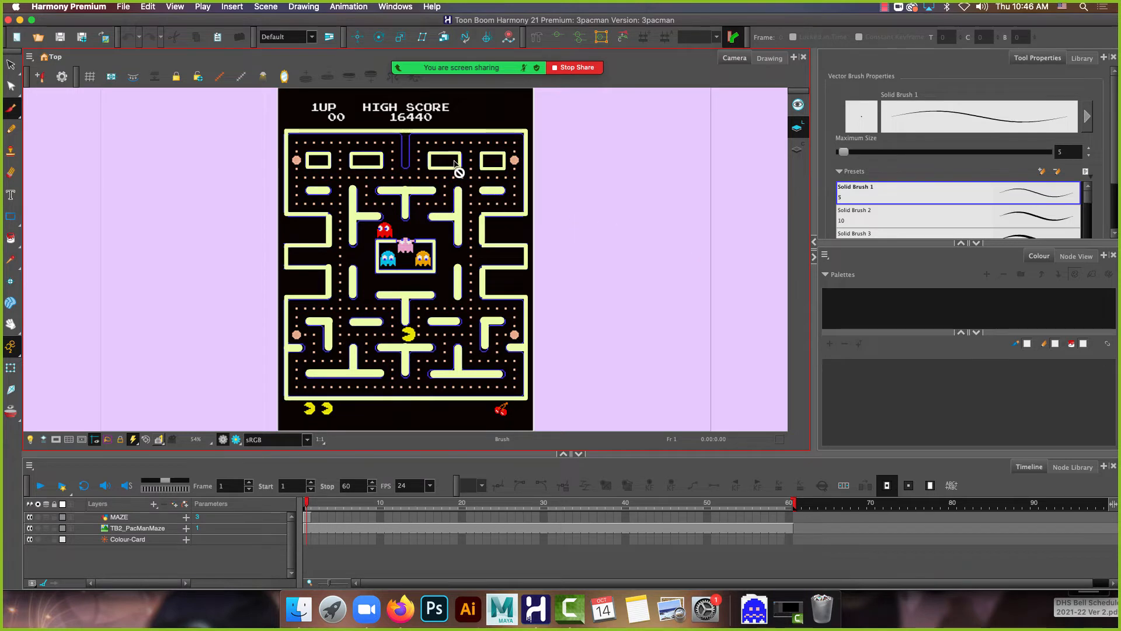
Lengthen the scene so its stop frame is 240
{"action": "left_click", "coordinate": [145, 519]}
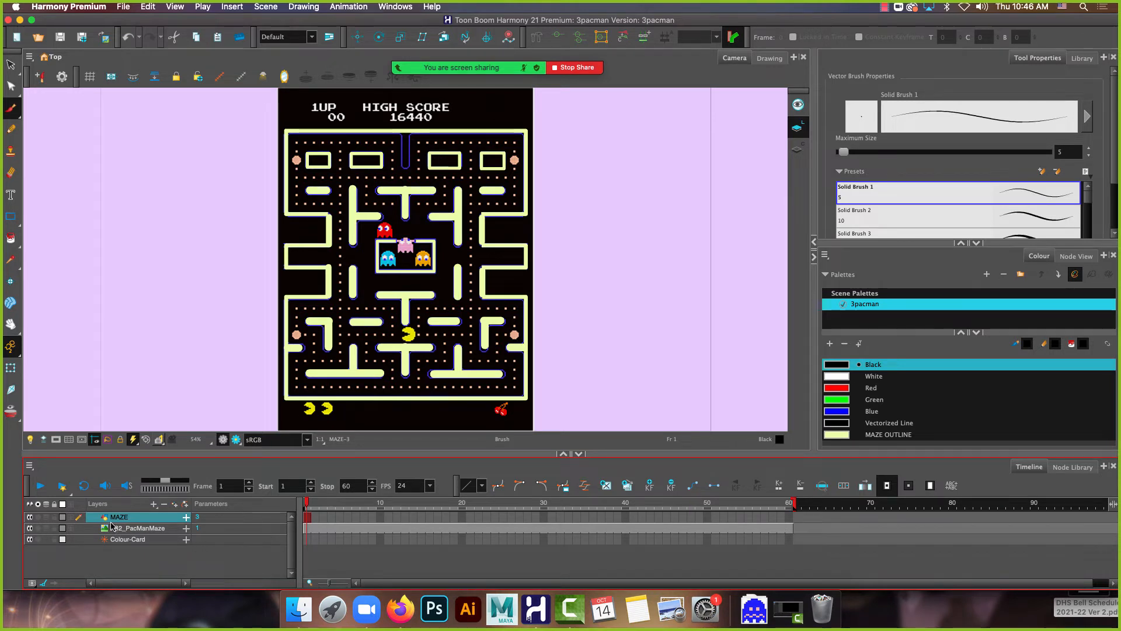
{"action": "left_click", "coordinate": [127, 540]}
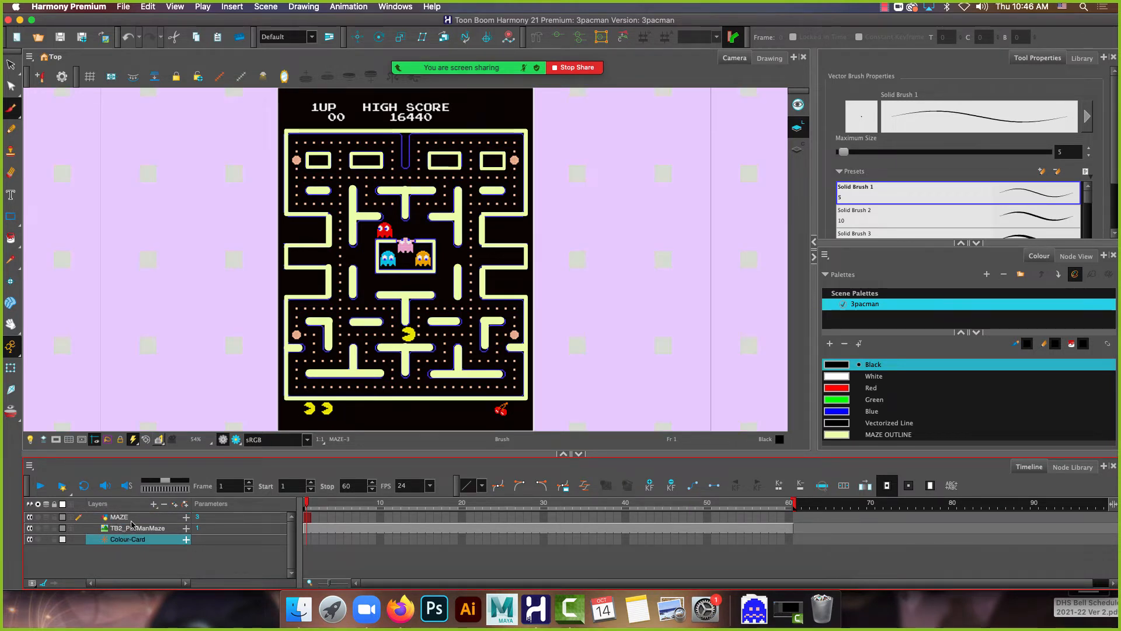
{"action": "left_click", "coordinate": [135, 519]}
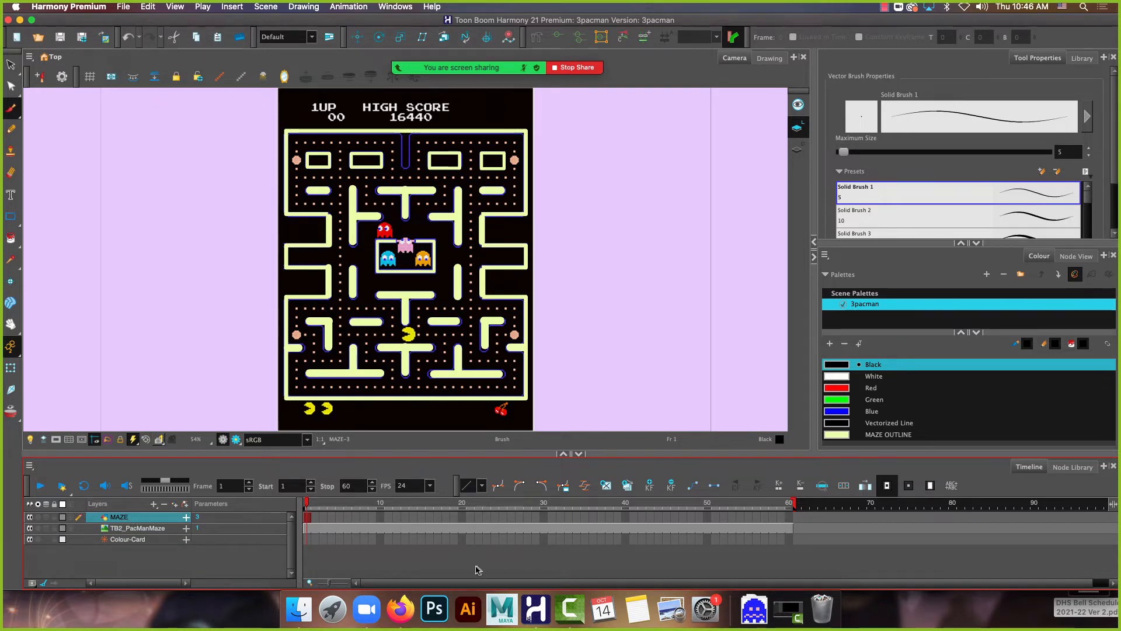
{"action": "left_click_drag", "start_coordinate": [475, 584], "coordinate": [638, 578]}
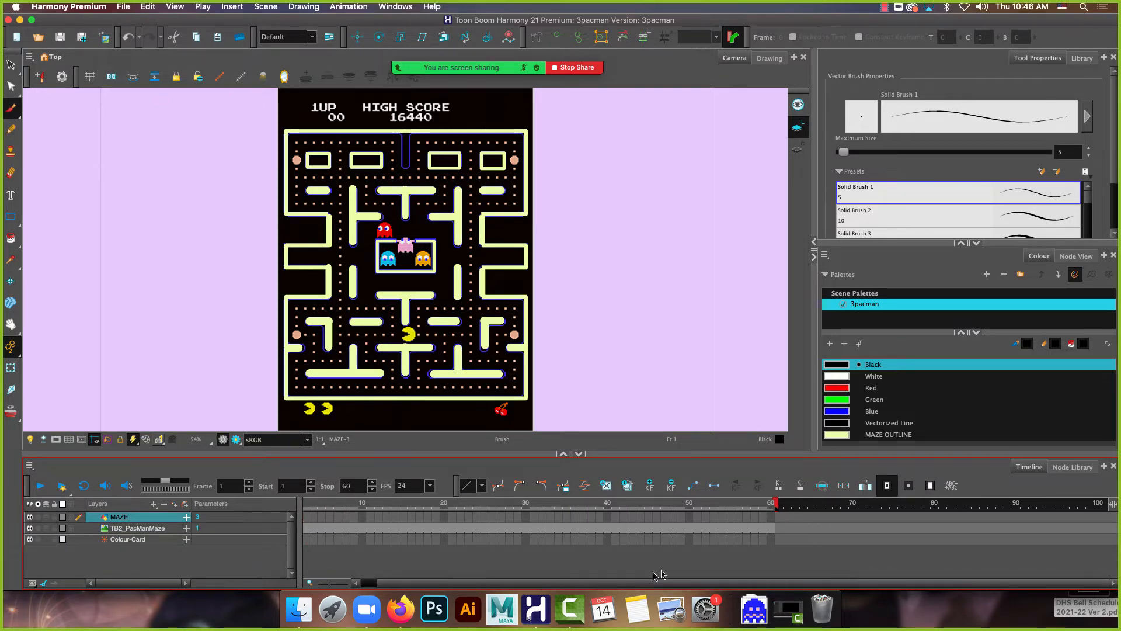
{"action": "mouse_move", "coordinate": [777, 506]}
{"action": "left_mouse_down"}
{"action": "mouse_move", "coordinate": [1115, 496]}
{"action": "mouse_move", "coordinate": [1093, 517]}
{"action": "mouse_move", "coordinate": [722, 537]}
{"action": "mouse_move", "coordinate": [393, 516]}
{"action": "left_mouse_up"}
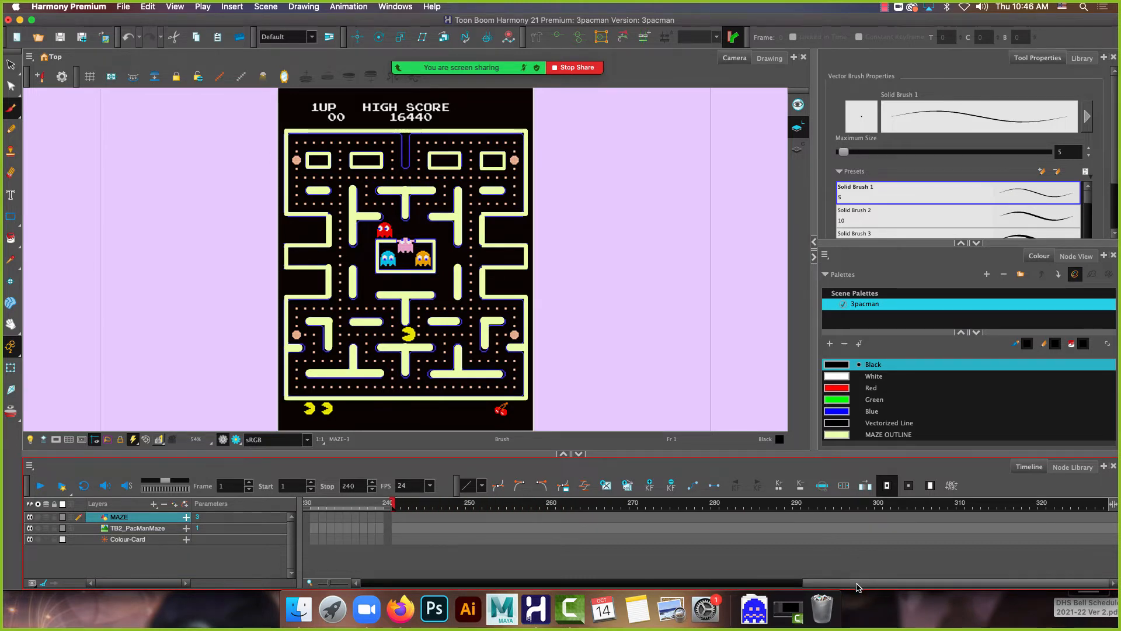
{"action": "left_click_drag", "start_coordinate": [859, 586], "coordinate": [368, 587]}
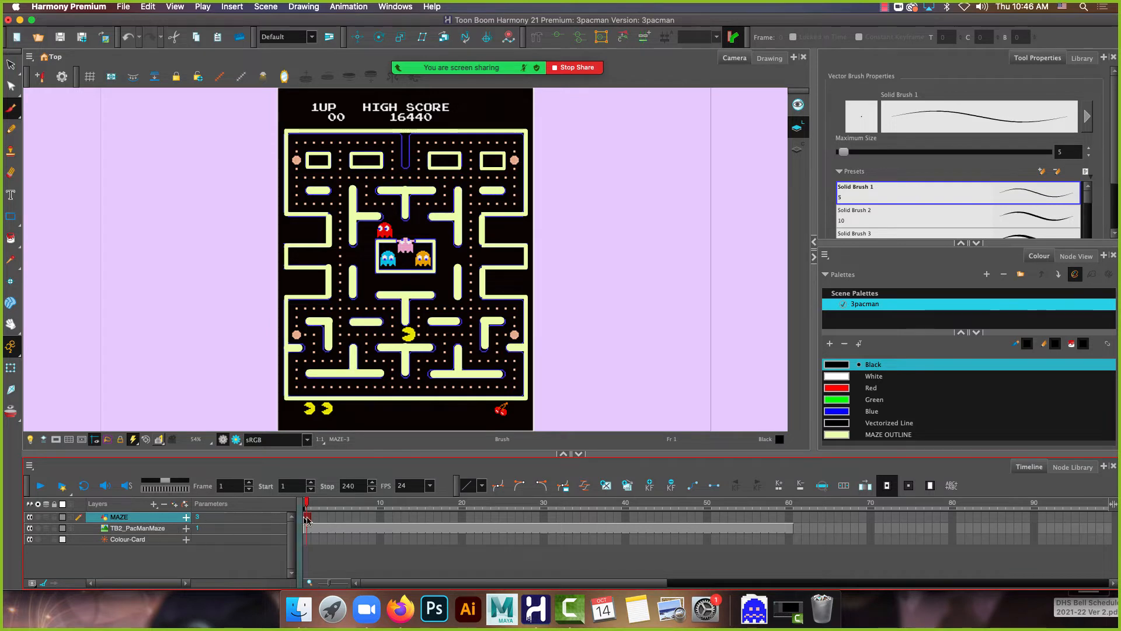
Extend the exposure of the MAZE drawing to frame 240
{"action": "left_click_drag", "start_coordinate": [510, 583], "coordinate": [1003, 609]}
{"action": "left_click", "coordinate": [1092, 518]}
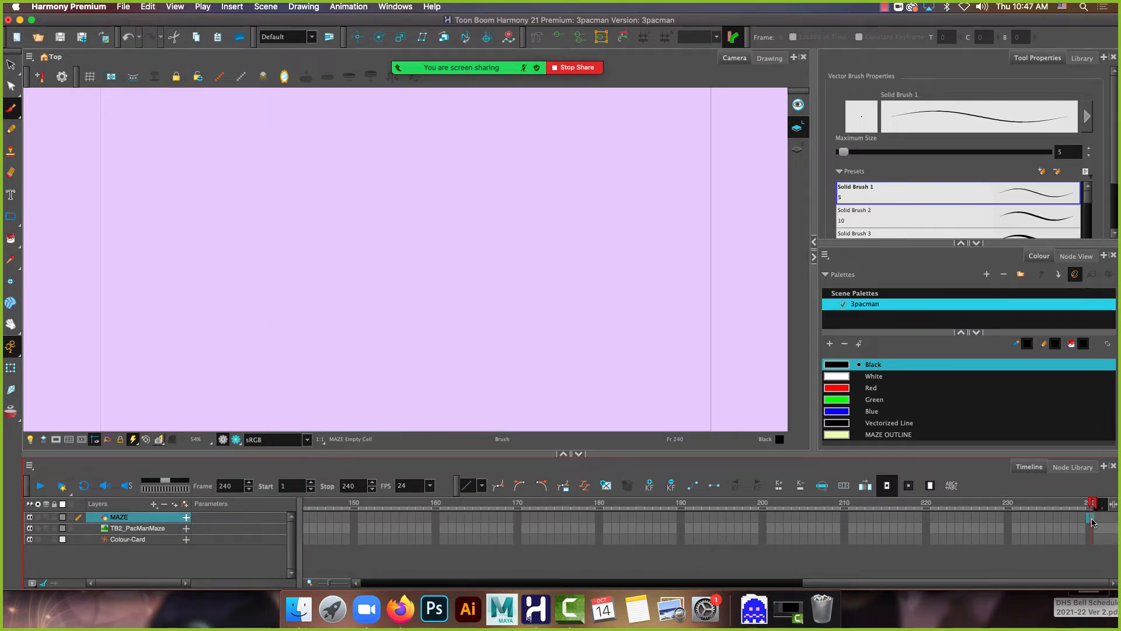
{"action": "right_click", "coordinate": [1093, 520]}
{"action": "left_click", "coordinate": [1073, 351]}
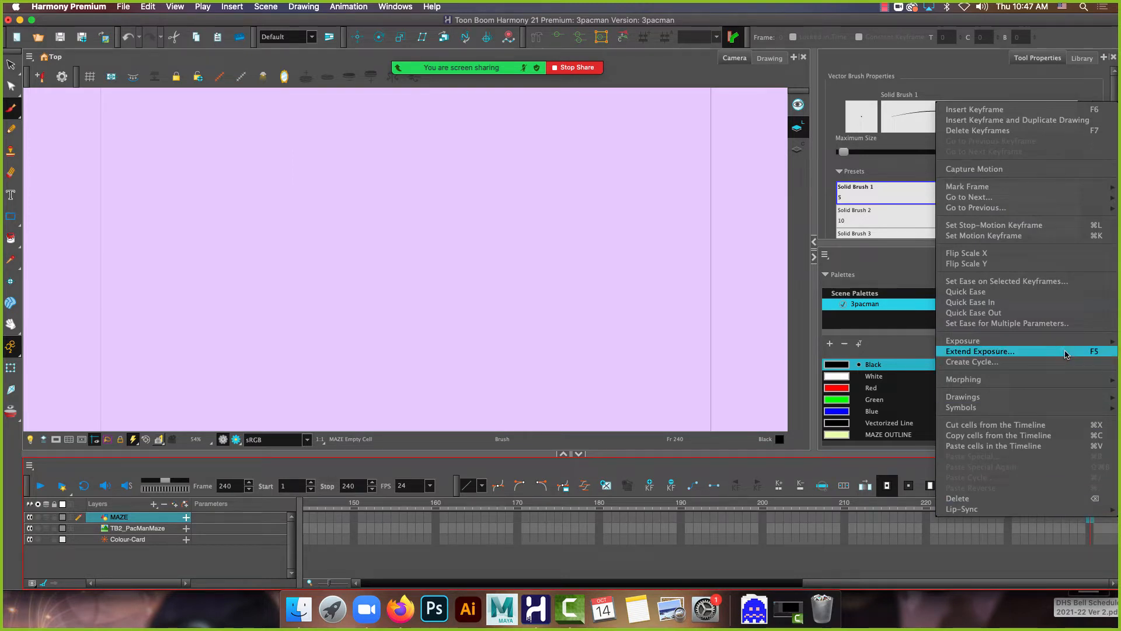
{"action": "left_click_drag", "start_coordinate": [898, 581], "coordinate": [374, 583]}
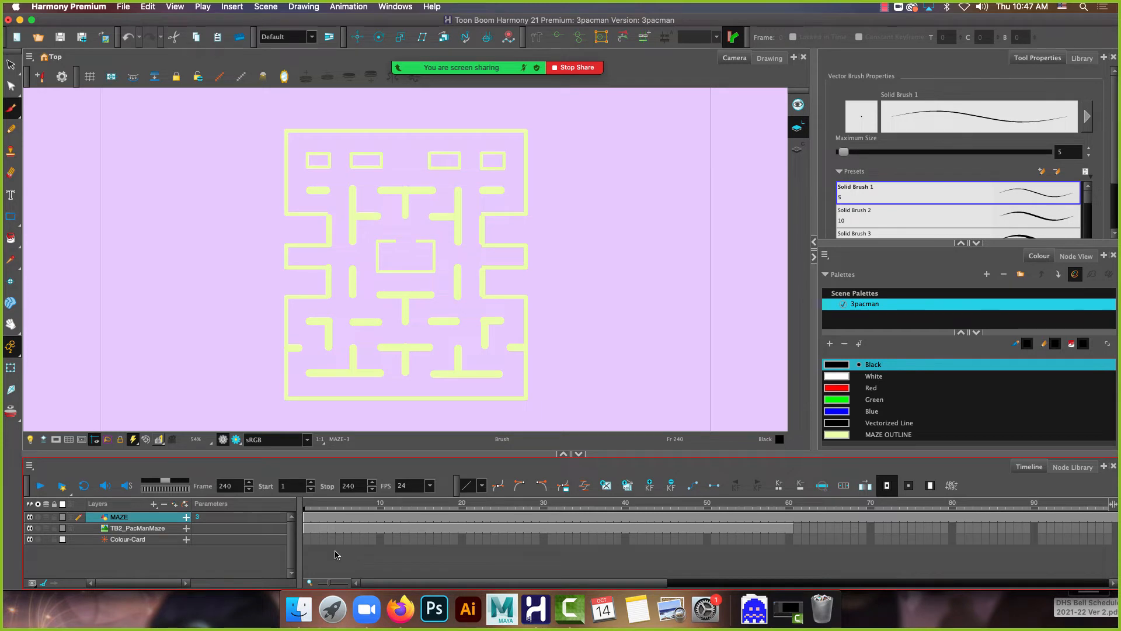
Check the traced maze with the TB2_PacManMaze reference hidden, and return to frame 1 with the reference shown again
{"action": "left_click", "coordinate": [145, 530]}
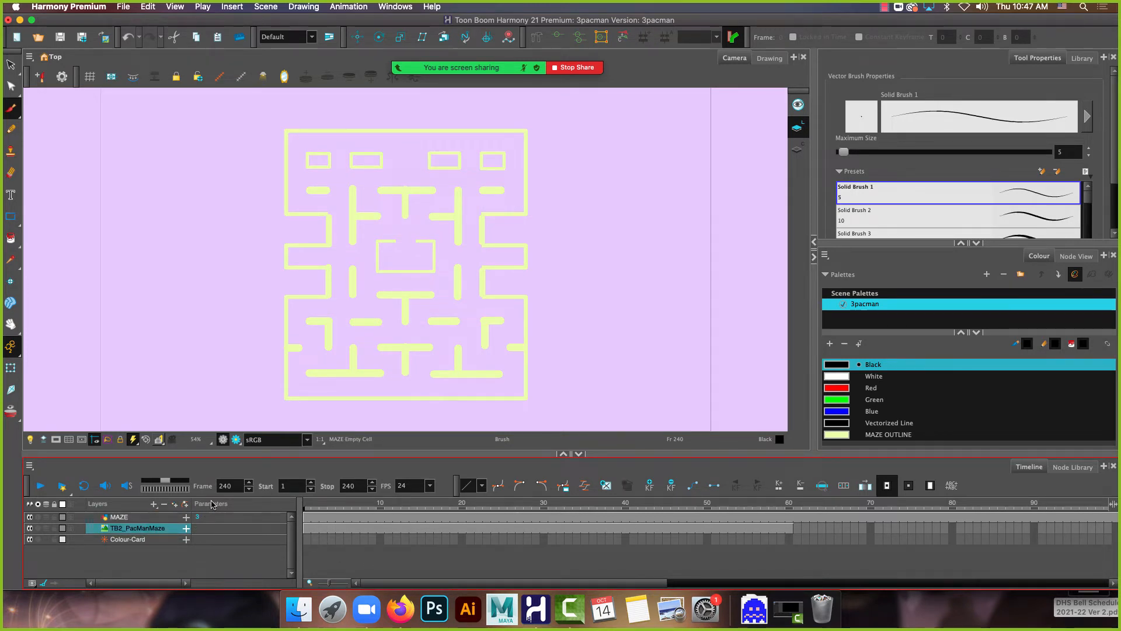
{"action": "left_click", "coordinate": [32, 529]}
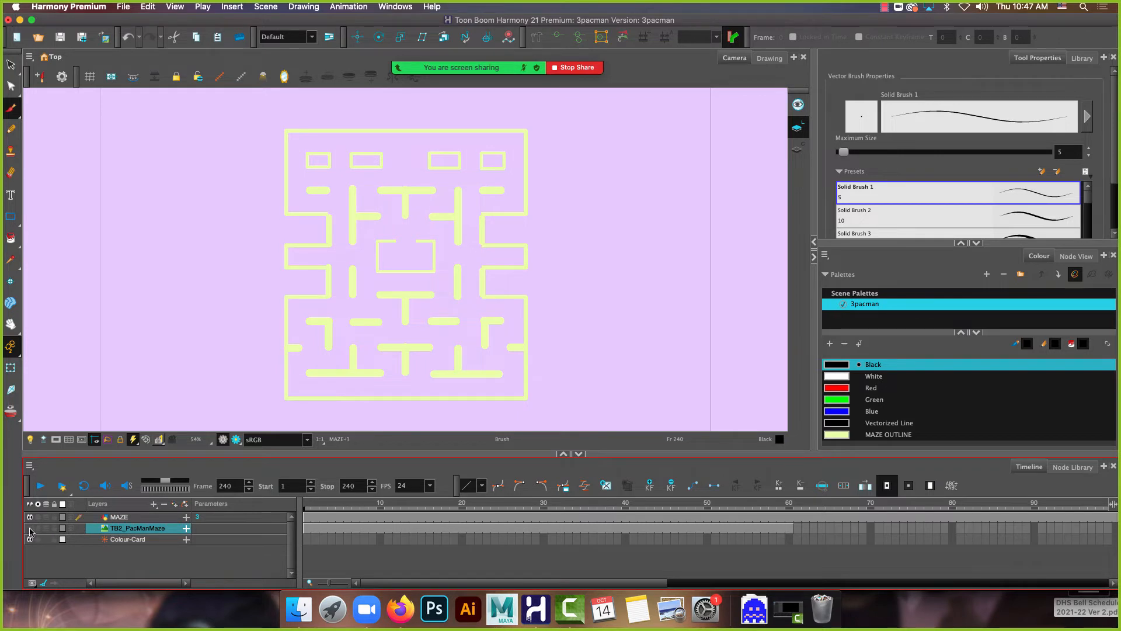
{"action": "left_click", "coordinate": [121, 517]}
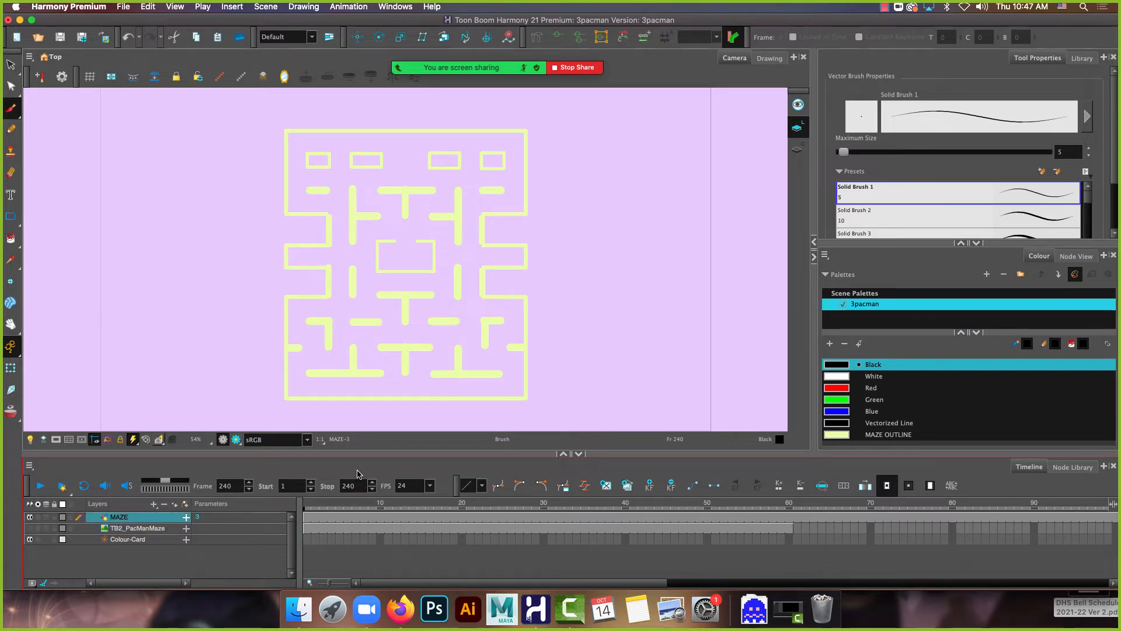
{"action": "left_click", "coordinate": [304, 517]}
{"action": "left_click", "coordinate": [29, 528]}
Add a vector drawing layer named PAKKUMAN above the MAZE layer
{"action": "scroll", "coordinate": [394, 284], "scroll_direction": "up", "scroll_amount": 8}
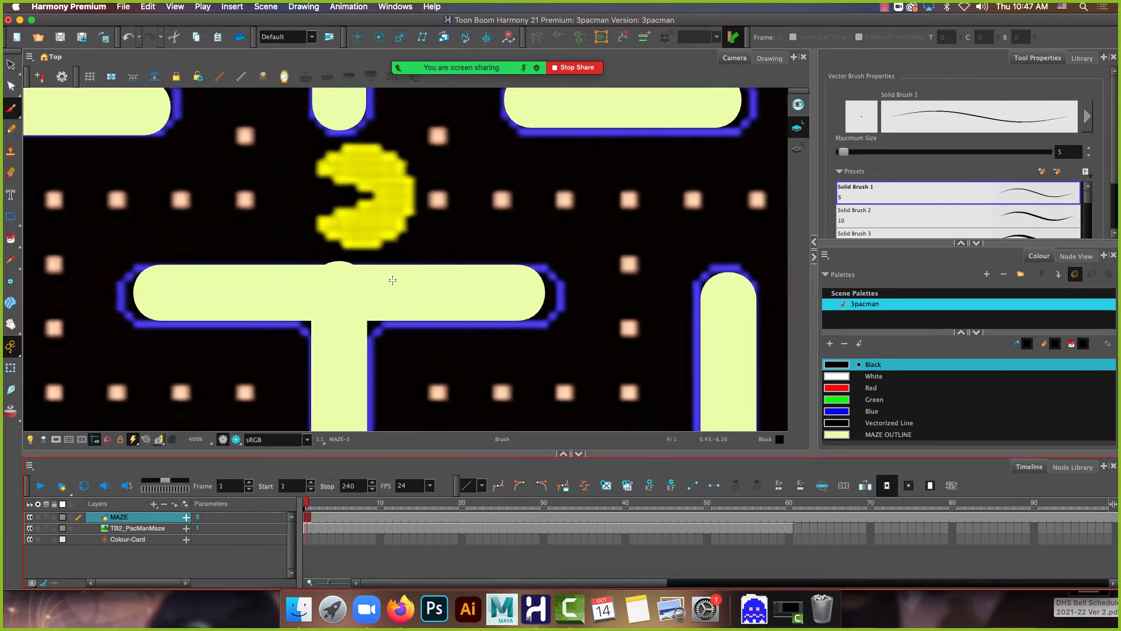
{"action": "left_click", "coordinate": [155, 504]}
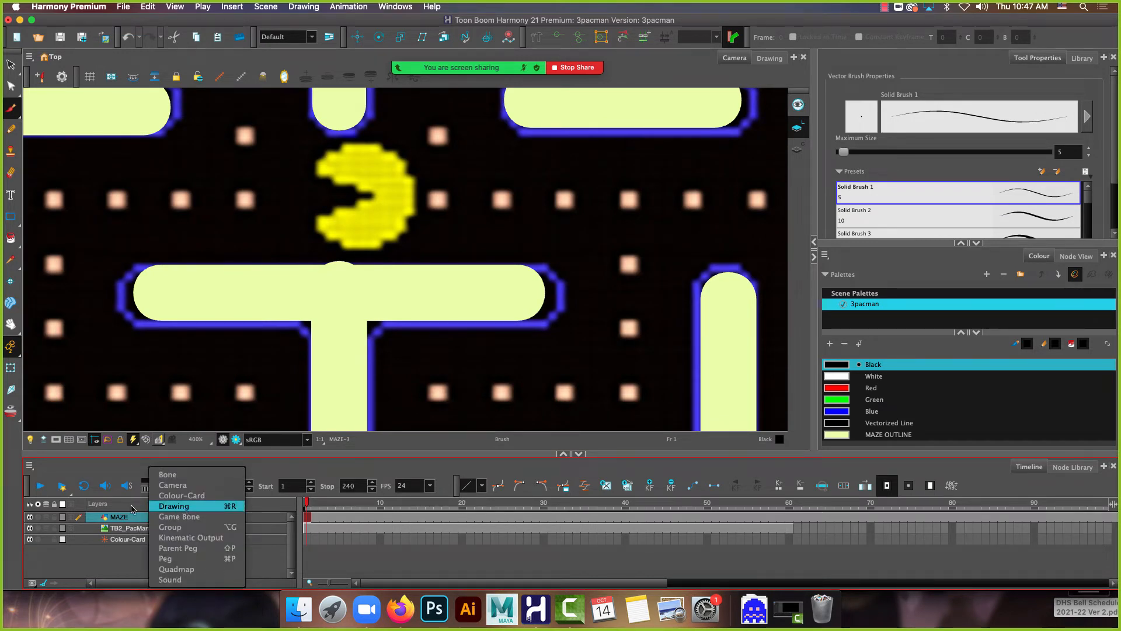
{"action": "left_click", "coordinate": [137, 507]}
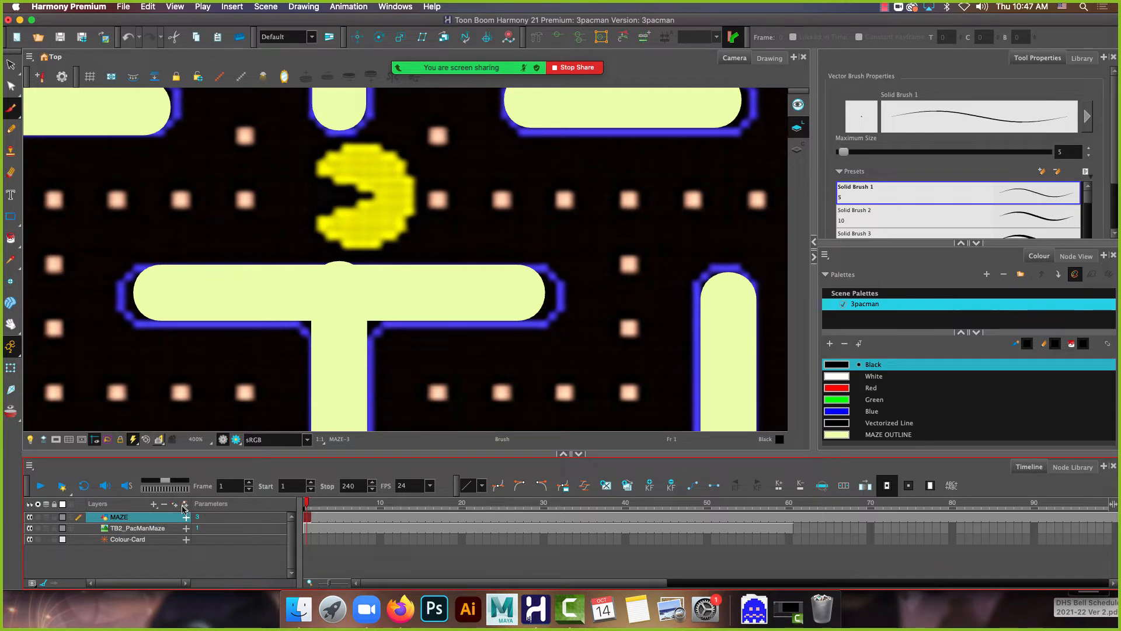
{"action": "left_click", "coordinate": [175, 506]}
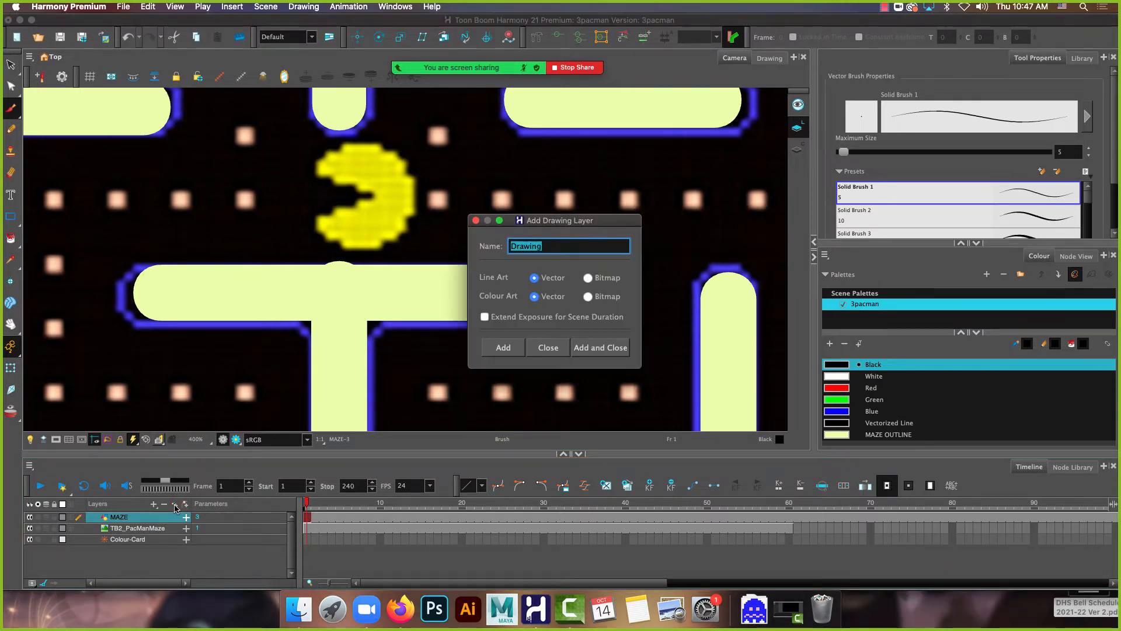
{"action": "type", "text": "PAKKUMAN"}
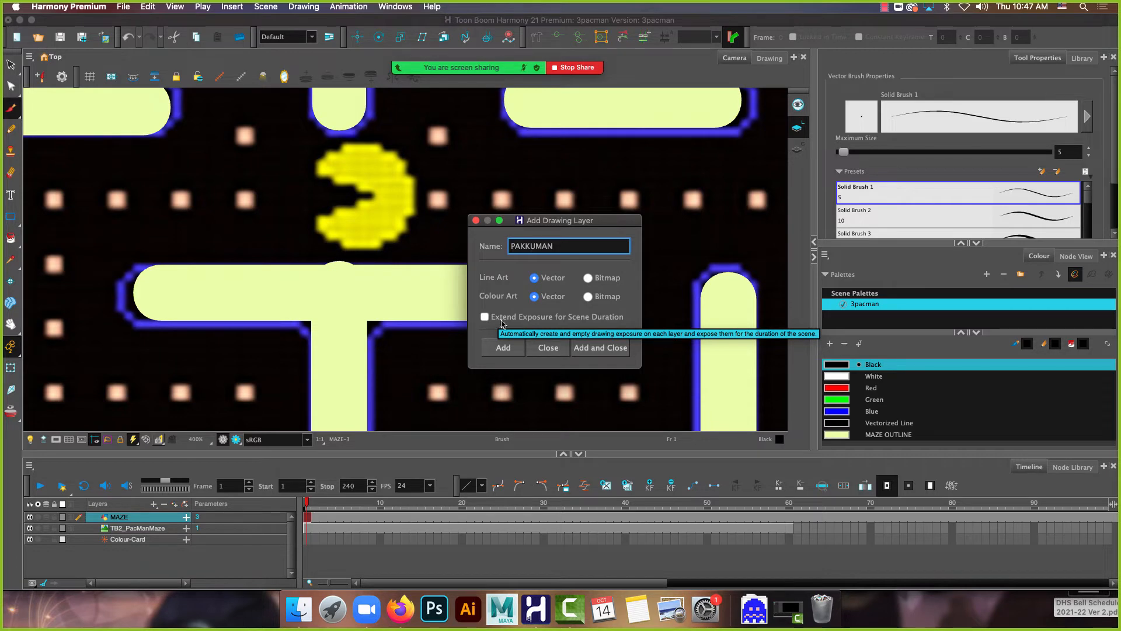
{"action": "left_click", "coordinate": [596, 348]}
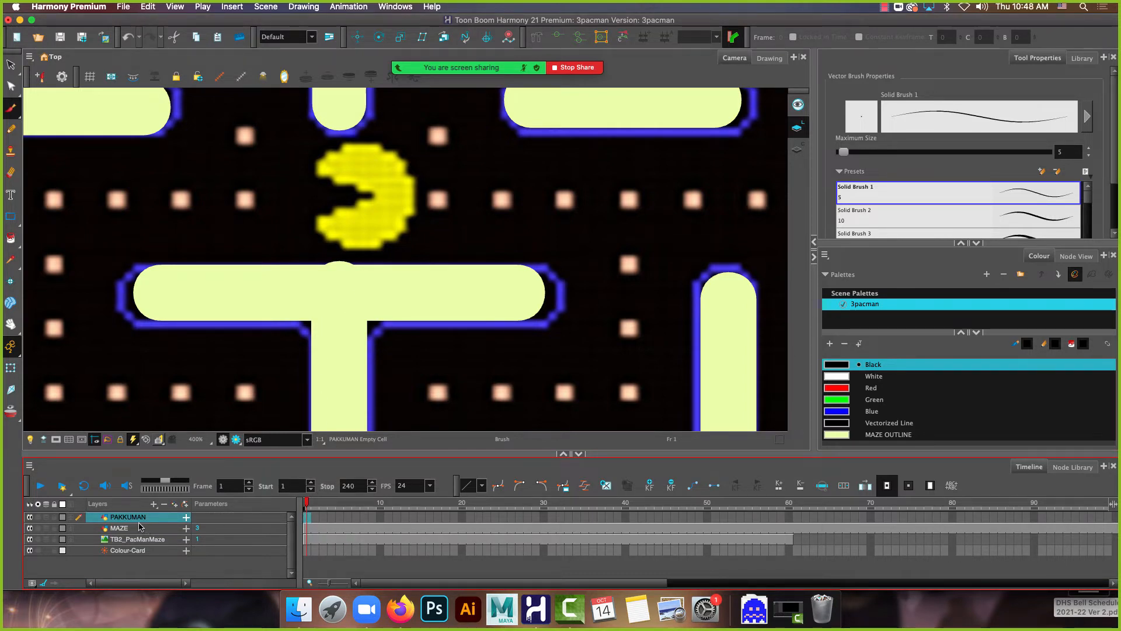
Choose the Ellipse tool and add a new colour named PAC to the 3pacman palette
{"action": "left_click_drag", "start_coordinate": [15, 221], "coordinate": [49, 229]}
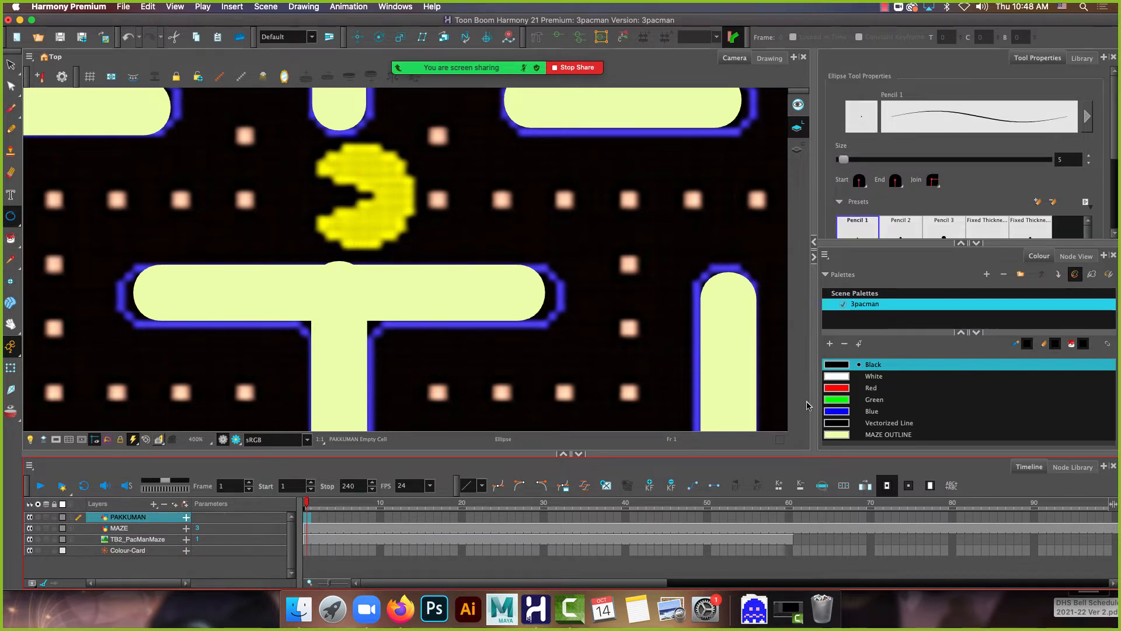
{"action": "left_click", "coordinate": [830, 344]}
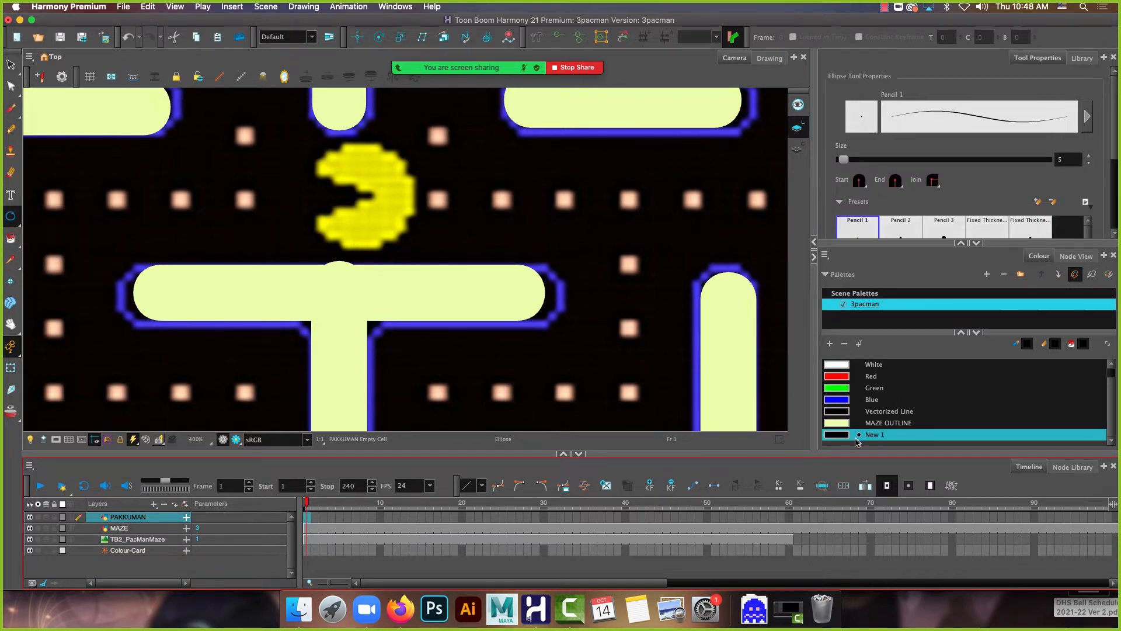
{"action": "double_click", "coordinate": [879, 435]}
{"action": "type", "text": "PAC"}
{"action": "key", "text": "Tab"}
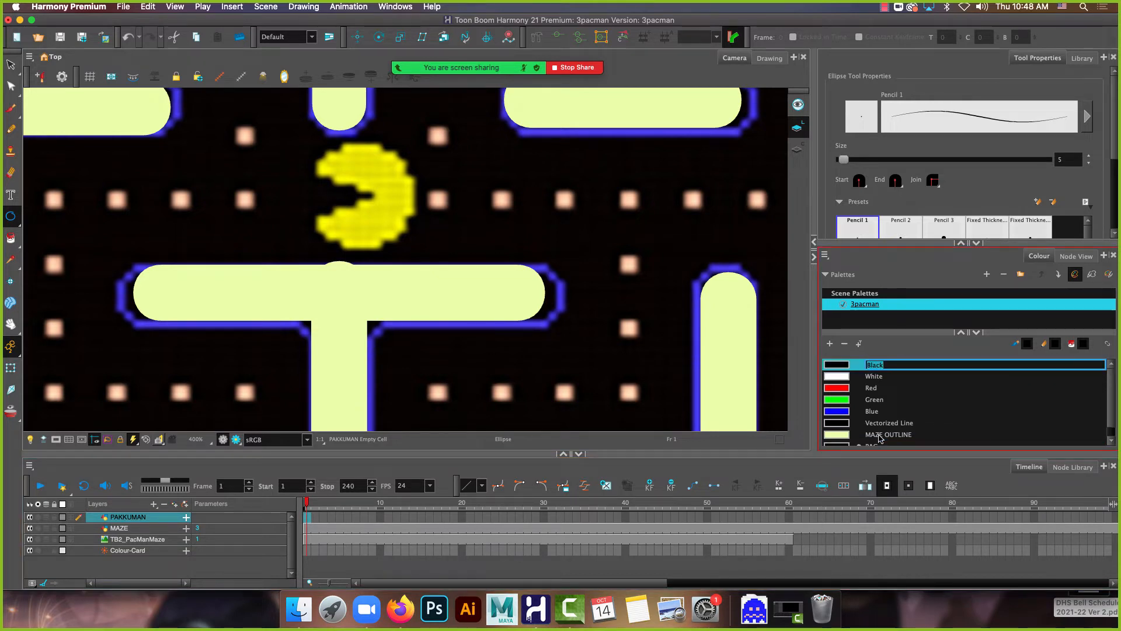
{"action": "scroll", "coordinate": [874, 437], "scroll_direction": "down", "scroll_amount": 1}
Set the PAC colour to a solid bright yellow with red at 255
{"action": "double_click", "coordinate": [846, 435]}
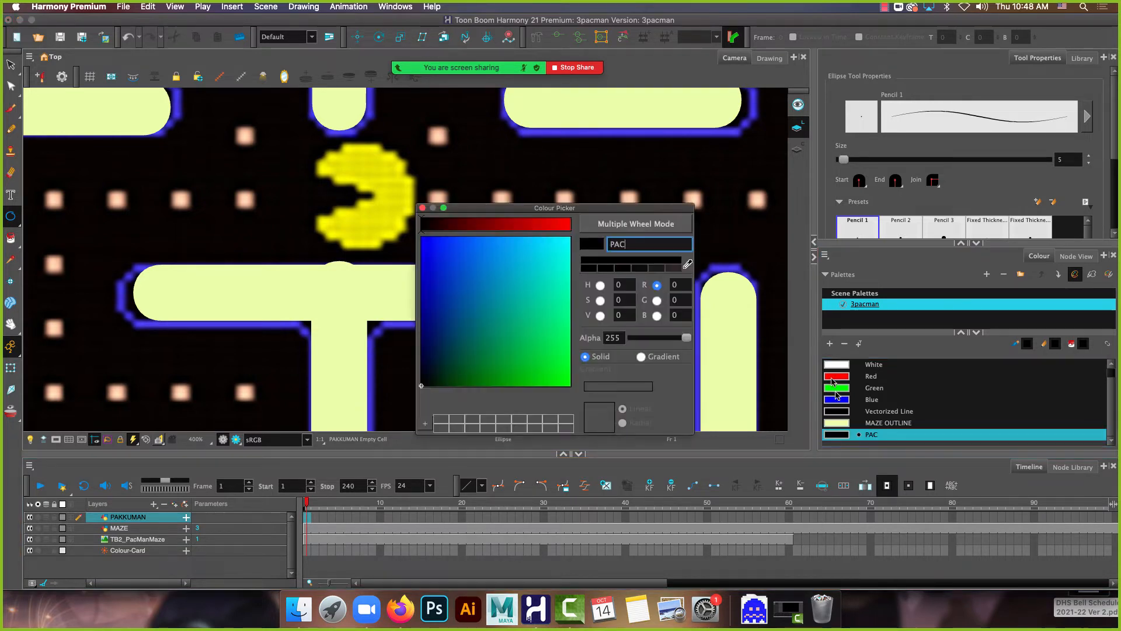
{"action": "left_click", "coordinate": [530, 225]}
{"action": "left_click_drag", "start_coordinate": [530, 226], "coordinate": [571, 225]}
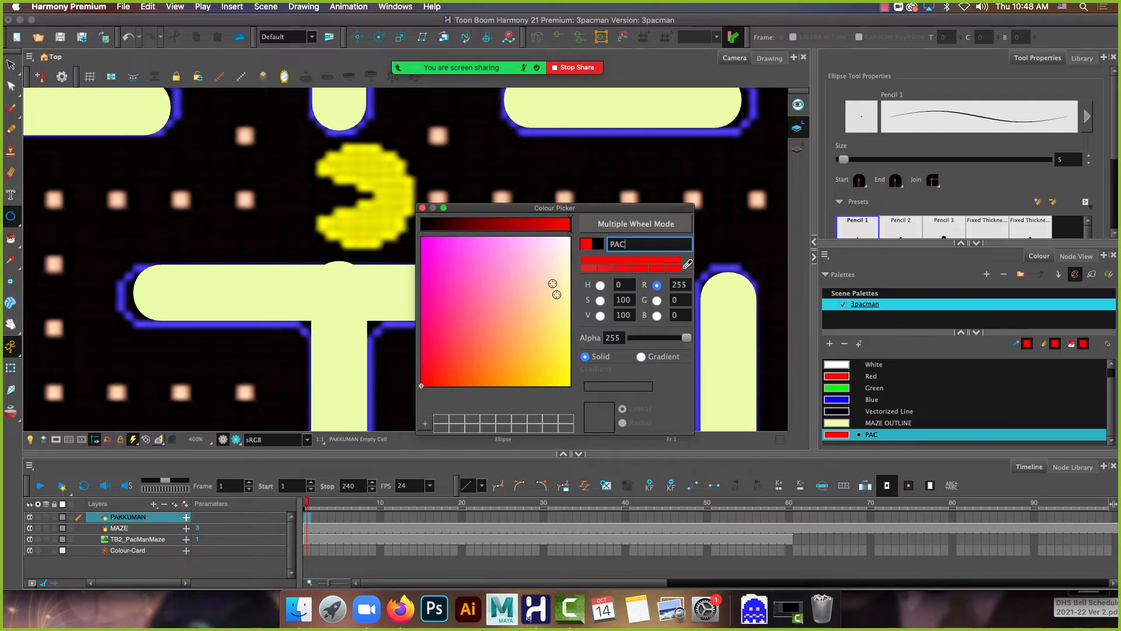
{"action": "left_click", "coordinate": [570, 385]}
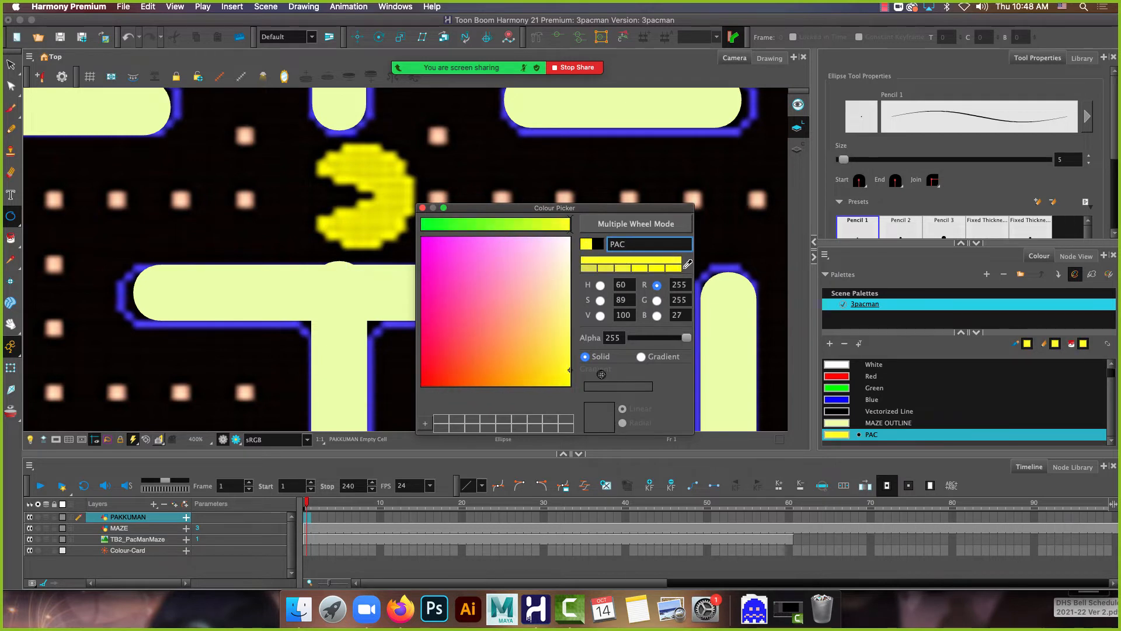
{"action": "left_click", "coordinate": [423, 208]}
Draw a circle over the reference Pac-Man on the PAKKUMAN layer and fill it with the PAC yellow
{"action": "left_click_drag", "start_coordinate": [317, 146], "coordinate": [416, 244]}
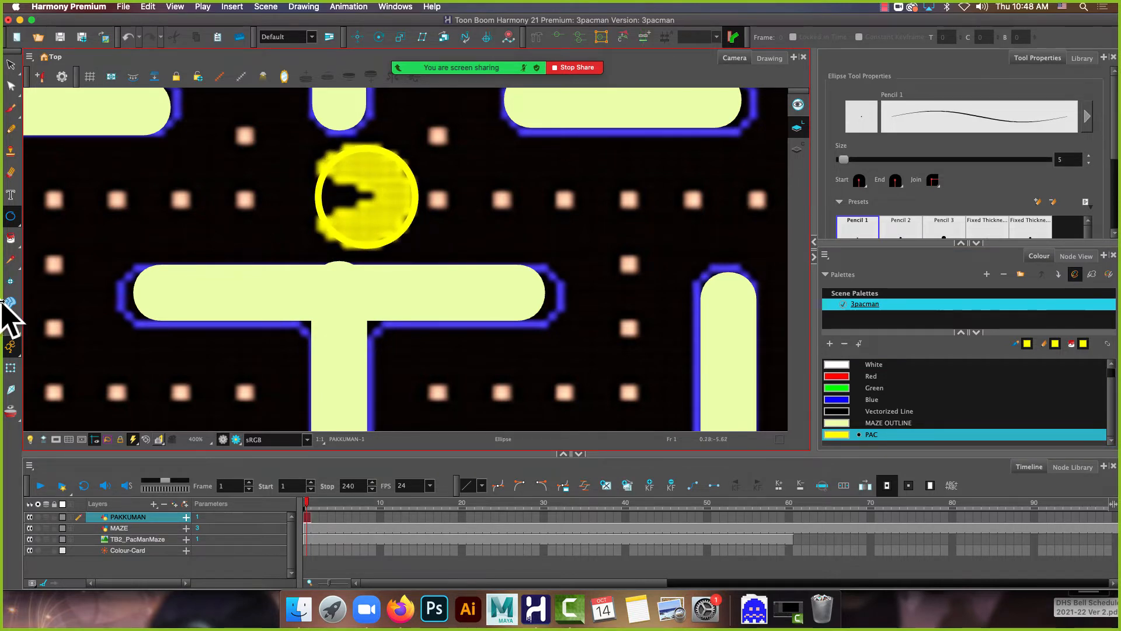
{"action": "left_click", "coordinate": [11, 238]}
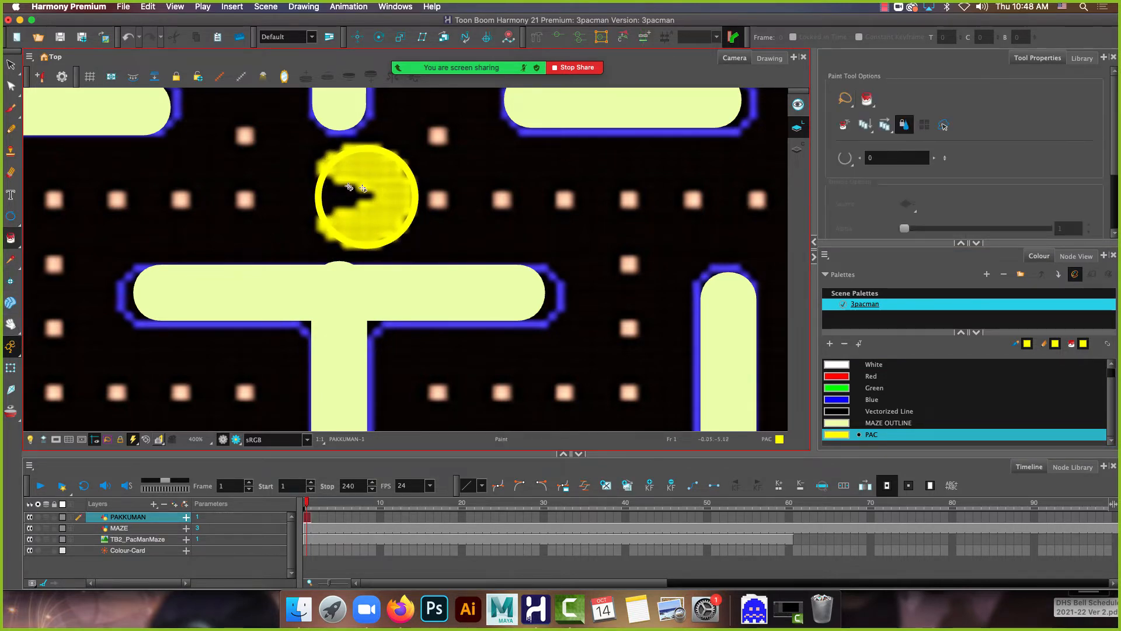
{"action": "left_click", "coordinate": [368, 189]}
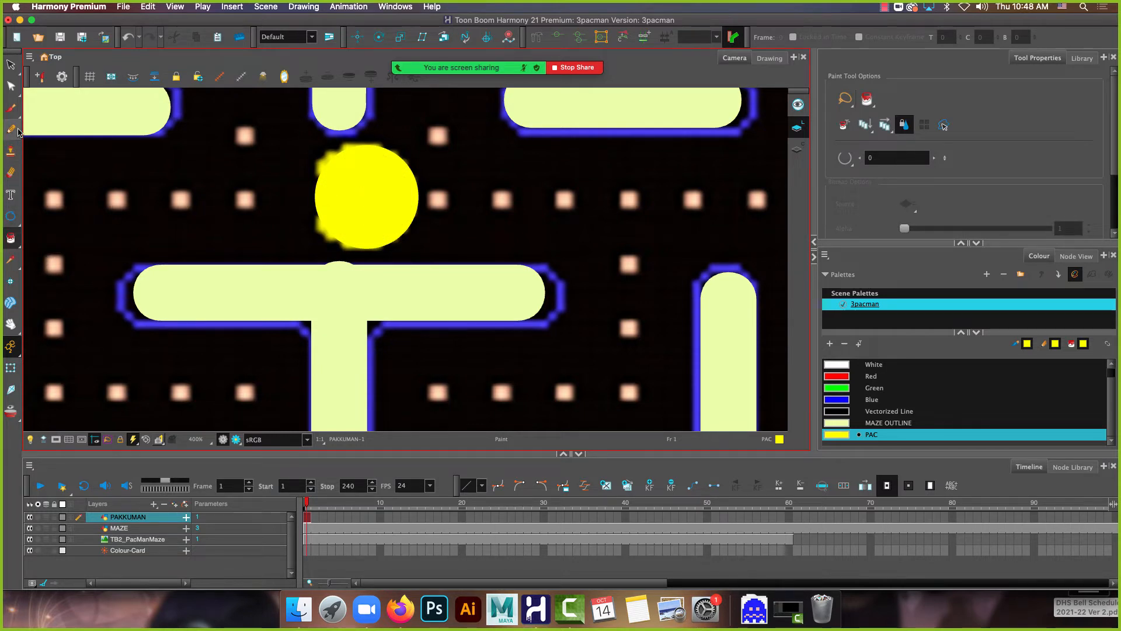
Paint a black eye near the upper edge of the yellow circle with the Vectorized Line colour and a brush size of 8
{"action": "left_click", "coordinate": [11, 107]}
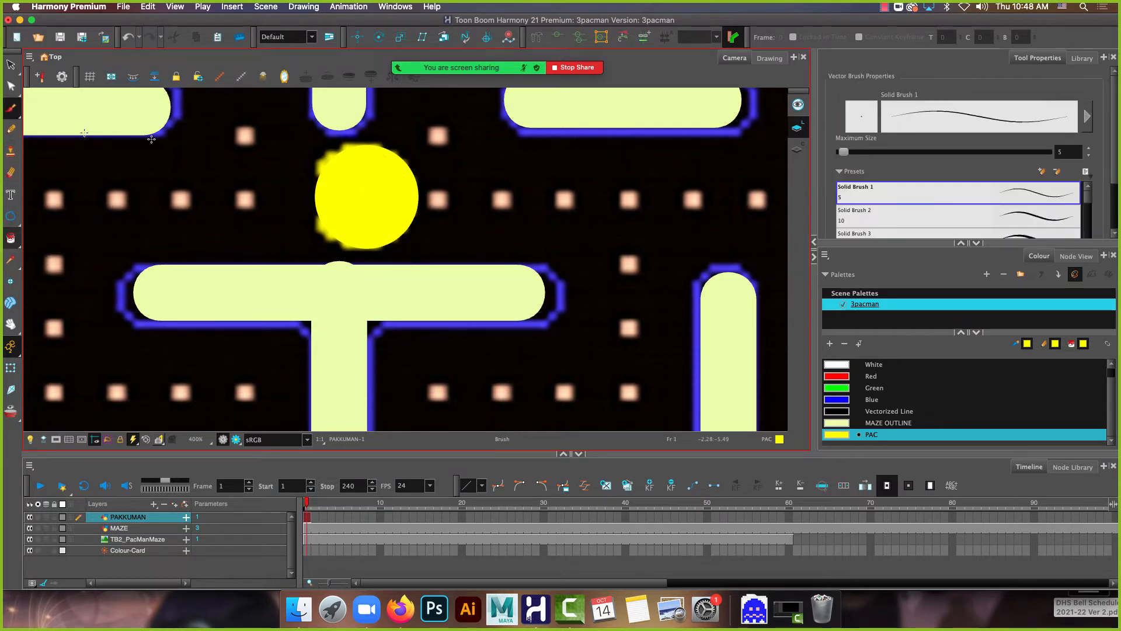
{"action": "left_click", "coordinate": [877, 411]}
{"action": "left_click_drag", "start_coordinate": [844, 152], "coordinate": [851, 152]}
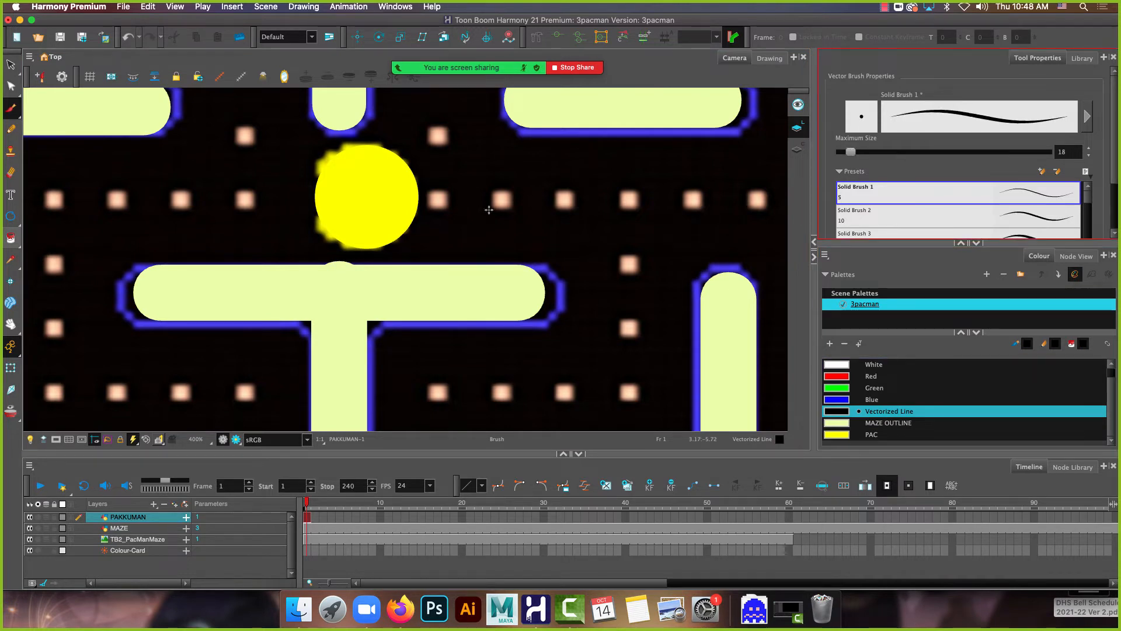
{"action": "left_click", "coordinate": [347, 167]}
{"action": "key", "text": "super+z"}
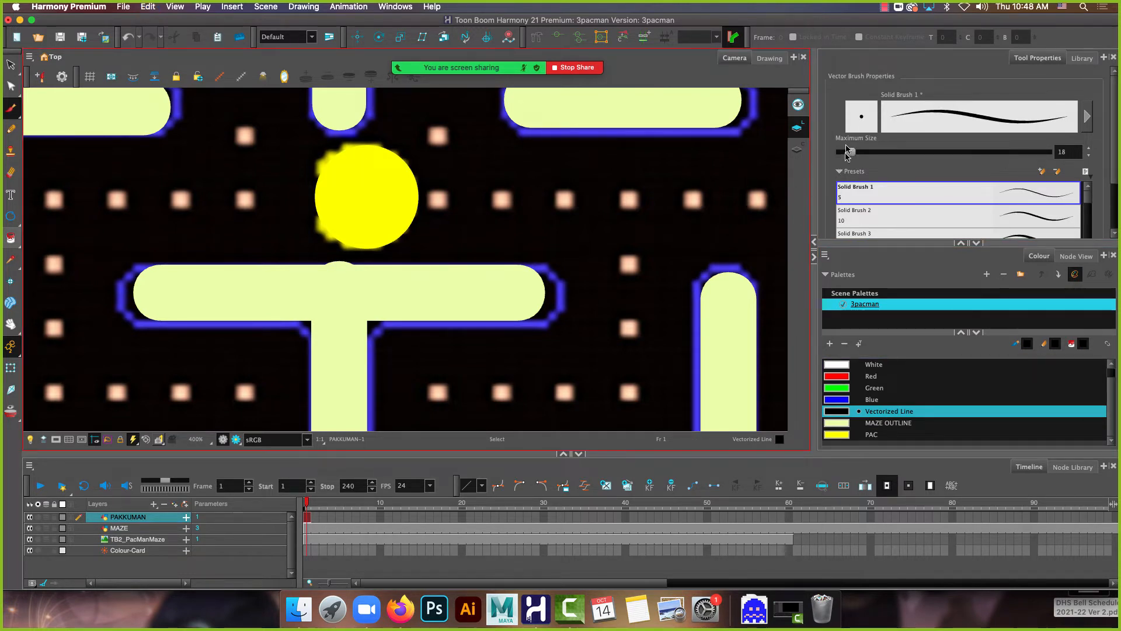
{"action": "left_click_drag", "start_coordinate": [852, 153], "coordinate": [846, 153]}
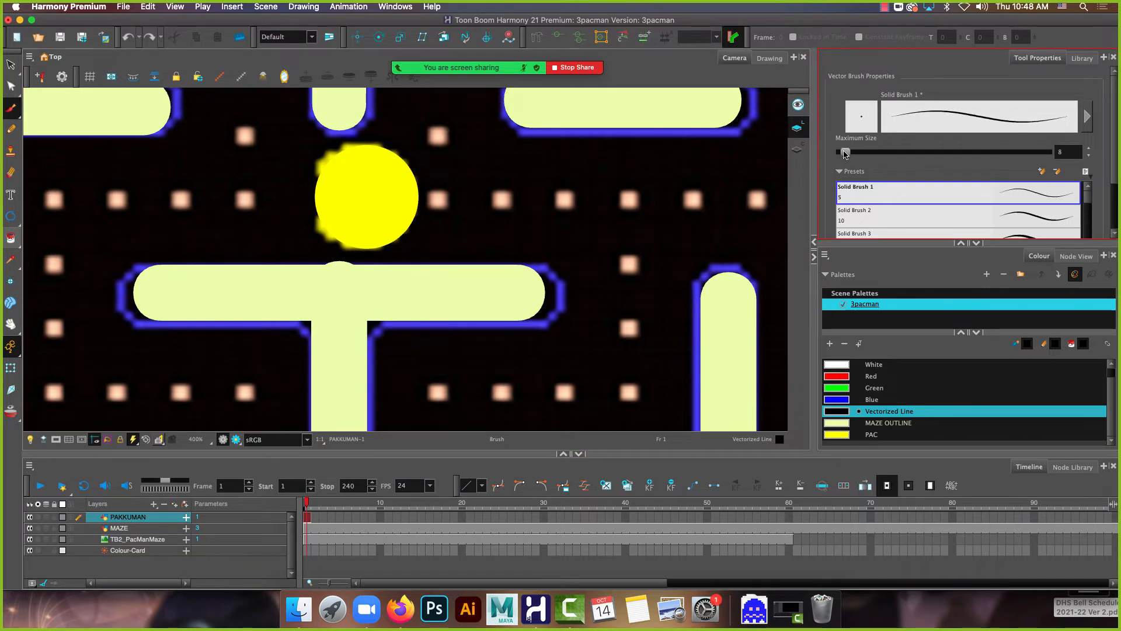
{"action": "left_click", "coordinate": [346, 162]}
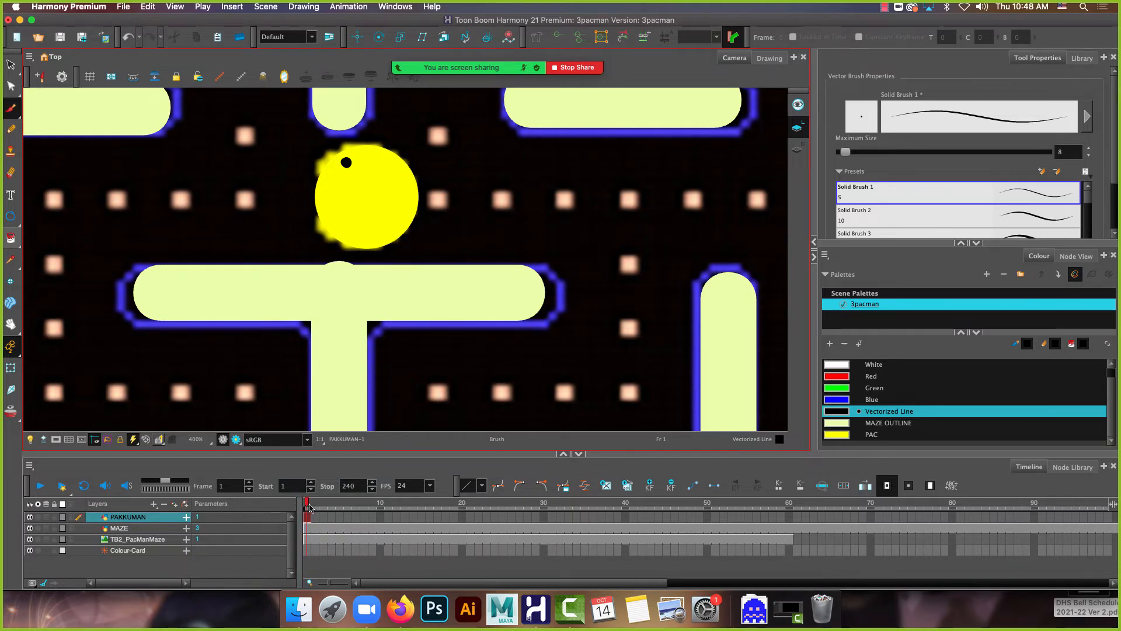
Extend the exposure of the PAKKUMAN drawing to frame 12
{"action": "mouse_move", "coordinate": [308, 506]}
{"action": "left_mouse_down"}
{"action": "mouse_move", "coordinate": [470, 501]}
{"action": "mouse_move", "coordinate": [305, 498]}
{"action": "mouse_move", "coordinate": [397, 503]}
{"action": "left_mouse_up"}
{"action": "right_click", "coordinate": [399, 520]}
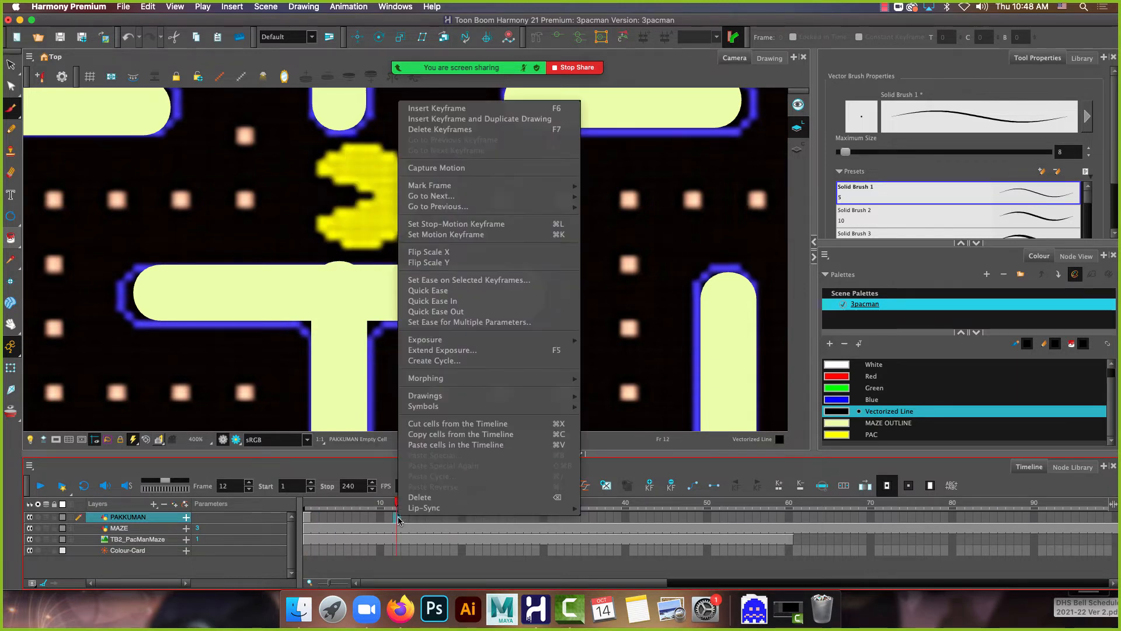
{"action": "mouse_move", "coordinate": [444, 199]}
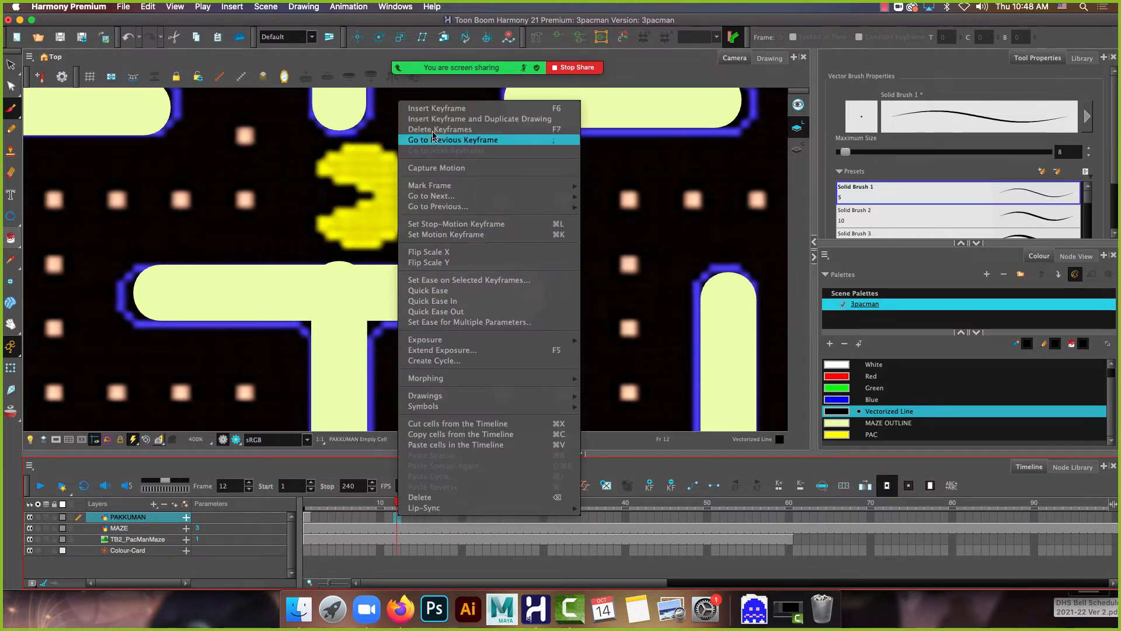
{"action": "left_click", "coordinate": [461, 350]}
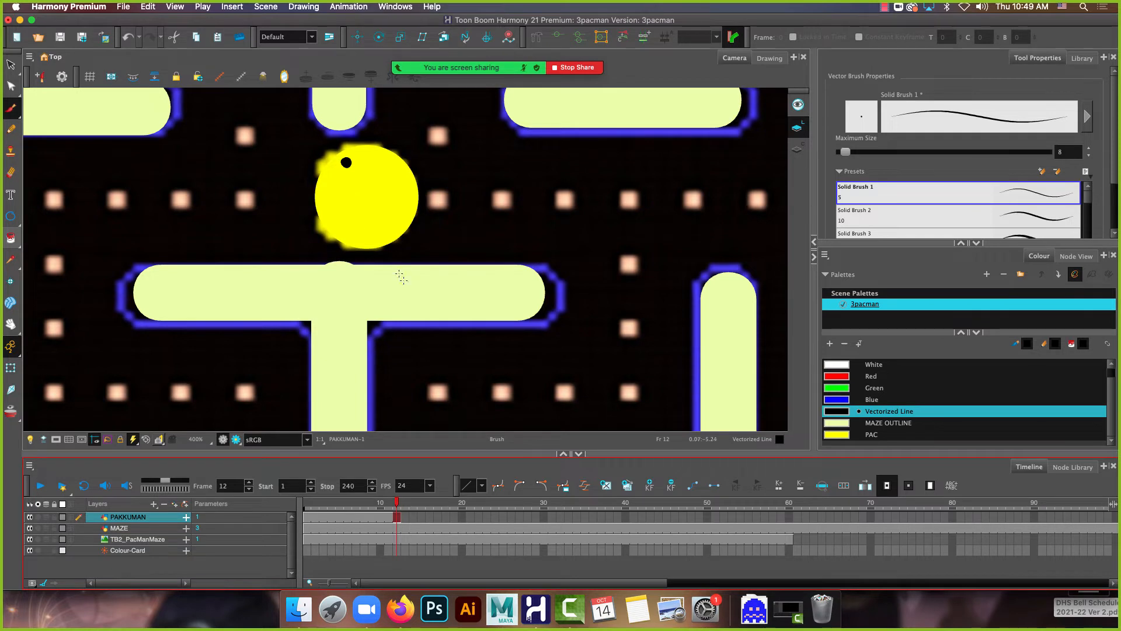
Copy the yellow circle with its eye and paste it into frame 13 of the PAKKUMAN layer
{"action": "left_click", "coordinate": [11, 67]}
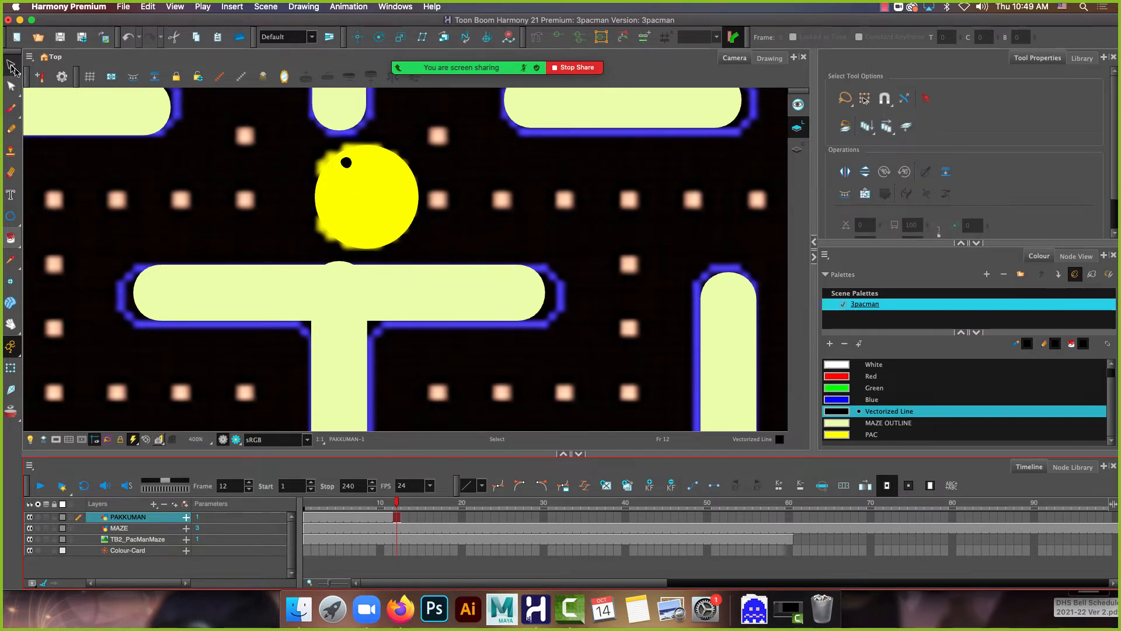
{"action": "mouse_move", "coordinate": [424, 154]}
{"action": "left_mouse_down"}
{"action": "mouse_move", "coordinate": [356, 136]}
{"action": "mouse_move", "coordinate": [265, 171]}
{"action": "mouse_move", "coordinate": [399, 260]}
{"action": "mouse_move", "coordinate": [472, 151]}
{"action": "mouse_move", "coordinate": [398, 123]}
{"action": "left_mouse_up"}
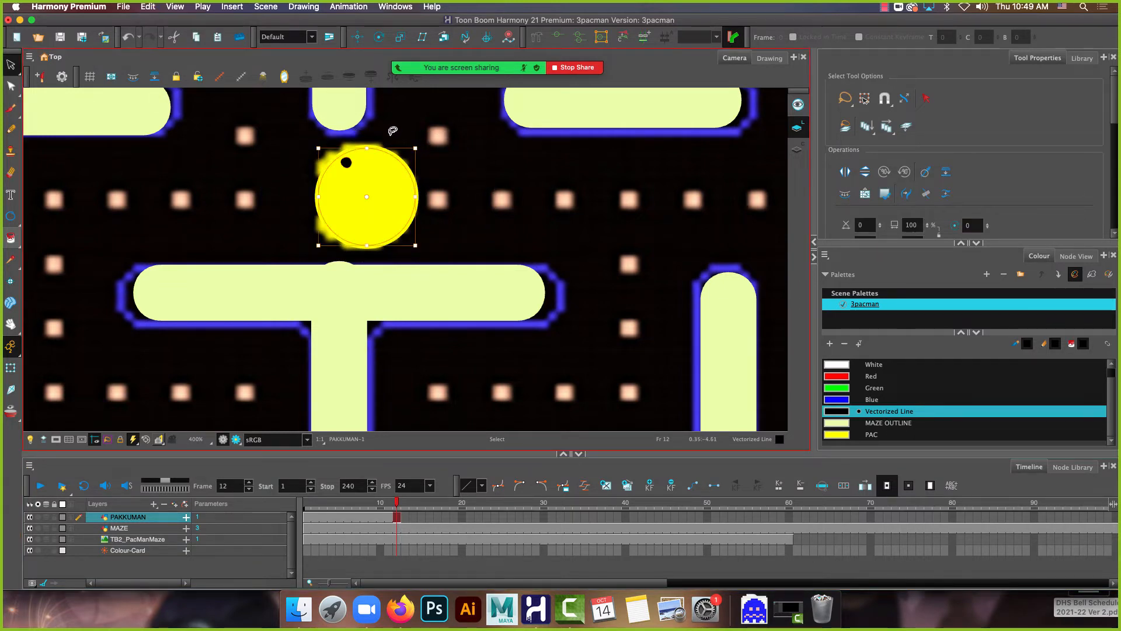
{"action": "left_click", "coordinate": [148, 7]}
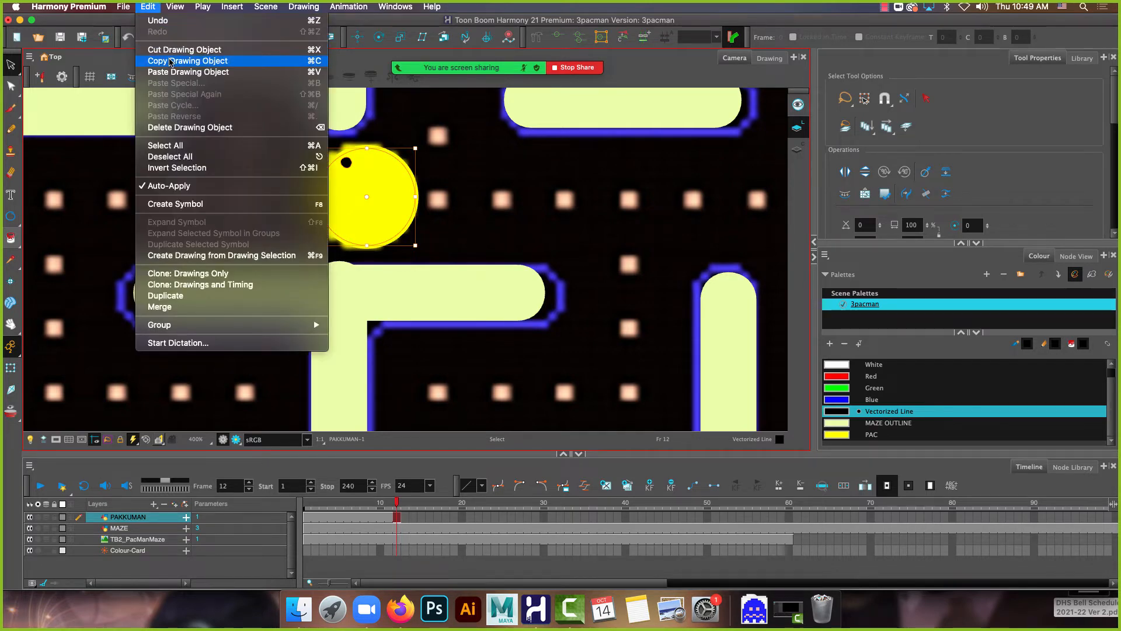
{"action": "left_click", "coordinate": [182, 62]}
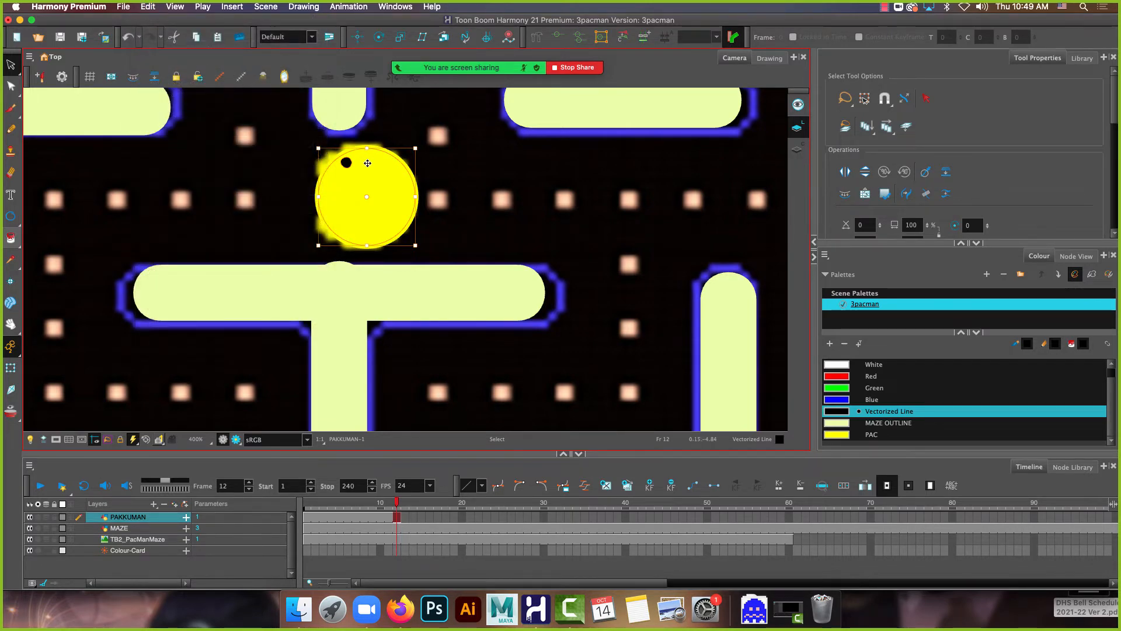
{"action": "left_click", "coordinate": [406, 517]}
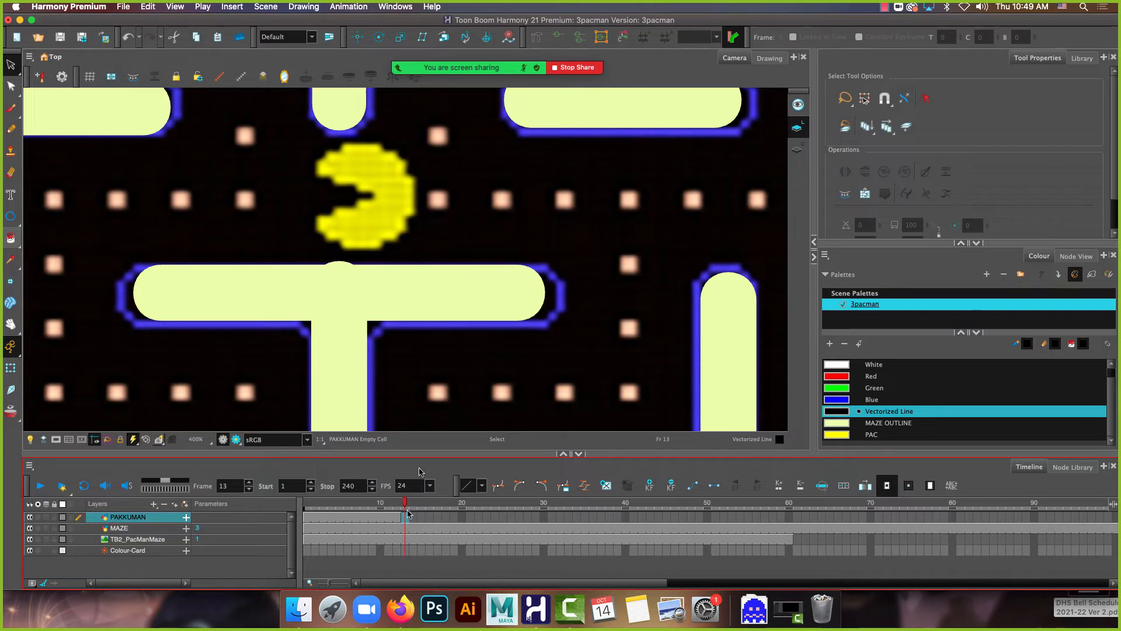
{"action": "left_click", "coordinate": [338, 169]}
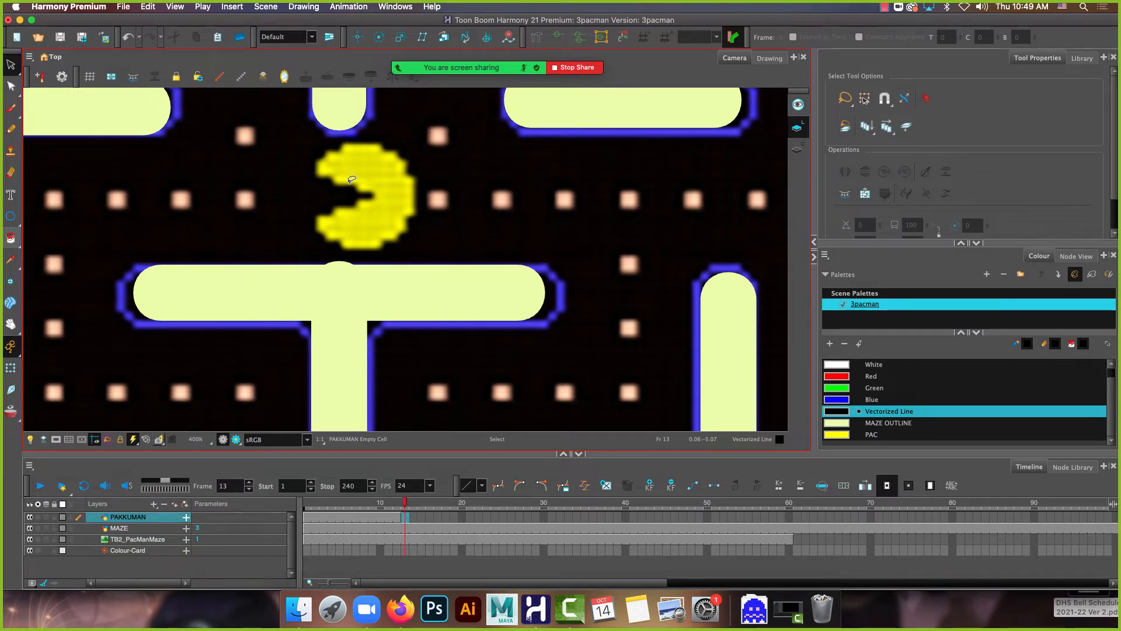
{"action": "key", "text": "super+v"}
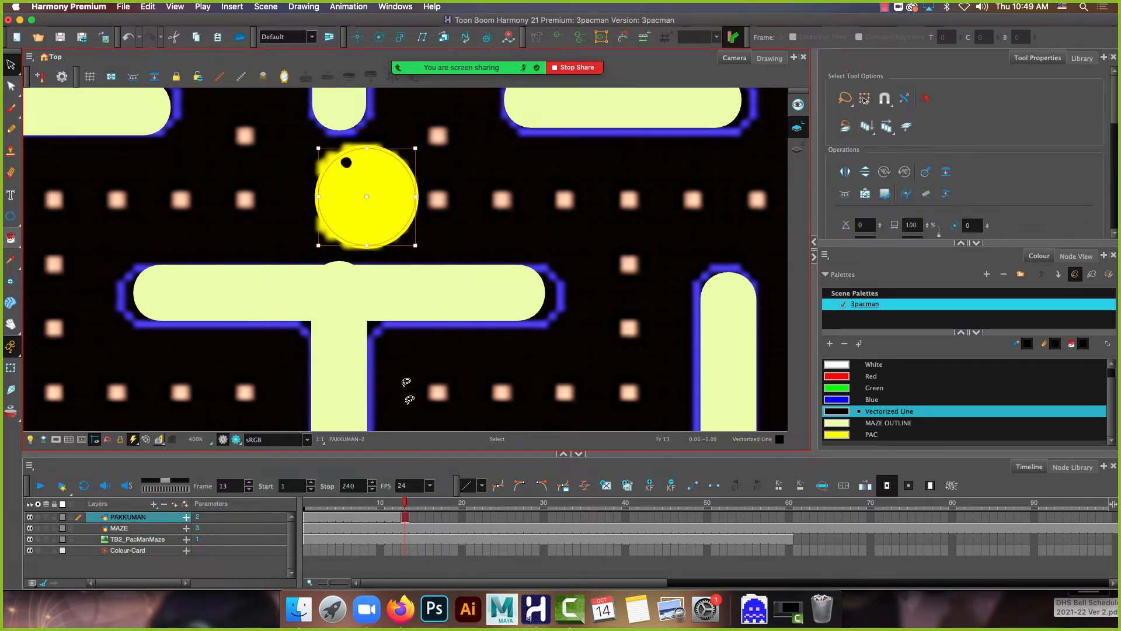
Erase a wedge-shaped open mouth from the circle in frame 13 using the Small Eraser at size 20
{"action": "left_click", "coordinate": [421, 502]}
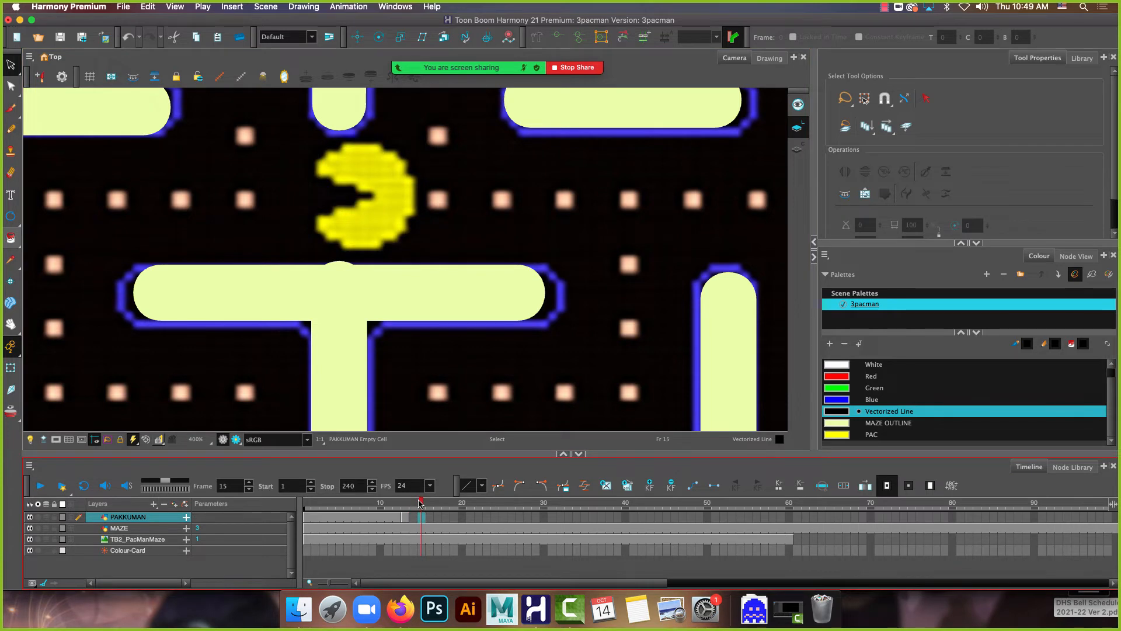
{"action": "left_click", "coordinate": [407, 500]}
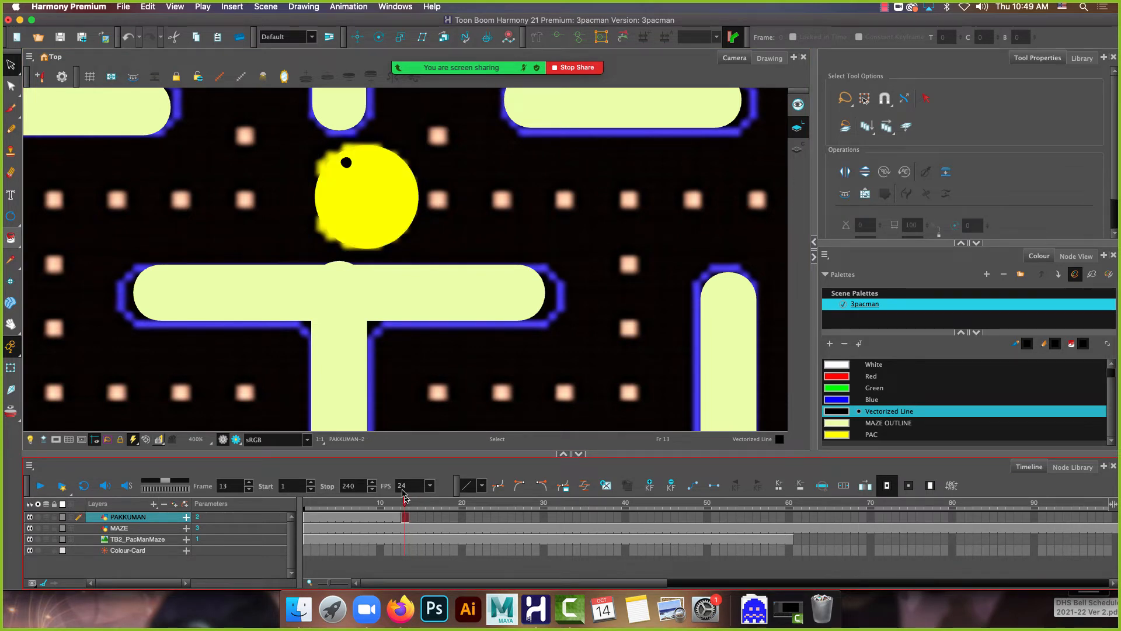
{"action": "left_click", "coordinate": [11, 173]}
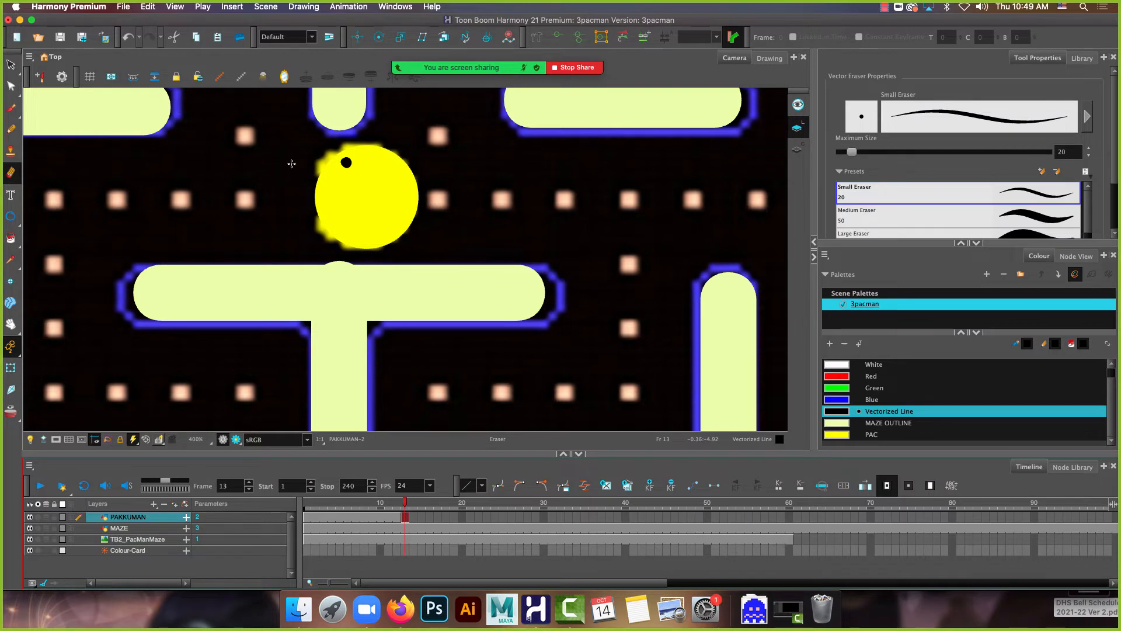
{"action": "mouse_move", "coordinate": [348, 193]}
{"action": "left_mouse_down"}
{"action": "mouse_move", "coordinate": [310, 227]}
{"action": "mouse_move", "coordinate": [279, 202]}
{"action": "left_mouse_up"}
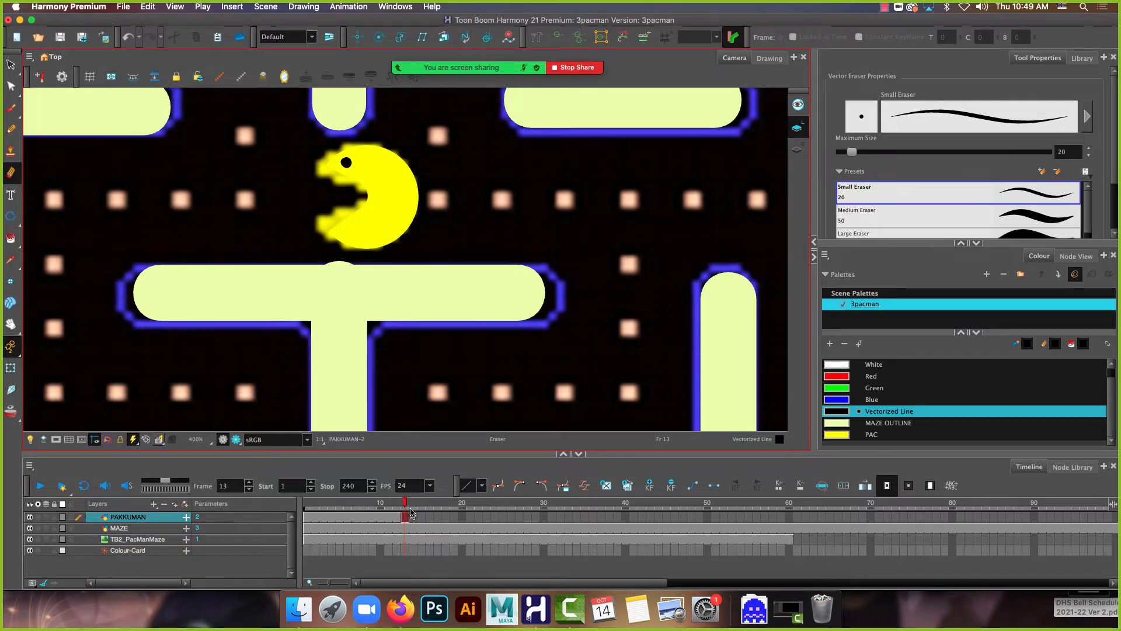
{"action": "left_click_drag", "start_coordinate": [397, 501], "coordinate": [407, 503]}
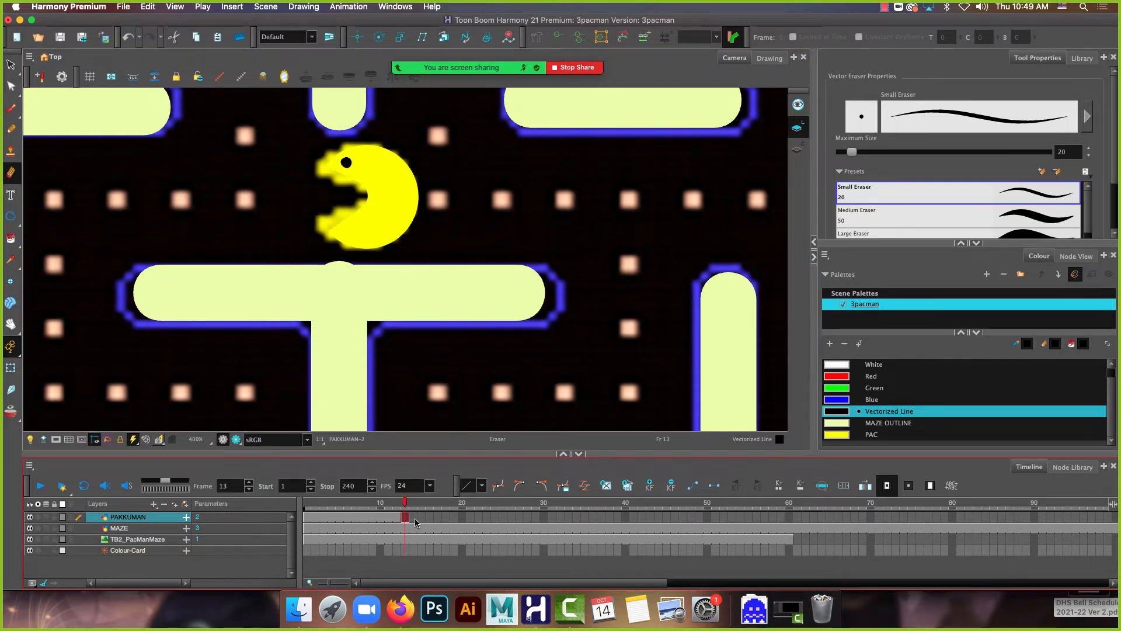
Extend the exposure of the open-mouth PAKKUMAN drawing to frame 24
{"action": "left_click", "coordinate": [496, 517]}
{"action": "right_click", "coordinate": [495, 517]}
{"action": "mouse_move", "coordinate": [510, 185]}
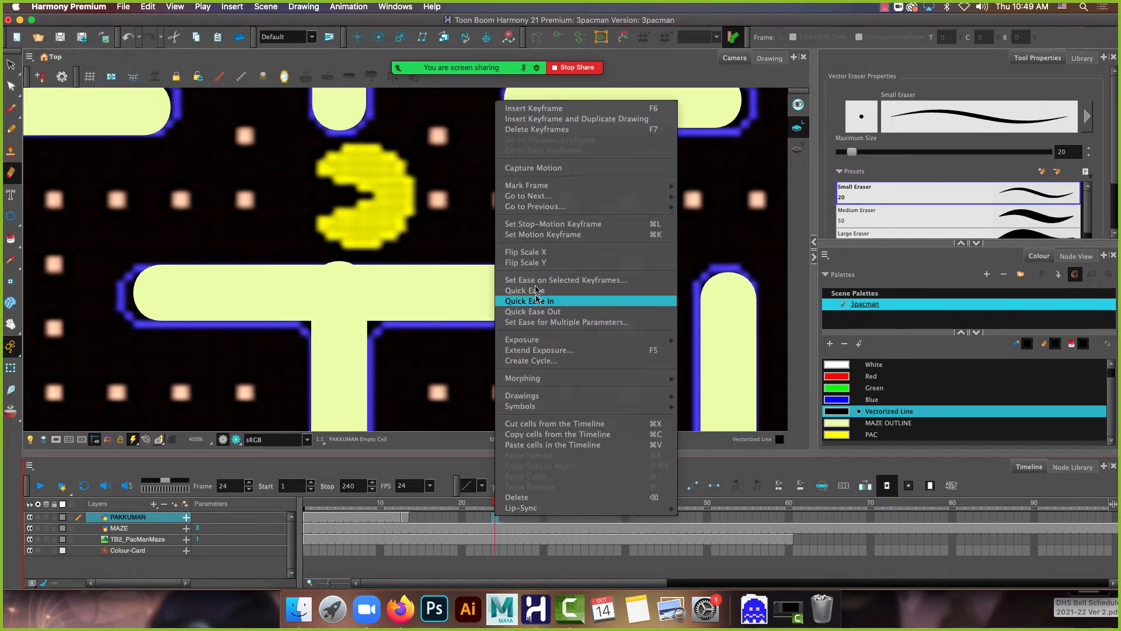
{"action": "left_click", "coordinate": [567, 350]}
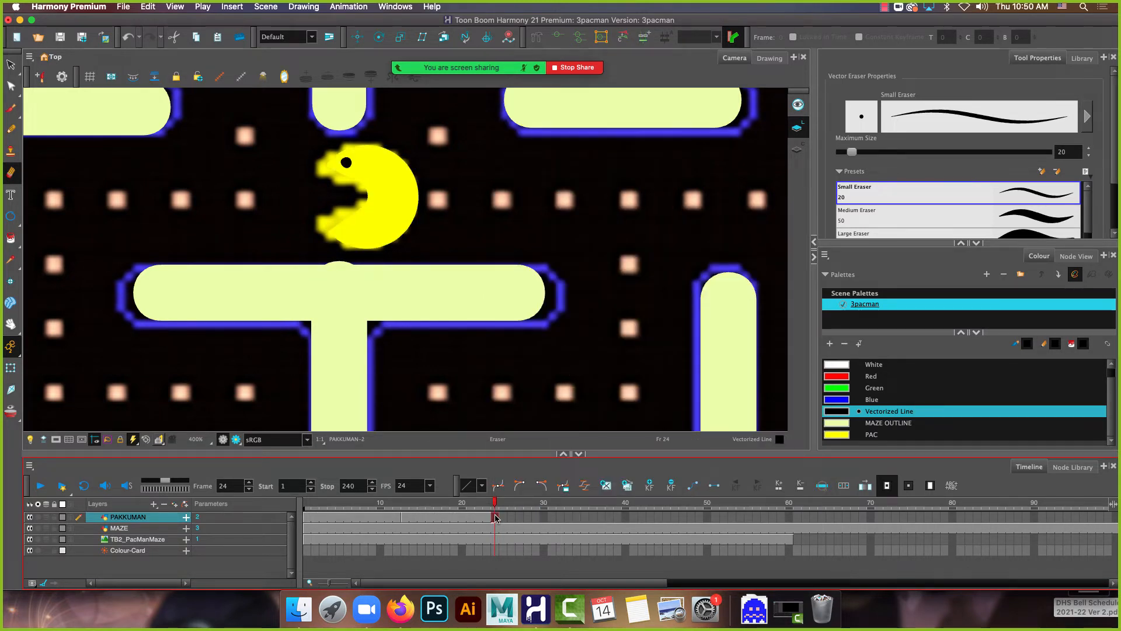
Try creating 10 cycles from PAKKUMAN frames 1 to 24, and undo the cycle
{"action": "left_click", "coordinate": [309, 519], "text": "shift"}
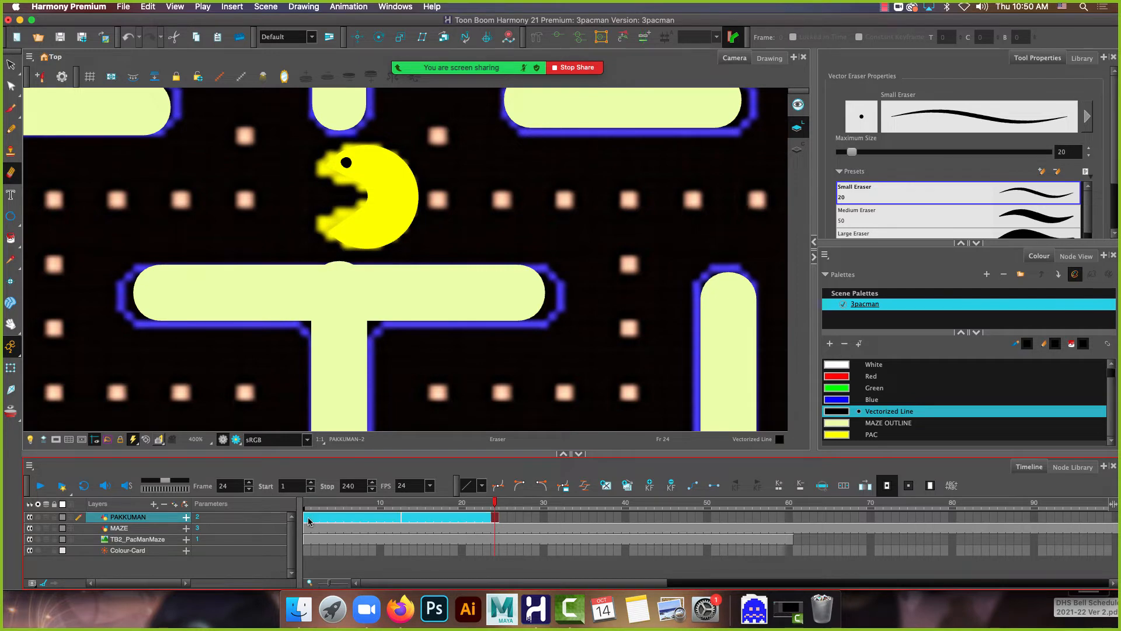
{"action": "right_click", "coordinate": [309, 518]}
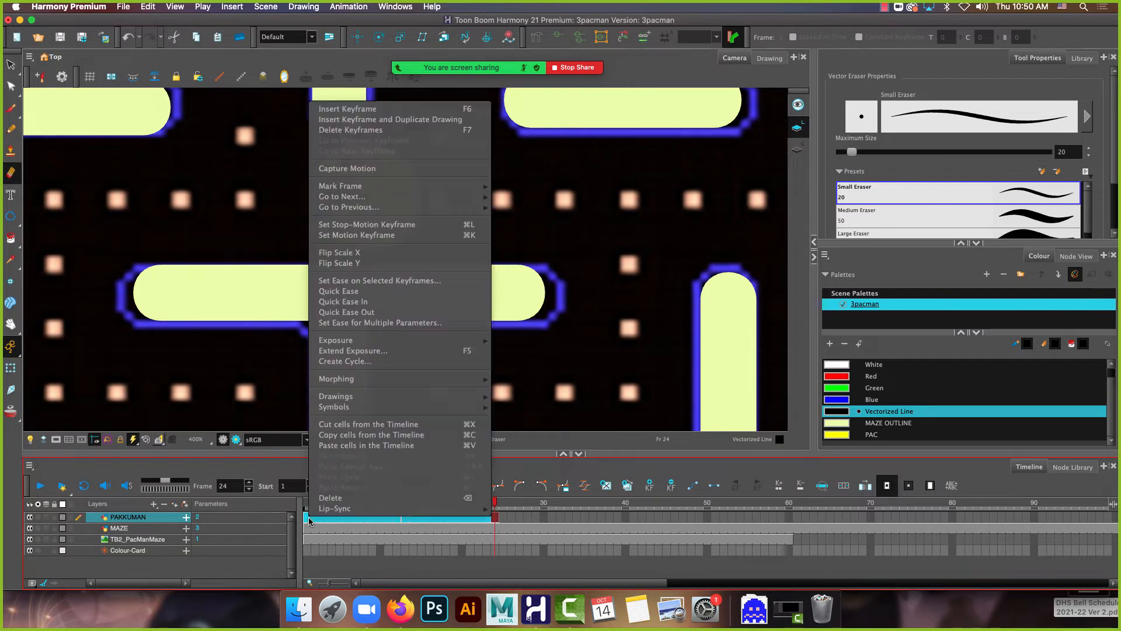
{"action": "left_click", "coordinate": [373, 361]}
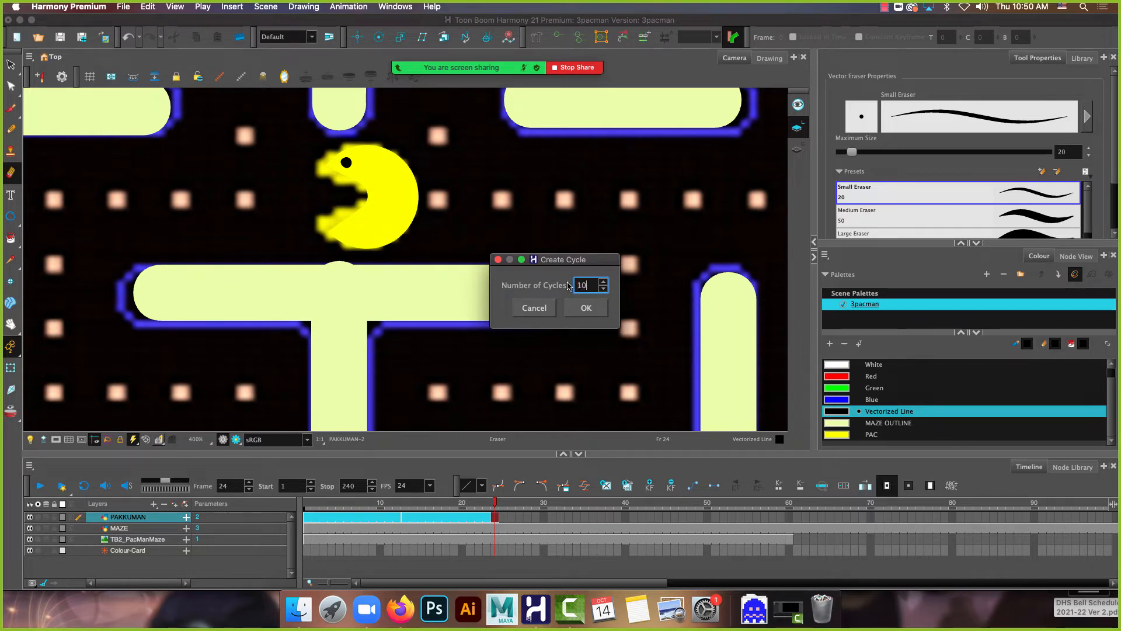
{"action": "left_click", "coordinate": [584, 306]}
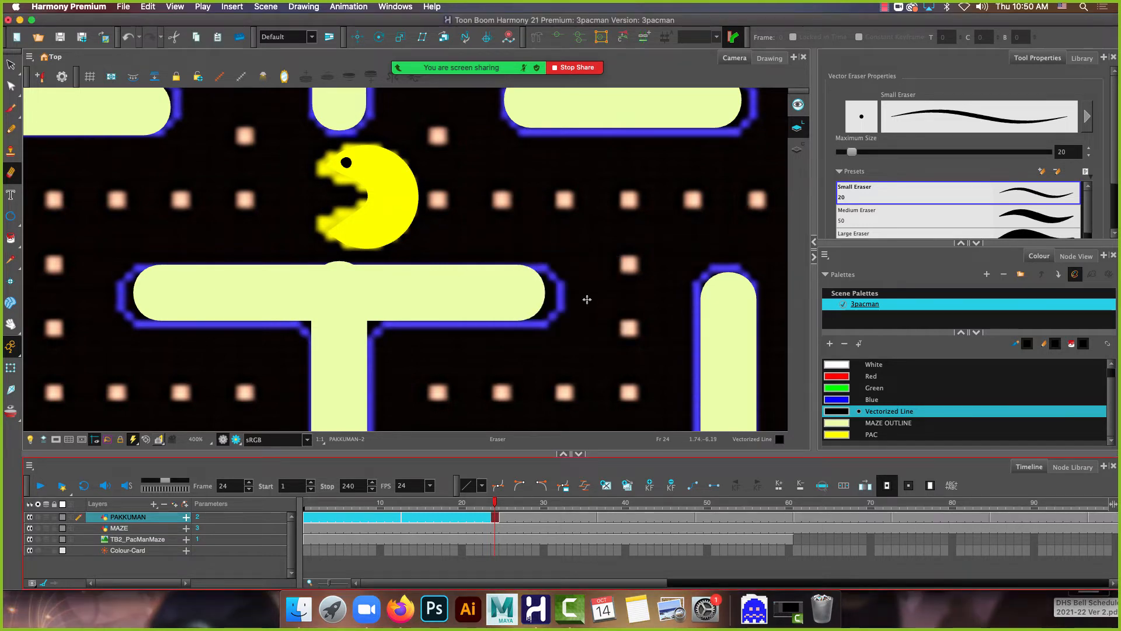
{"action": "scroll", "coordinate": [625, 574], "scroll_direction": "right", "scroll_amount": 5}
{"action": "scroll", "coordinate": [625, 574], "scroll_direction": "left", "scroll_amount": 5}
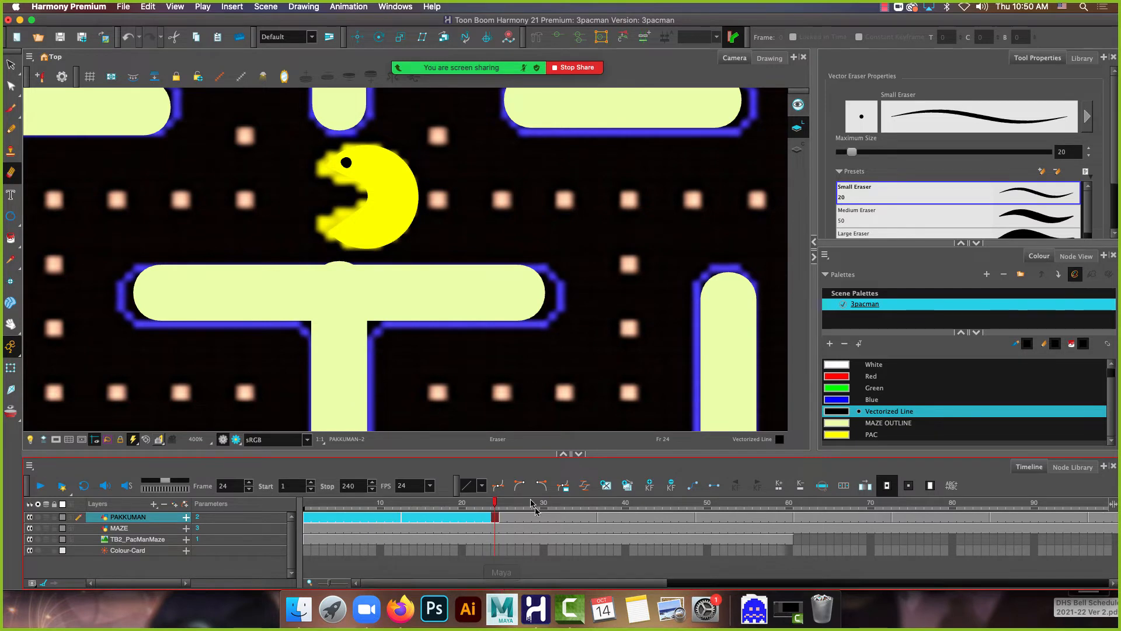
{"action": "key", "text": "ctrl+z"}
{"action": "left_click", "coordinate": [519, 518]}
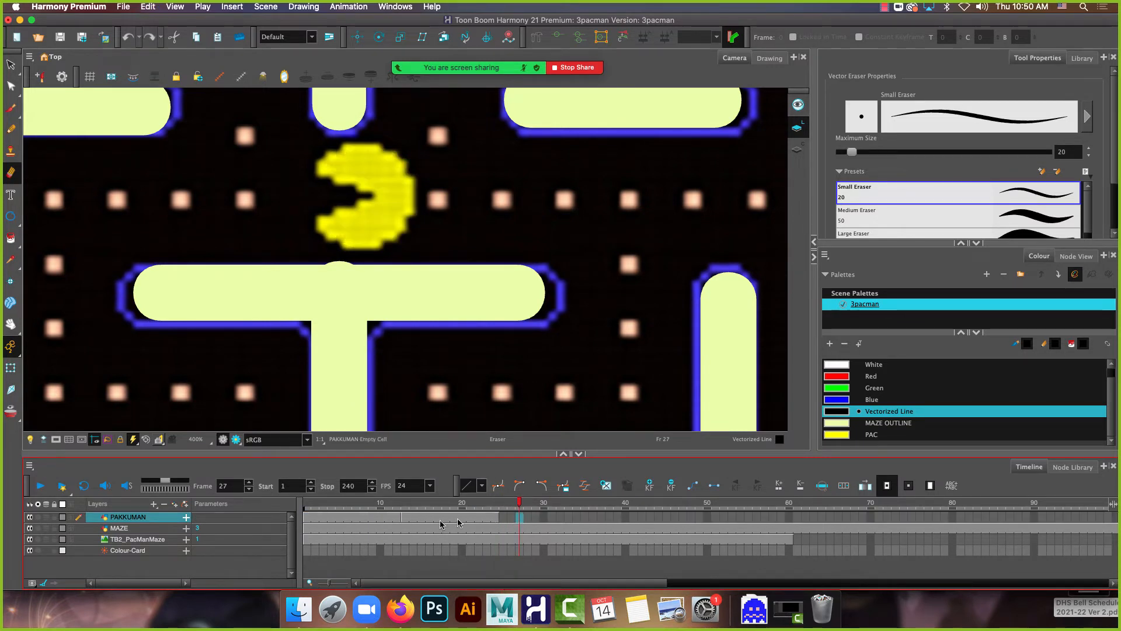
Copy the PAKKUMAN cells of frames 1 to 24 and paste them at frames 25, 49 and 73
{"action": "left_click", "coordinate": [306, 517]}
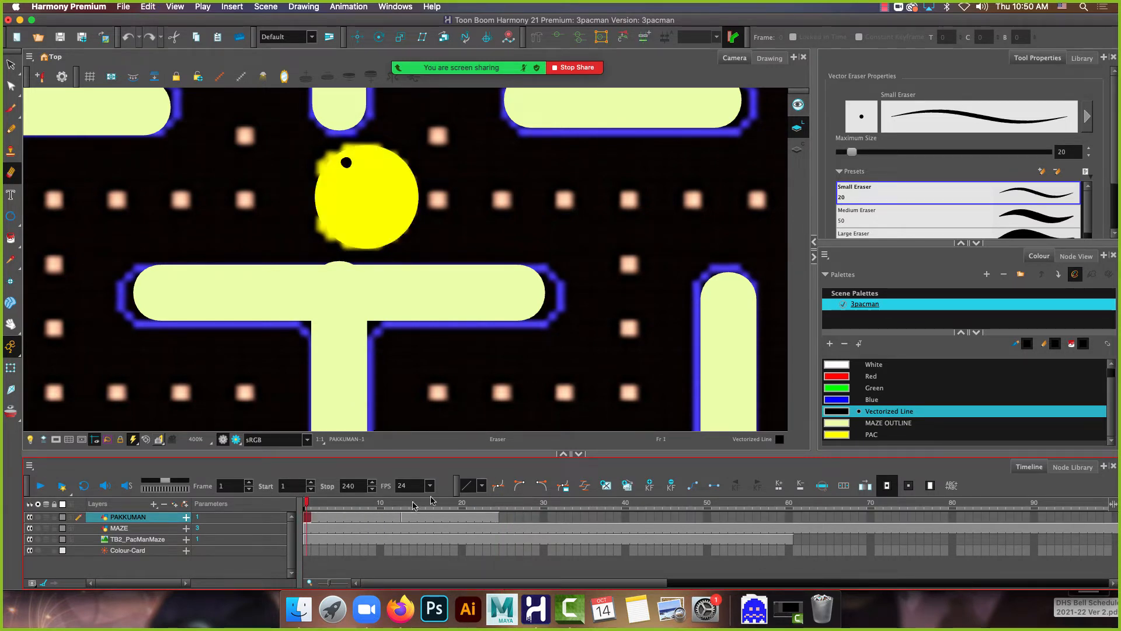
{"action": "left_click", "coordinate": [496, 517], "text": "shift"}
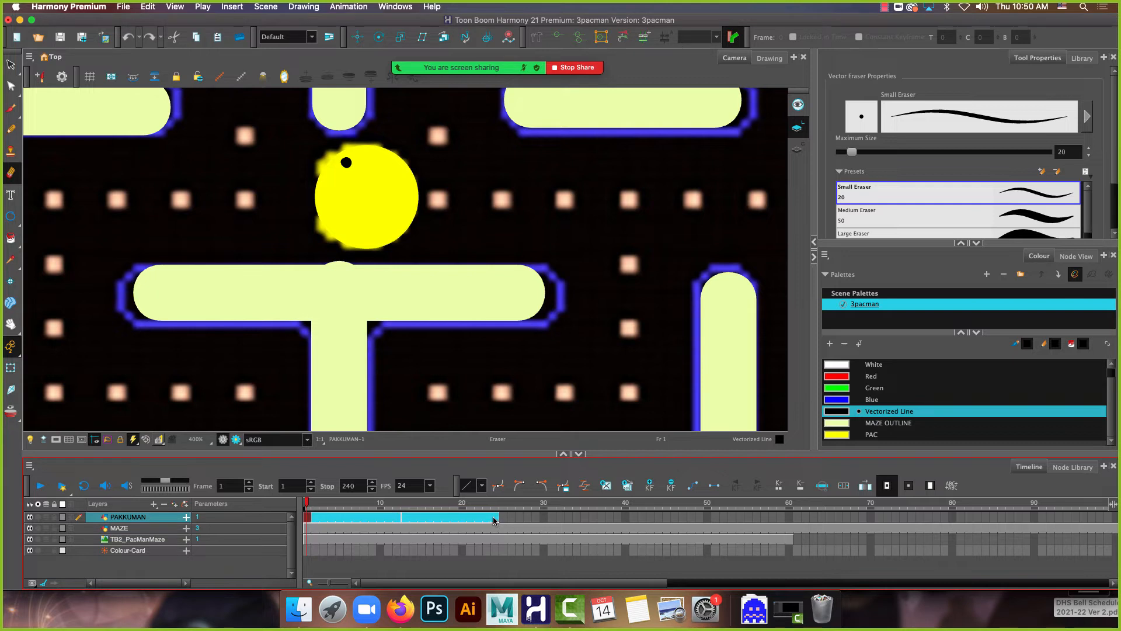
{"action": "left_click", "coordinate": [501, 519]}
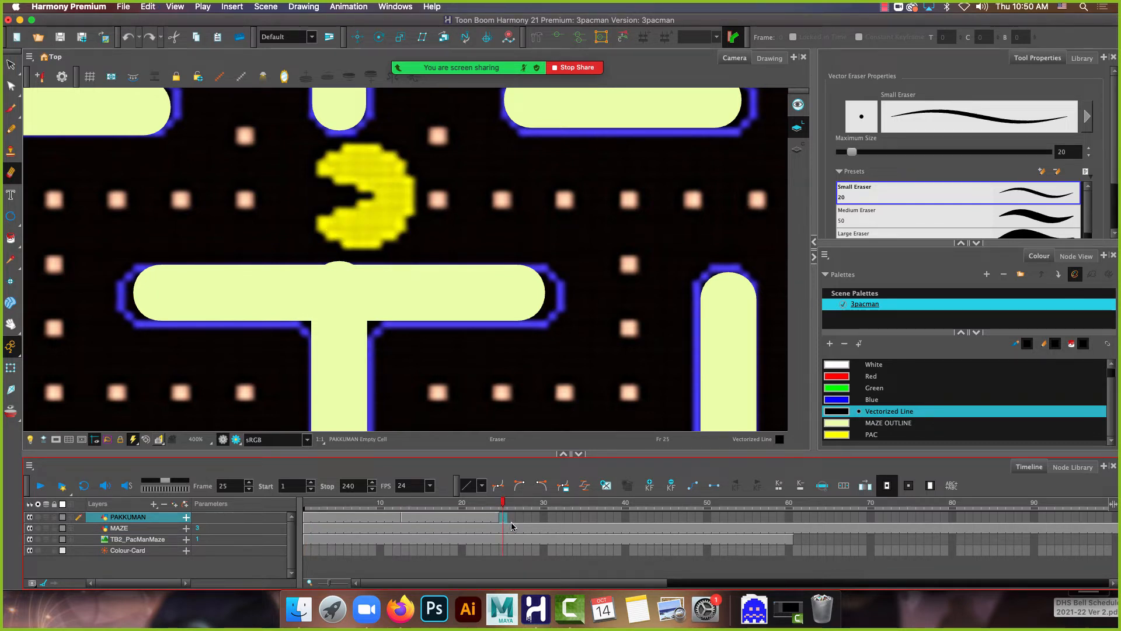
{"action": "key", "text": "super+v"}
{"action": "left_click", "coordinate": [702, 518]}
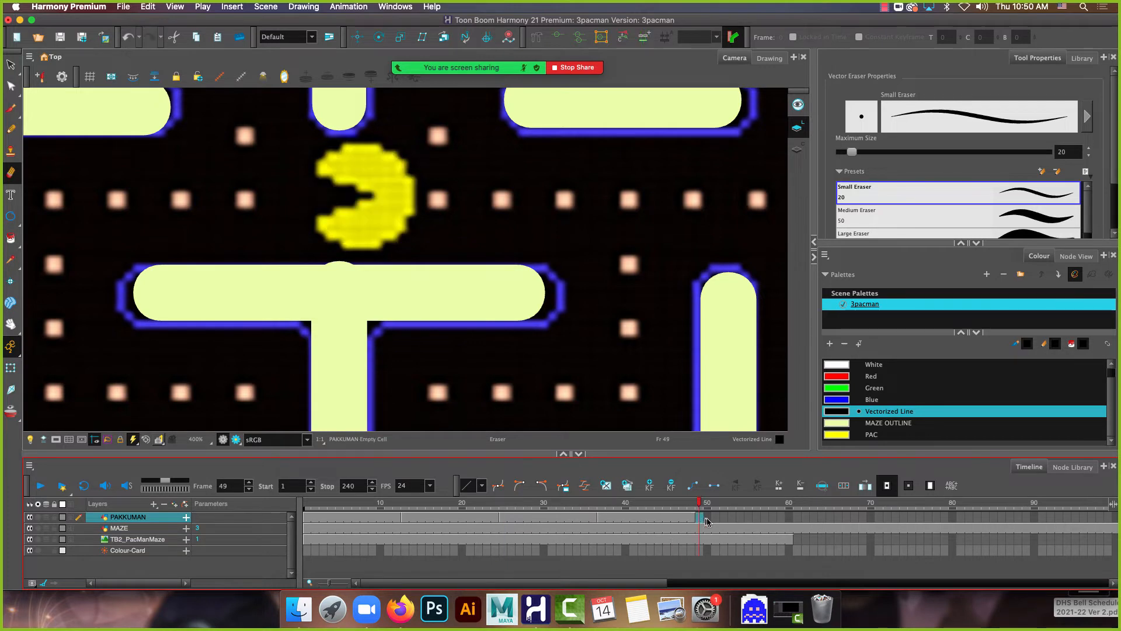
{"action": "key", "text": "super+v"}
{"action": "left_click", "coordinate": [895, 517]}
{"action": "key", "text": "super+v"}
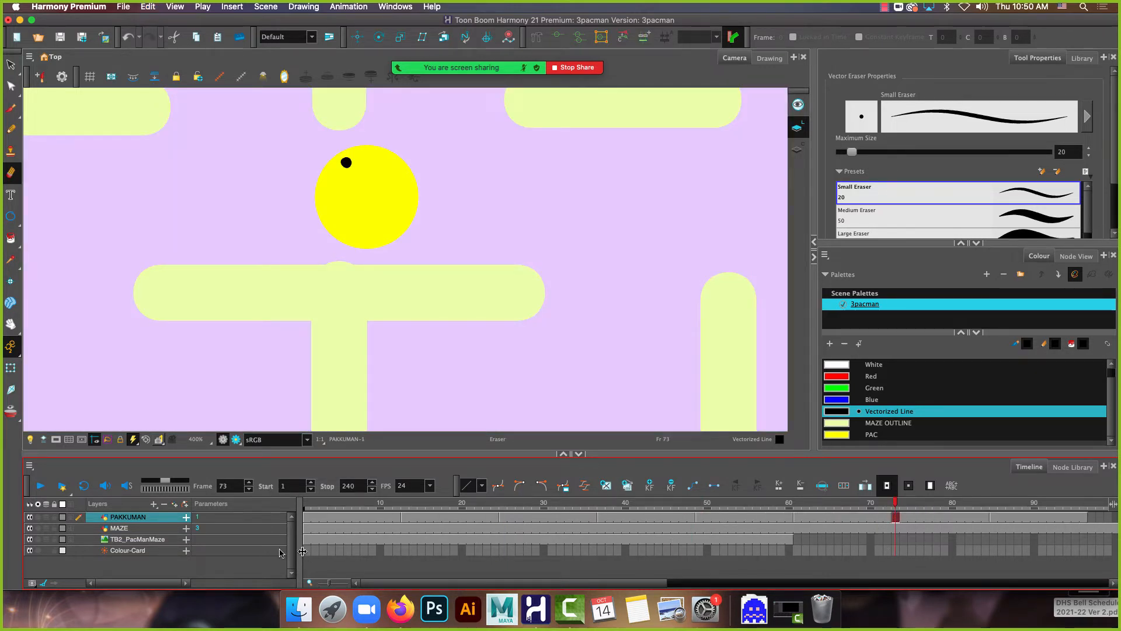
Undo the pasted copies of the PAKKUMAN cells after frame 24
{"action": "key", "text": "super+z"}
{"action": "key", "text": "super+z"}
{"action": "key", "text": "super+z"}
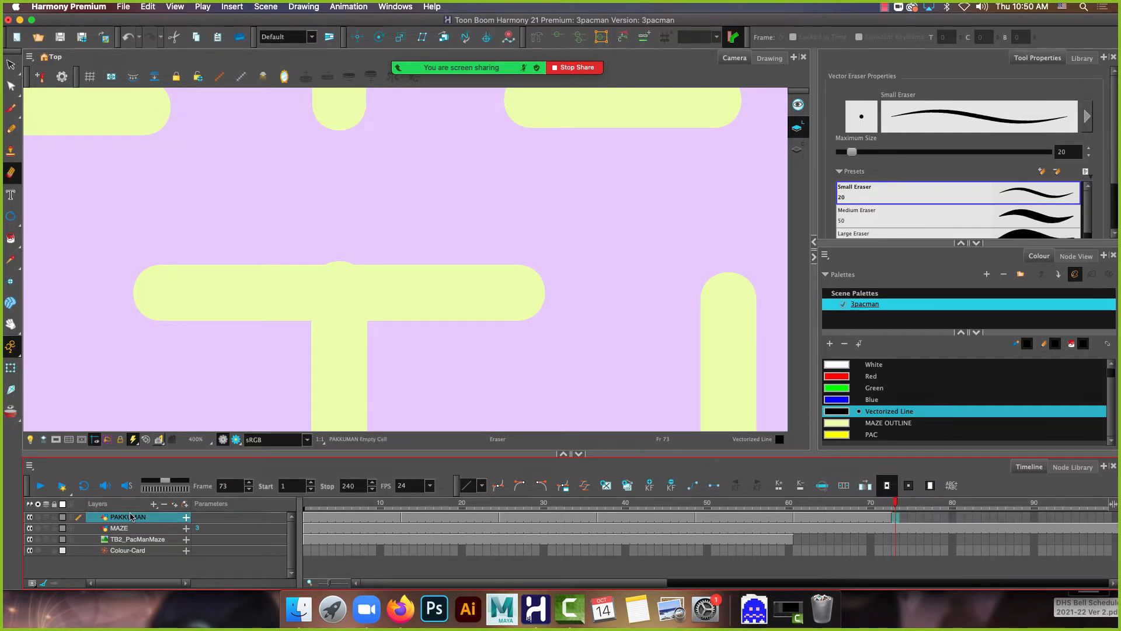
Create a cycle of PAKKUMAN frames 1 to 24 with the number of cycles set to 10
{"action": "left_click", "coordinate": [307, 518]}
{"action": "mouse_move", "coordinate": [323, 506]}
{"action": "left_mouse_down"}
{"action": "mouse_move", "coordinate": [497, 505]}
{"action": "mouse_move", "coordinate": [305, 506]}
{"action": "mouse_move", "coordinate": [310, 518]}
{"action": "left_mouse_up"}
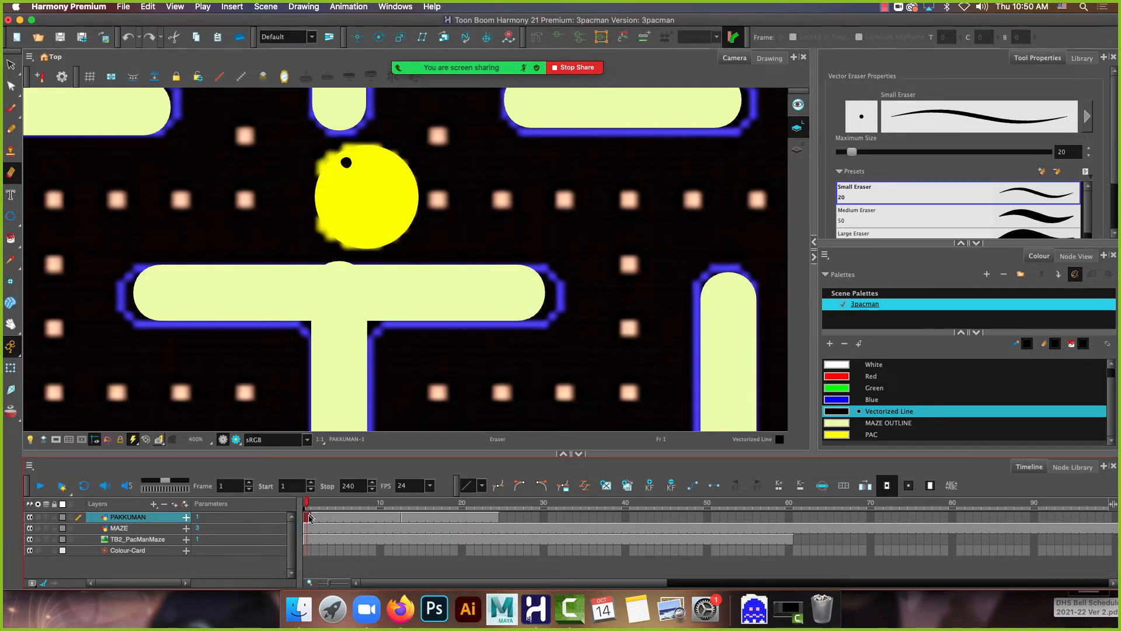
{"action": "left_click", "coordinate": [495, 521], "text": "shift"}
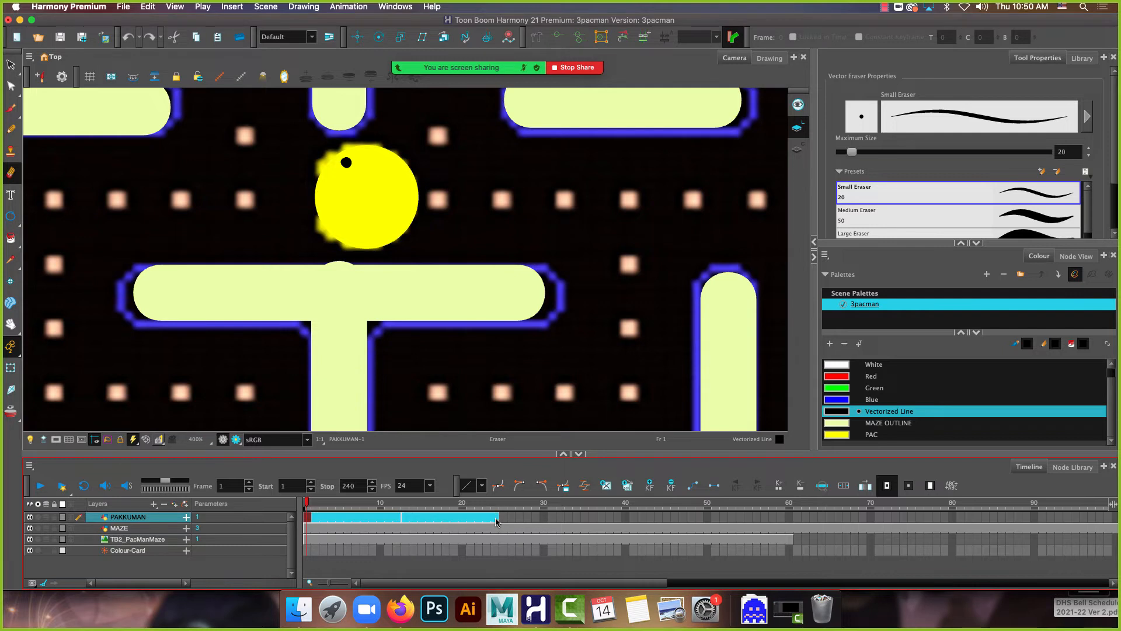
{"action": "right_click", "coordinate": [385, 520]}
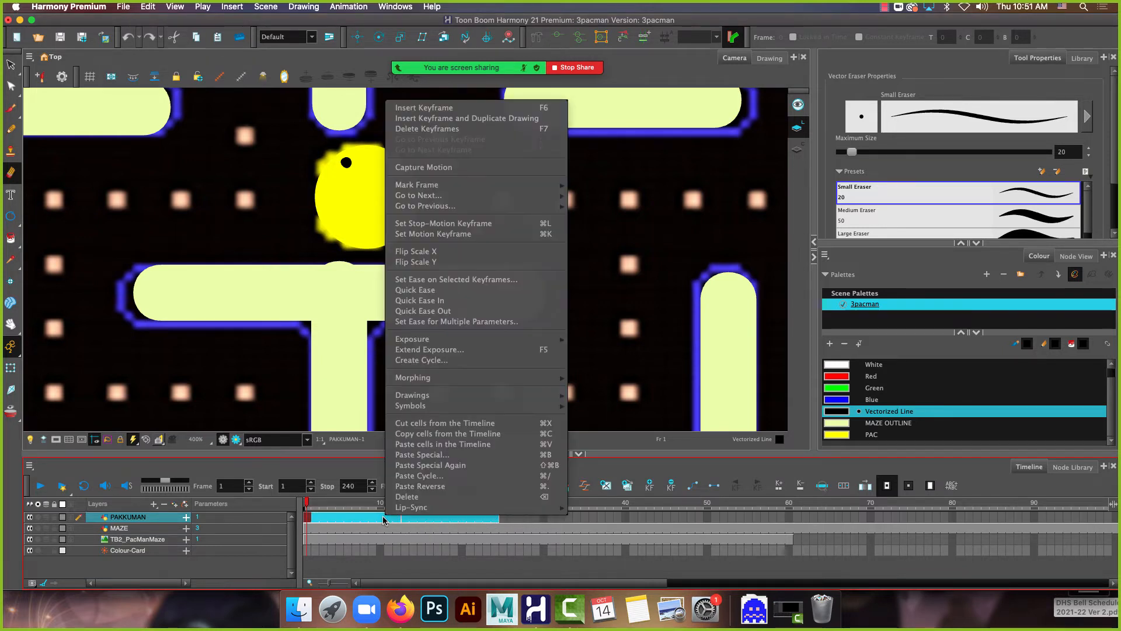
{"action": "left_click", "coordinate": [490, 360]}
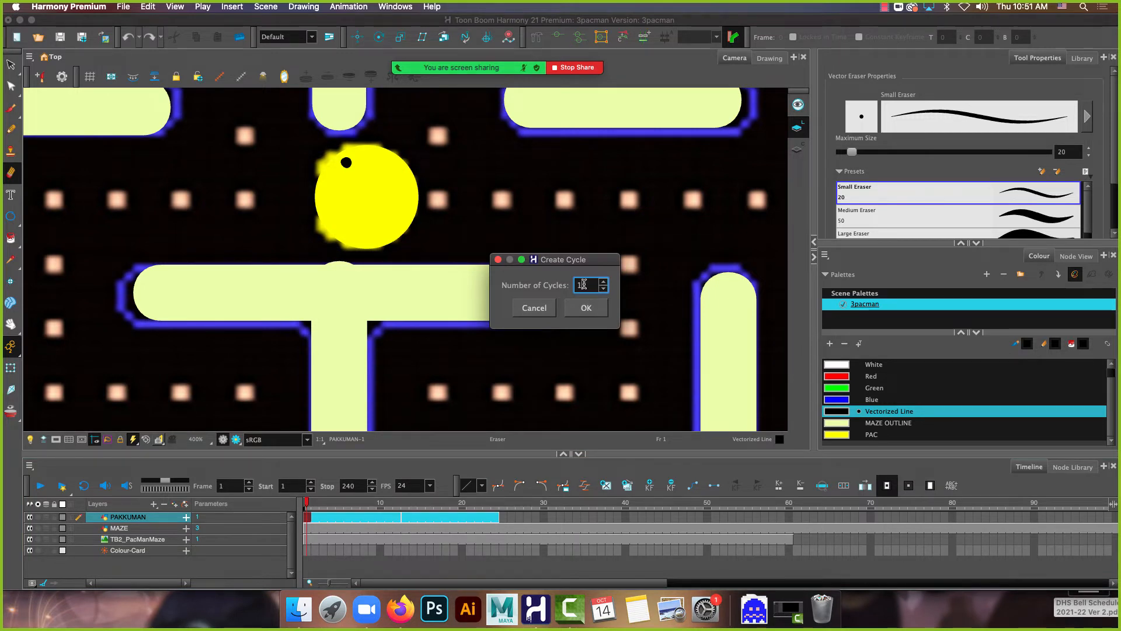
{"action": "left_click", "coordinate": [597, 311]}
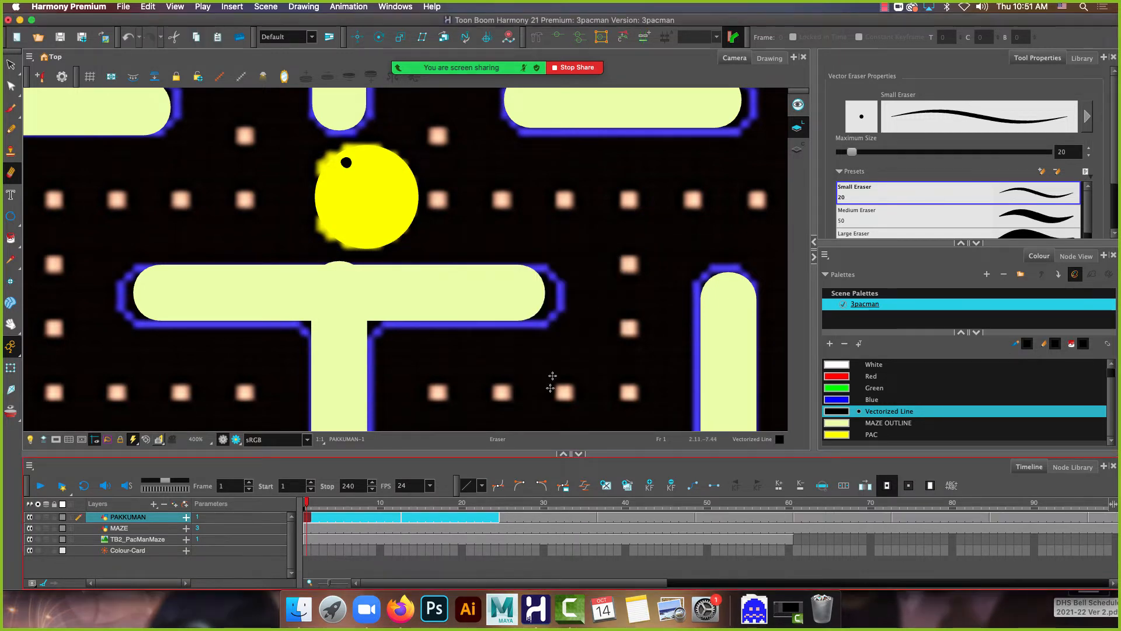
{"action": "left_click_drag", "start_coordinate": [481, 583], "coordinate": [449, 583]}
{"action": "left_click_drag", "start_coordinate": [476, 503], "coordinate": [222, 528]}
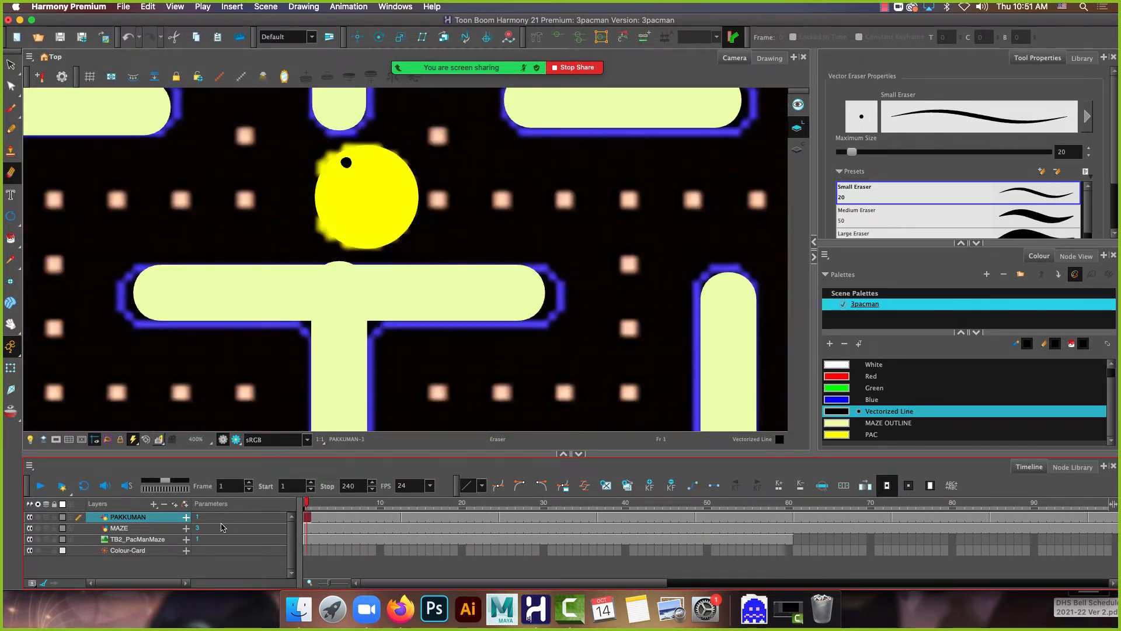
Hide the TB2_PacManMaze reference layer and show the whole maze at frame 1
{"action": "left_click", "coordinate": [31, 539]}
{"action": "mouse_move", "coordinate": [309, 505]}
{"action": "left_mouse_down"}
{"action": "mouse_move", "coordinate": [887, 504]}
{"action": "mouse_move", "coordinate": [306, 504]}
{"action": "left_mouse_up"}
{"action": "scroll", "coordinate": [454, 237], "scroll_direction": "down", "scroll_amount": 4}
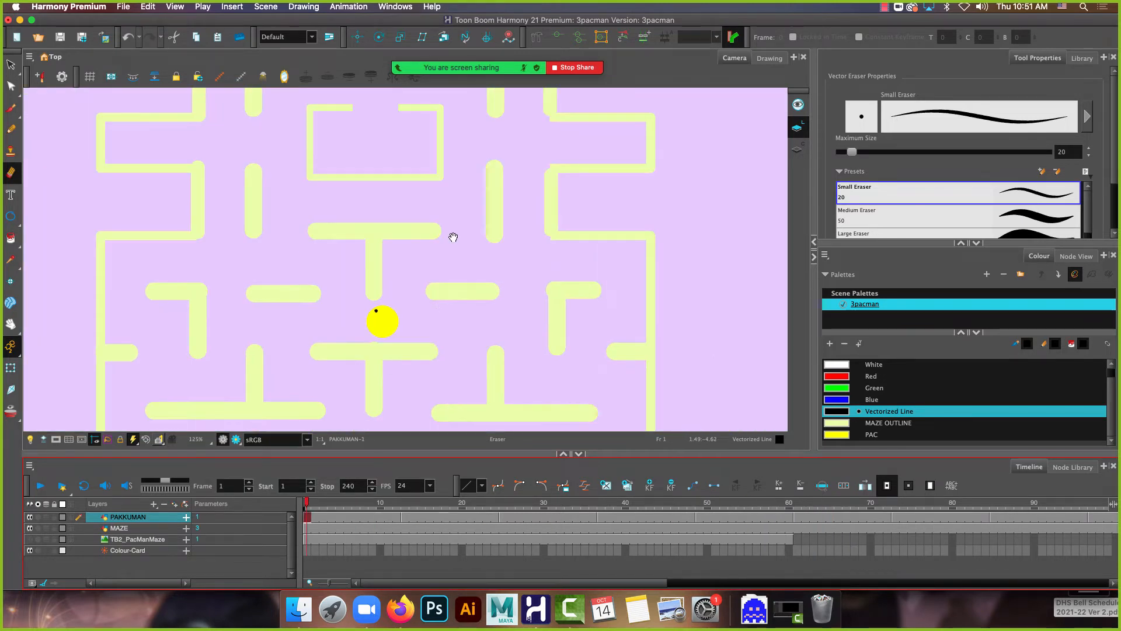
{"action": "scroll", "coordinate": [444, 292], "scroll_direction": "down", "scroll_amount": 3}
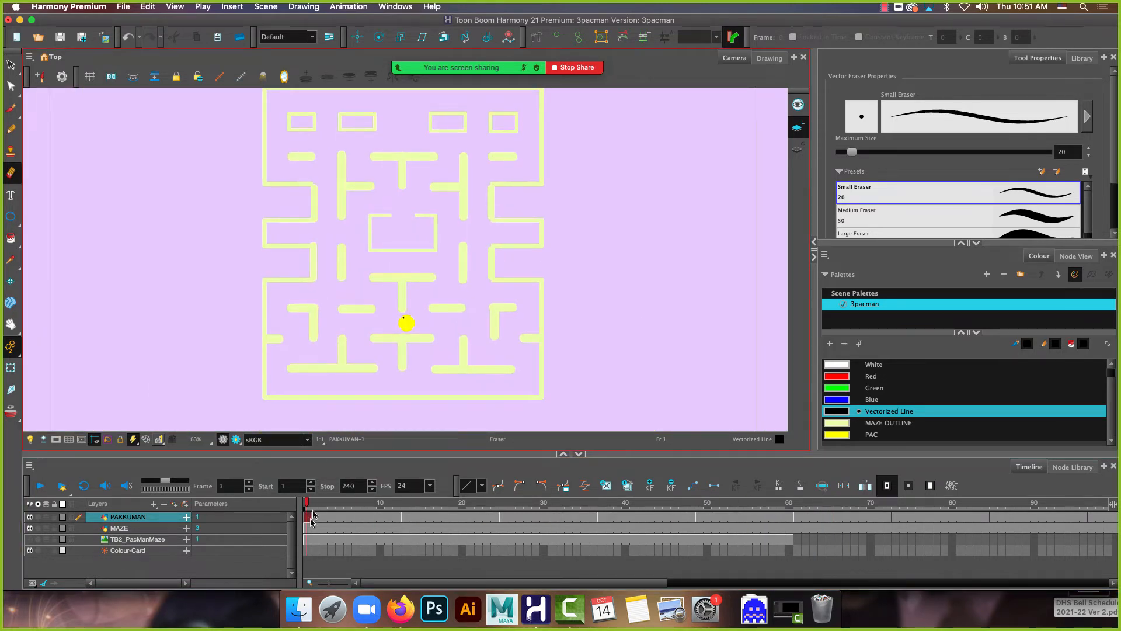
{"action": "mouse_move", "coordinate": [308, 510]}
{"action": "left_mouse_down"}
{"action": "mouse_move", "coordinate": [830, 530]}
{"action": "mouse_move", "coordinate": [389, 530]}
{"action": "mouse_move", "coordinate": [870, 530]}
{"action": "mouse_move", "coordinate": [308, 529]}
{"action": "left_mouse_up"}
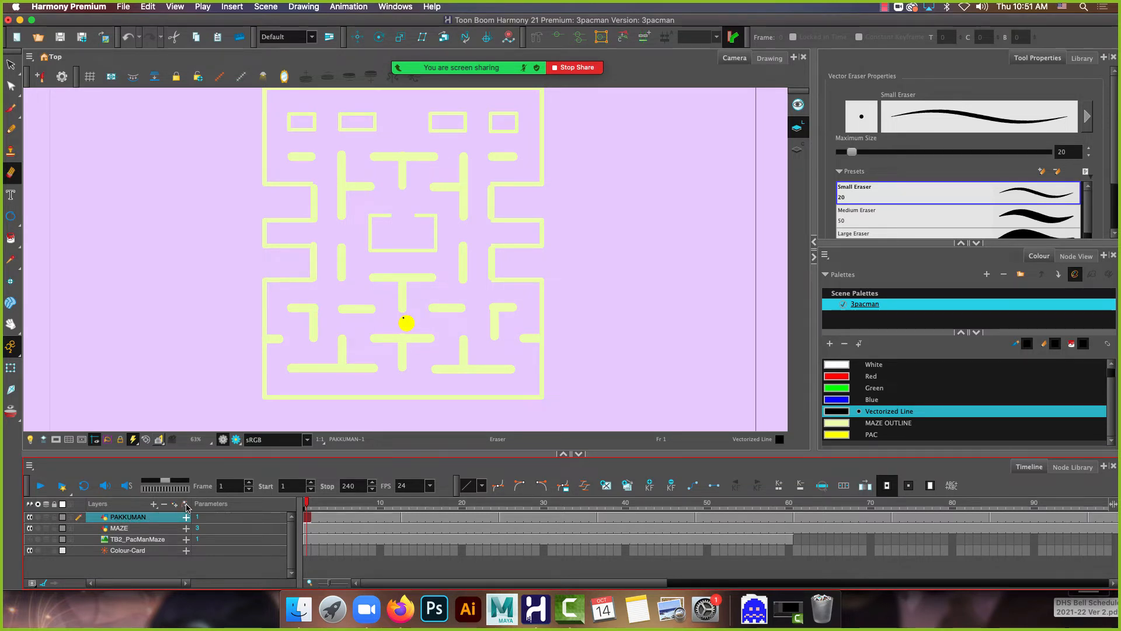
Add a parent peg to the PAKKUMAN layer and select that peg
{"action": "left_click", "coordinate": [185, 505]}
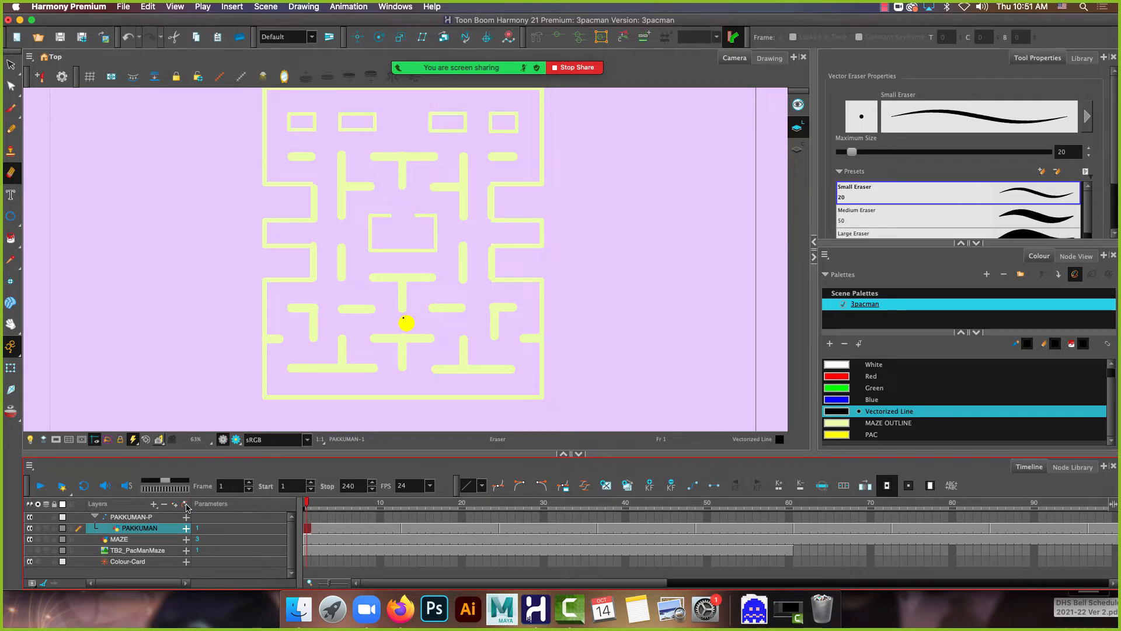
{"action": "left_click", "coordinate": [127, 517]}
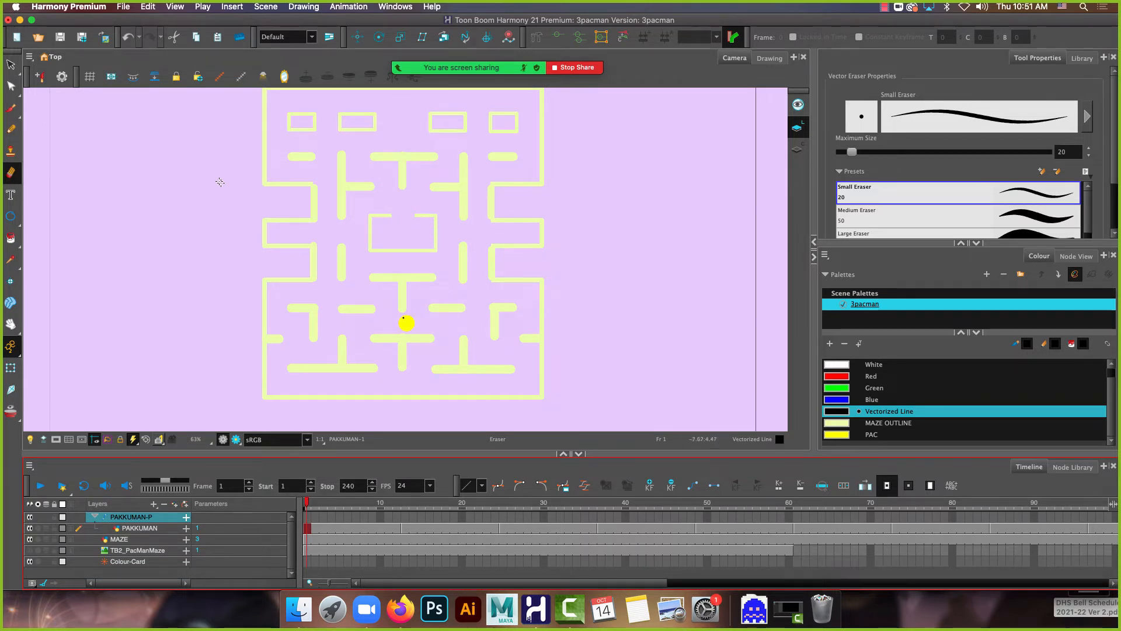
Switch to Firefox, view the ghost images attached to the TB3: Pac Man Ghosts classwork material, and return to Harmony
{"action": "left_click", "coordinate": [405, 611]}
{"action": "left_click", "coordinate": [651, 27]}
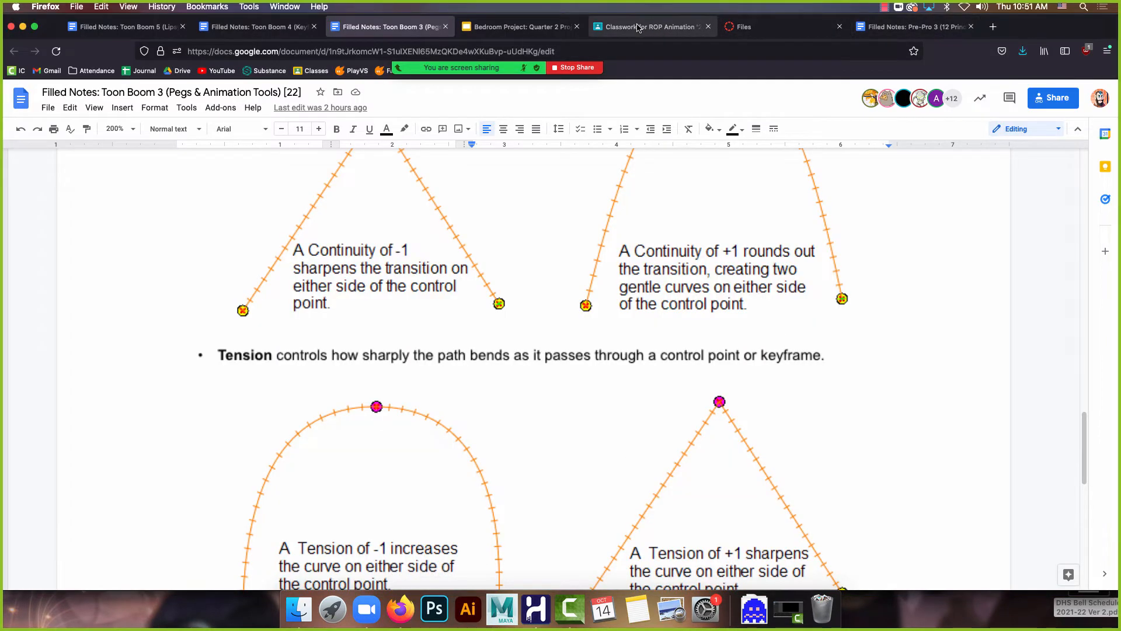
{"action": "left_click", "coordinate": [501, 464]}
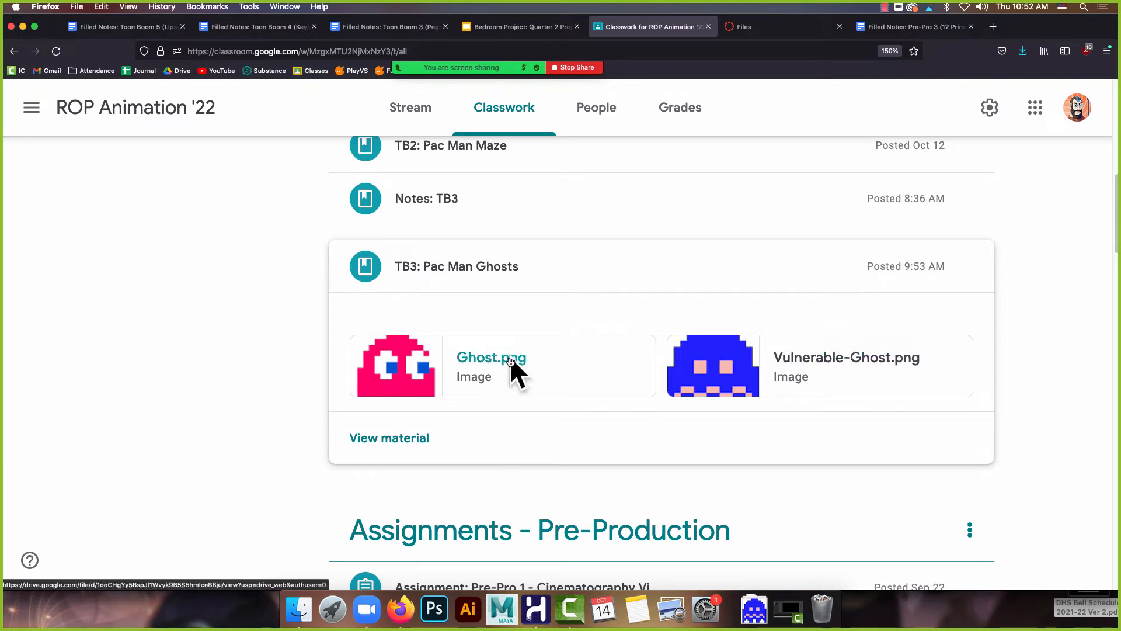
{"action": "left_click", "coordinate": [535, 609]}
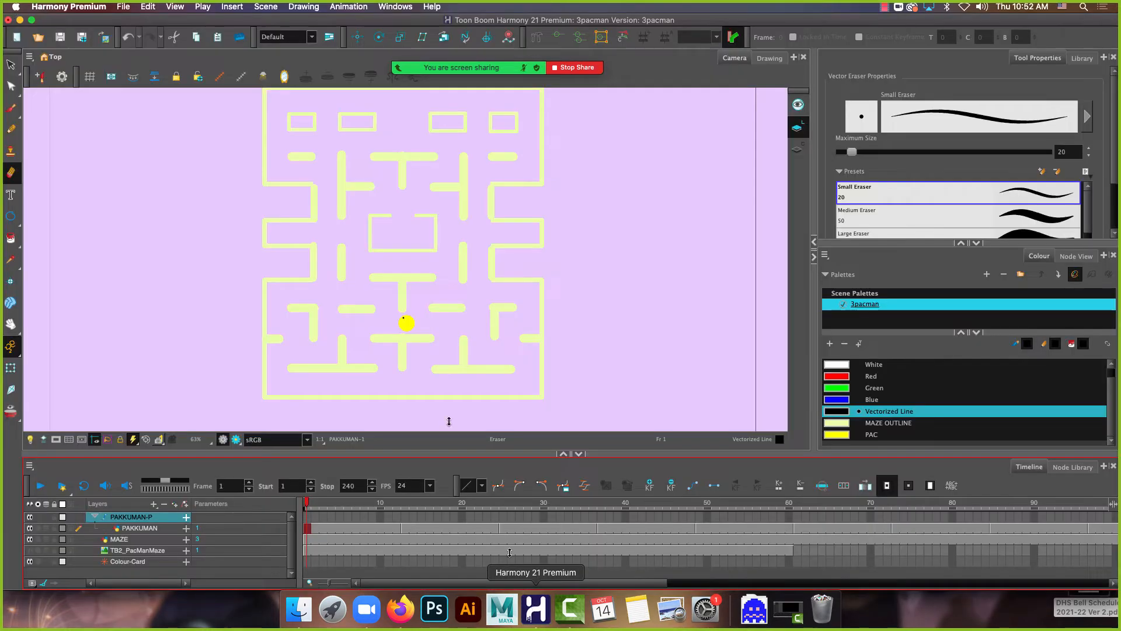
Import Ghost.png from TheDrop folder as a single layer named Ghost, kept as an original bitmap with Fit alignment
{"action": "left_click", "coordinate": [123, 7]}
{"action": "mouse_move", "coordinate": [171, 153]}
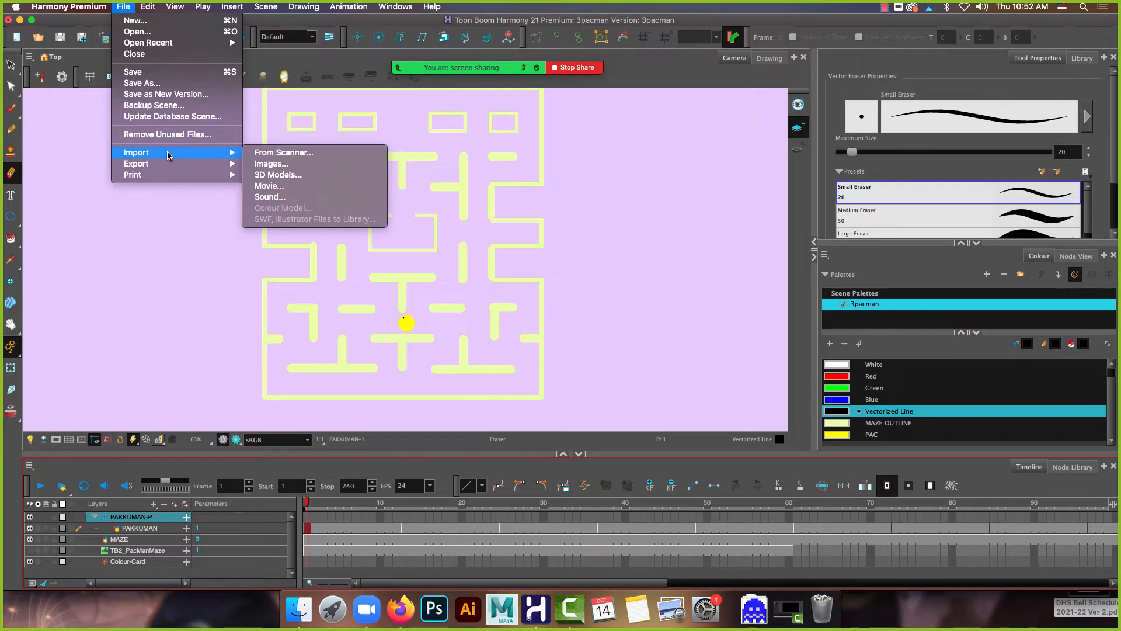
{"action": "left_click", "coordinate": [326, 164]}
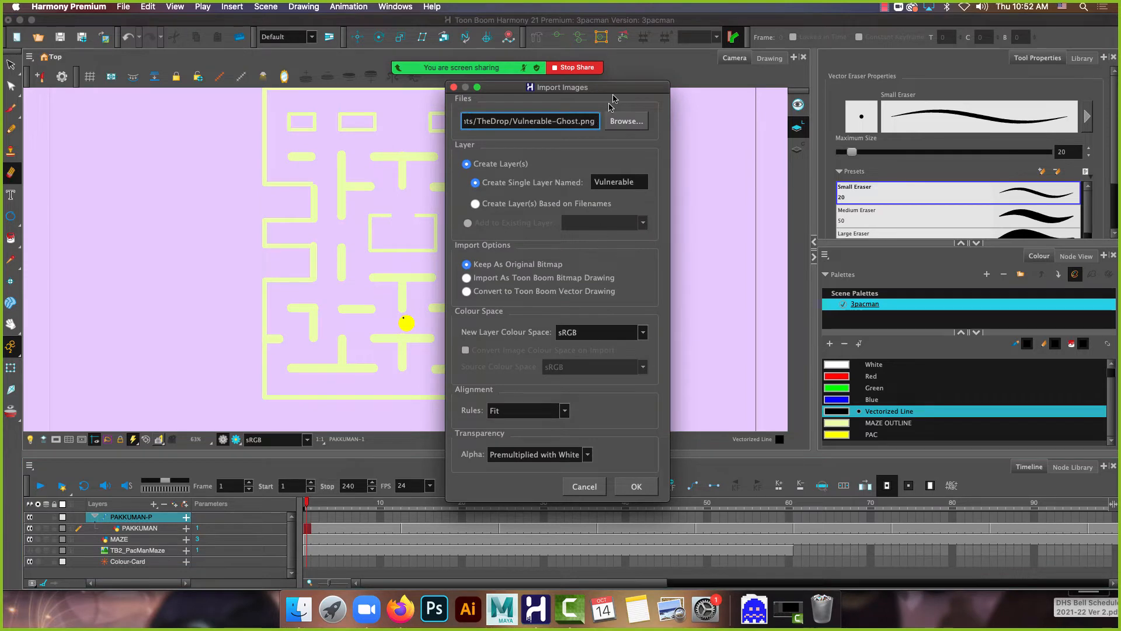
{"action": "left_click_drag", "start_coordinate": [611, 94], "coordinate": [584, 104]}
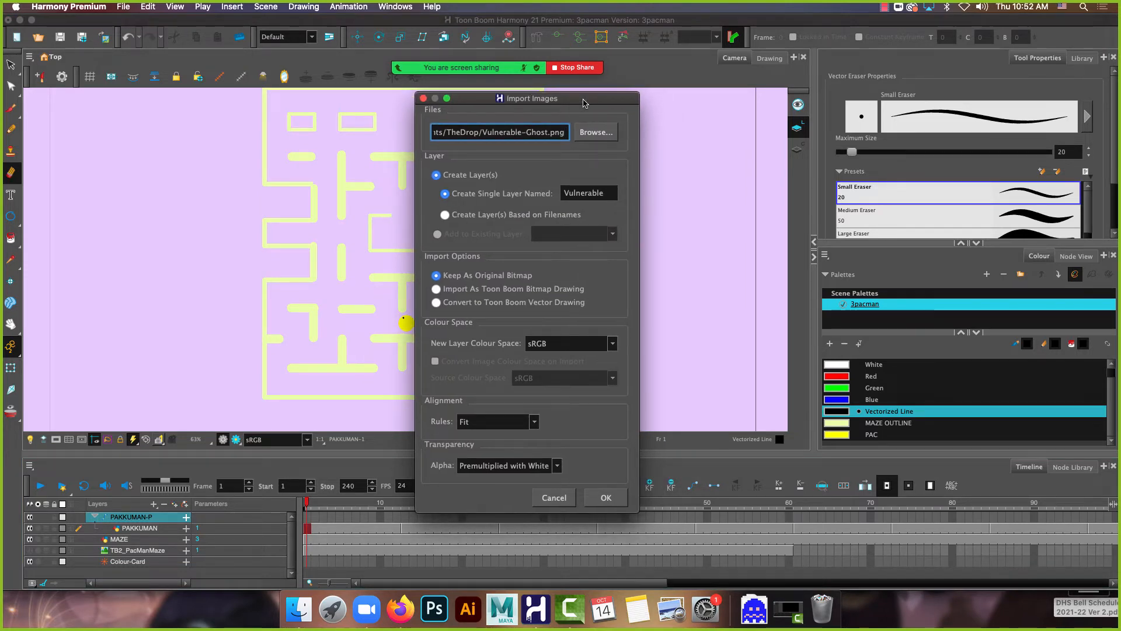
{"action": "left_click", "coordinate": [596, 133]}
{"action": "scroll", "coordinate": [599, 286], "scroll_direction": "down", "scroll_amount": 5}
{"action": "left_click", "coordinate": [584, 308]}
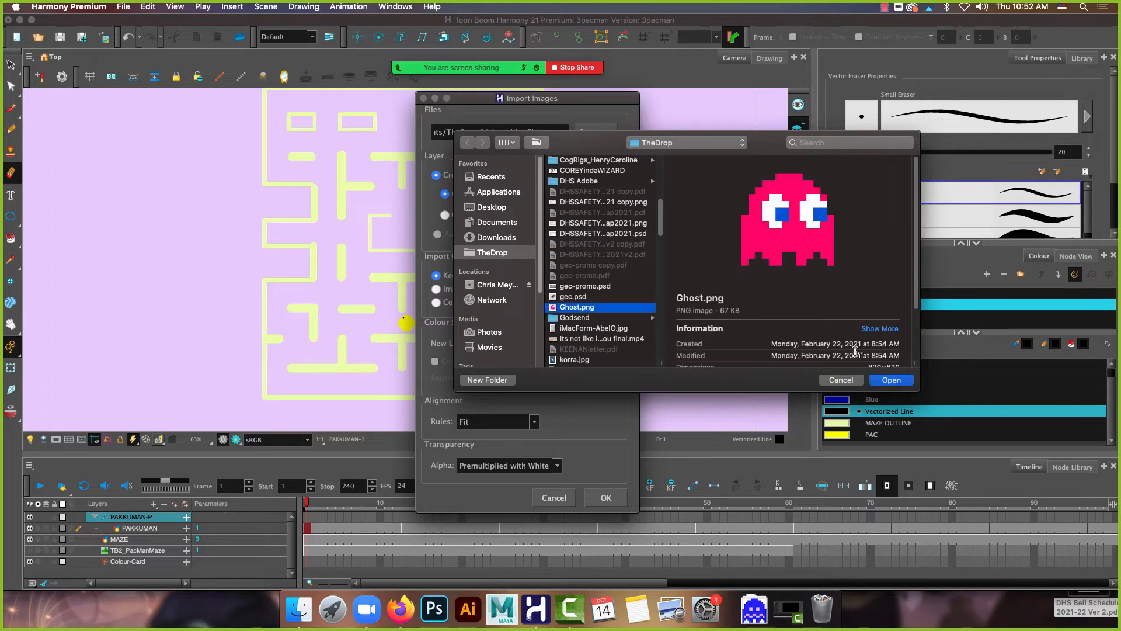
{"action": "left_click", "coordinate": [890, 380]}
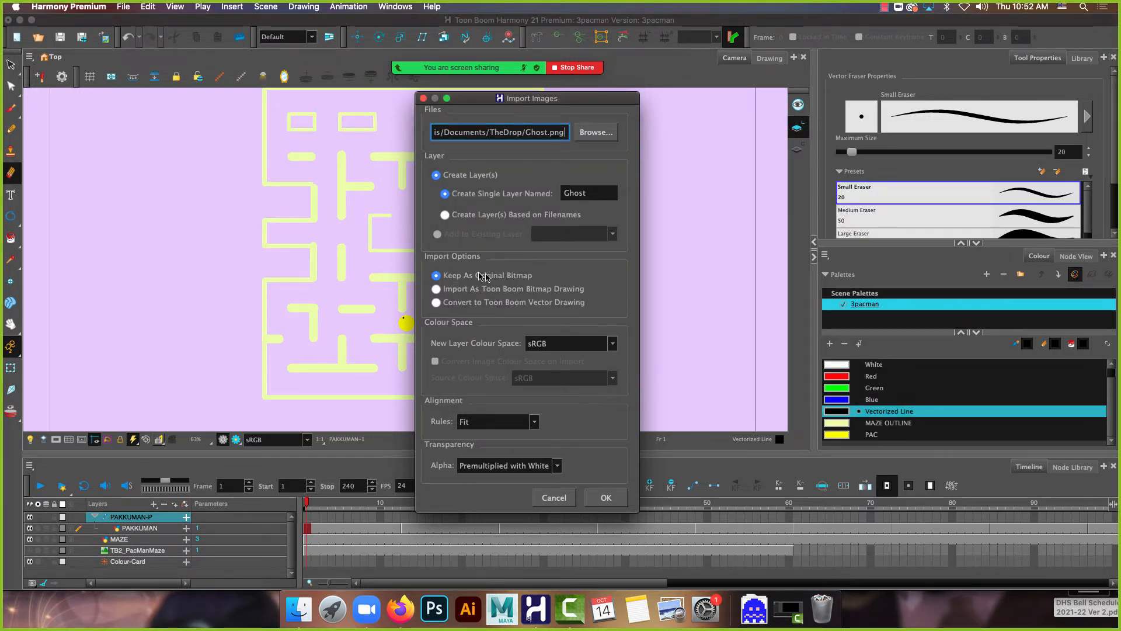
{"action": "left_click", "coordinate": [605, 497]}
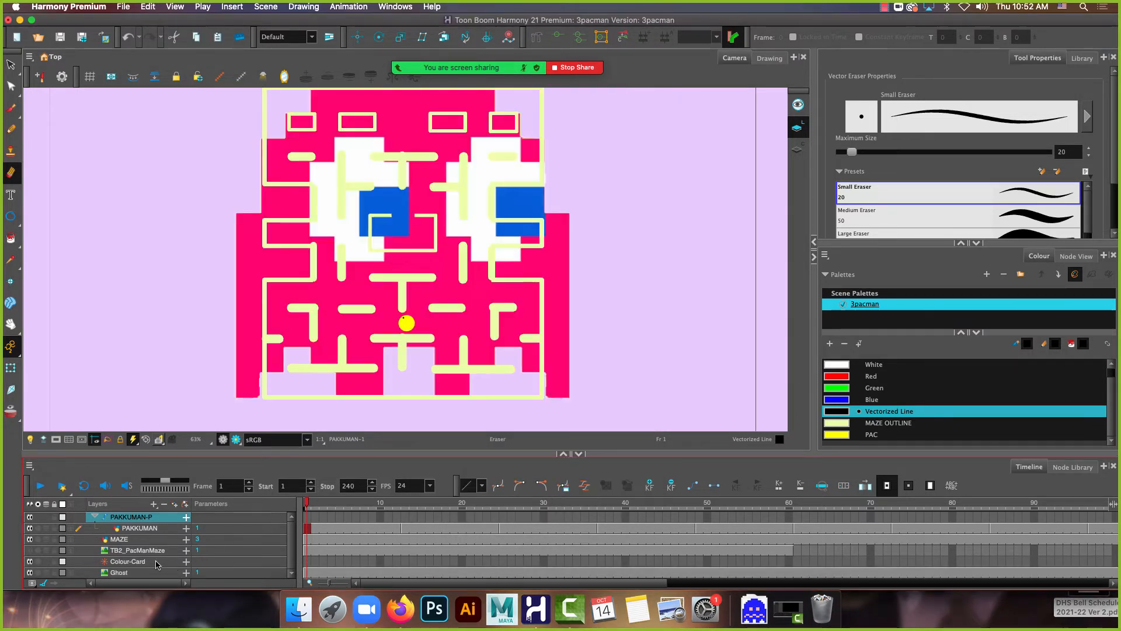
Import Vulnerable-Ghost.png as its own single layer below the Ghost layer, kept as an original bitmap with Fit alignment
{"action": "left_click", "coordinate": [139, 576]}
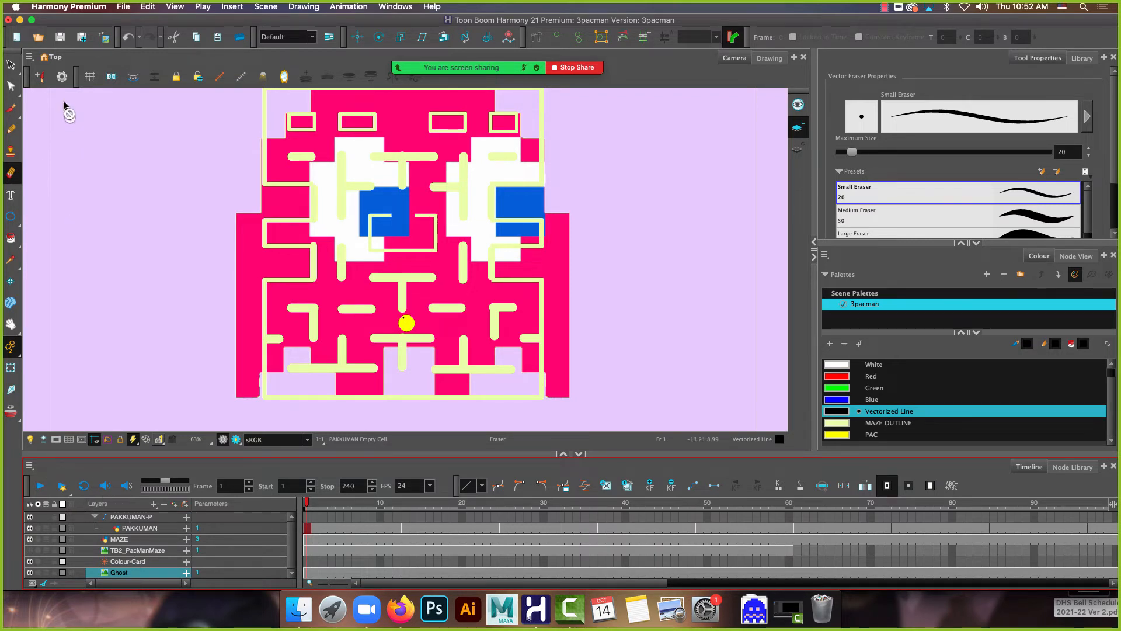
{"action": "left_click", "coordinate": [124, 7]}
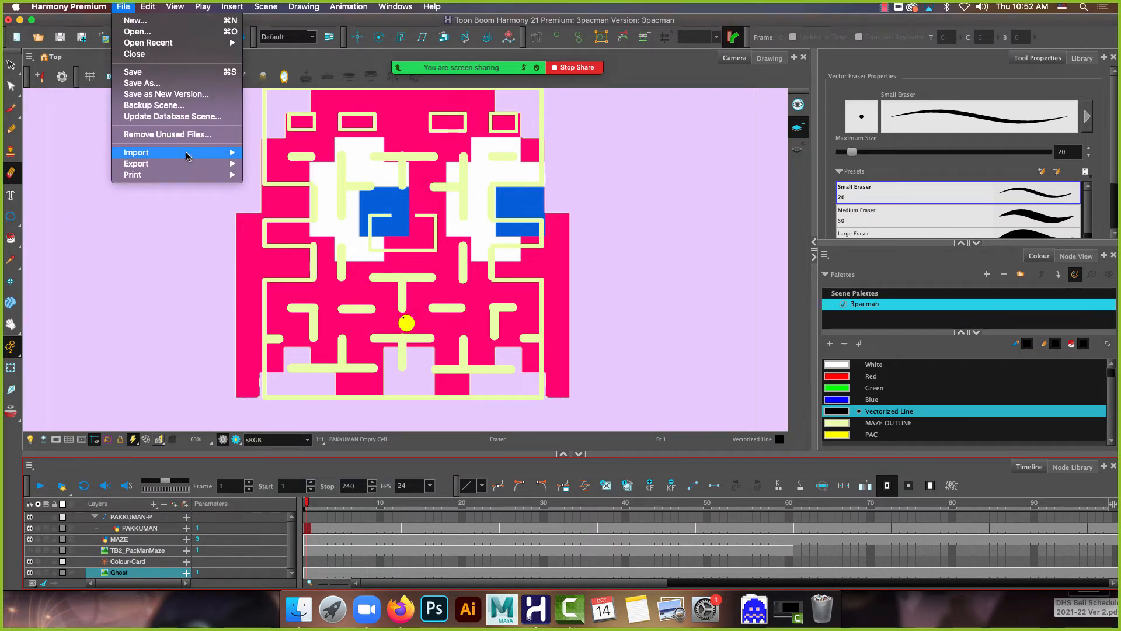
{"action": "mouse_move", "coordinate": [138, 152]}
{"action": "left_click", "coordinate": [269, 164]}
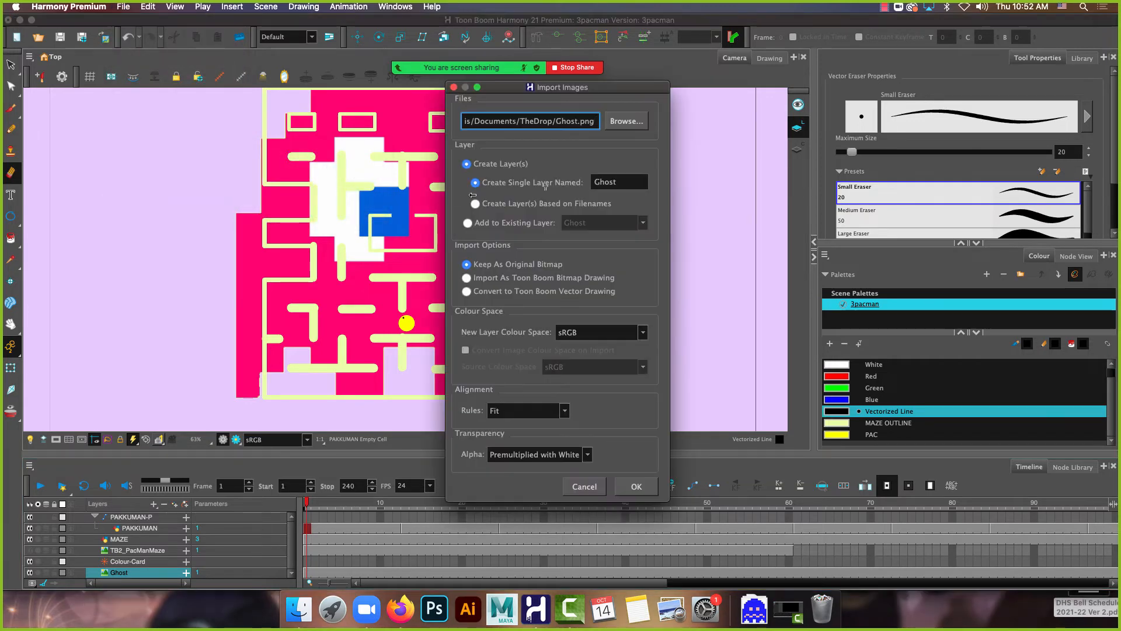
{"action": "left_click", "coordinate": [617, 123]}
{"action": "scroll", "coordinate": [584, 303], "scroll_direction": "down", "scroll_amount": 15}
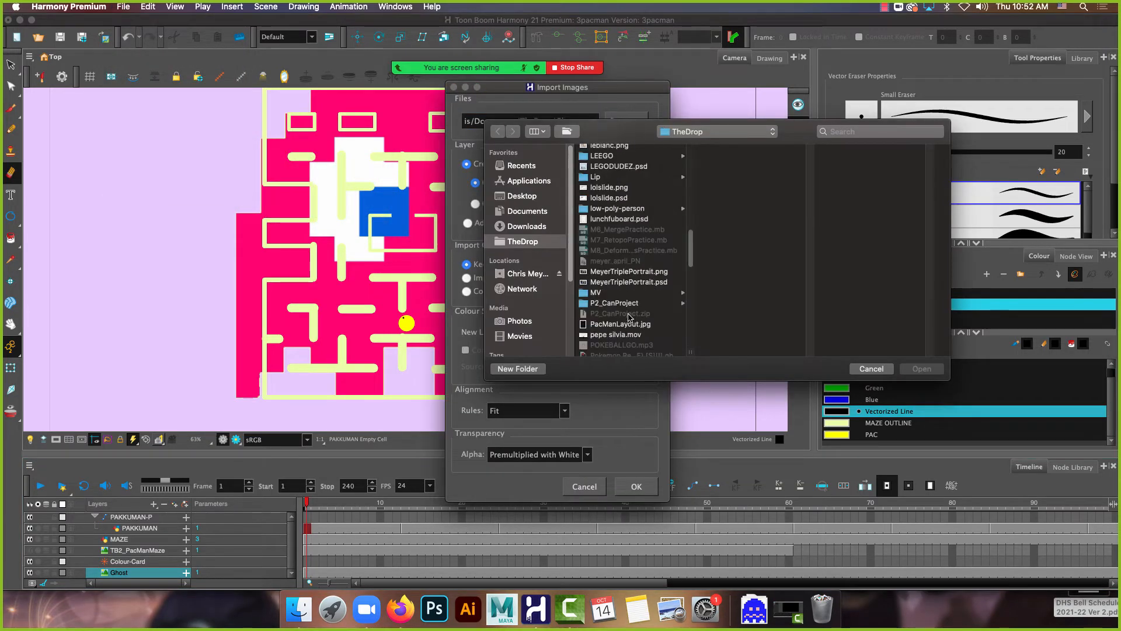
{"action": "left_click", "coordinate": [639, 321]}
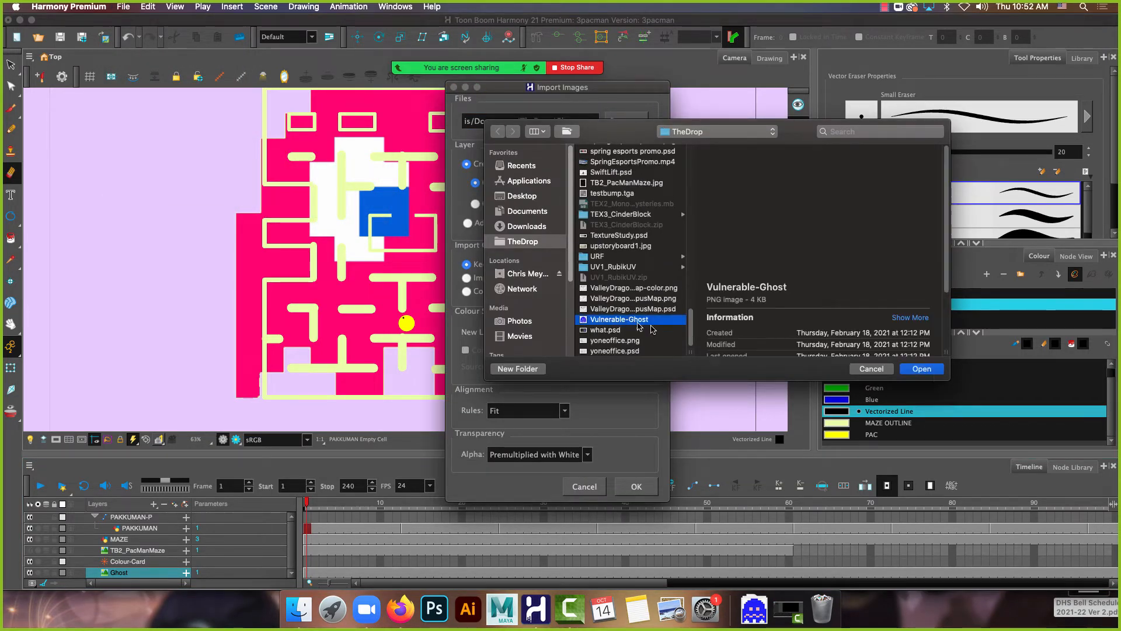
{"action": "left_click", "coordinate": [922, 369]}
{"action": "left_click", "coordinate": [635, 485]}
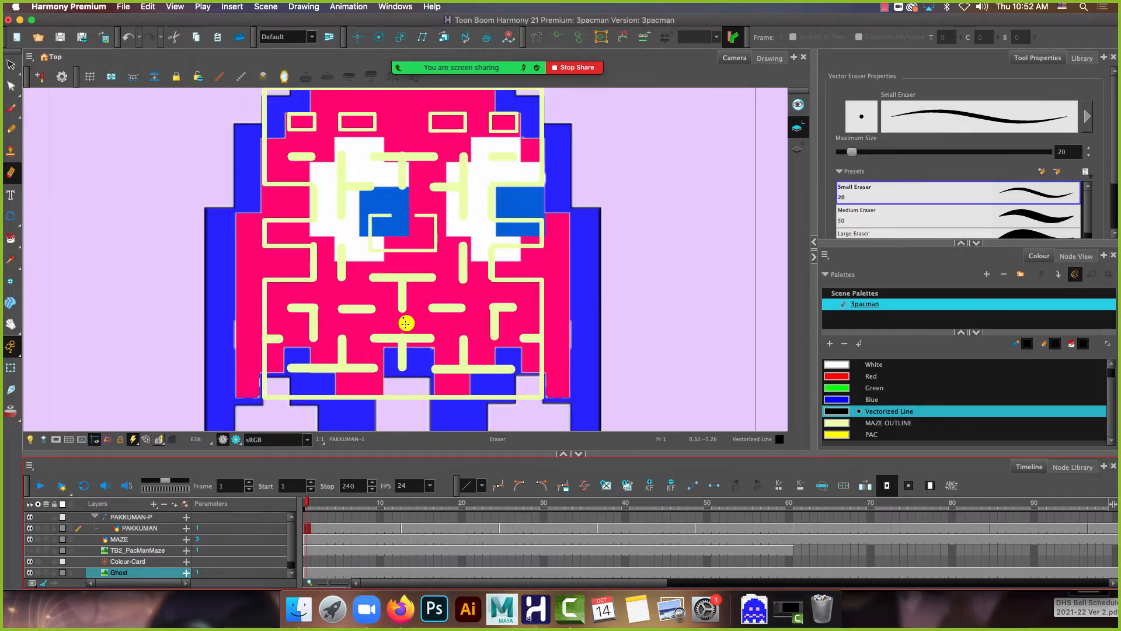
Toggle the Animate mode and scale the blue Vulnerable ghost down proportionally with the Scale tool to match the pink ghost's size
{"action": "scroll", "coordinate": [349, 312], "scroll_direction": "down", "scroll_amount": 4}
{"action": "scroll", "coordinate": [349, 312], "scroll_direction": "up", "scroll_amount": 2}
{"action": "scroll", "coordinate": [349, 312], "scroll_direction": "up", "scroll_amount": 2}
{"action": "left_click_drag", "start_coordinate": [383, 330], "coordinate": [401, 252]}
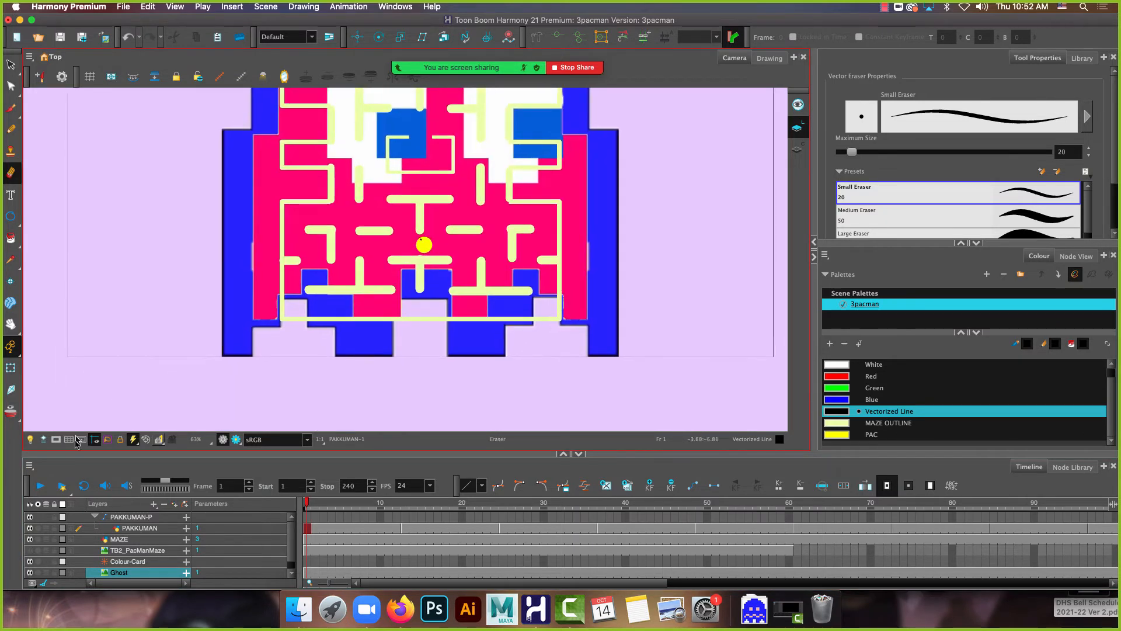
{"action": "scroll", "coordinate": [117, 530], "scroll_direction": "down", "scroll_amount": 1}
{"action": "left_click", "coordinate": [138, 573]}
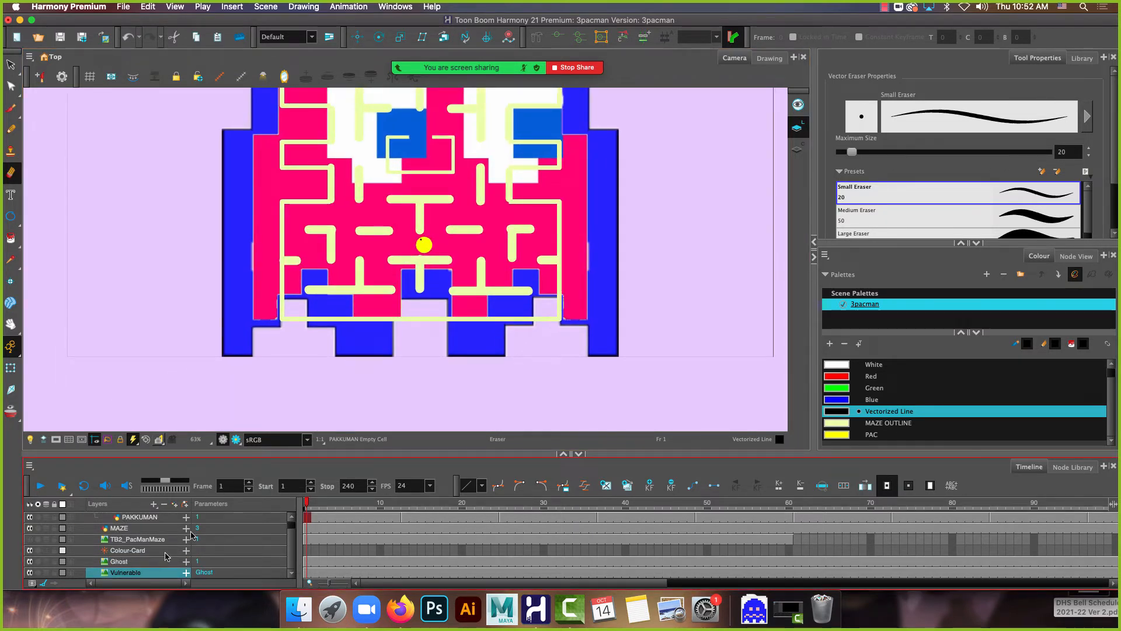
{"action": "left_click", "coordinate": [401, 38]}
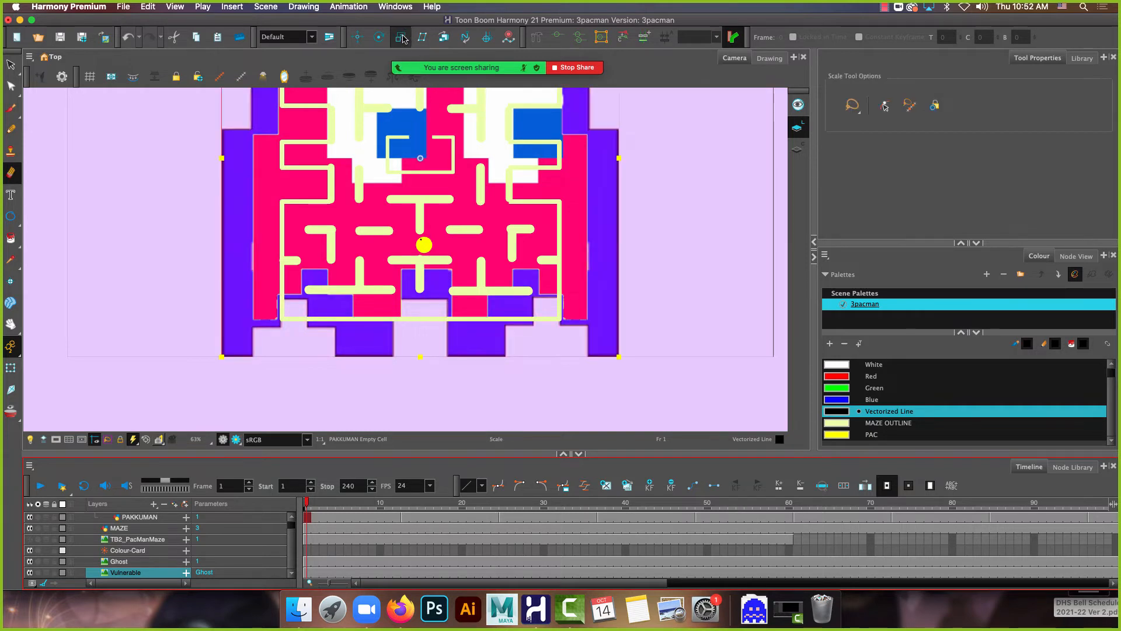
{"action": "left_click_drag", "start_coordinate": [350, 256], "coordinate": [298, 318]}
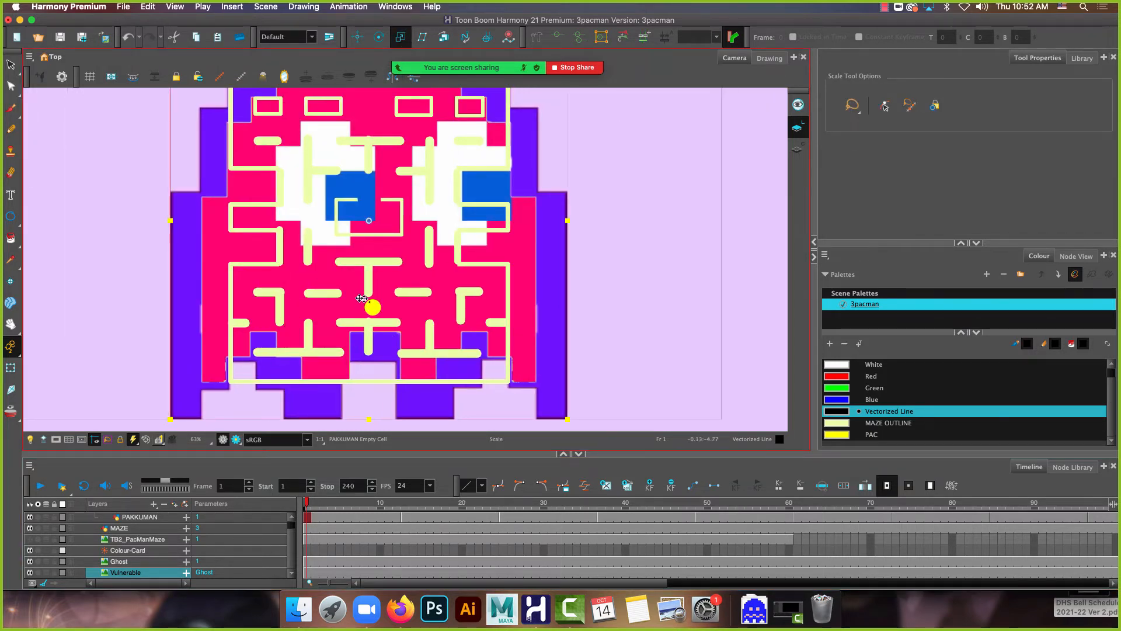
{"action": "left_click", "coordinate": [12, 350]}
{"action": "left_click_drag", "start_coordinate": [170, 419], "coordinate": [194, 370]}
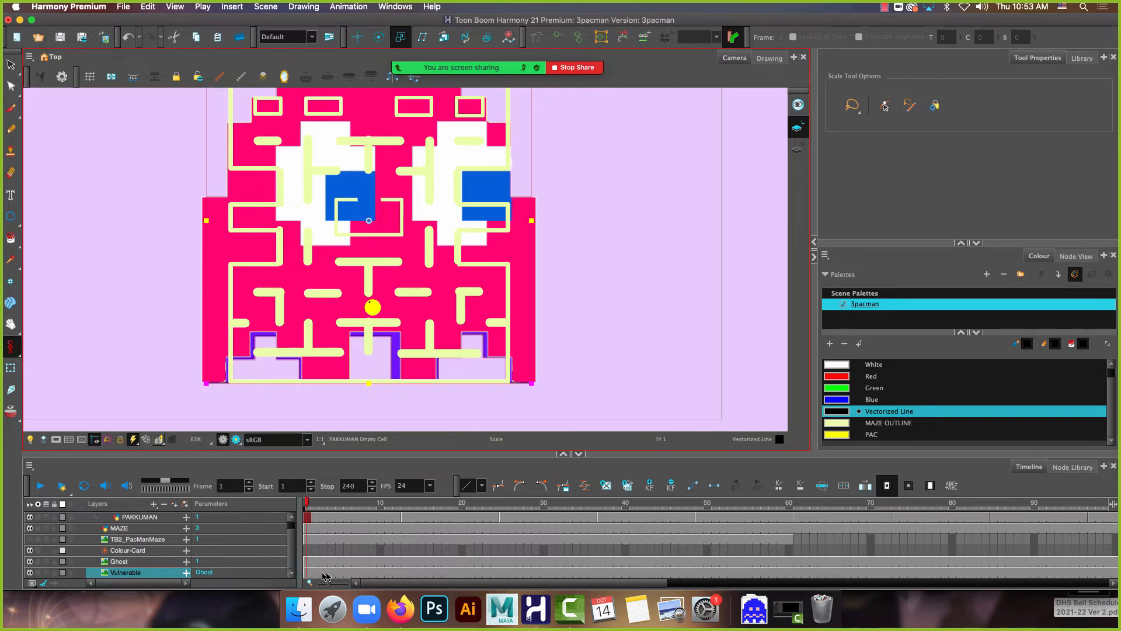
{"action": "left_click_drag", "start_coordinate": [206, 384], "coordinate": [206, 384]}
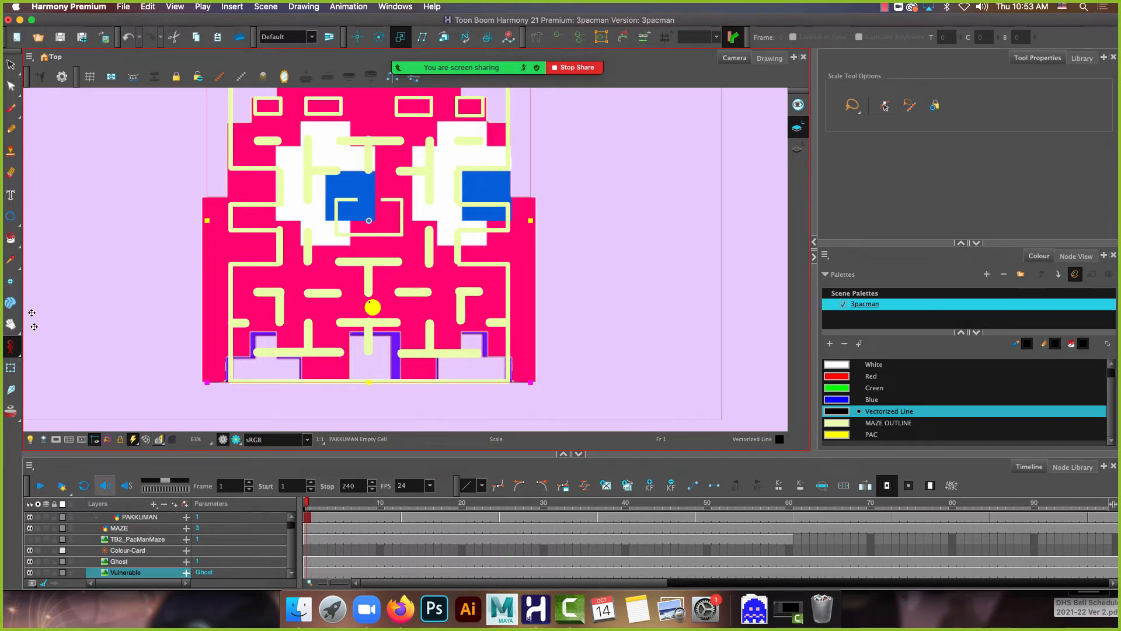
Add a parent peg to the Ghost layer and nest the Vulnerable layer under the same peg, above Ghost
{"action": "left_click", "coordinate": [140, 561]}
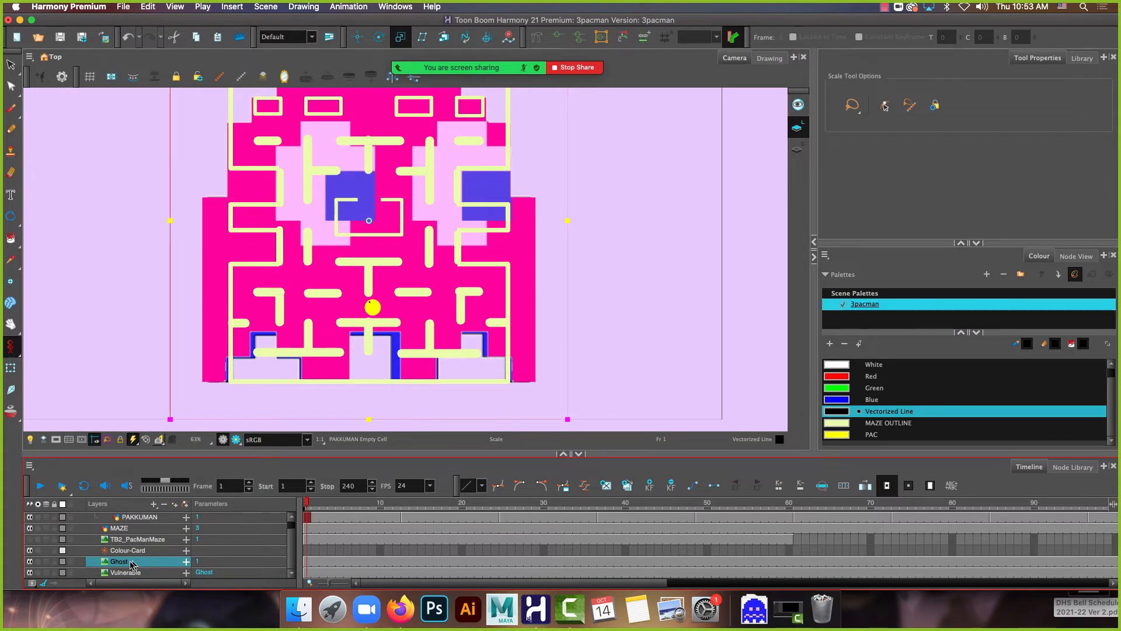
{"action": "left_click", "coordinate": [186, 505]}
{"action": "scroll", "coordinate": [159, 543], "scroll_direction": "down", "scroll_amount": 1}
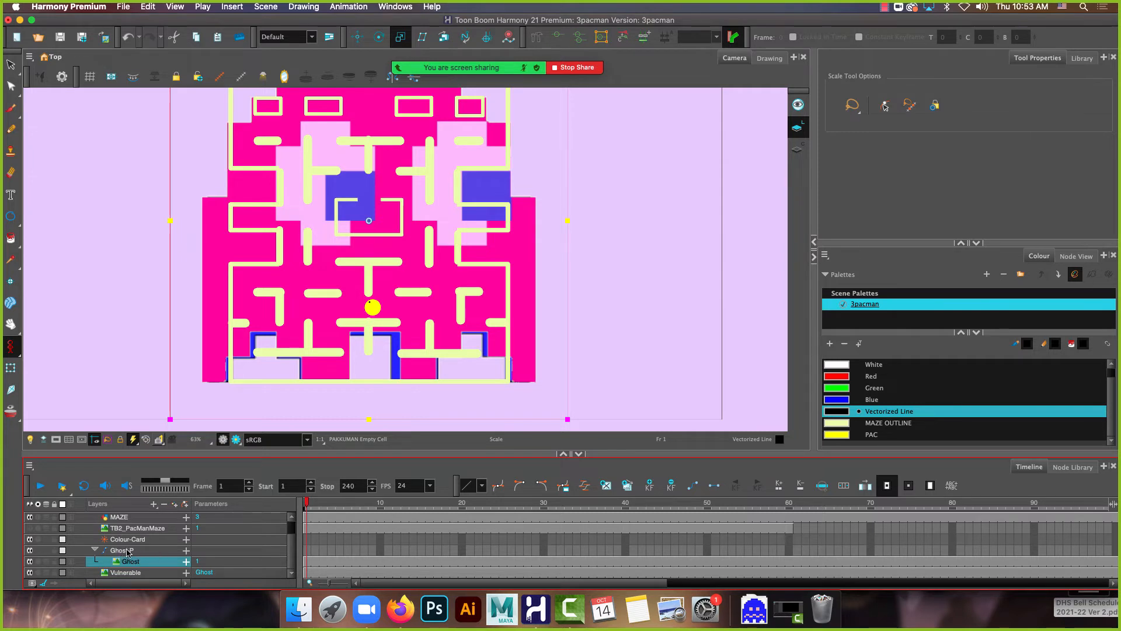
{"action": "left_click", "coordinate": [129, 573]}
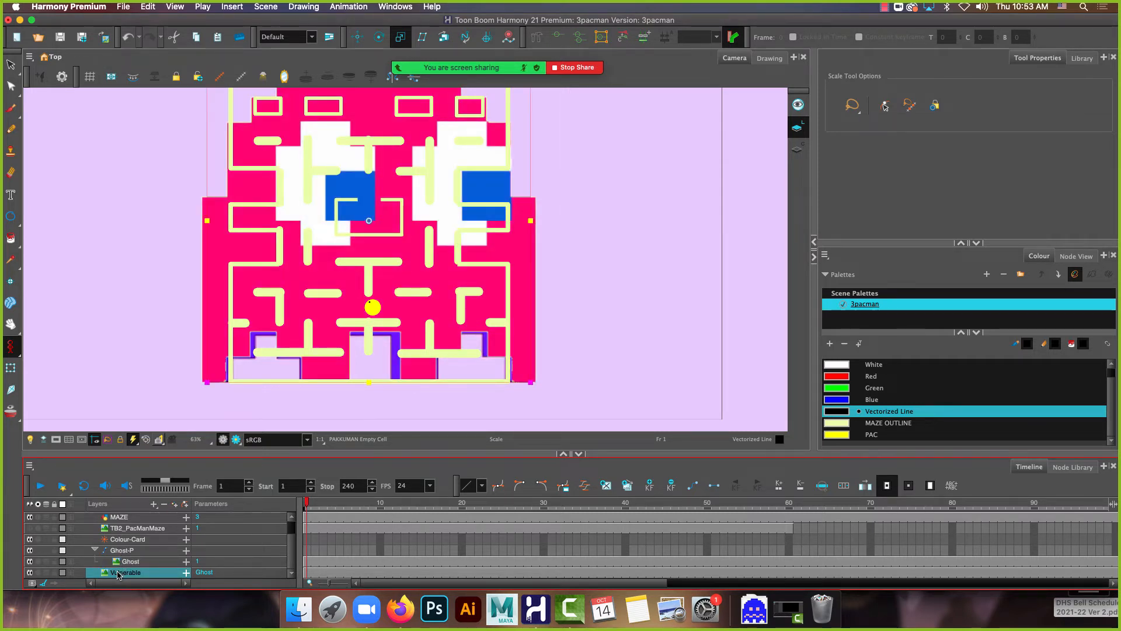
{"action": "left_click_drag", "start_coordinate": [118, 575], "coordinate": [125, 553]}
{"action": "left_click_drag", "start_coordinate": [122, 554], "coordinate": [122, 553]}
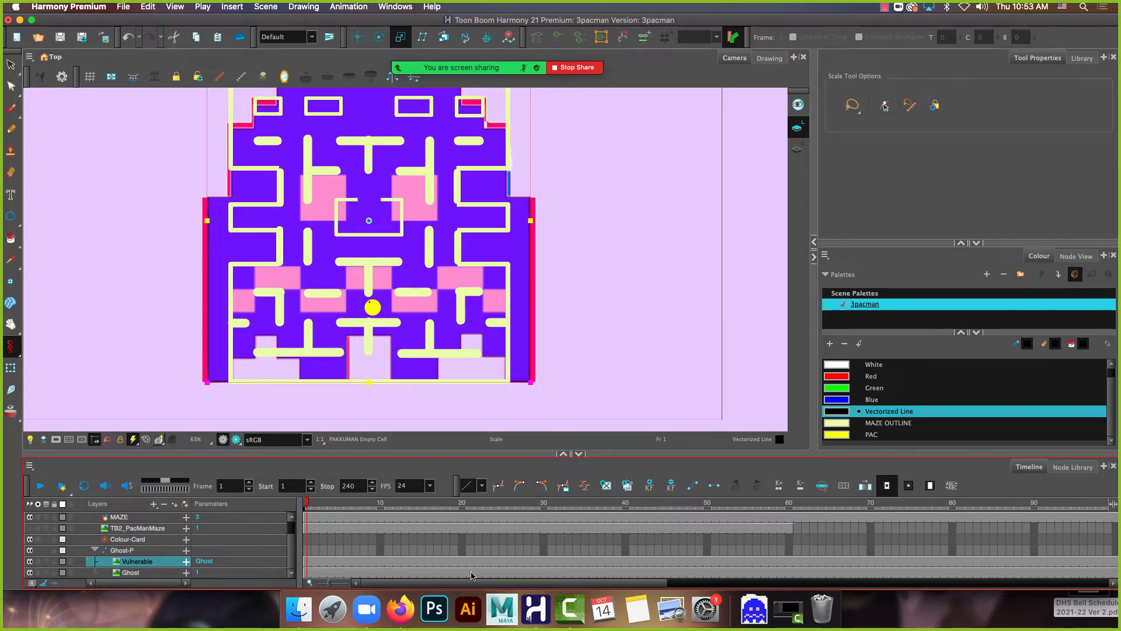
Hide the Vulnerable layer and move the Ghost-P peg with its layers above PAKKUMAN-P in the layer order
{"action": "left_click", "coordinate": [29, 561]}
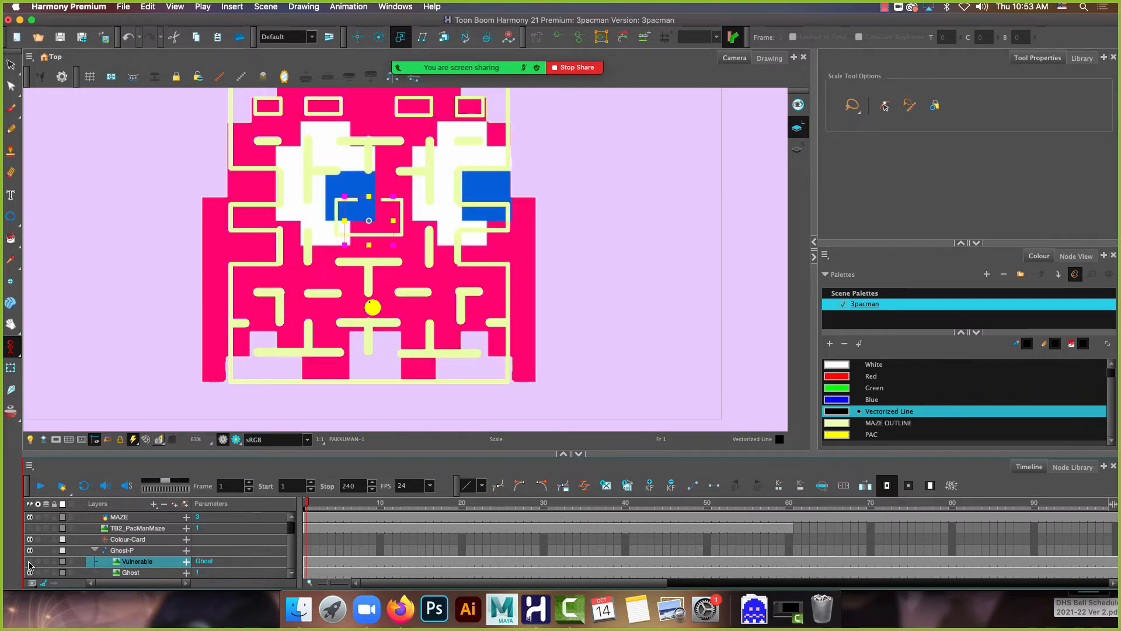
{"action": "left_click", "coordinate": [135, 552]}
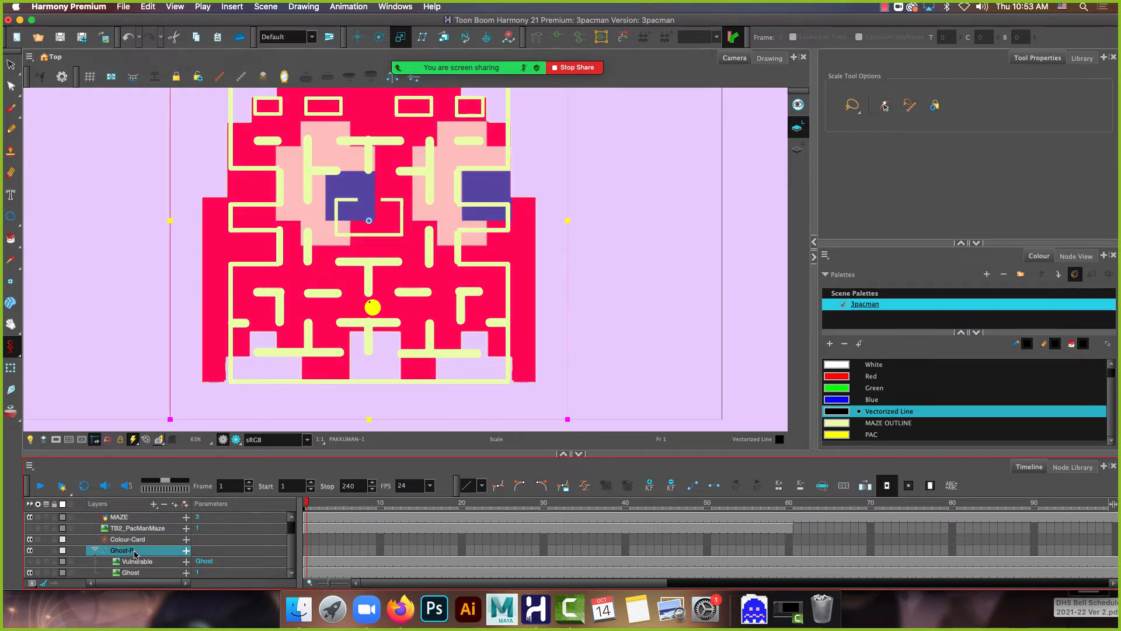
{"action": "scroll", "coordinate": [132, 525], "scroll_direction": "up", "scroll_amount": 2}
{"action": "scroll", "coordinate": [130, 508], "scroll_direction": "up", "scroll_amount": 1}
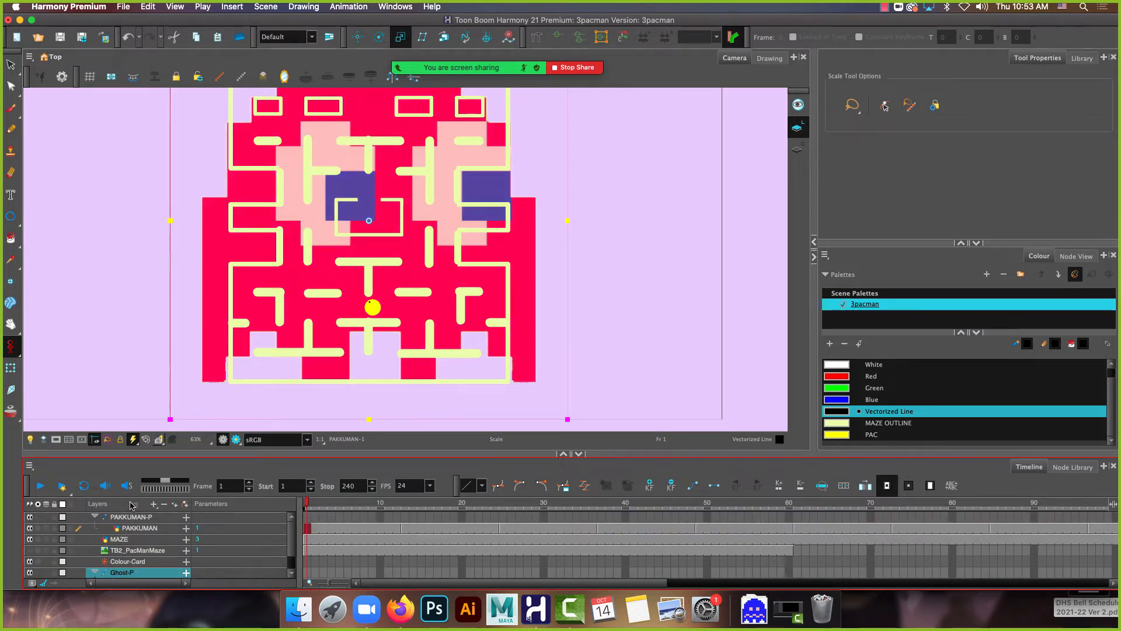
{"action": "left_click_drag", "start_coordinate": [130, 516], "coordinate": [130, 517]}
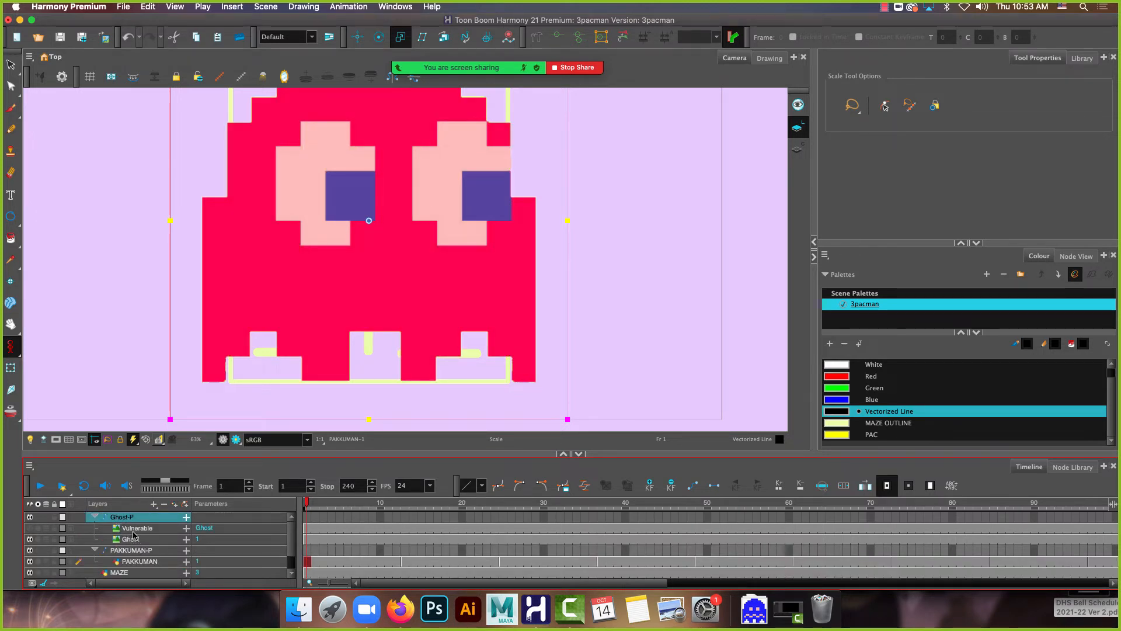
{"action": "left_click", "coordinate": [132, 560]}
{"action": "left_click", "coordinate": [120, 550]}
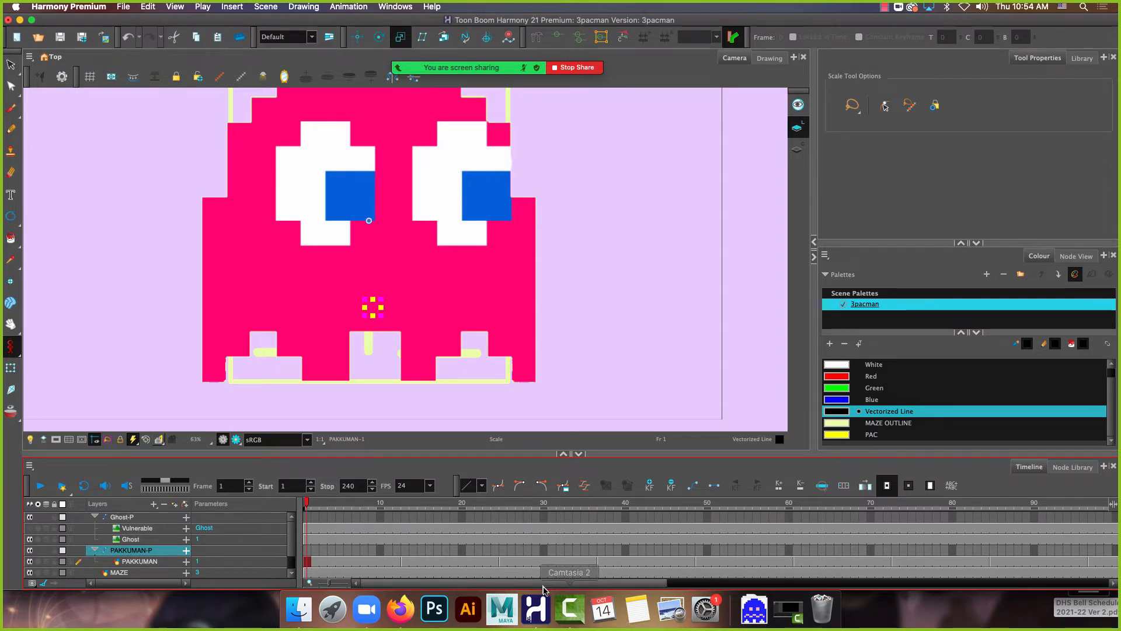
{"action": "left_click_drag", "start_coordinate": [548, 583], "coordinate": [383, 588]}
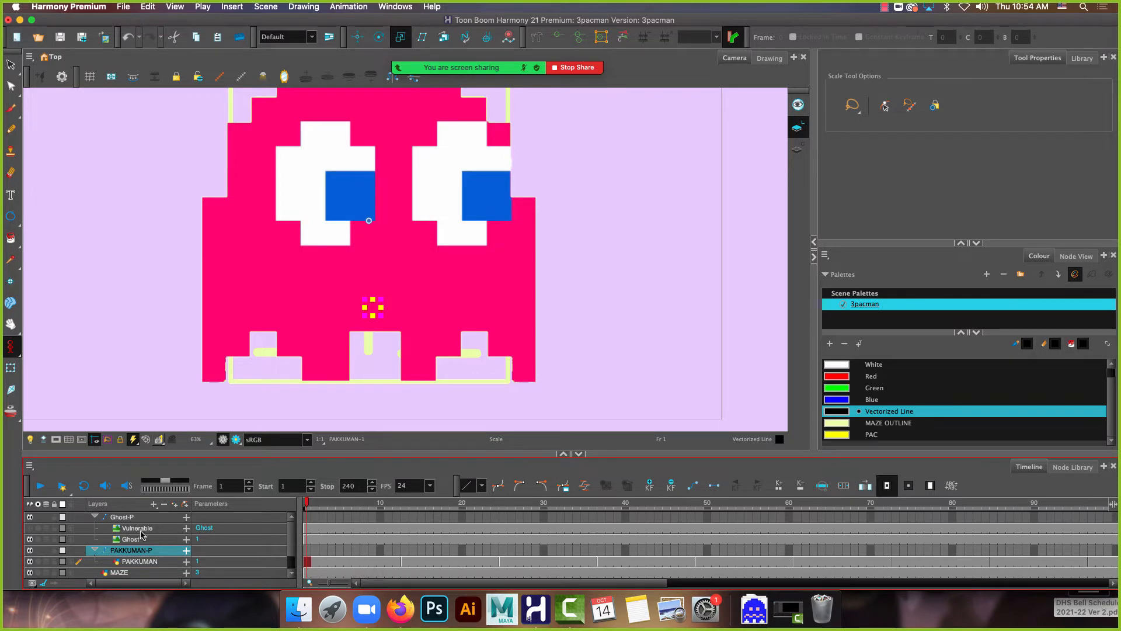
{"action": "left_click", "coordinate": [140, 520]}
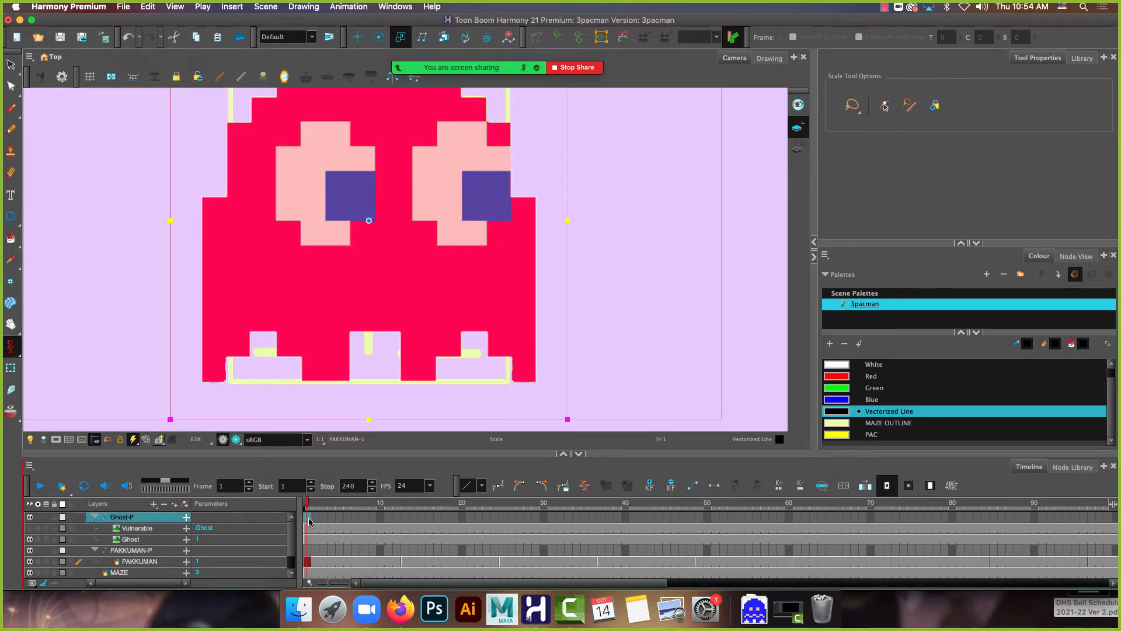
{"action": "left_click", "coordinate": [152, 529]}
{"action": "left_click", "coordinate": [153, 538]}
{"action": "left_click", "coordinate": [153, 528]}
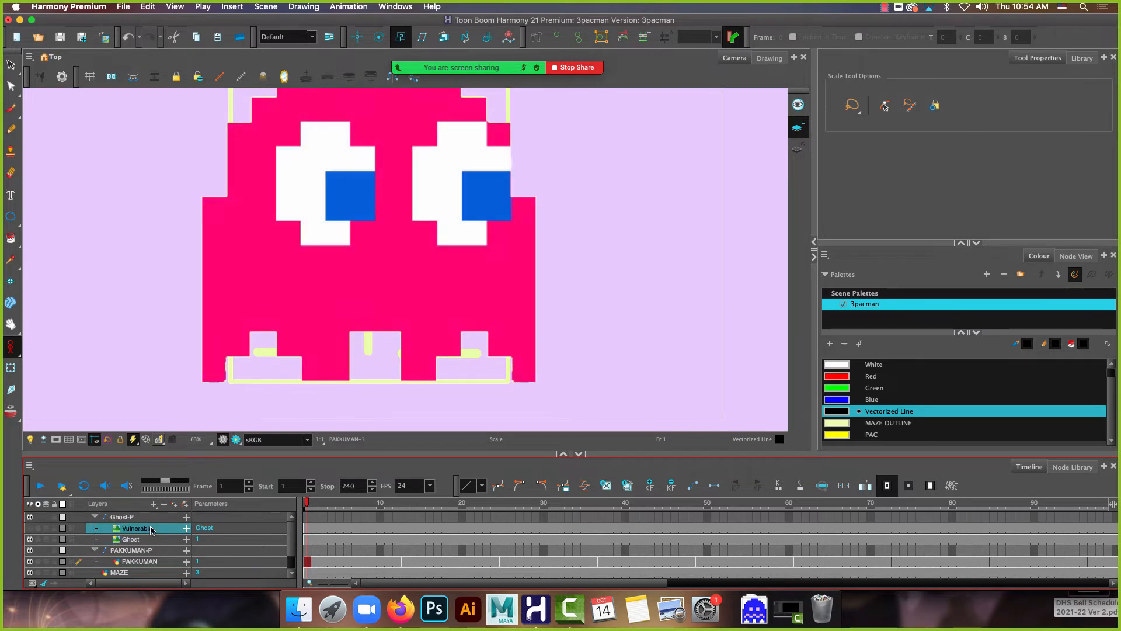
Scale the Ghost-P peg down to fit the maze corridors and move the ghost slightly upward inside the central box
{"action": "left_click", "coordinate": [150, 539]}
{"action": "left_click", "coordinate": [153, 518]}
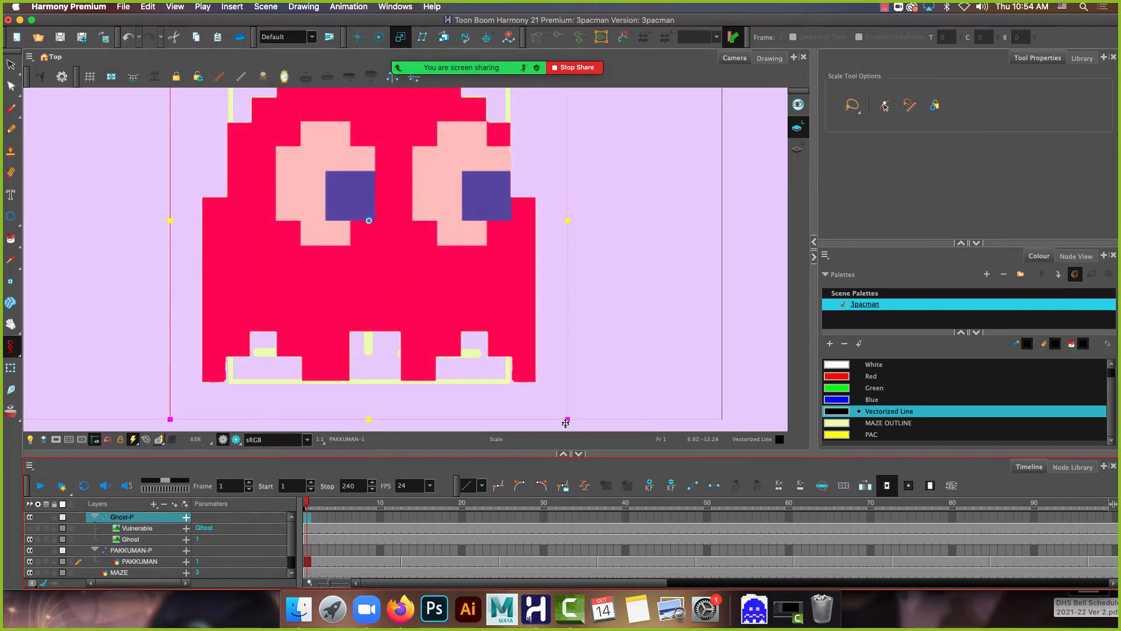
{"action": "left_click_drag", "start_coordinate": [567, 417], "coordinate": [377, 234]}
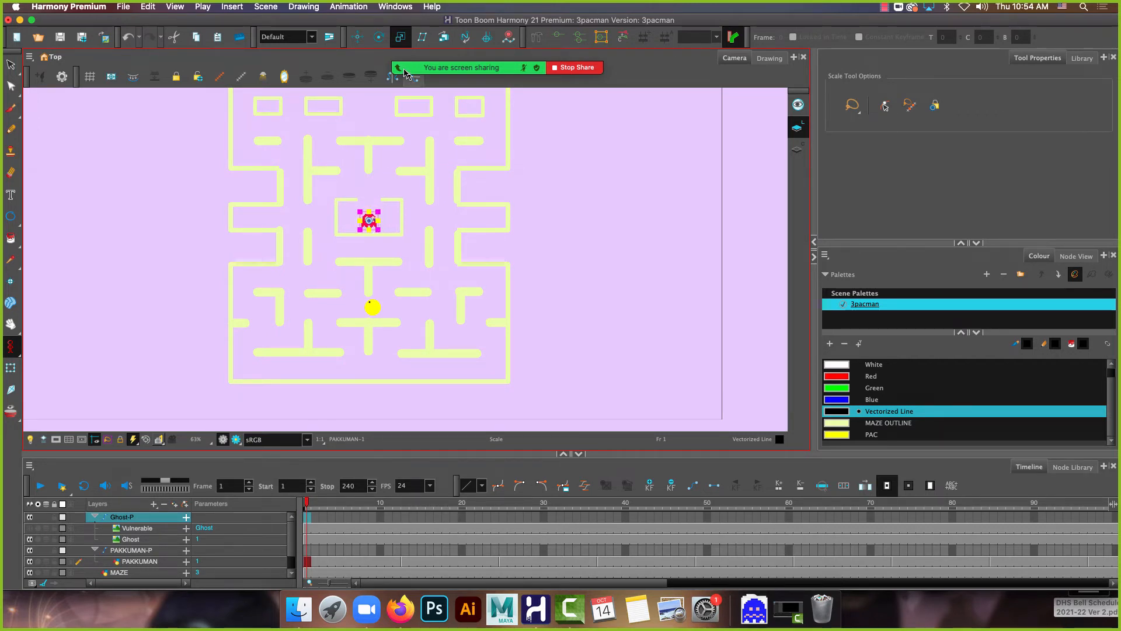
{"action": "left_click", "coordinate": [357, 37]}
{"action": "mouse_move", "coordinate": [384, 220]}
{"action": "left_mouse_down"}
{"action": "mouse_move", "coordinate": [459, 215]}
{"action": "mouse_move", "coordinate": [458, 178]}
{"action": "mouse_move", "coordinate": [458, 211]}
{"action": "mouse_move", "coordinate": [439, 215]}
{"action": "mouse_move", "coordinate": [427, 273]}
{"action": "mouse_move", "coordinate": [395, 280]}
{"action": "mouse_move", "coordinate": [396, 296]}
{"action": "mouse_move", "coordinate": [453, 310]}
{"action": "mouse_move", "coordinate": [455, 291]}
{"action": "mouse_move", "coordinate": [383, 216]}
{"action": "left_mouse_up"}
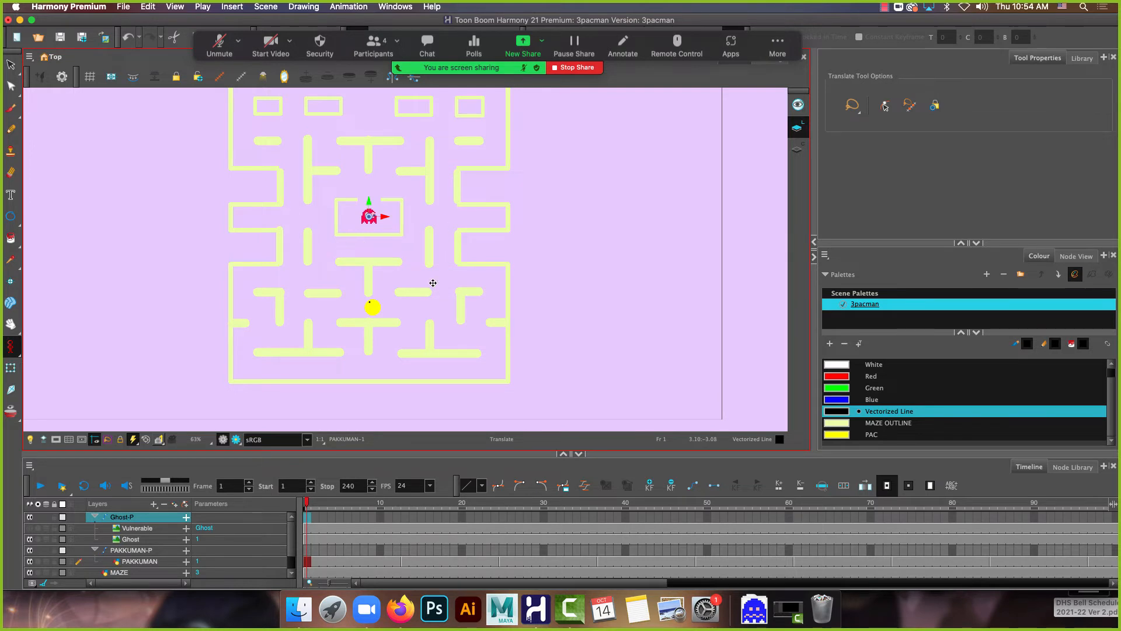
{"action": "left_click", "coordinate": [132, 530]}
{"action": "left_click", "coordinate": [135, 539]}
{"action": "left_click", "coordinate": [136, 529]}
{"action": "left_click", "coordinate": [137, 519]}
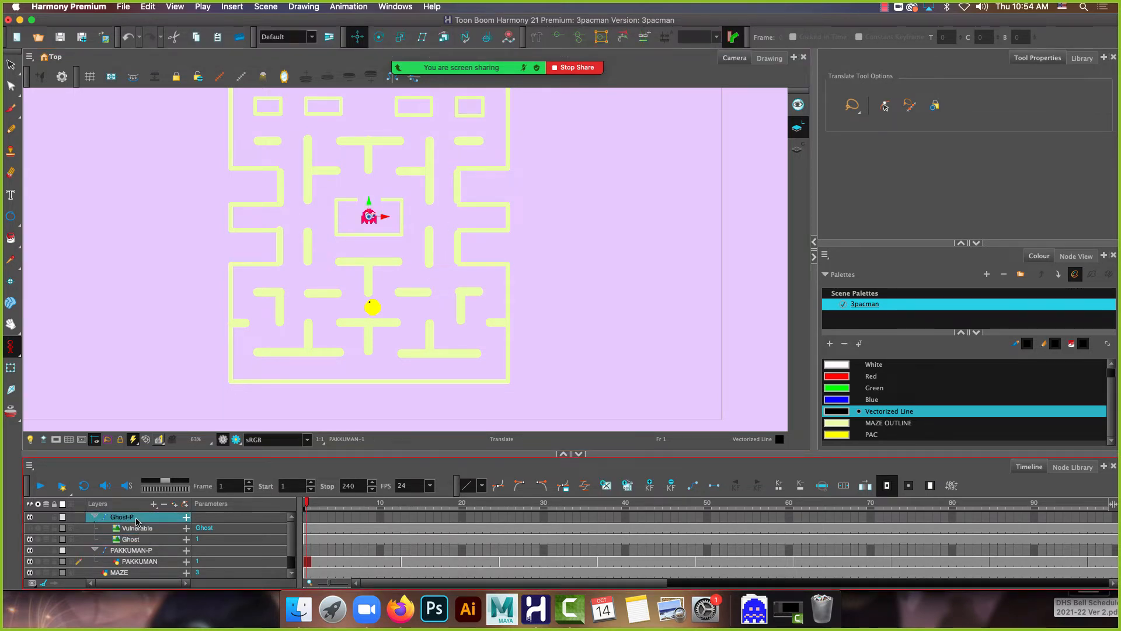
Select the PAKKUMAN layer at frame 1 and set the animate mode to Animate Current Frame
{"action": "left_click", "coordinate": [141, 562]}
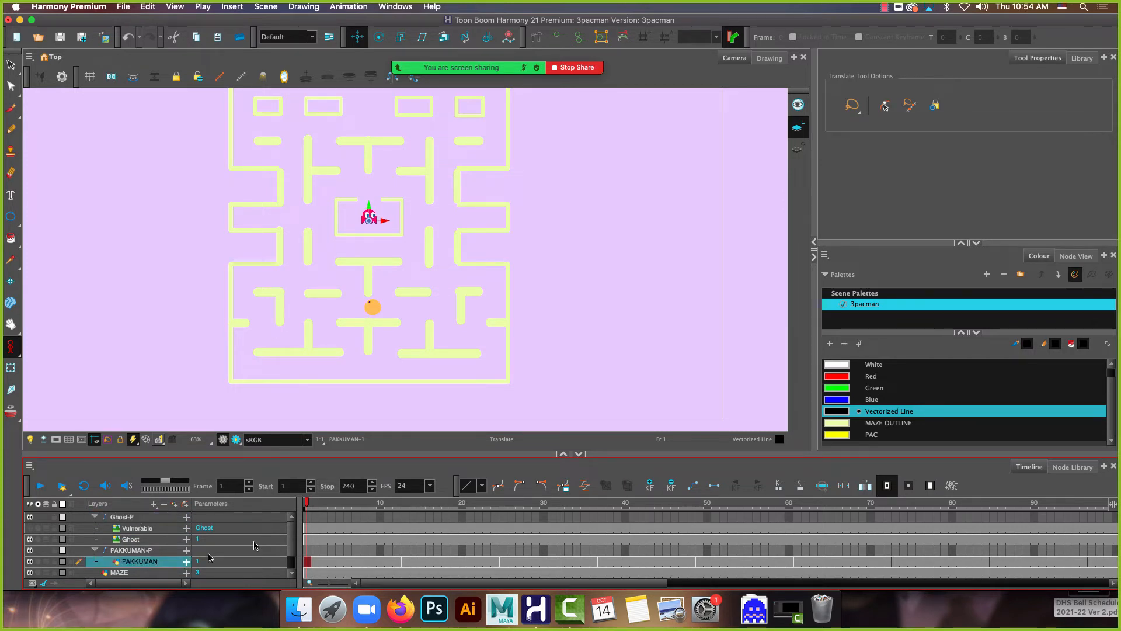
{"action": "mouse_move", "coordinate": [308, 504]}
{"action": "left_mouse_down"}
{"action": "mouse_move", "coordinate": [599, 527]}
{"action": "mouse_move", "coordinate": [237, 486]}
{"action": "left_mouse_up"}
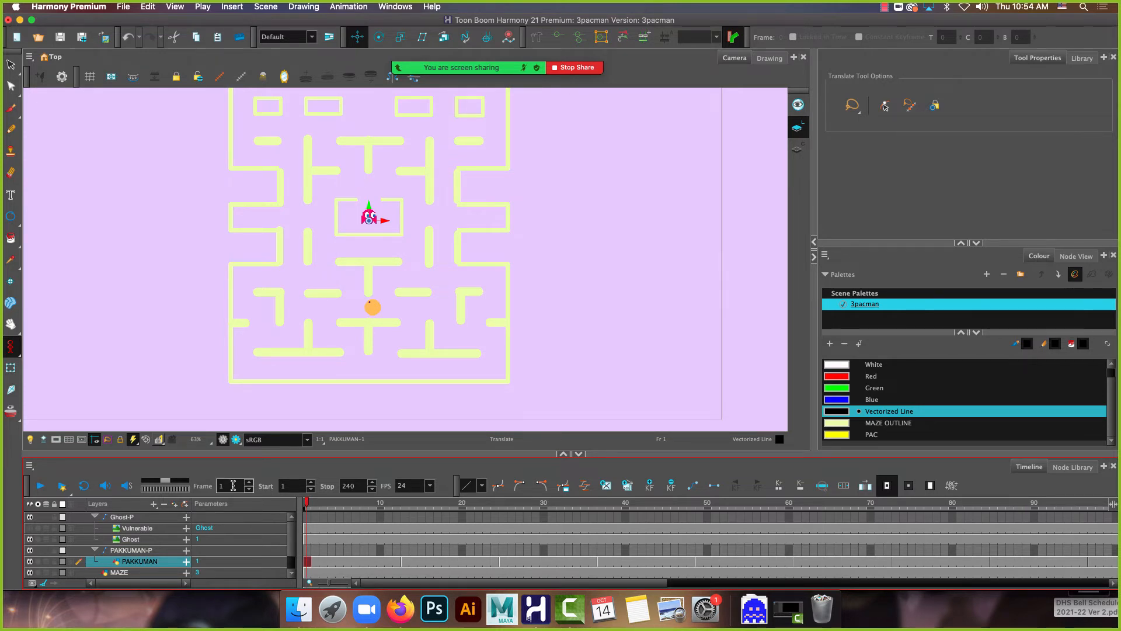
{"action": "left_click", "coordinate": [11, 346]}
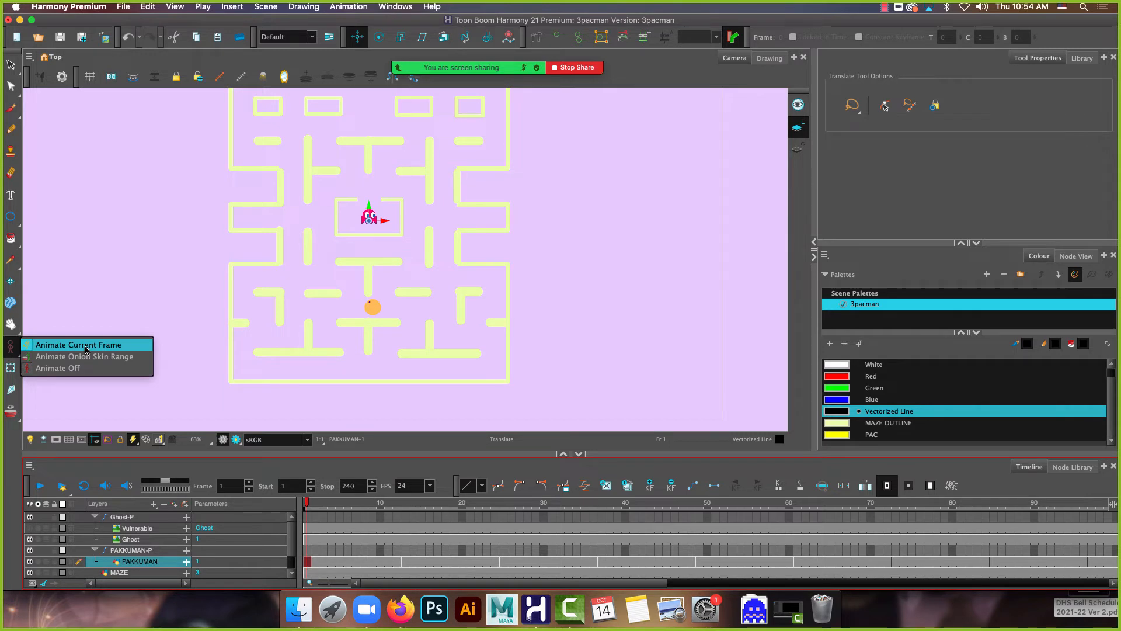
{"action": "left_click", "coordinate": [85, 349]}
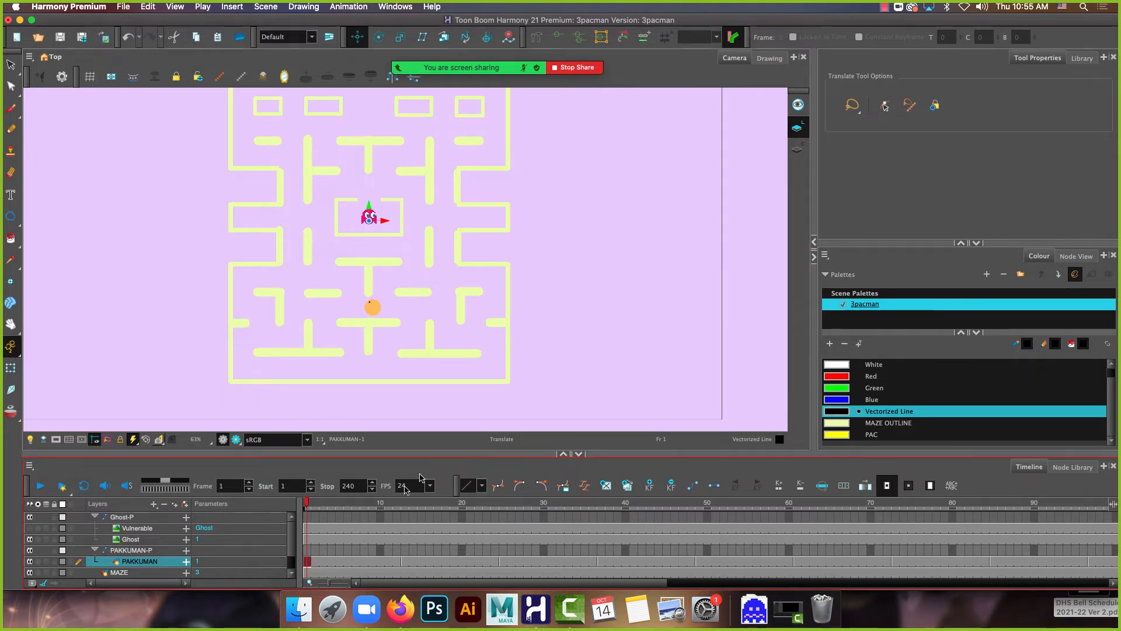
Key the PAKKUMAN-P peg's starting position at frame 1 with the Translate tool, and undo a trial horizontal move made on that frame
{"action": "left_click", "coordinate": [309, 550]}
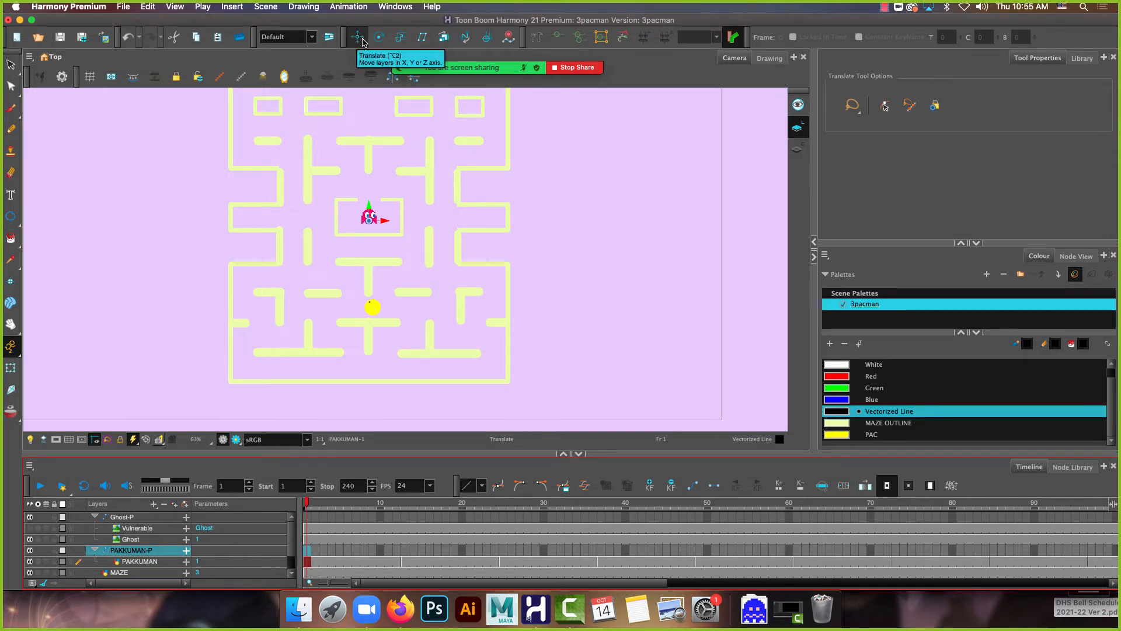
{"action": "scroll", "coordinate": [367, 226], "scroll_direction": "up", "scroll_amount": 2}
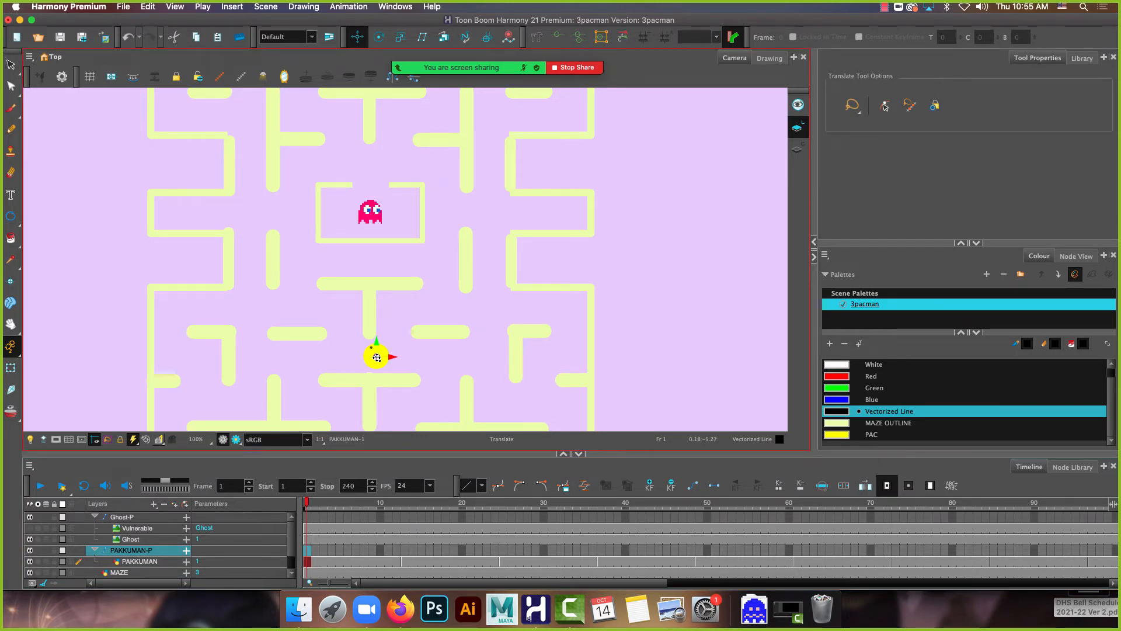
{"action": "scroll", "coordinate": [379, 365], "scroll_direction": "up", "scroll_amount": 3}
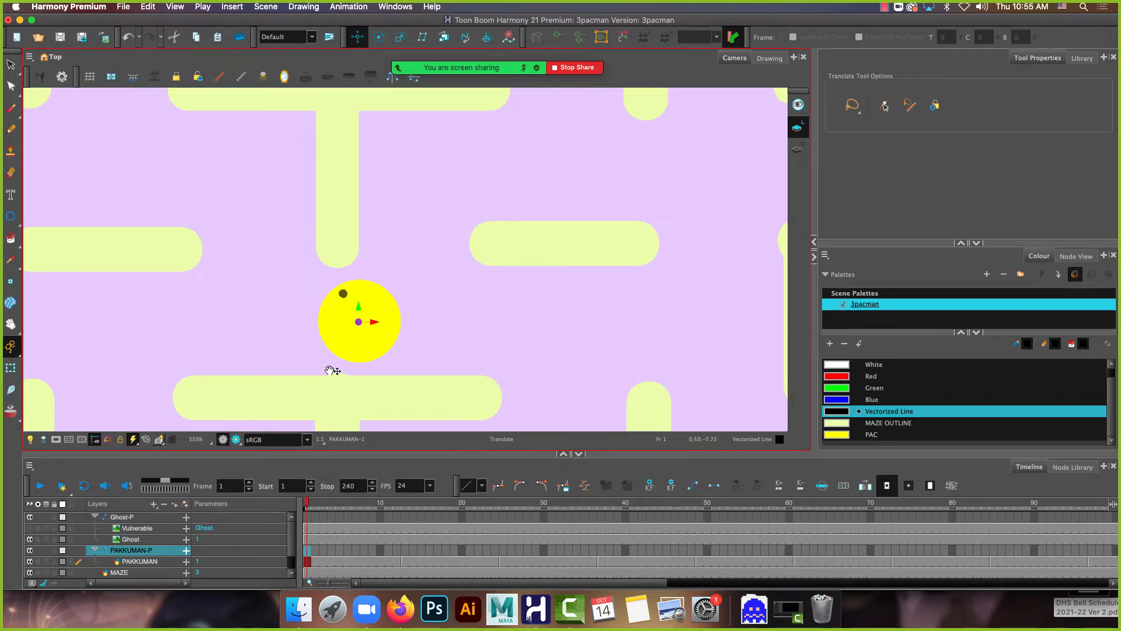
{"action": "left_click_drag", "start_coordinate": [332, 371], "coordinate": [495, 310]}
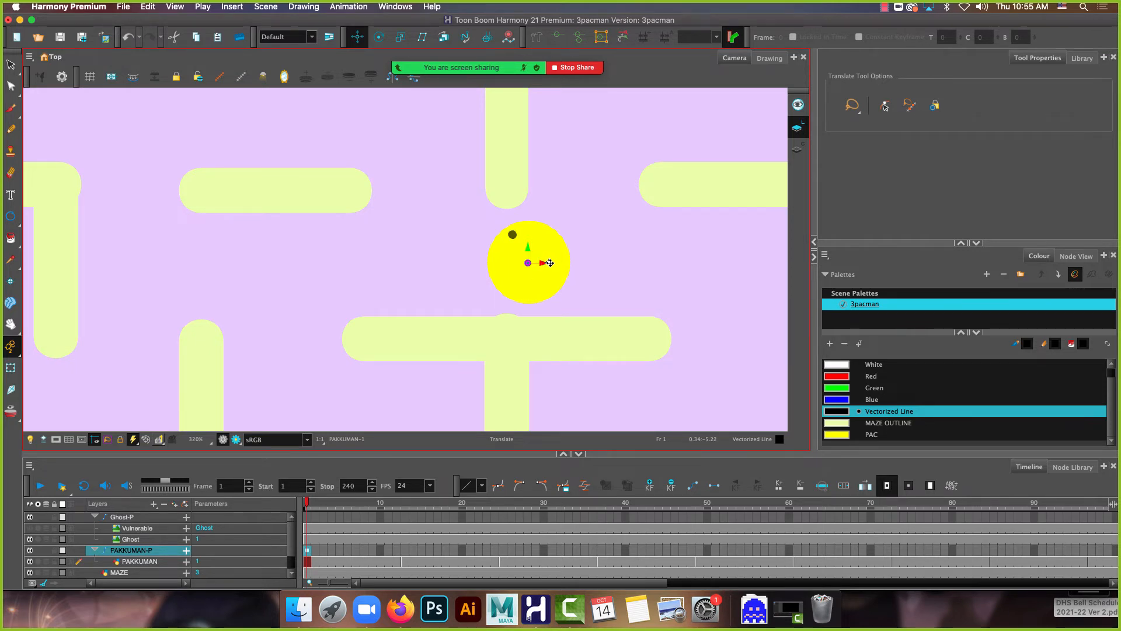
{"action": "left_click_drag", "start_coordinate": [543, 264], "coordinate": [139, 278]}
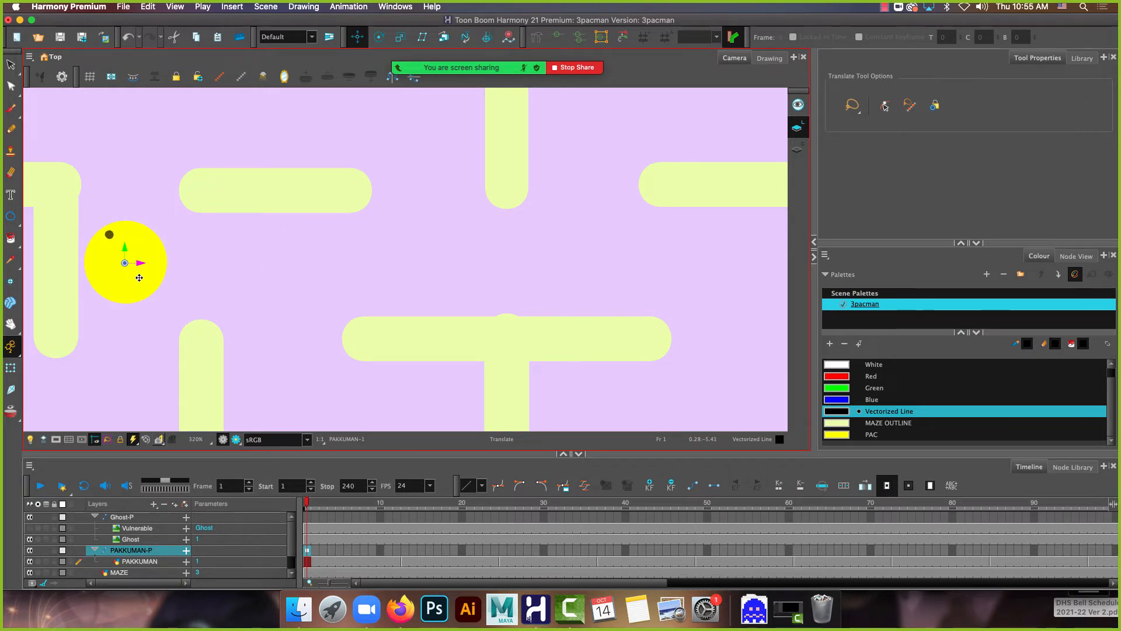
{"action": "key", "text": "super+z"}
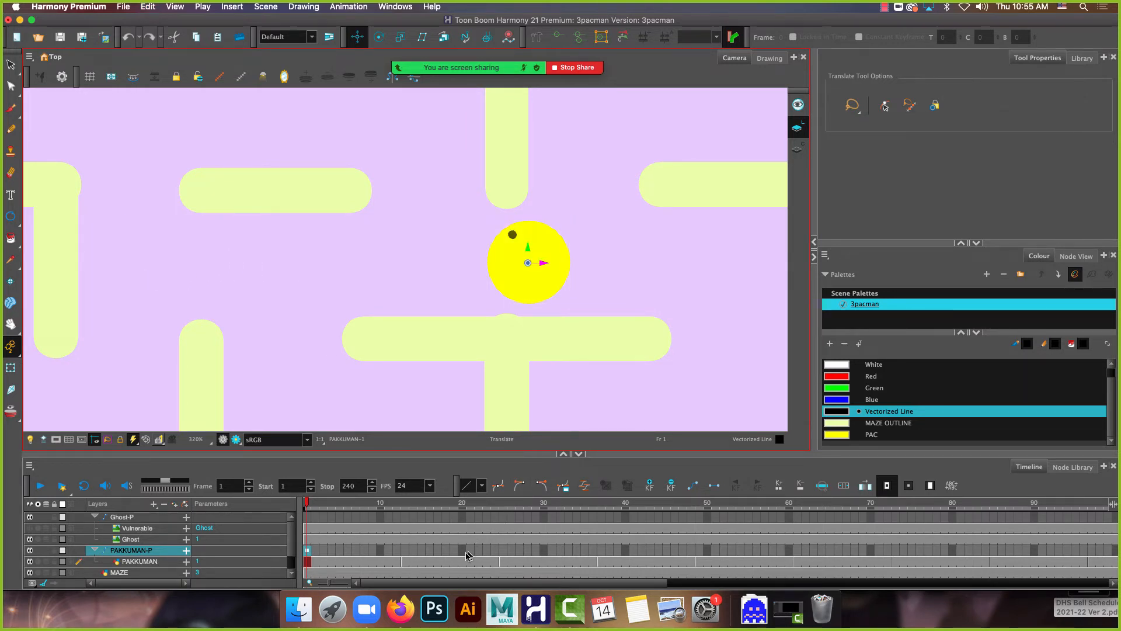
At frame 24, move the PAKKUMAN-P peg straight left along the corridor to the vertical wall, and scrub back to frame 1
{"action": "left_click", "coordinate": [496, 553]}
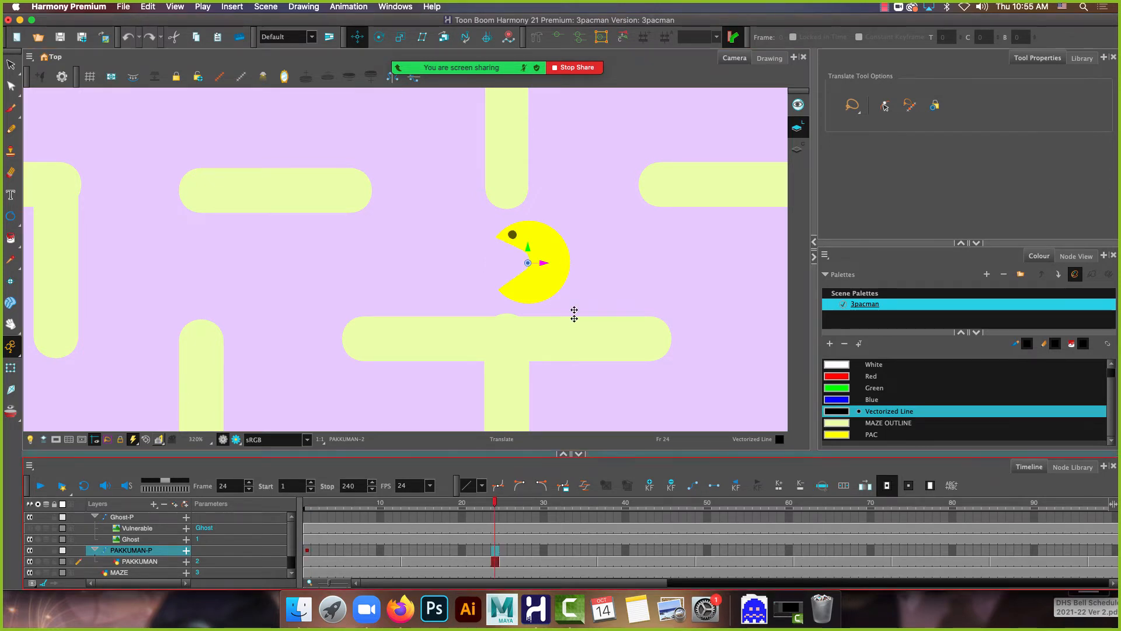
{"action": "left_click_drag", "start_coordinate": [544, 262], "coordinate": [138, 262]}
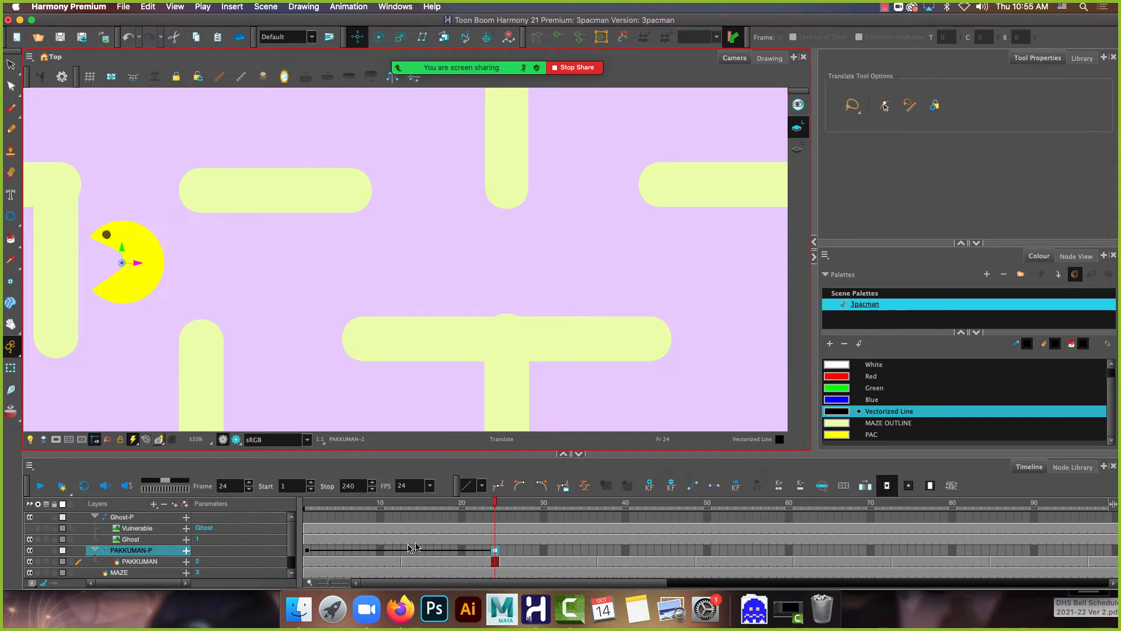
{"action": "left_click", "coordinate": [493, 506]}
{"action": "left_click_drag", "start_coordinate": [492, 506], "coordinate": [310, 495]}
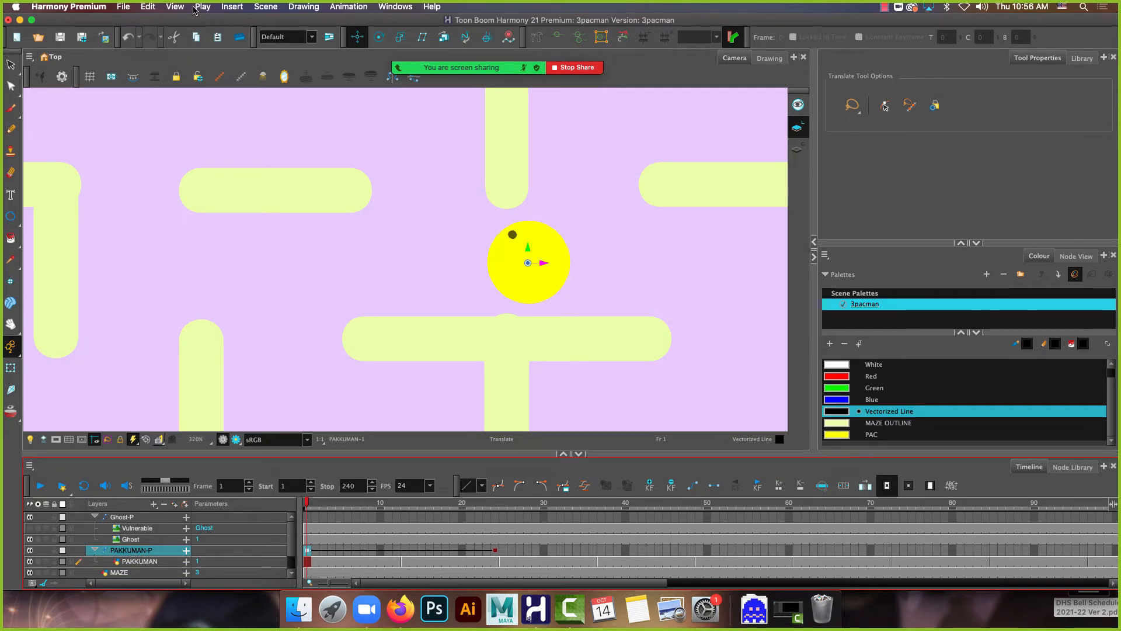
Show the PAKKUMAN-P peg's motion path control and scrub from frame 1 to frame 24 to check the movement
{"action": "left_click", "coordinate": [173, 7]}
{"action": "mouse_move", "coordinate": [235, 233]}
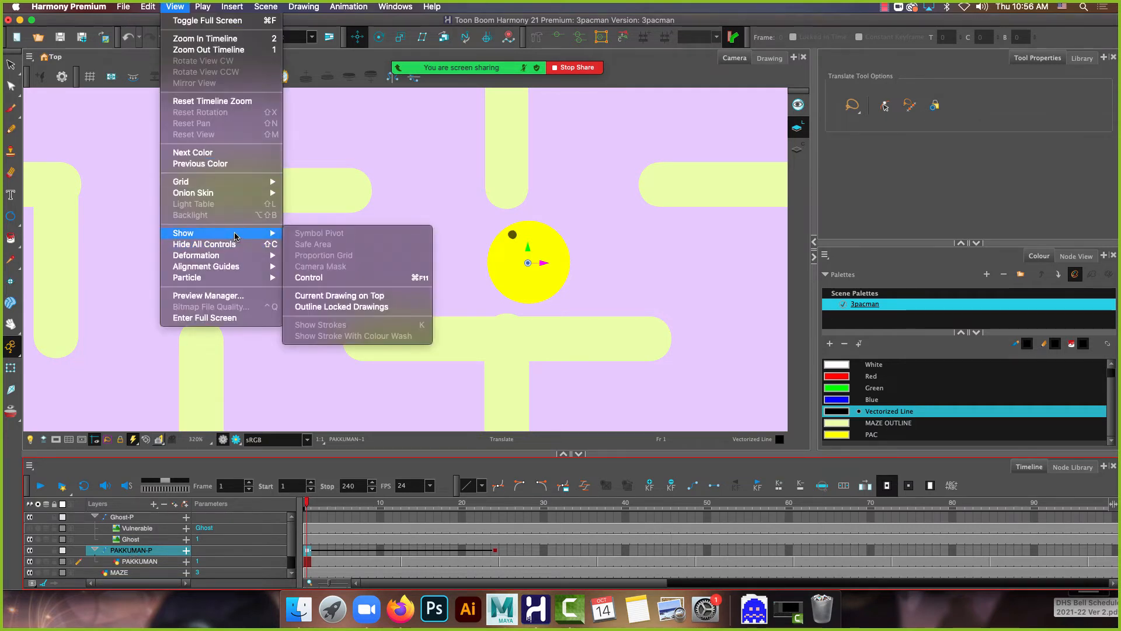
{"action": "left_click", "coordinate": [328, 277]}
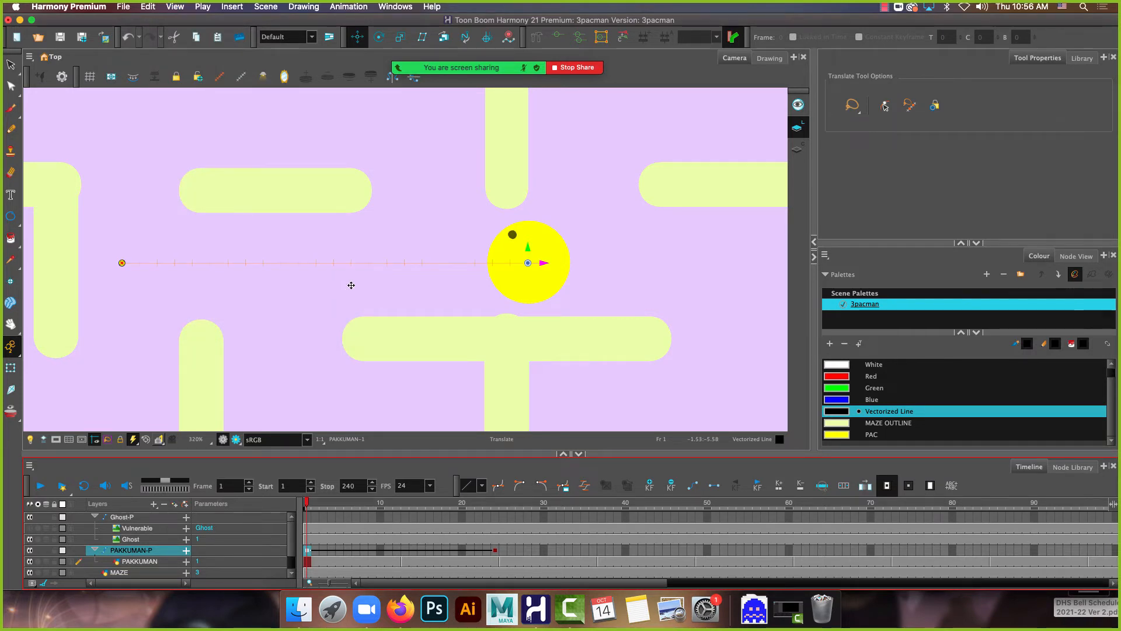
{"action": "left_click_drag", "start_coordinate": [309, 505], "coordinate": [274, 533]}
{"action": "left_click_drag", "start_coordinate": [412, 514], "coordinate": [497, 513]}
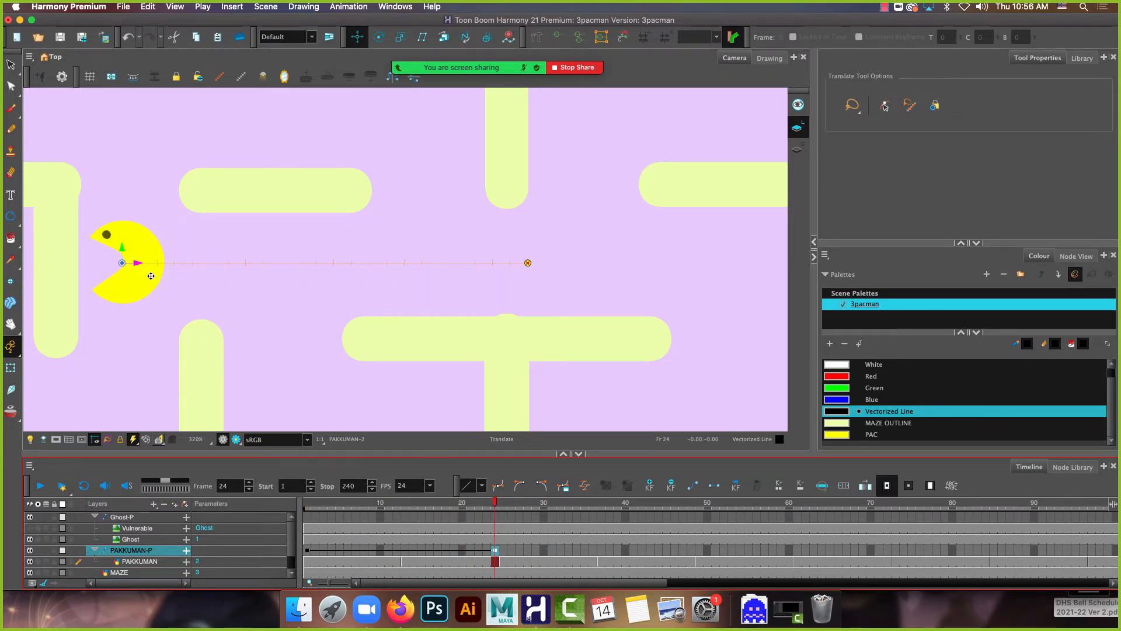
At frame 32, move the PAKKUMAN-P peg down the passage to just above the lower horizontal wall
{"action": "key", "text": "space"}
{"action": "left_click_drag", "start_coordinate": [219, 169], "coordinate": [385, 148]}
{"action": "scroll", "coordinate": [399, 281], "scroll_direction": "down", "scroll_amount": 4}
{"action": "scroll", "coordinate": [399, 281], "scroll_direction": "up", "scroll_amount": 2}
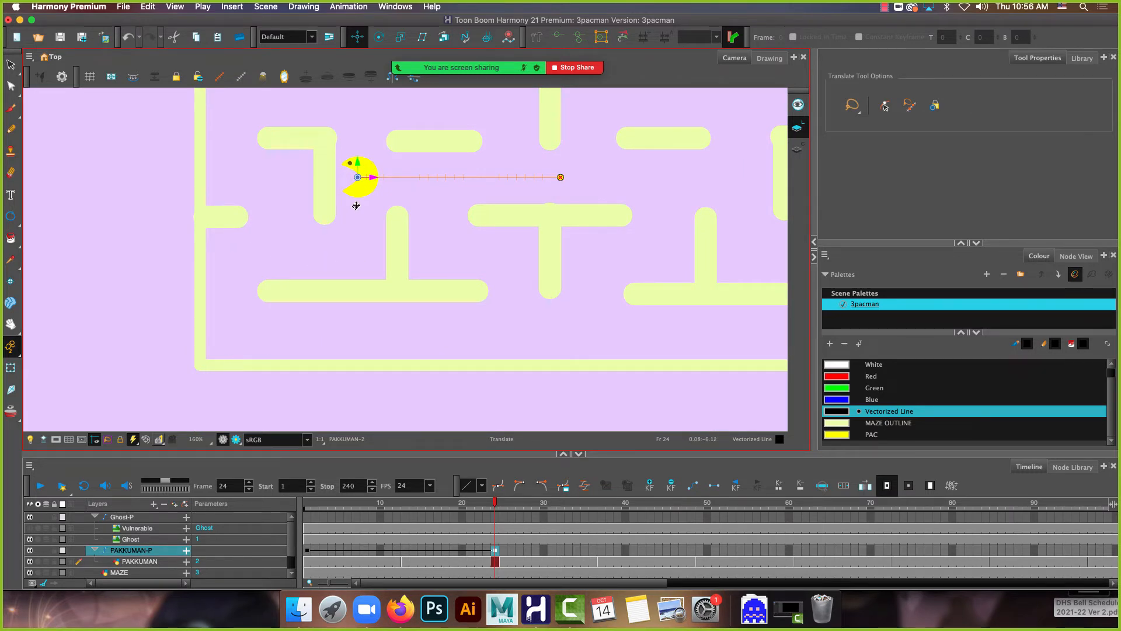
{"action": "scroll", "coordinate": [387, 188], "scroll_direction": "up", "scroll_amount": 2}
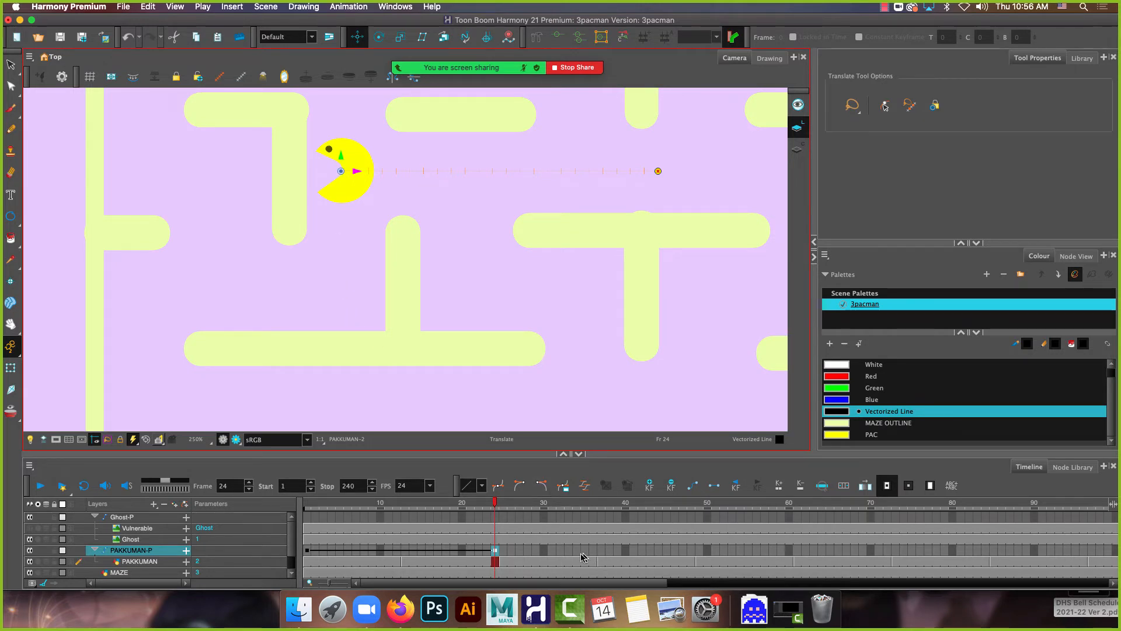
{"action": "left_click", "coordinate": [563, 554]}
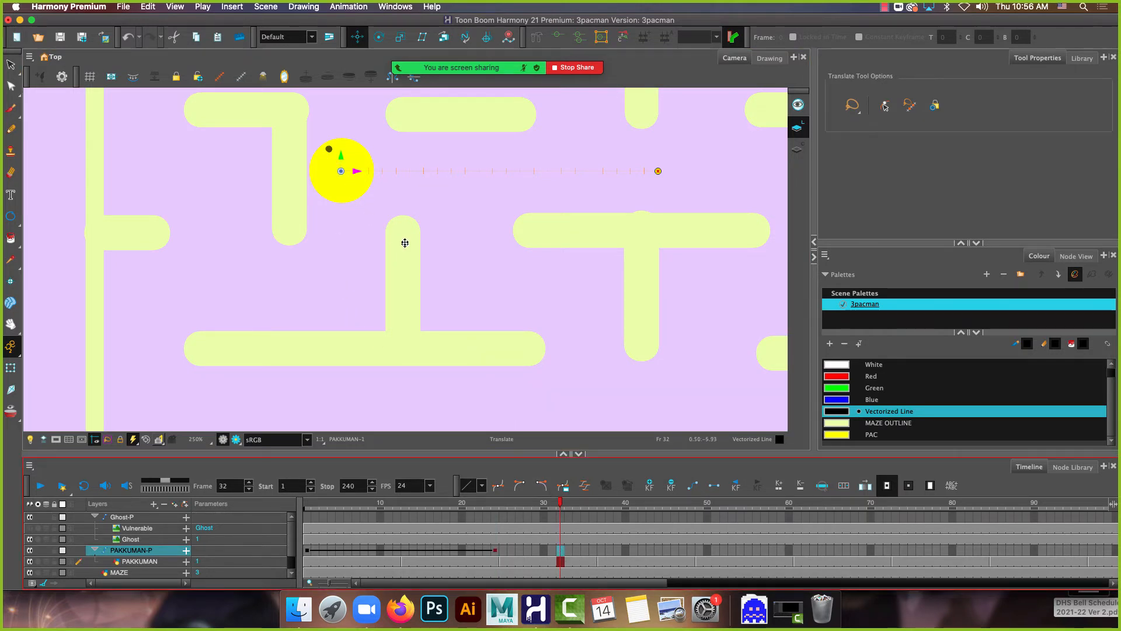
{"action": "left_click_drag", "start_coordinate": [351, 158], "coordinate": [345, 270]}
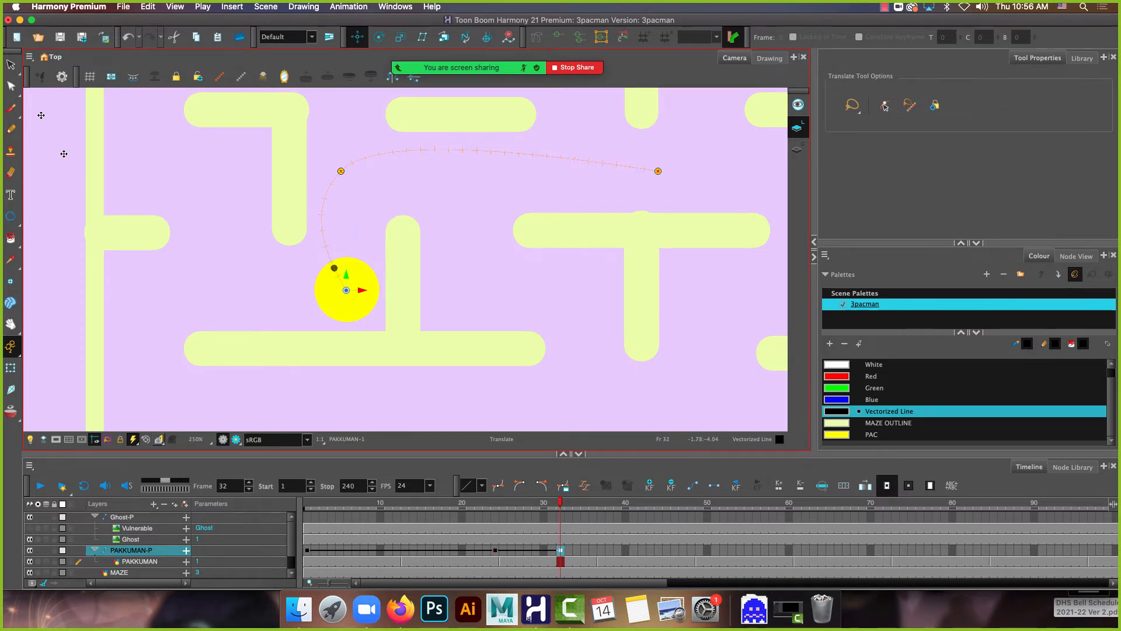
Select the motion path's corner point at frame 24 with the Transform tool and set its tension to 1
{"action": "scroll", "coordinate": [370, 175], "scroll_direction": "up", "scroll_amount": 2}
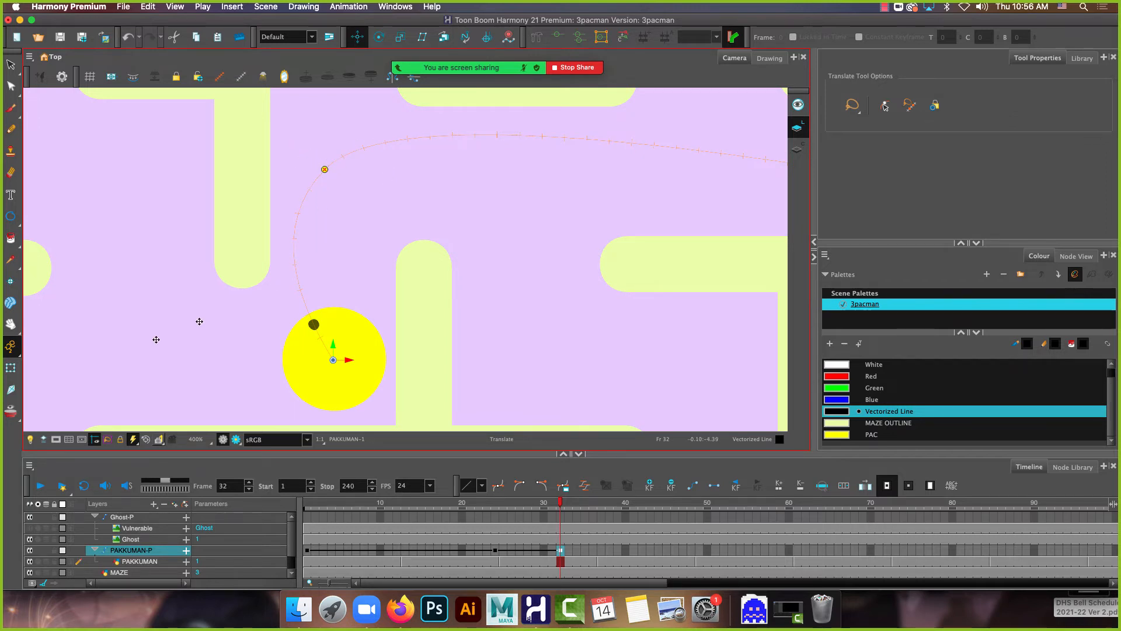
{"action": "left_click", "coordinate": [12, 374]}
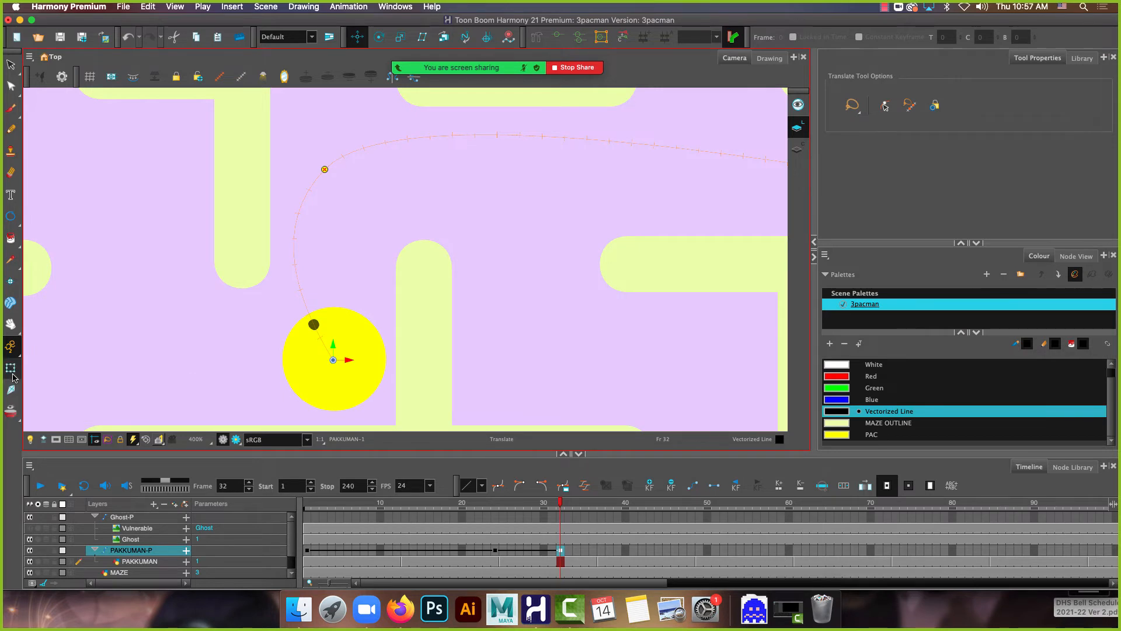
{"action": "left_click", "coordinate": [325, 170]}
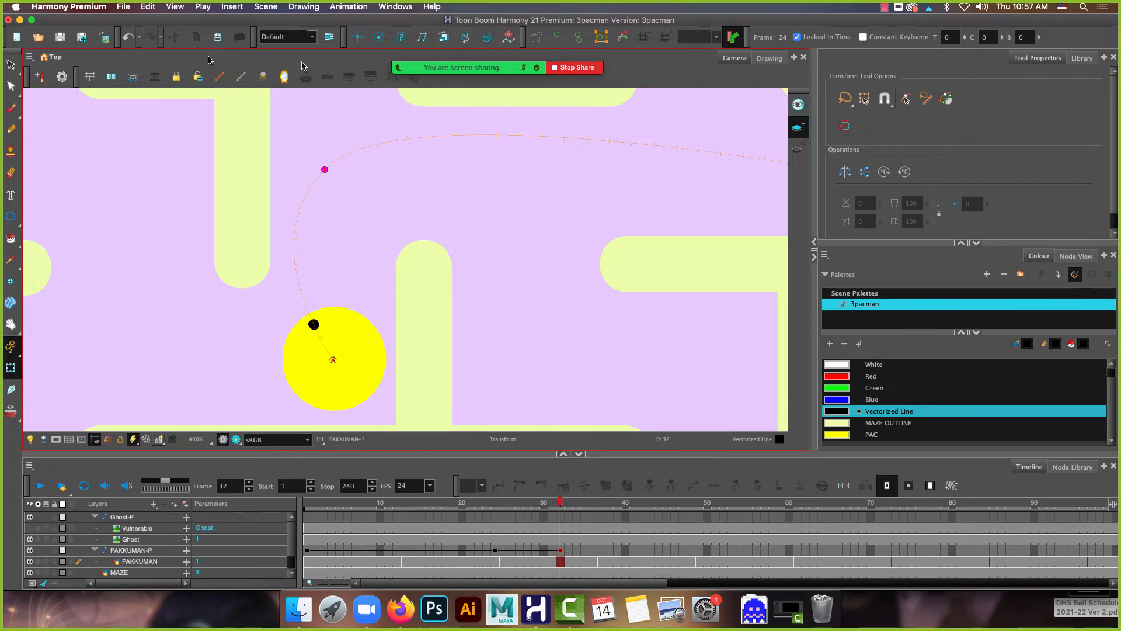
{"action": "left_click", "coordinate": [951, 38]}
{"action": "left_click_drag", "start_coordinate": [951, 38], "coordinate": [934, 37]}
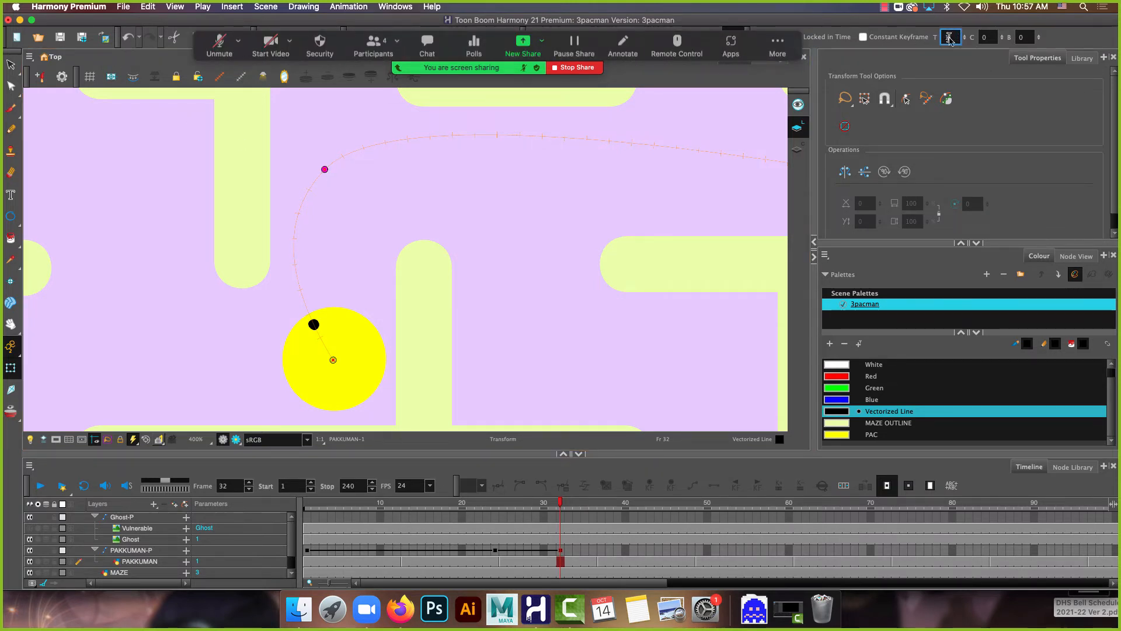
{"action": "type", "text": "1"}
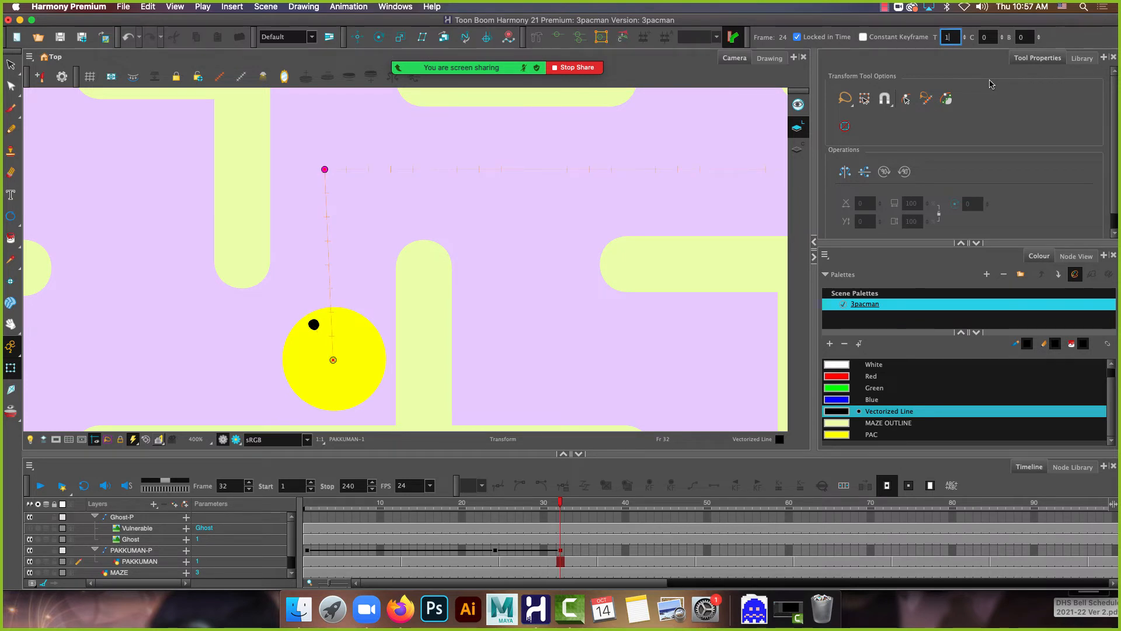
Move the PAKKUMAN-P peg slightly left at frame 32 with the Translate tool so it lines up vertically below the corner point
{"action": "left_click", "coordinate": [333, 362]}
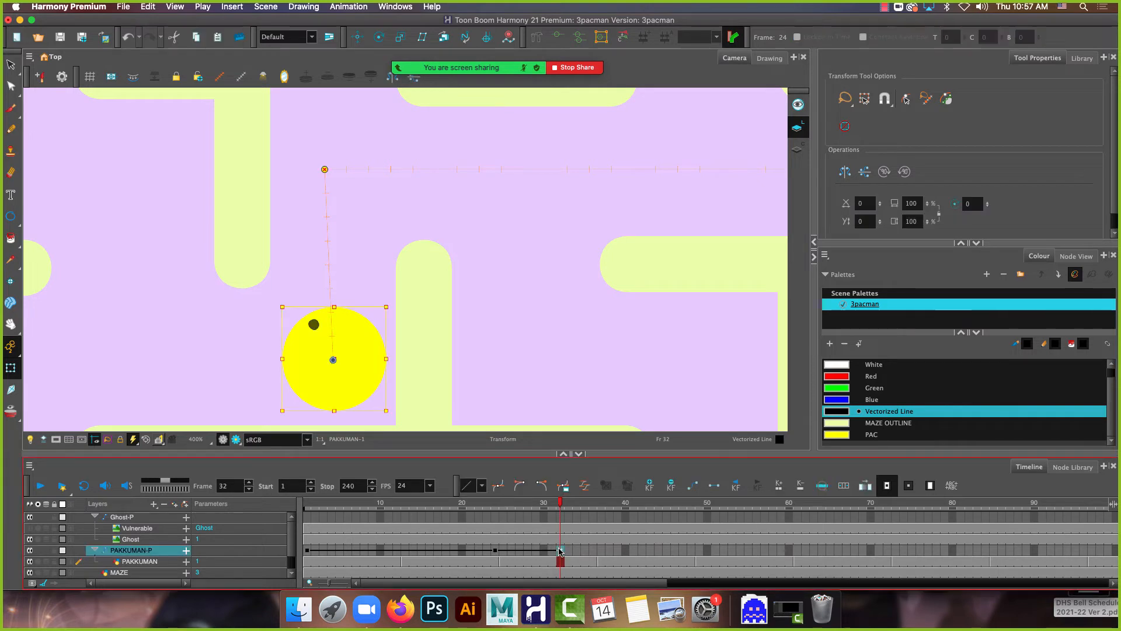
{"action": "left_click", "coordinate": [357, 39]}
{"action": "left_click_drag", "start_coordinate": [349, 362], "coordinate": [340, 360]}
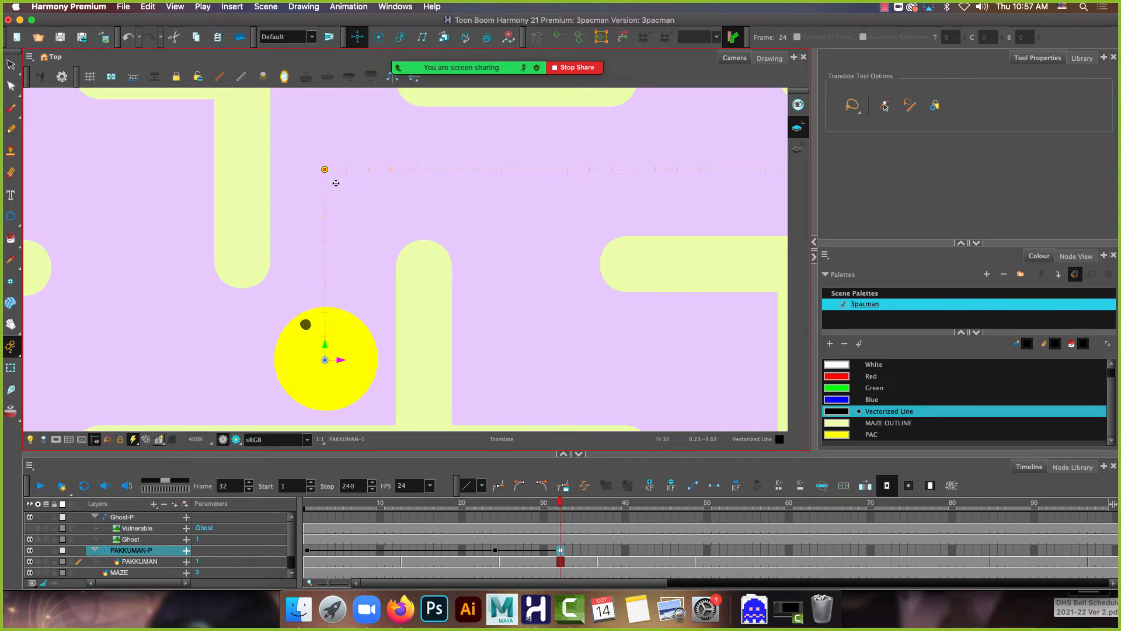
Compare the tick spacing around the path's corner and move the PAKKUMAN-P keyframe from frame 32 to frame 34
{"action": "scroll", "coordinate": [335, 184], "scroll_direction": "up", "scroll_amount": 2}
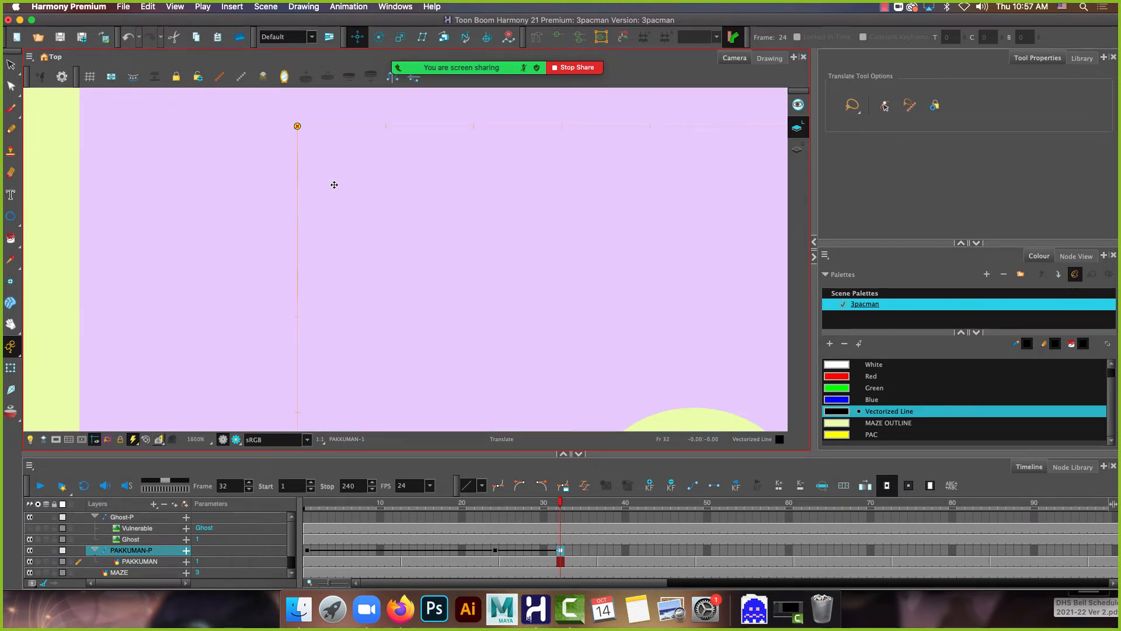
{"action": "scroll", "coordinate": [334, 185], "scroll_direction": "down", "scroll_amount": 2}
{"action": "scroll", "coordinate": [333, 183], "scroll_direction": "up", "scroll_amount": 1}
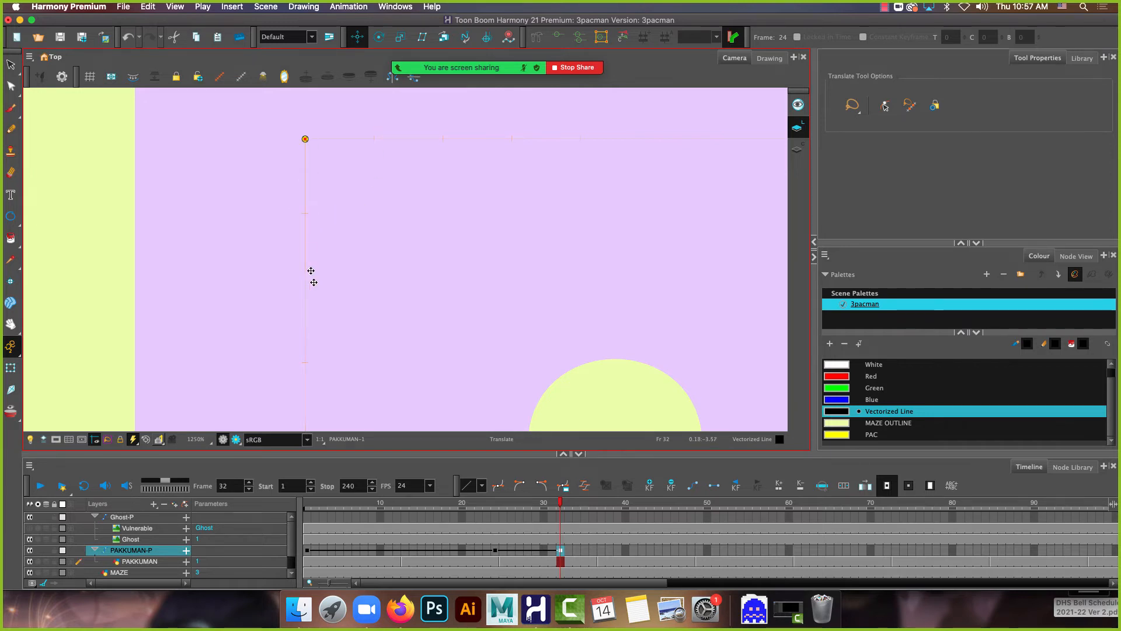
{"action": "left_click", "coordinate": [563, 553]}
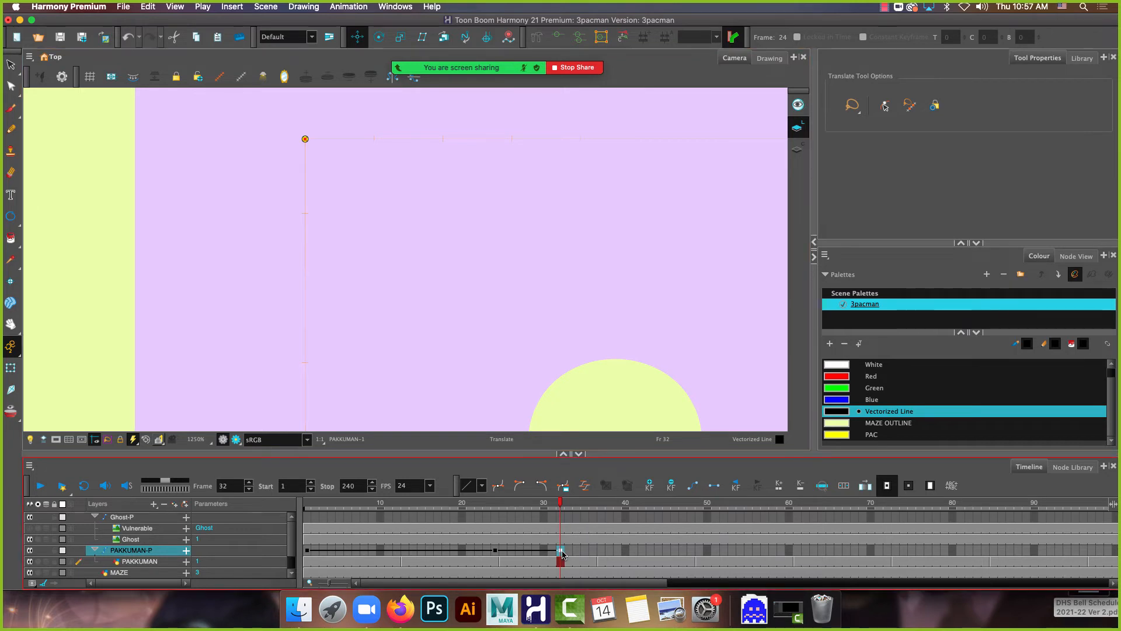
{"action": "left_click", "coordinate": [575, 550]}
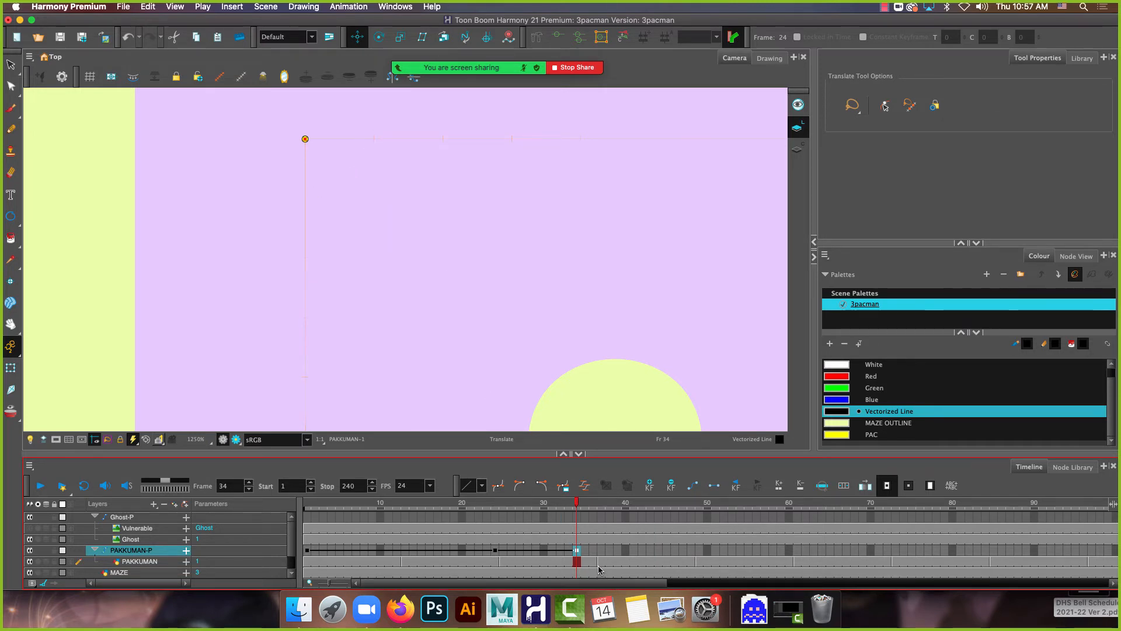
Undo the last keyframe move and place the third PAKKUMAN-P keyframe at frame 33 instead
{"action": "key", "text": "super+z"}
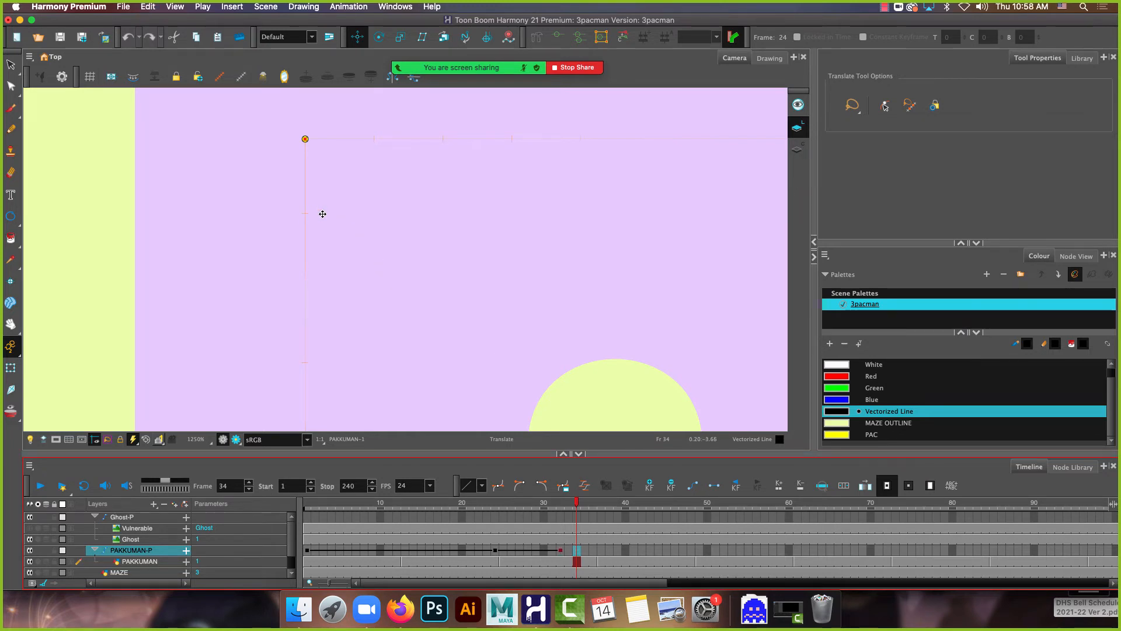
{"action": "left_click", "coordinate": [562, 551]}
{"action": "left_click", "coordinate": [569, 552]}
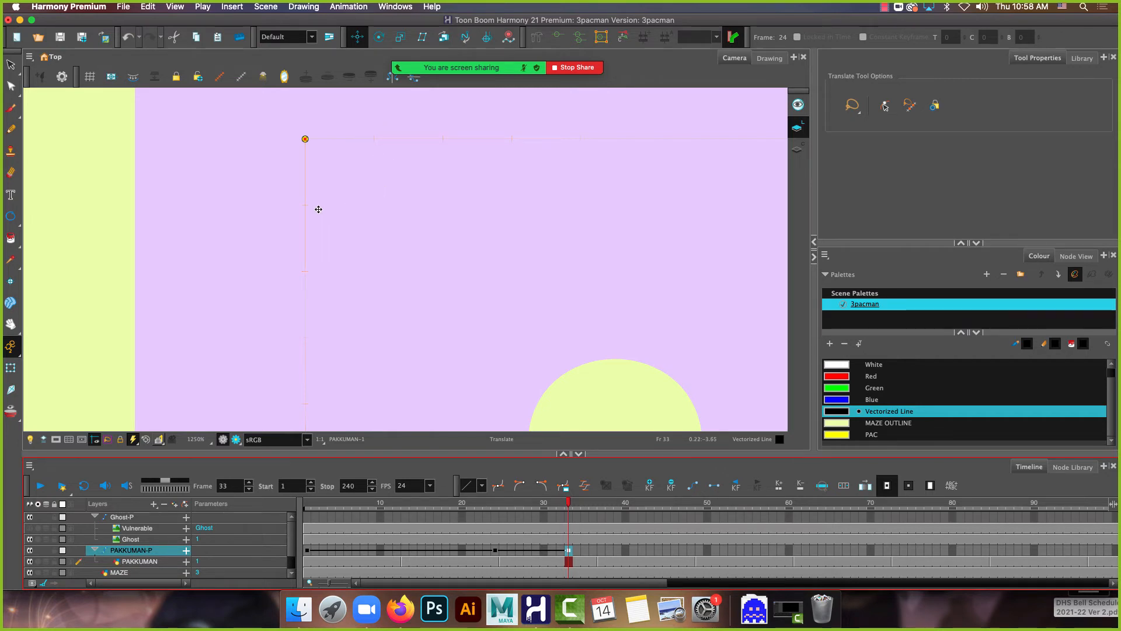
At frame 49, move the PAKKUMAN-P peg straight left along the corridor until Pac-Man is near the maze's left outer wall
{"action": "scroll", "coordinate": [333, 250], "scroll_direction": "down", "scroll_amount": 5}
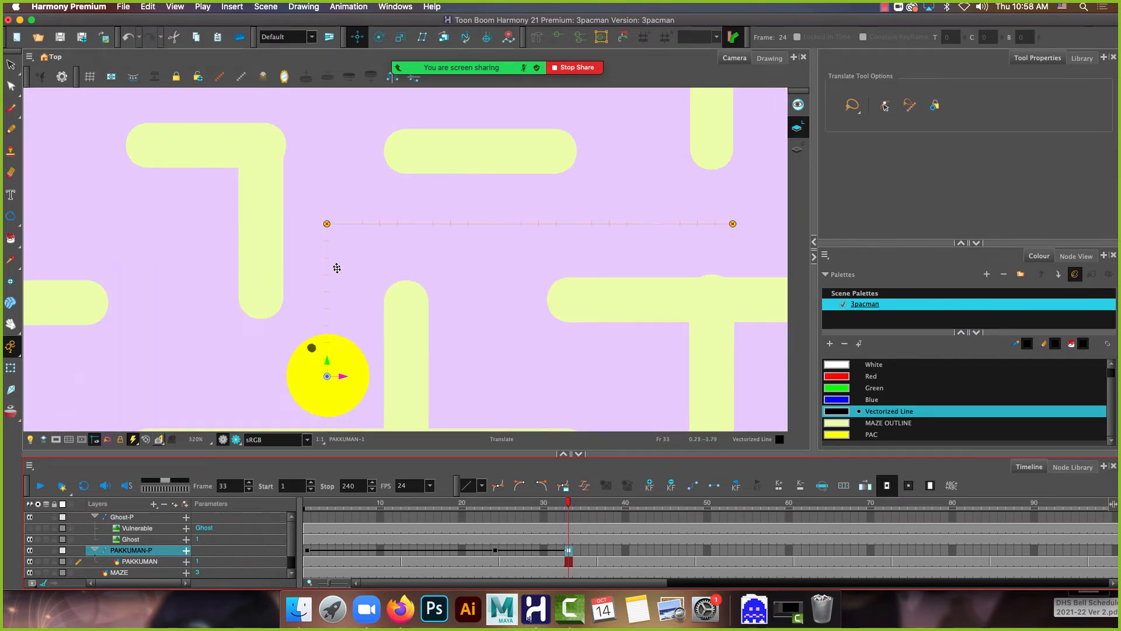
{"action": "key", "text": "space"}
{"action": "left_click_drag", "start_coordinate": [362, 339], "coordinate": [340, 256]}
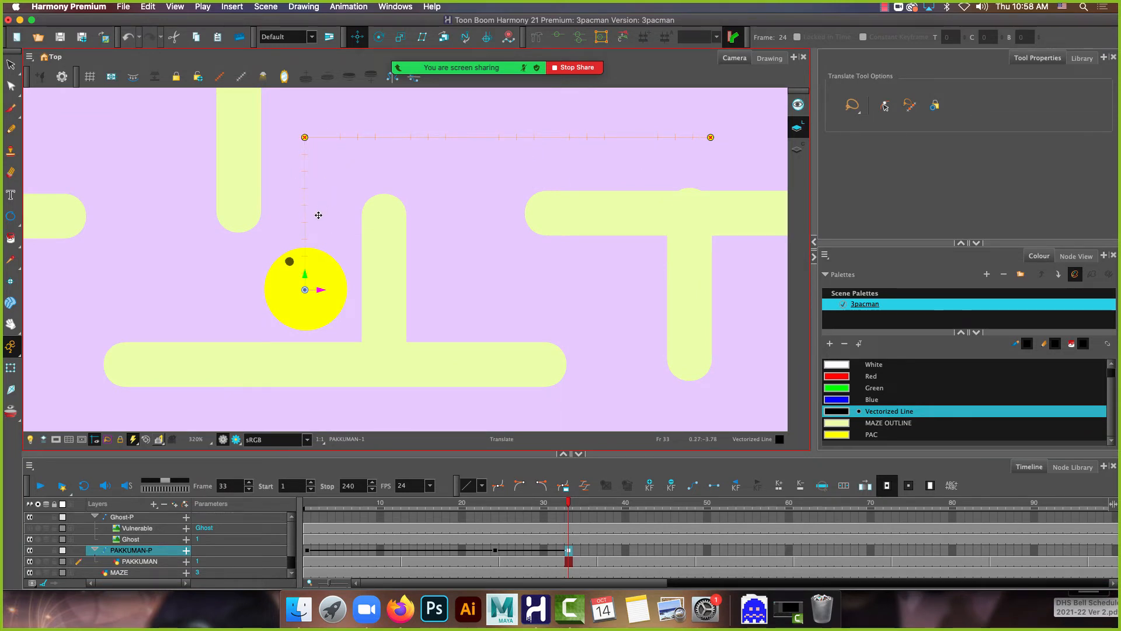
{"action": "key", "text": "space"}
{"action": "left_click_drag", "start_coordinate": [93, 250], "coordinate": [233, 203]}
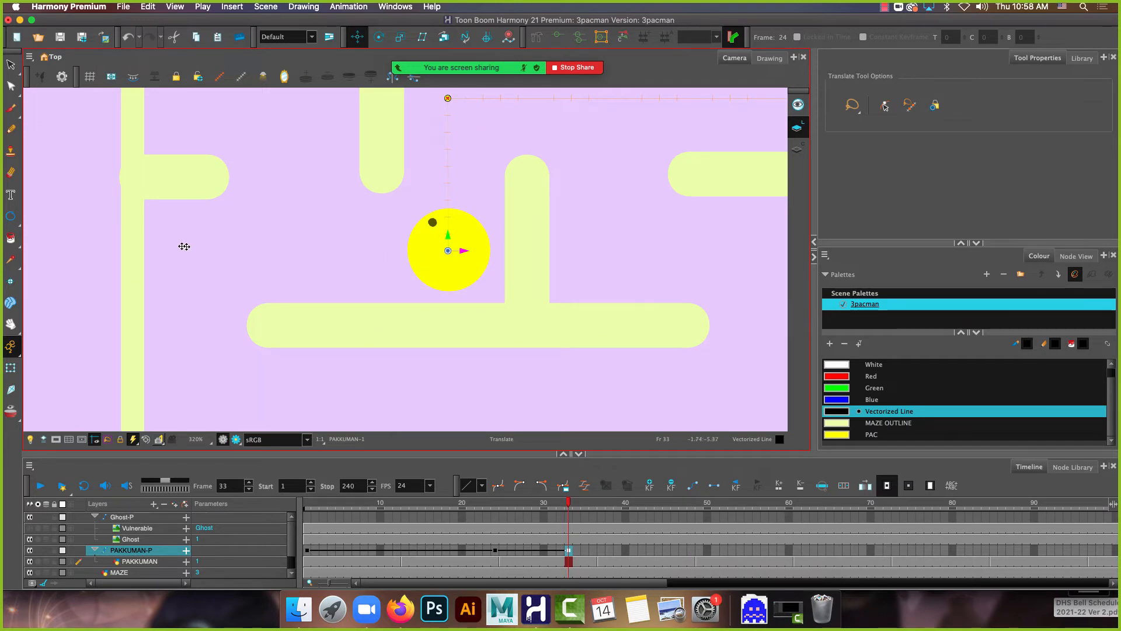
{"action": "key", "text": "space"}
{"action": "left_click_drag", "start_coordinate": [310, 208], "coordinate": [251, 243]}
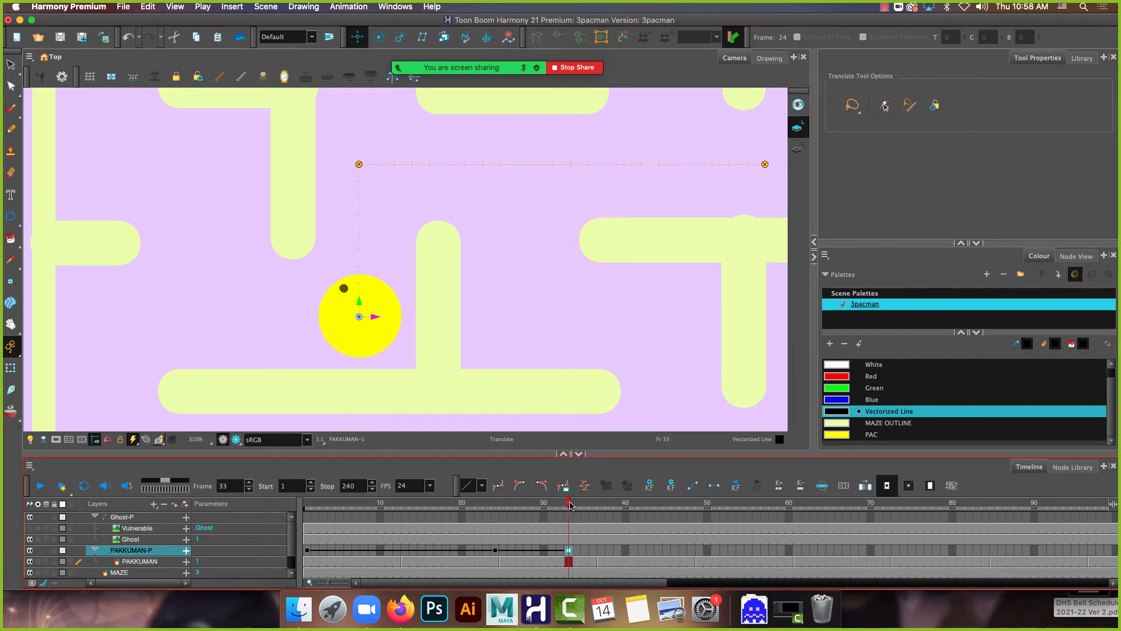
{"action": "left_click_drag", "start_coordinate": [570, 506], "coordinate": [701, 519]}
{"action": "left_click_drag", "start_coordinate": [374, 311], "coordinate": [121, 308]}
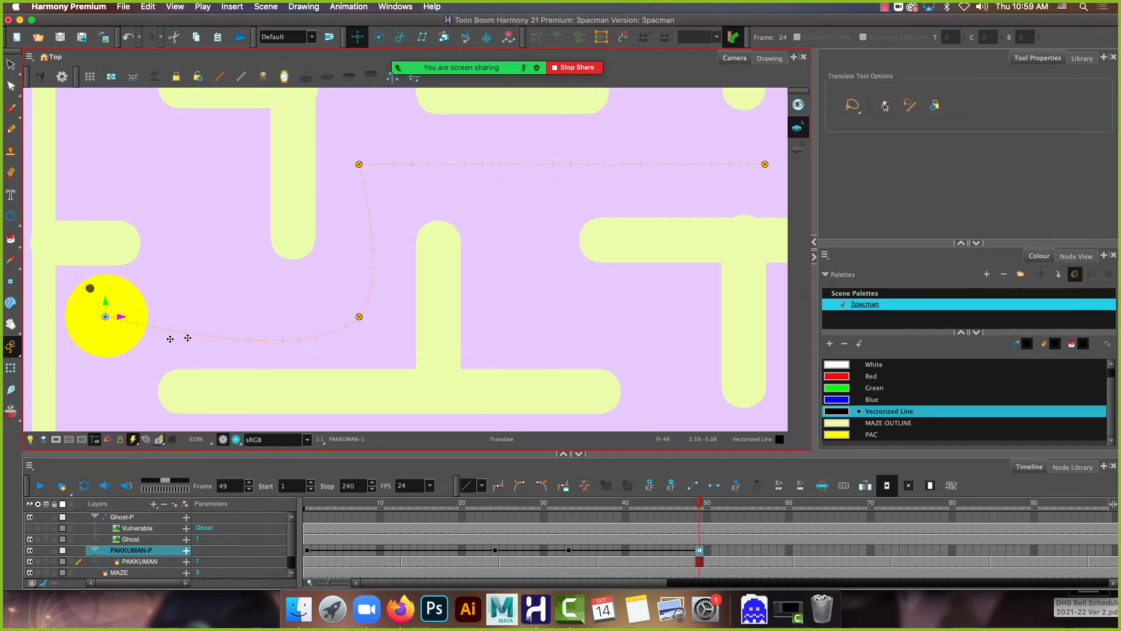
Select the motion path's corner point at frame 33 with the Transform tool, set its tension to 1 and inspect the corner
{"action": "left_click", "coordinate": [10, 370]}
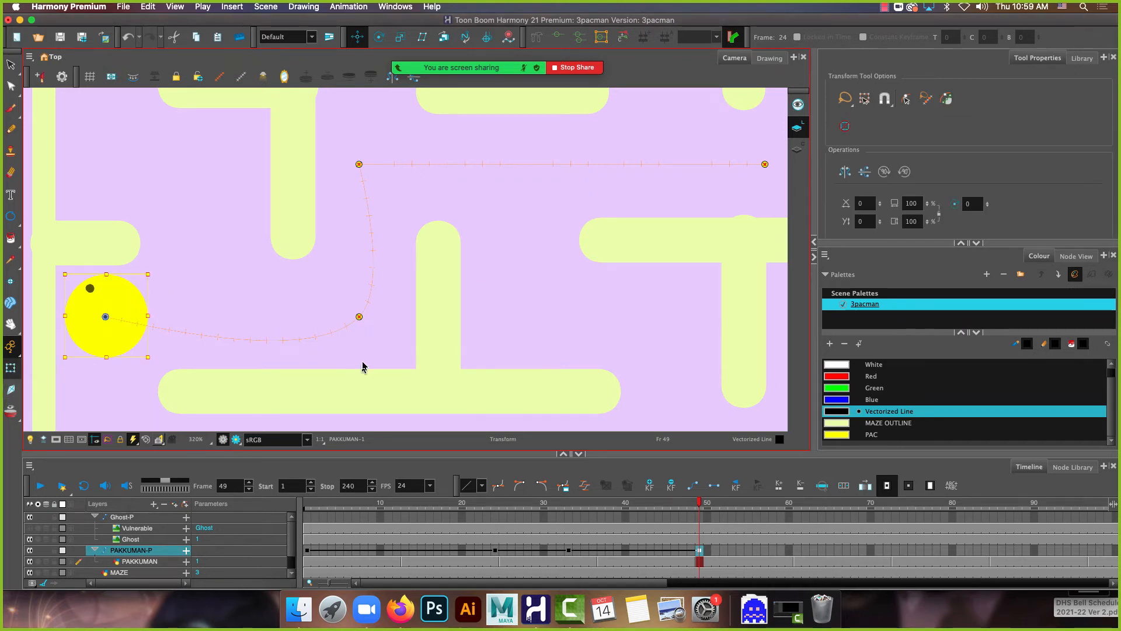
{"action": "left_click", "coordinate": [359, 318]}
{"action": "left_click", "coordinate": [950, 37]}
{"action": "type", "text": "1"}
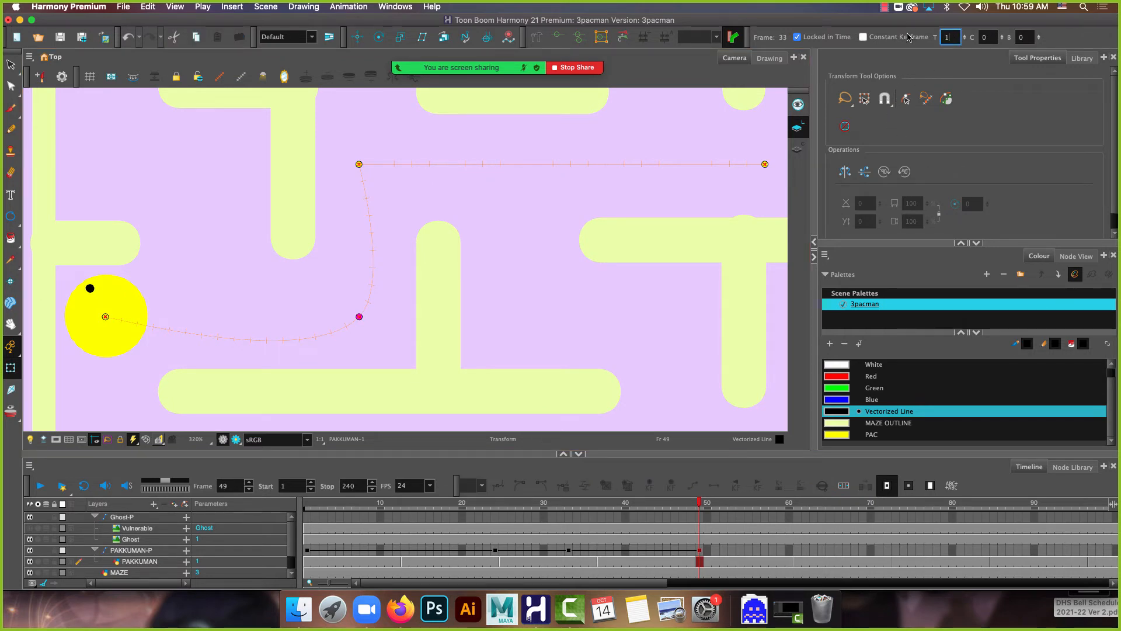
{"action": "left_click", "coordinate": [357, 37]}
{"action": "scroll", "coordinate": [374, 311], "scroll_direction": "up", "scroll_amount": 4}
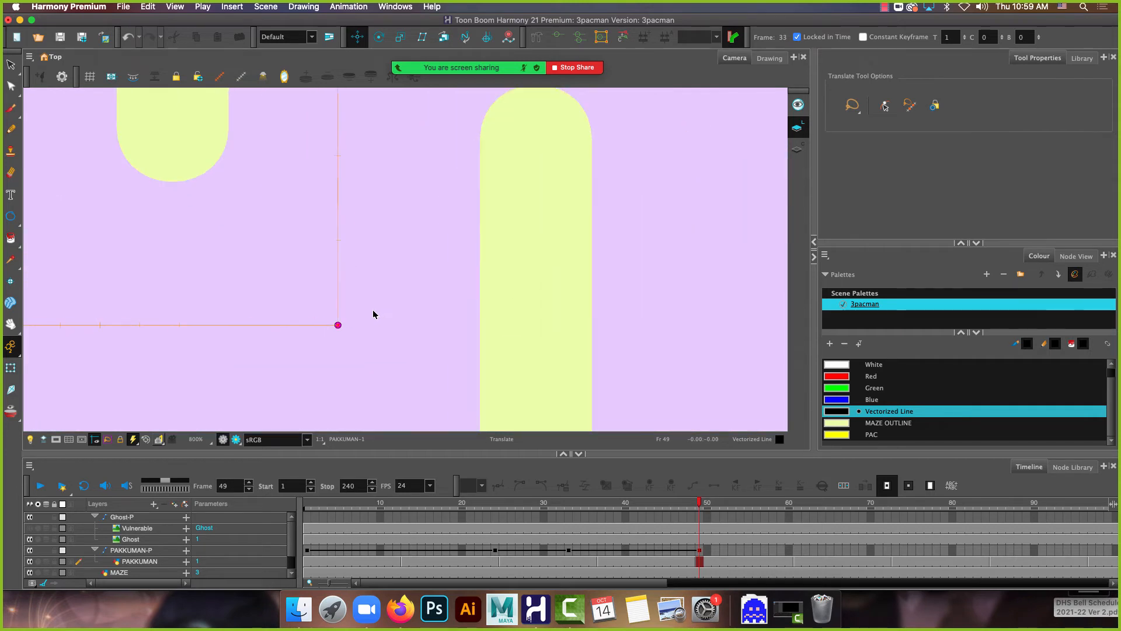
{"action": "scroll", "coordinate": [362, 318], "scroll_direction": "up", "scroll_amount": 1}
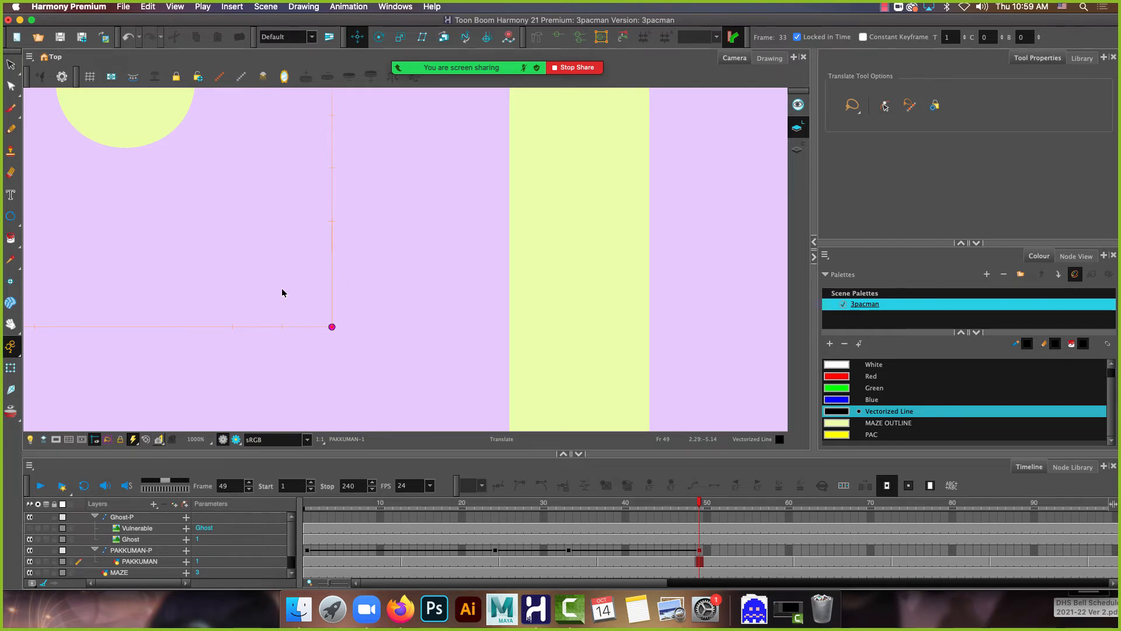
{"action": "scroll", "coordinate": [280, 340], "scroll_direction": "down", "scroll_amount": 5}
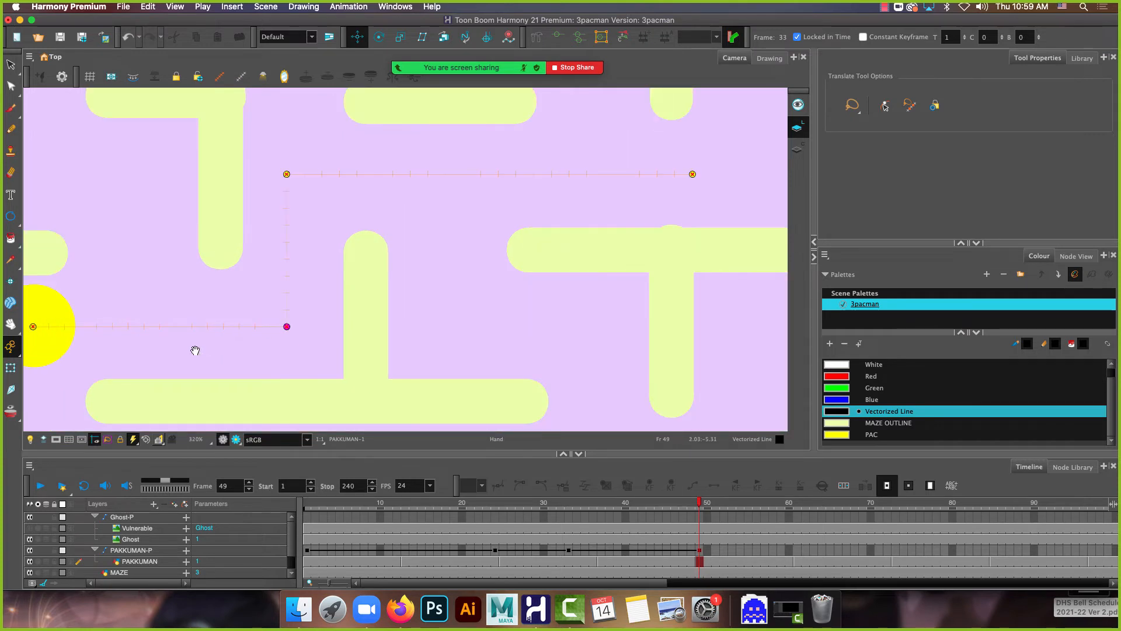
At frame 58, move the PAKKUMAN-P peg straight down with the Translate tool into the maze's lower-left corner
{"action": "left_click_drag", "start_coordinate": [195, 350], "coordinate": [430, 298]}
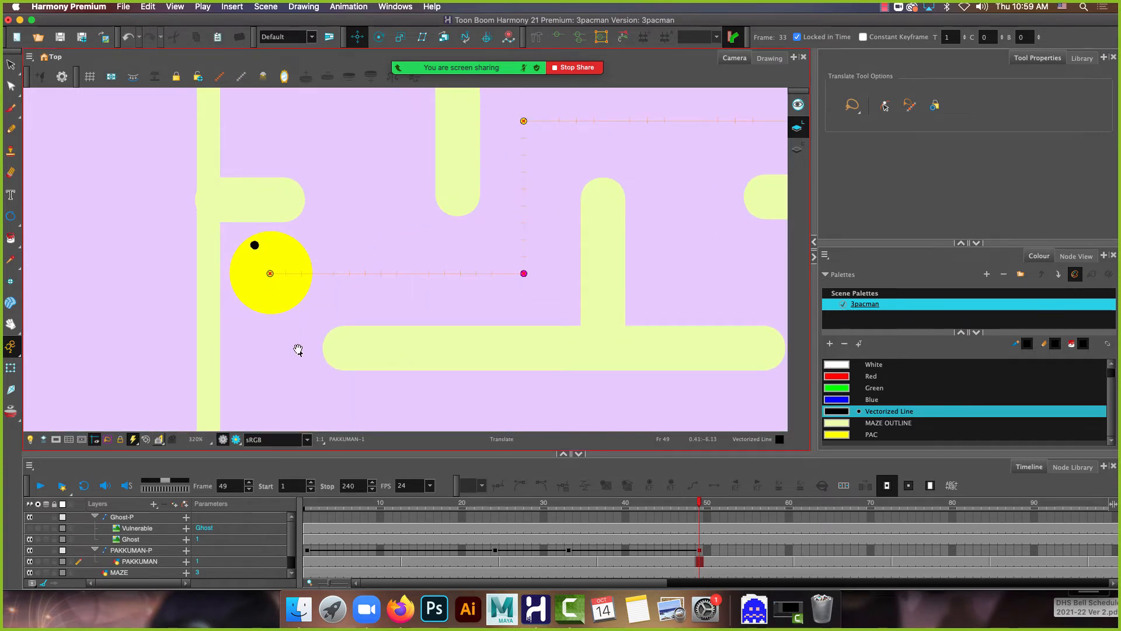
{"action": "left_click_drag", "start_coordinate": [298, 345], "coordinate": [308, 276]}
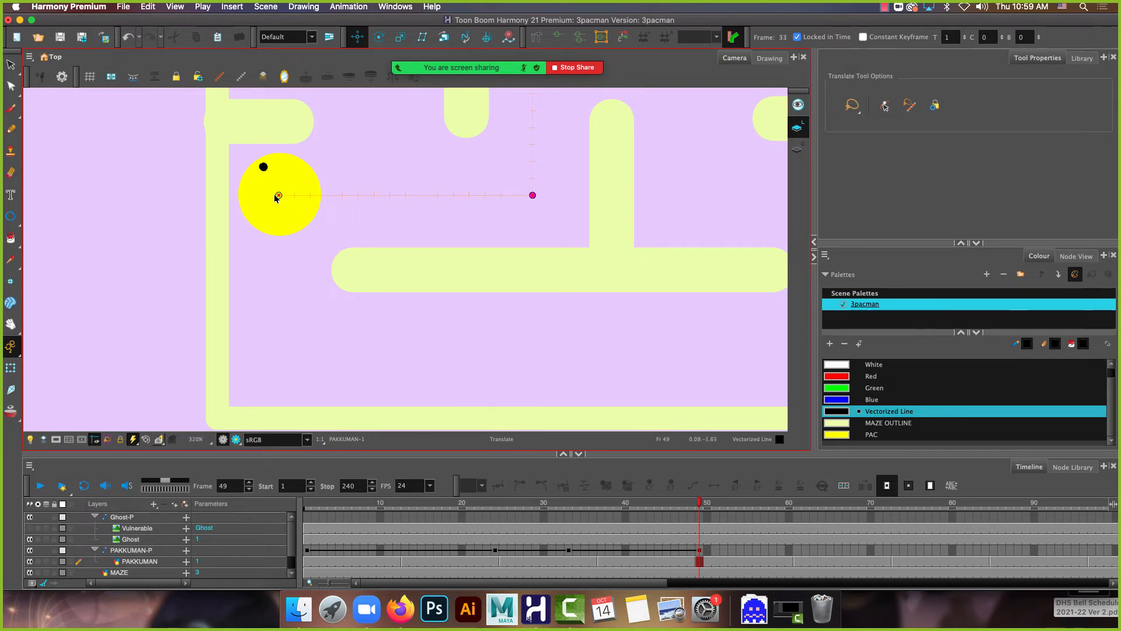
{"action": "key", "text": "space"}
{"action": "mouse_move", "coordinate": [441, 212]}
{"action": "left_mouse_down"}
{"action": "mouse_move", "coordinate": [427, 312]}
{"action": "mouse_move", "coordinate": [434, 196]}
{"action": "left_mouse_up"}
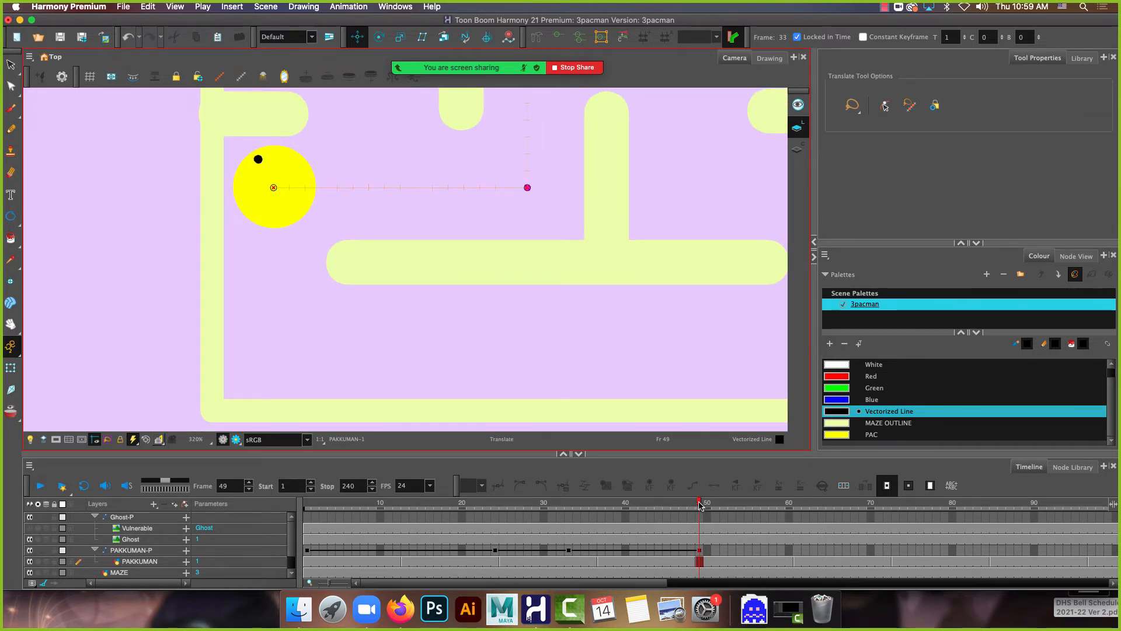
{"action": "left_click_drag", "start_coordinate": [759, 512], "coordinate": [769, 513]}
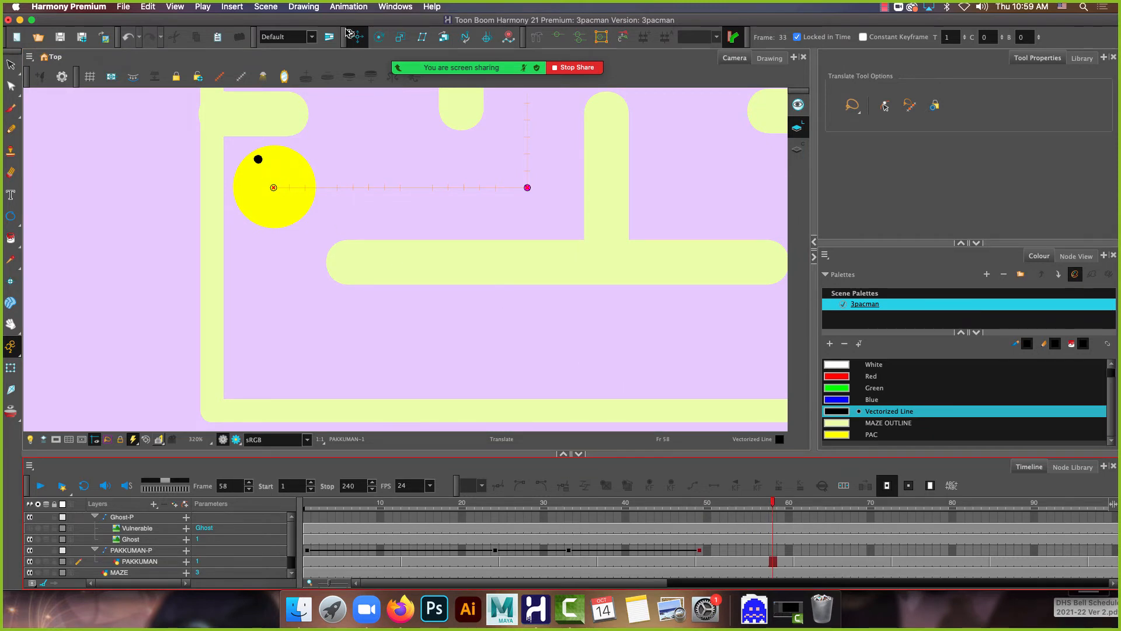
{"action": "left_click", "coordinate": [766, 550]}
{"action": "left_click", "coordinate": [772, 551]}
{"action": "left_click_drag", "start_coordinate": [273, 171], "coordinate": [280, 332]}
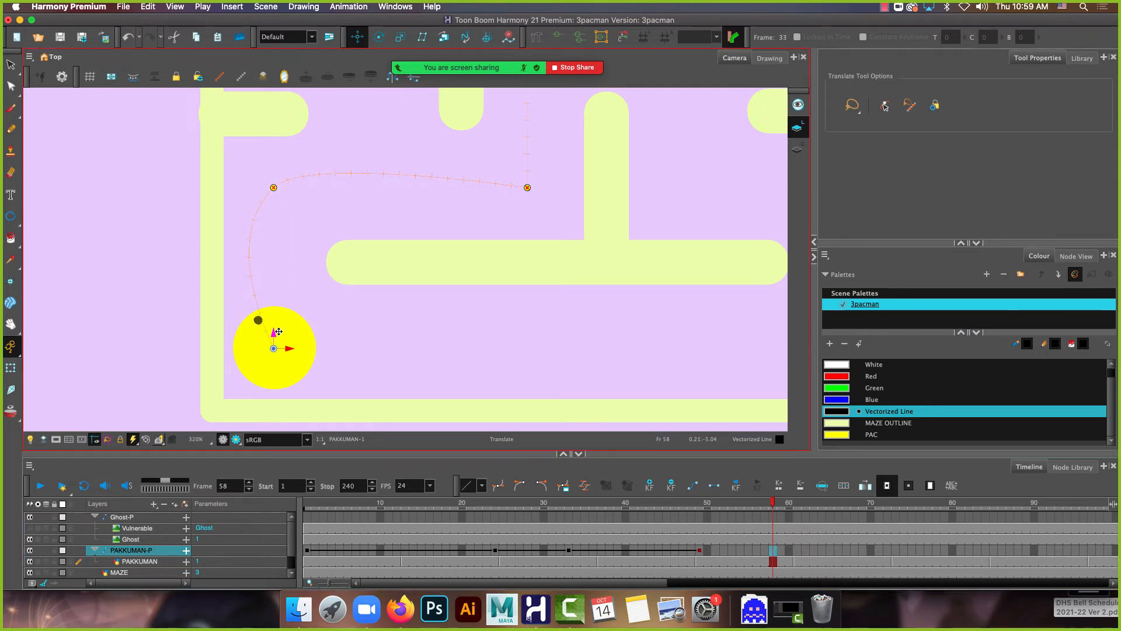
Select the motion path's corner point at frame 49 with the Transform tool and set its tension to 1
{"action": "key", "text": "shift+t"}
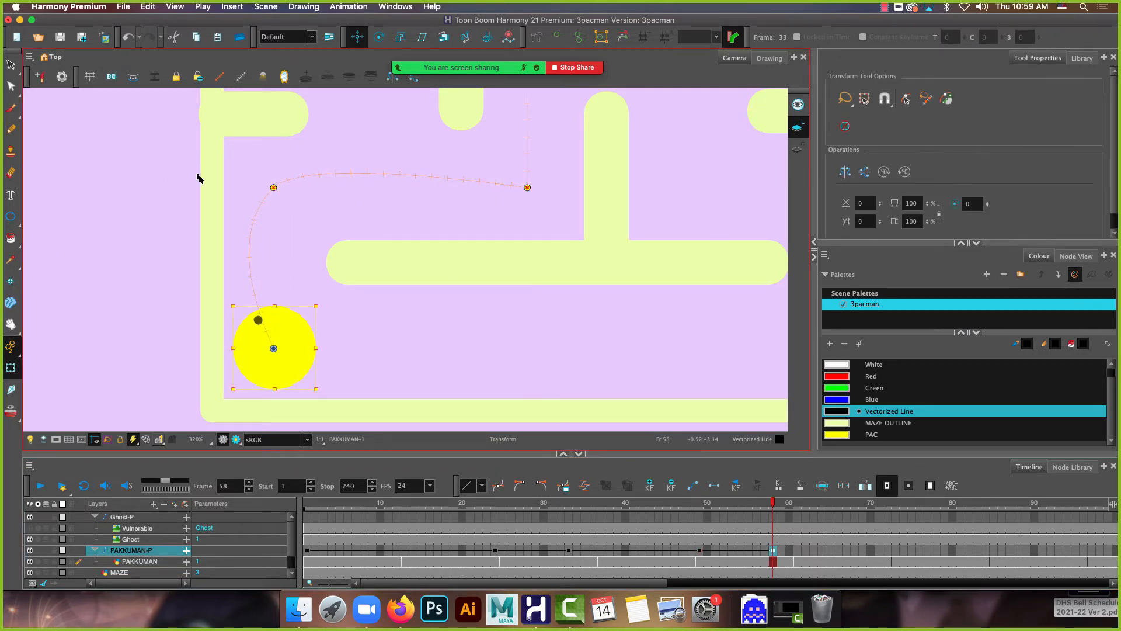
{"action": "left_click", "coordinate": [273, 187]}
{"action": "left_click", "coordinate": [950, 37]}
{"action": "type", "text": "1"}
{"action": "scroll", "coordinate": [312, 187], "scroll_direction": "up", "scroll_amount": 4}
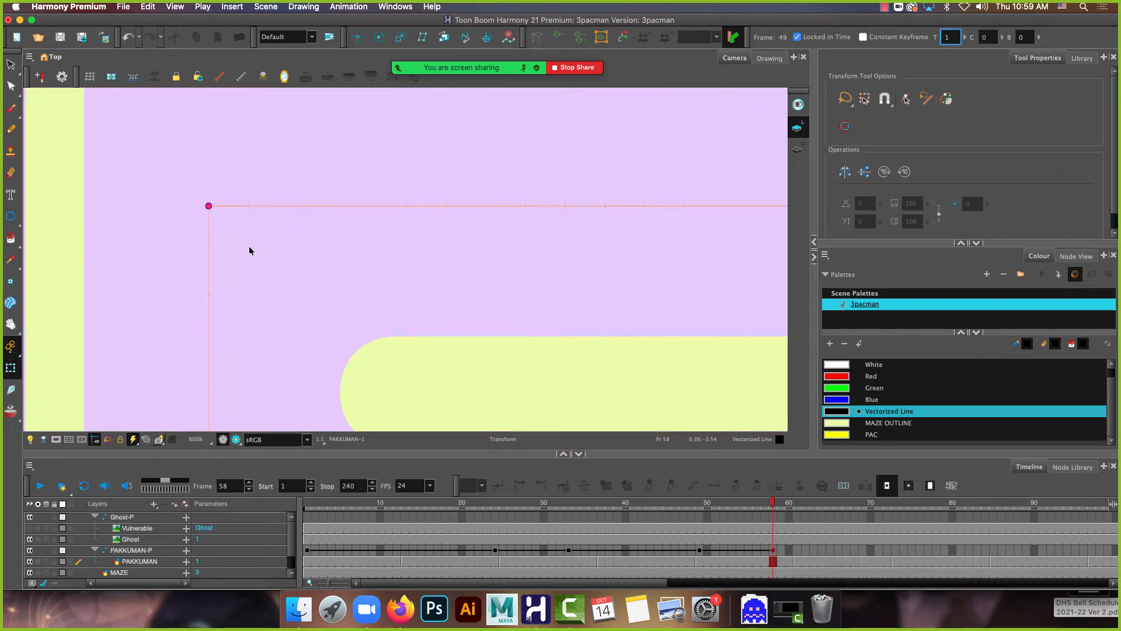
At frame 98, move the PAKKUMAN-P peg right along the bottom corridor to just past the maze's centre with the Translate tool
{"action": "scroll", "coordinate": [245, 268], "scroll_direction": "down", "scroll_amount": 5}
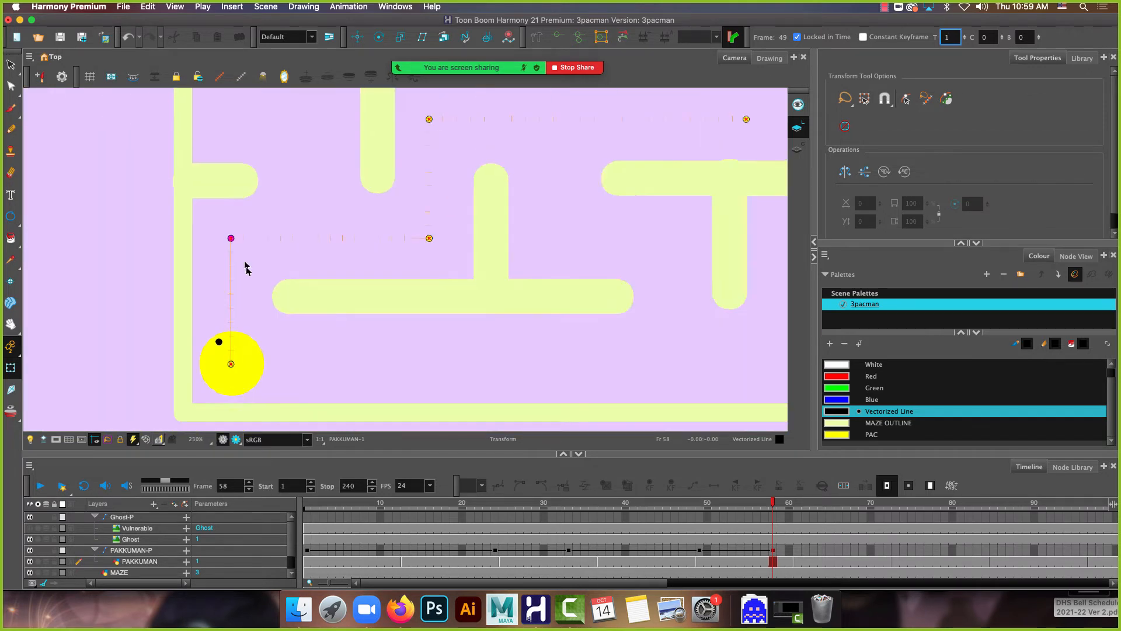
{"action": "scroll", "coordinate": [245, 267], "scroll_direction": "down", "scroll_amount": 1}
{"action": "left_click_drag", "start_coordinate": [296, 313], "coordinate": [170, 236]}
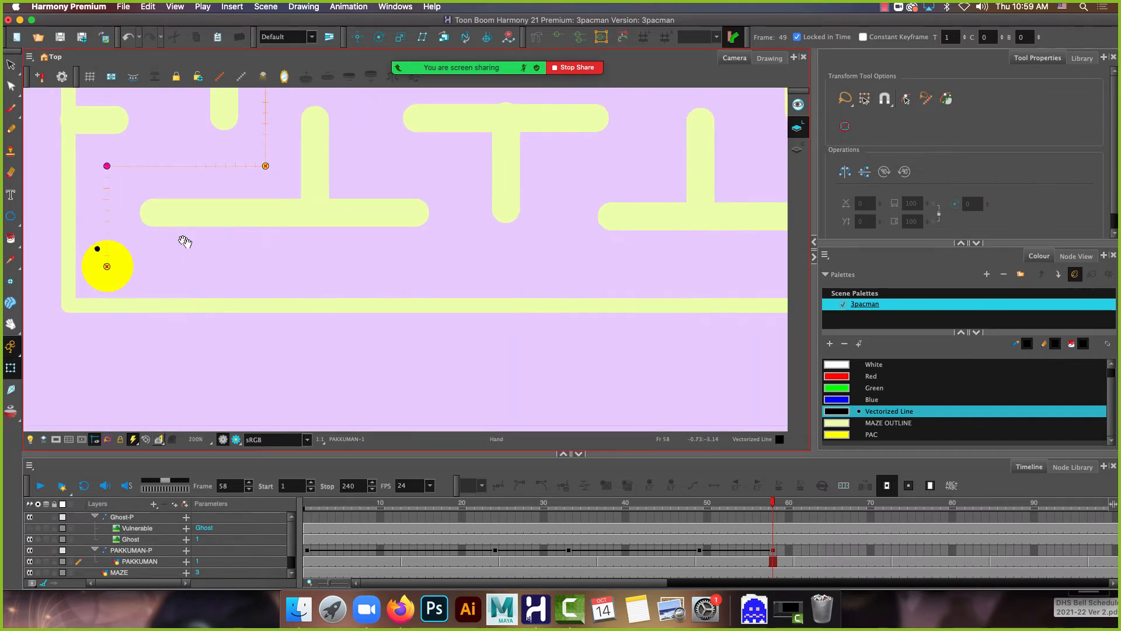
{"action": "scroll", "coordinate": [349, 282], "scroll_direction": "down", "scroll_amount": 2}
{"action": "left_click_drag", "start_coordinate": [514, 270], "coordinate": [418, 273]}
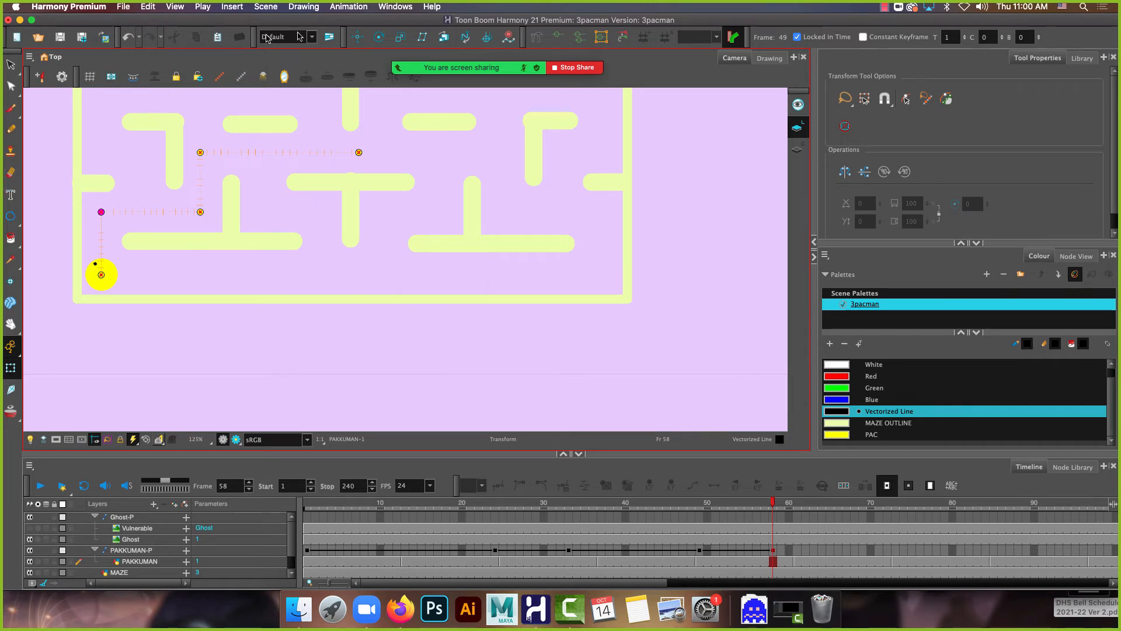
{"action": "left_click", "coordinate": [356, 37]}
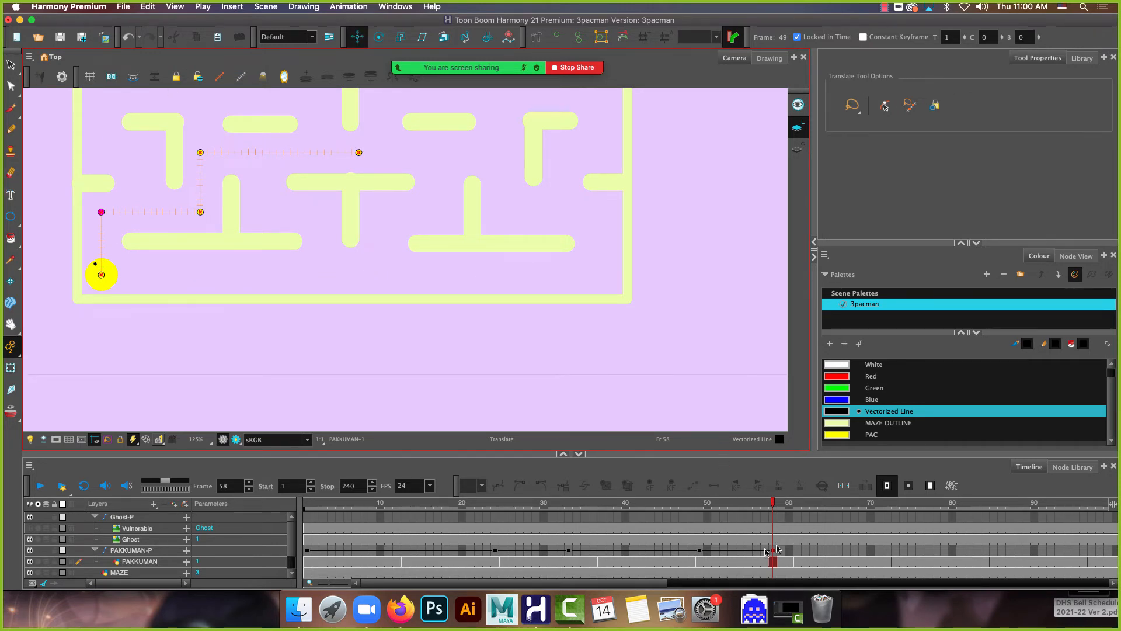
{"action": "left_click_drag", "start_coordinate": [659, 583], "coordinate": [766, 590]}
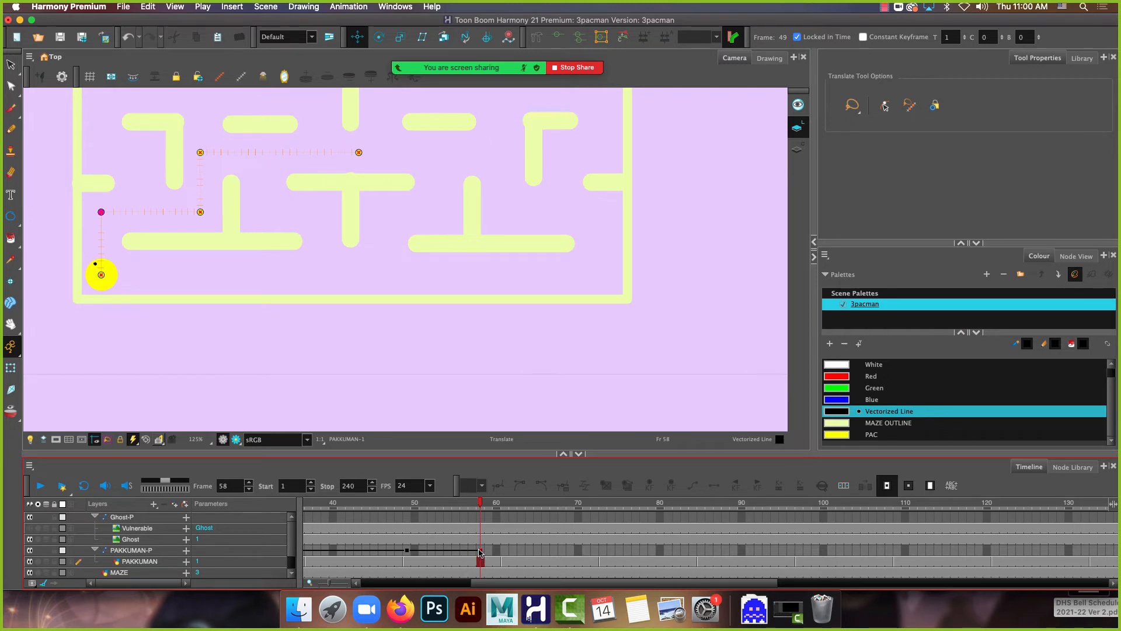
{"action": "left_click", "coordinate": [808, 550]}
{"action": "left_click_drag", "start_coordinate": [114, 277], "coordinate": [396, 303]}
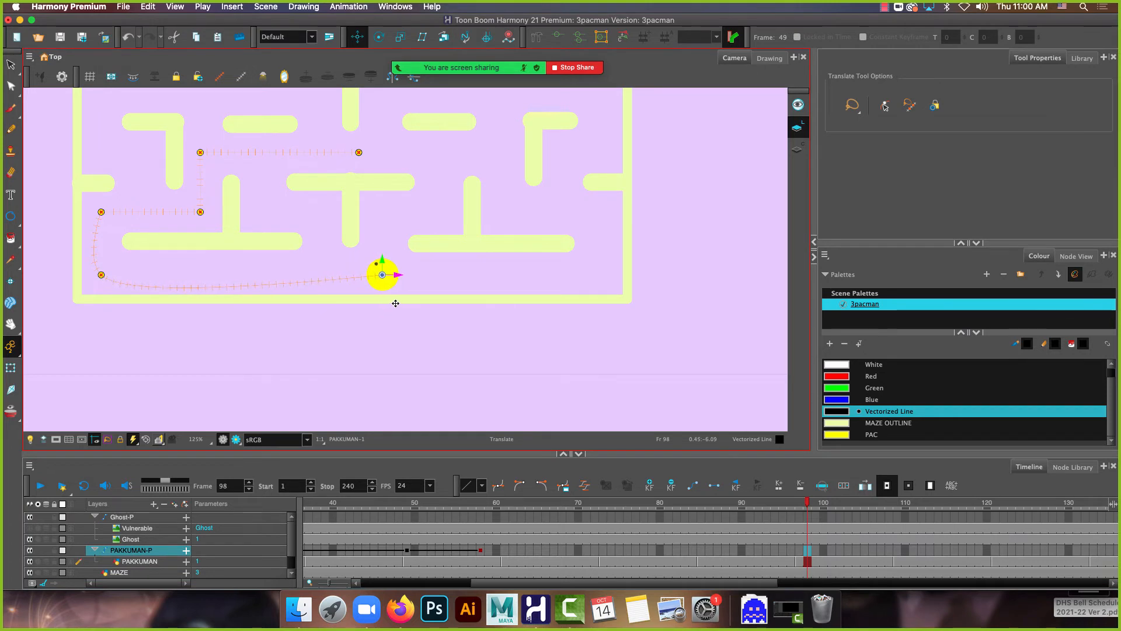
Select the motion path's corner point at frame 58 with the Transform tool and set its tension to 1
{"action": "left_click", "coordinate": [10, 368]}
{"action": "left_click", "coordinate": [101, 275]}
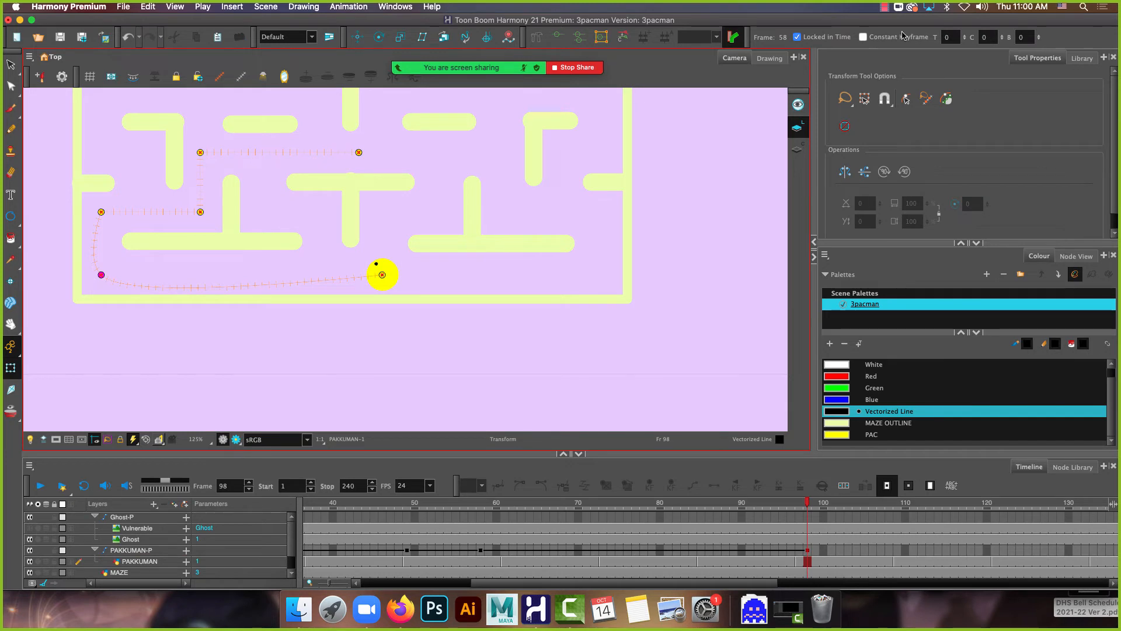
{"action": "type", "text": "1"}
{"action": "key", "text": "Return"}
{"action": "scroll", "coordinate": [90, 282], "scroll_direction": "up", "scroll_amount": 1}
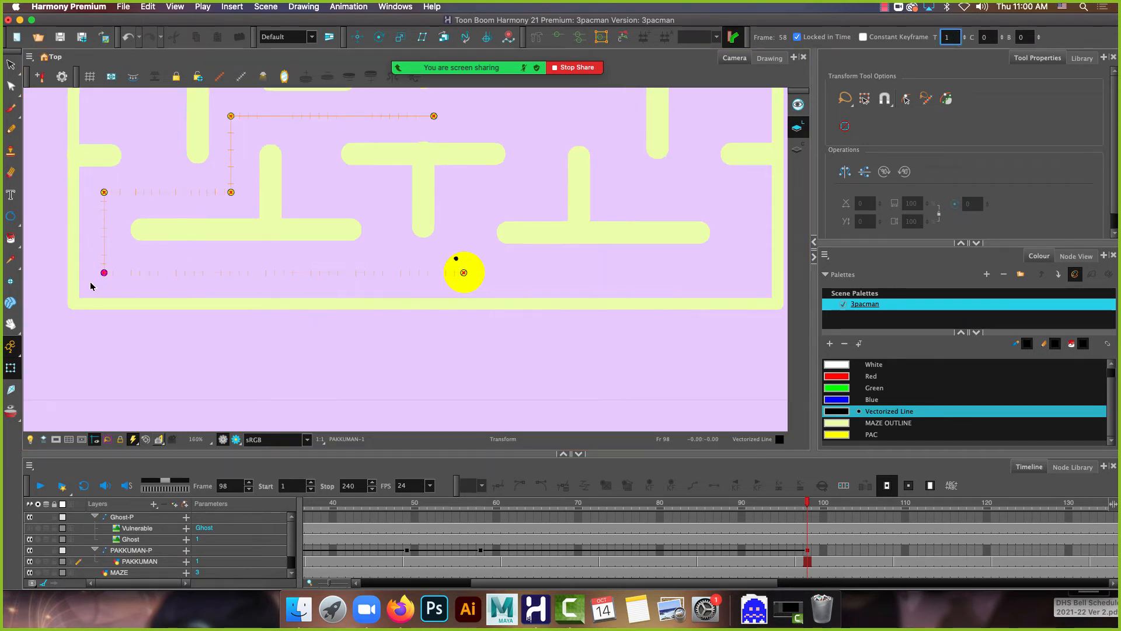
{"action": "scroll", "coordinate": [90, 283], "scroll_direction": "up", "scroll_amount": 5}
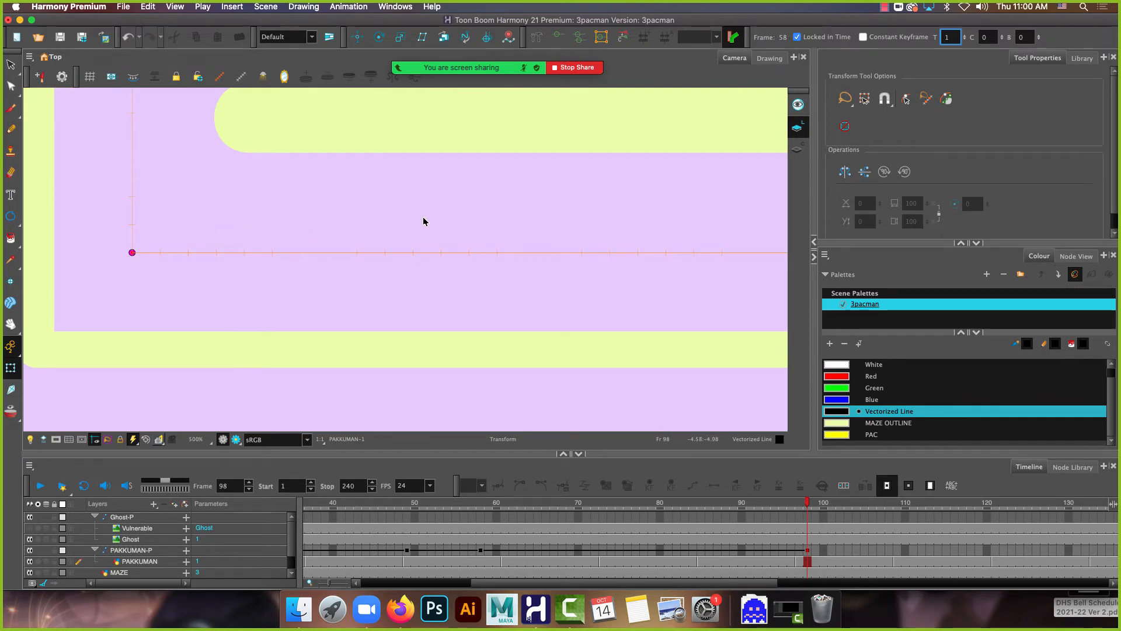
Select the Ghost-P peg at frame 1 and activate the Translate tool
{"action": "scroll", "coordinate": [433, 219], "scroll_direction": "down", "scroll_amount": 9}
{"action": "key", "text": "space"}
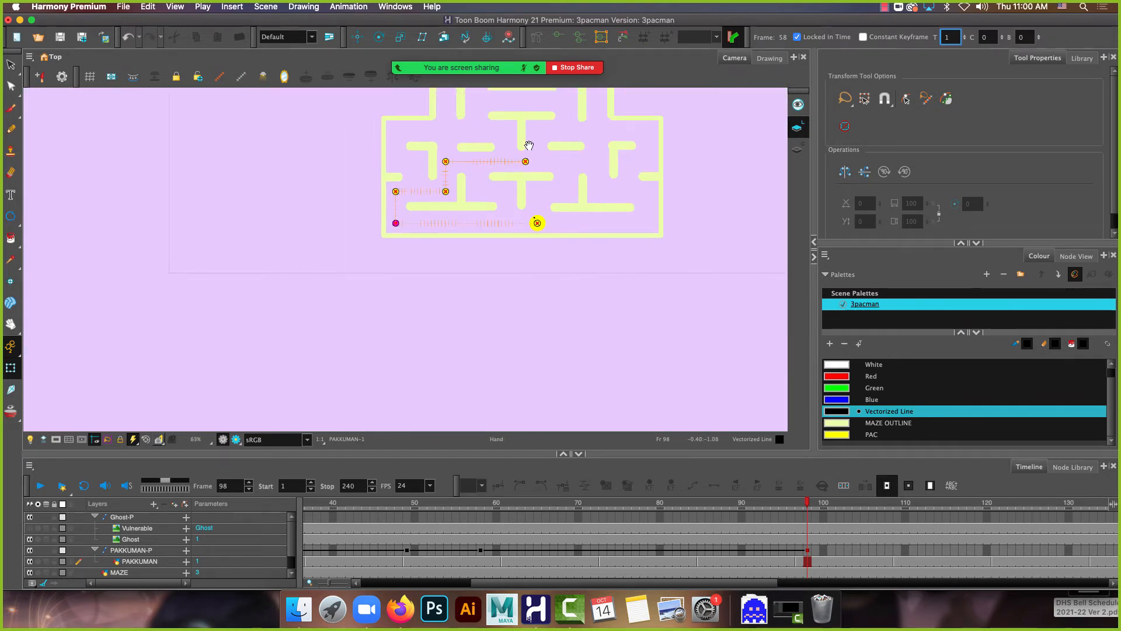
{"action": "left_click_drag", "start_coordinate": [529, 145], "coordinate": [350, 261]}
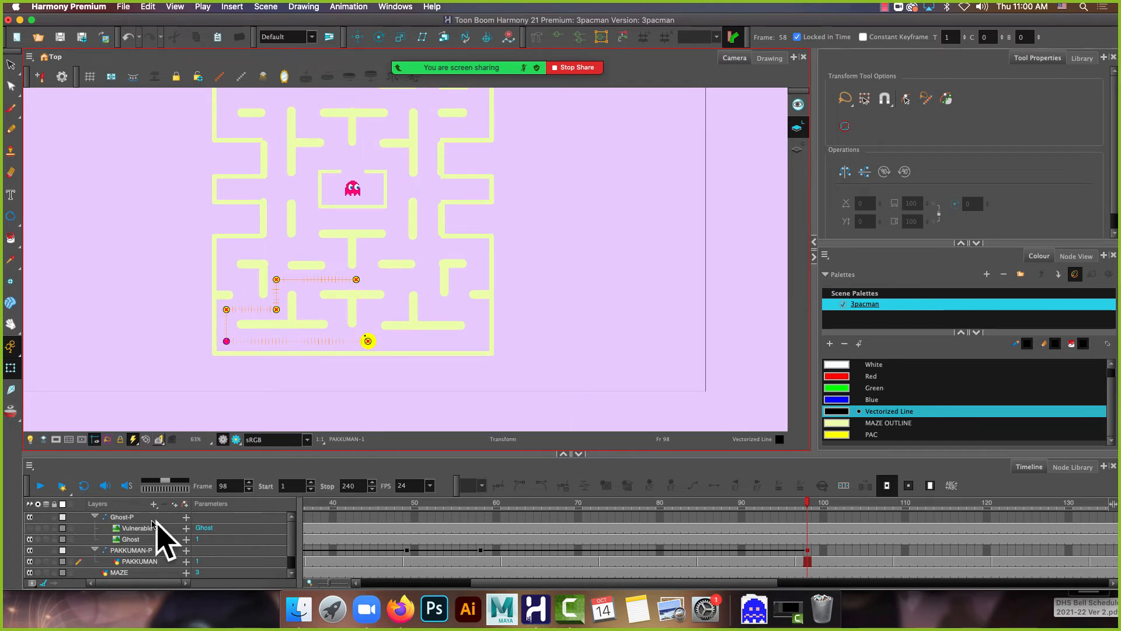
{"action": "left_click", "coordinate": [133, 518]}
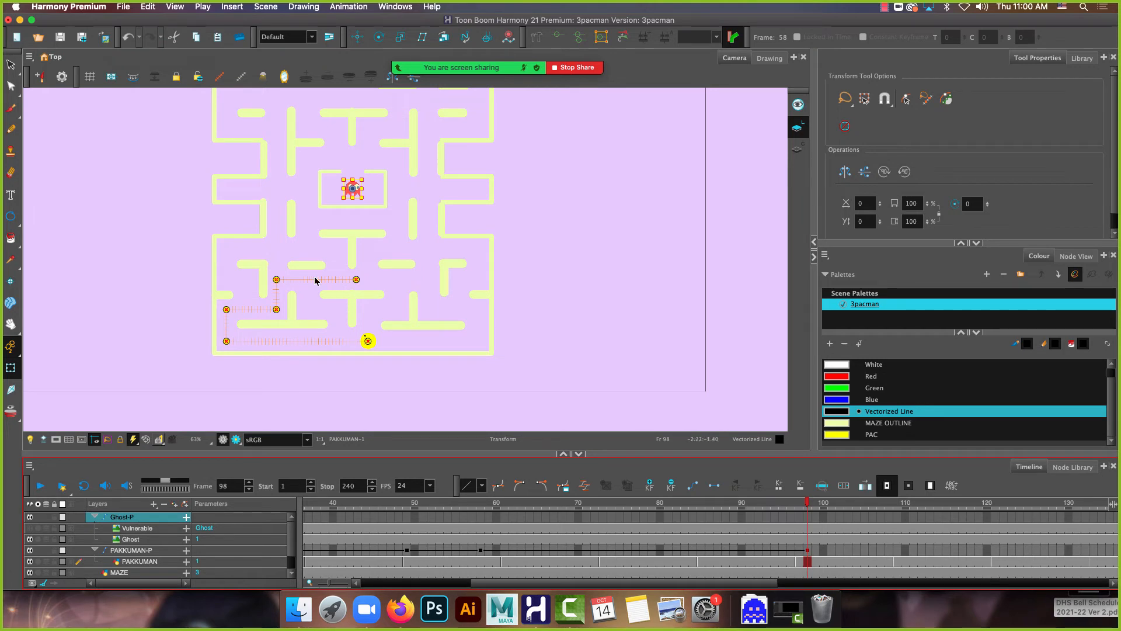
{"action": "mouse_move", "coordinate": [354, 36]}
{"action": "key", "text": "alt+2"}
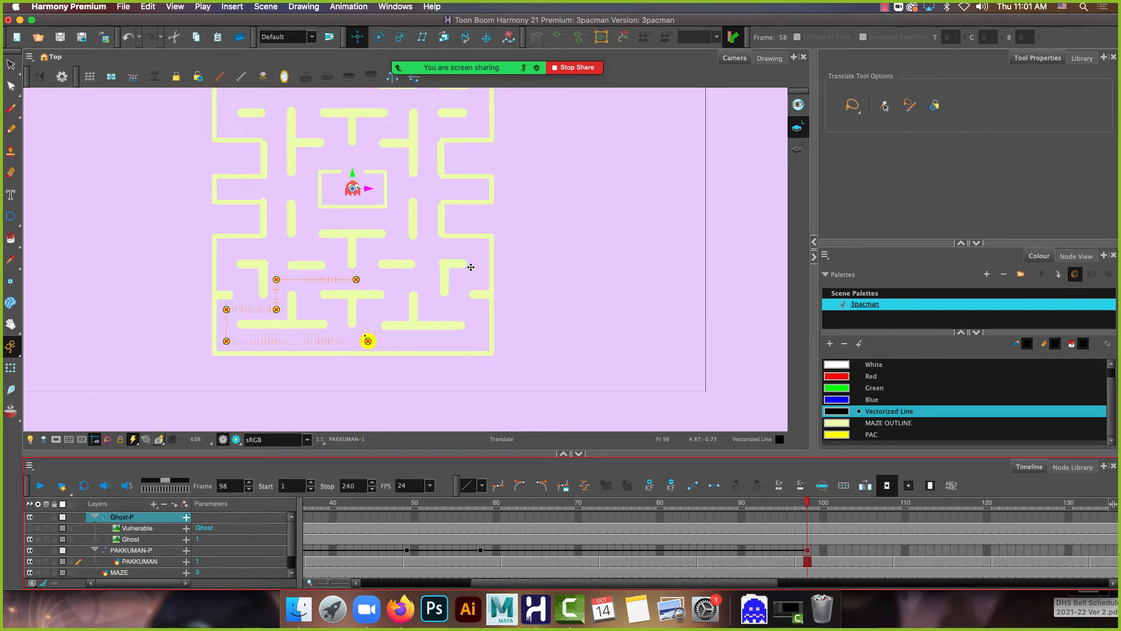
{"action": "scroll", "coordinate": [364, 175], "scroll_direction": "up", "scroll_amount": 4}
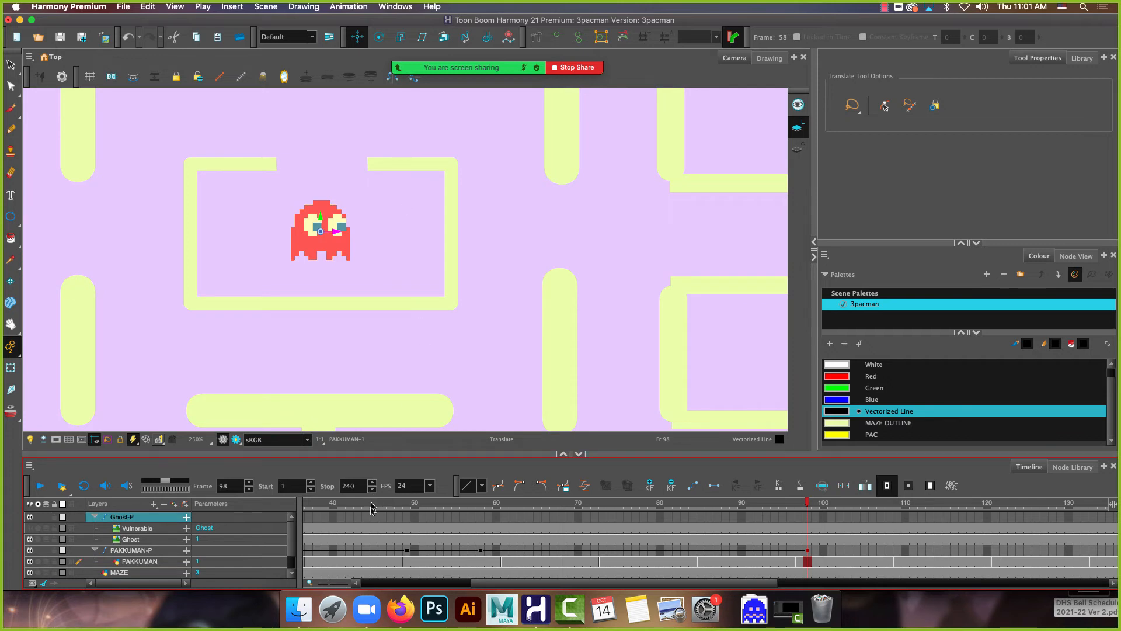
{"action": "left_click_drag", "start_coordinate": [504, 583], "coordinate": [390, 595]}
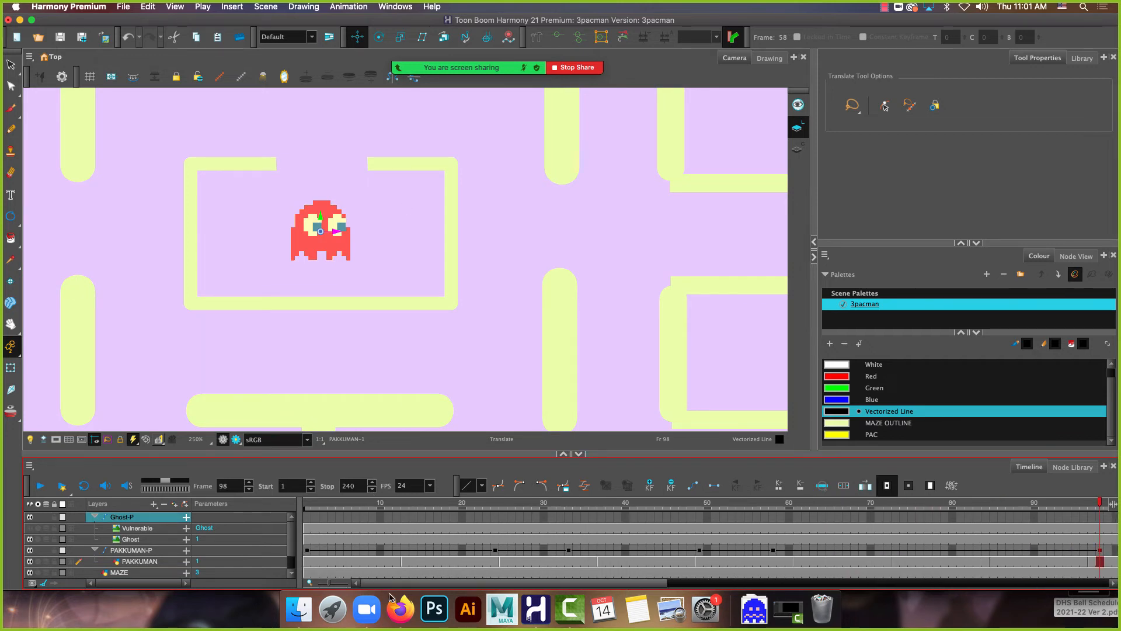
{"action": "left_click", "coordinate": [309, 518]}
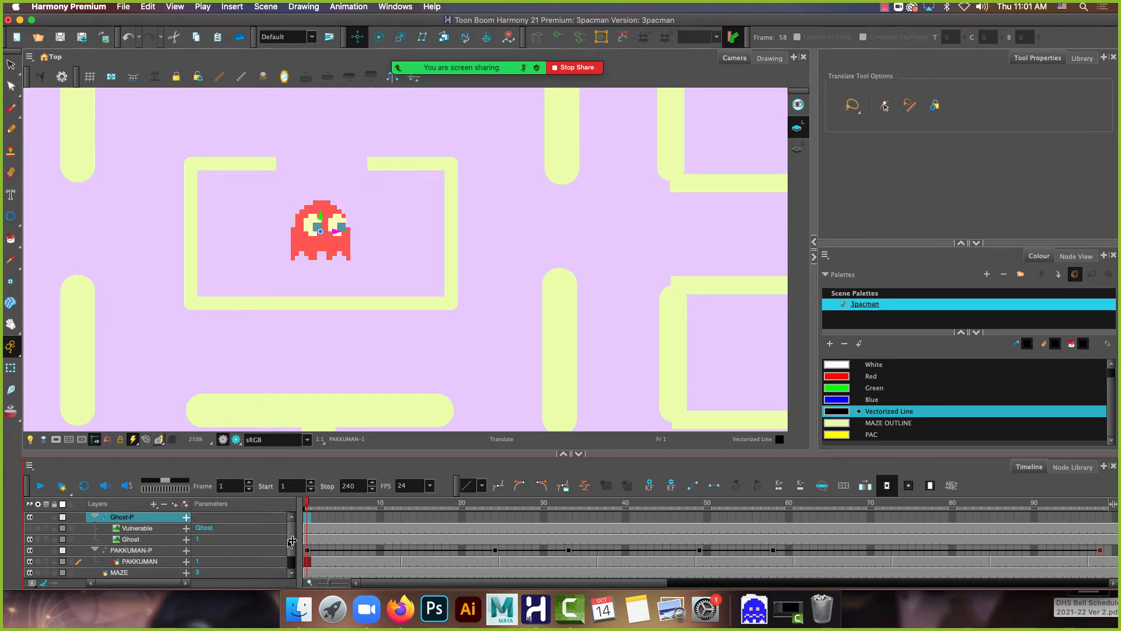
Briefly show and hide the Vulnerable layer, and turn on the display of the Ghost-P peg's control
{"action": "left_click", "coordinate": [30, 528]}
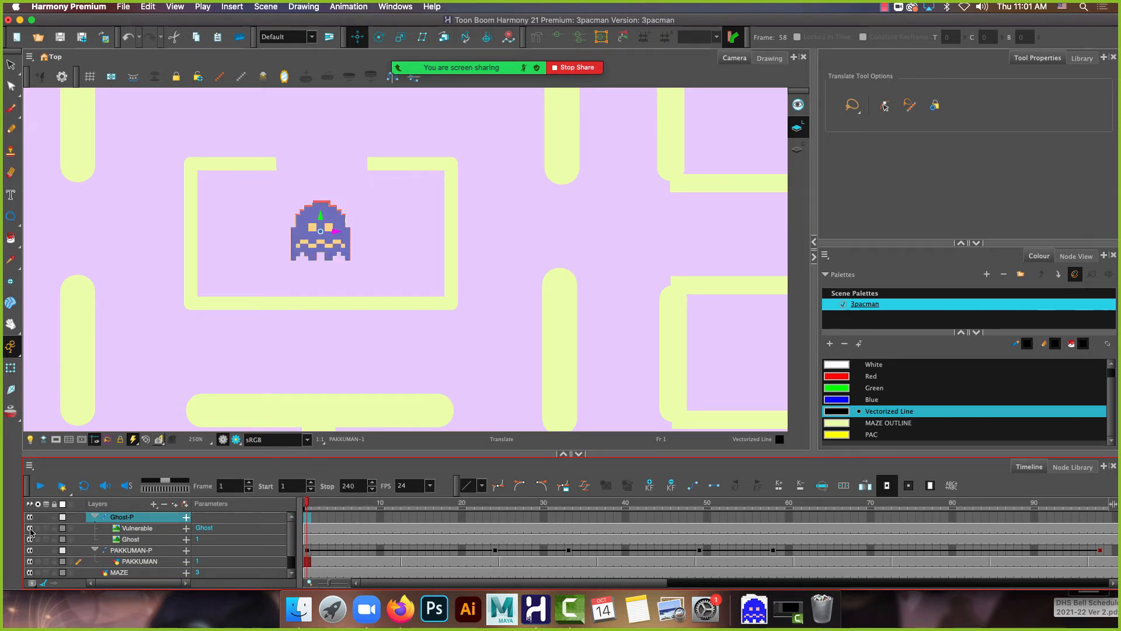
{"action": "left_click", "coordinate": [31, 528]}
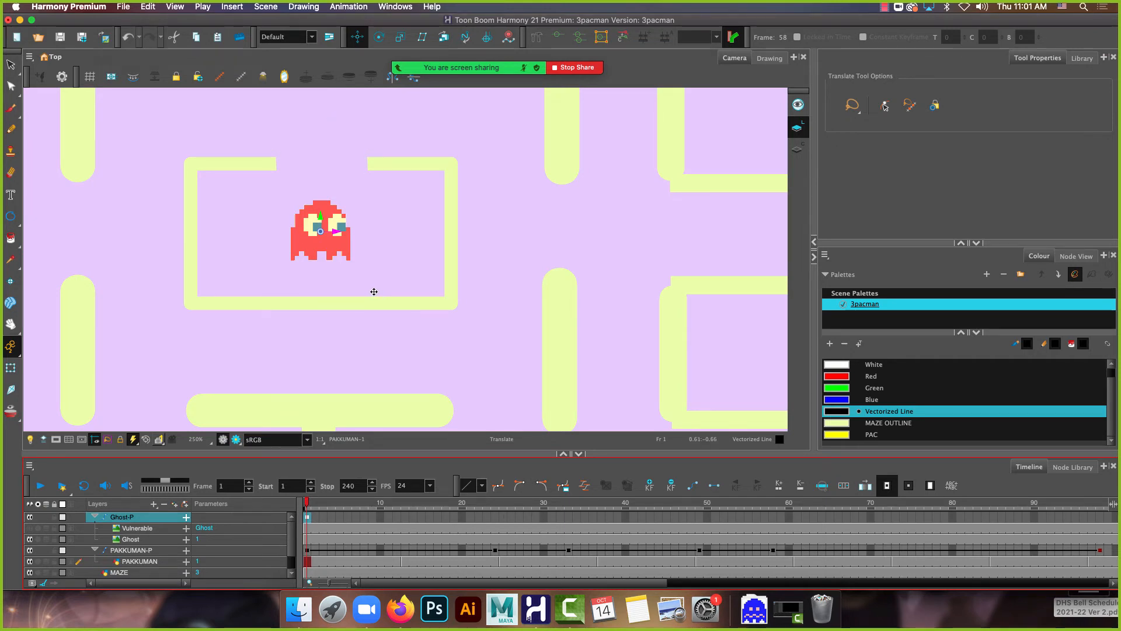
{"action": "left_click", "coordinate": [176, 6]}
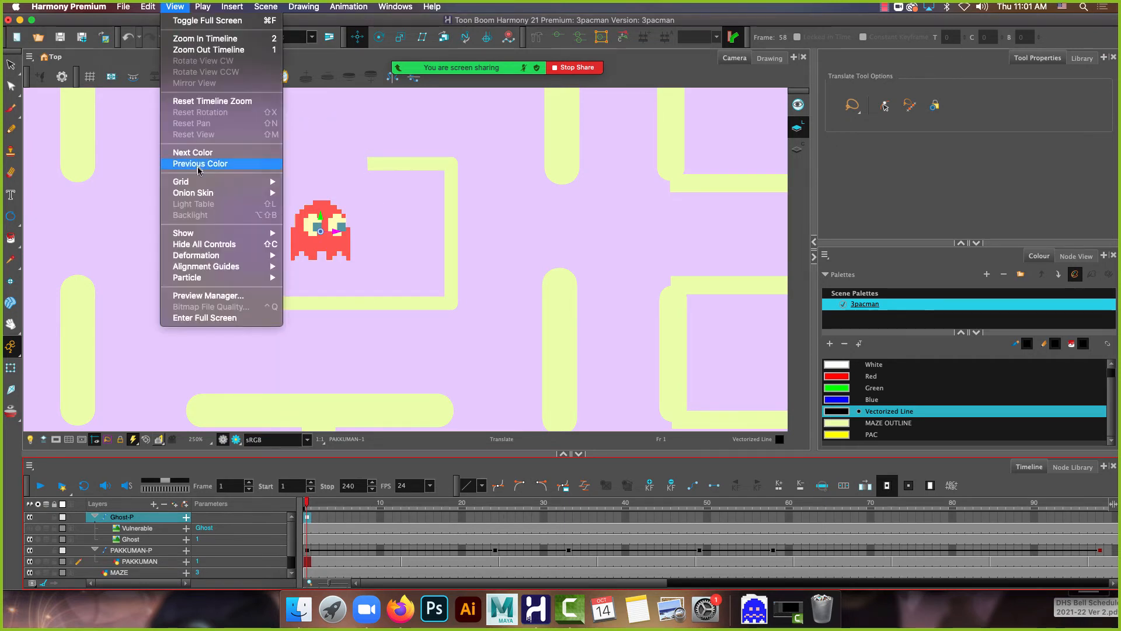
{"action": "mouse_move", "coordinate": [217, 236]}
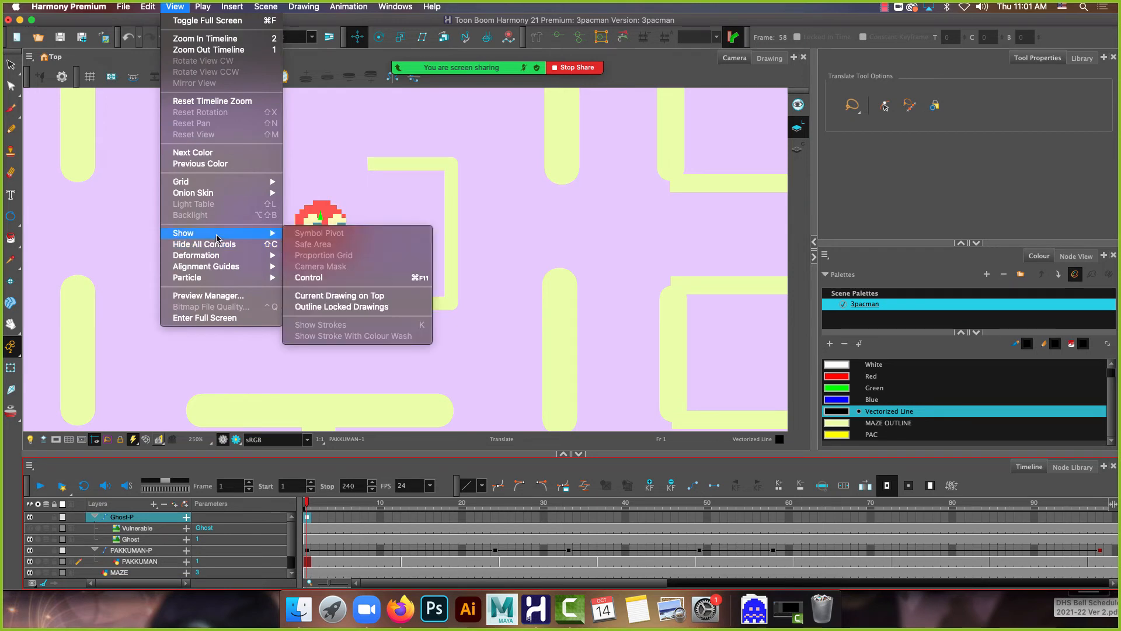
{"action": "left_click", "coordinate": [364, 278]}
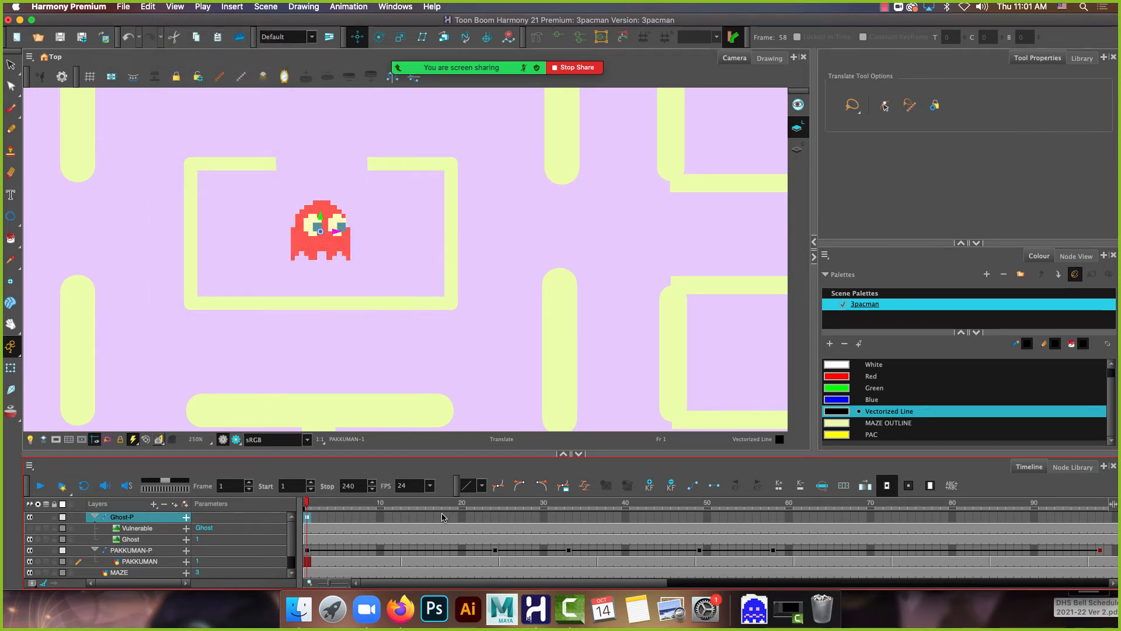
At frame 10, move the Ghost-P peg straight up out of the central pen into the corridor above with the Translate tool
{"action": "scroll", "coordinate": [325, 229], "scroll_direction": "down", "scroll_amount": 3}
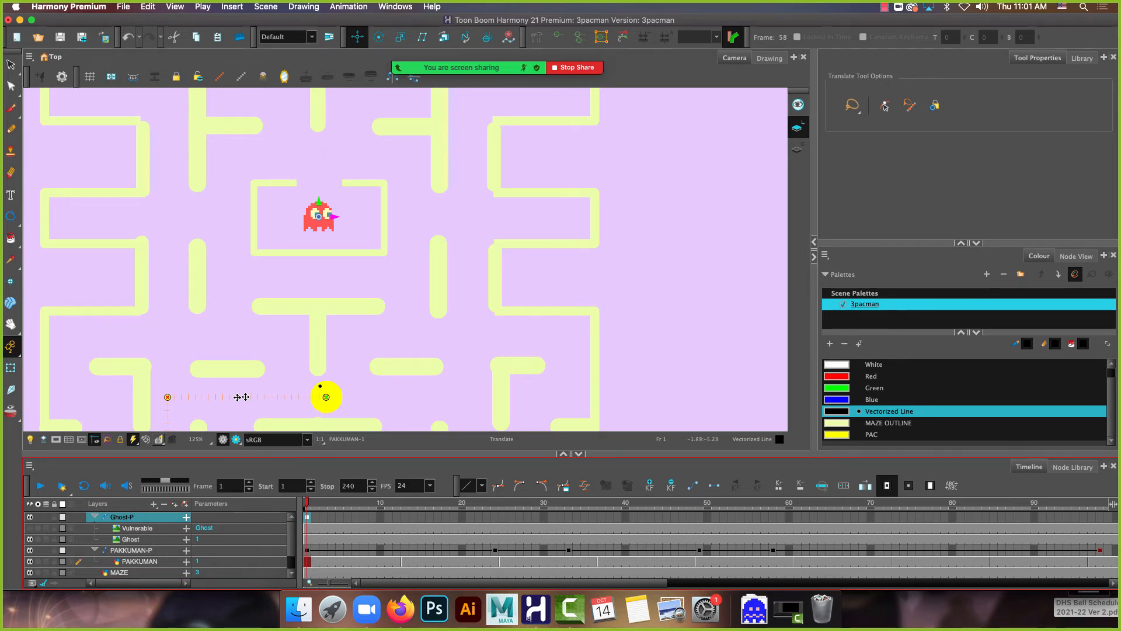
{"action": "left_click", "coordinate": [381, 518]}
{"action": "left_click_drag", "start_coordinate": [319, 202], "coordinate": [318, 150]}
{"action": "scroll", "coordinate": [319, 150], "scroll_direction": "up", "scroll_amount": 3}
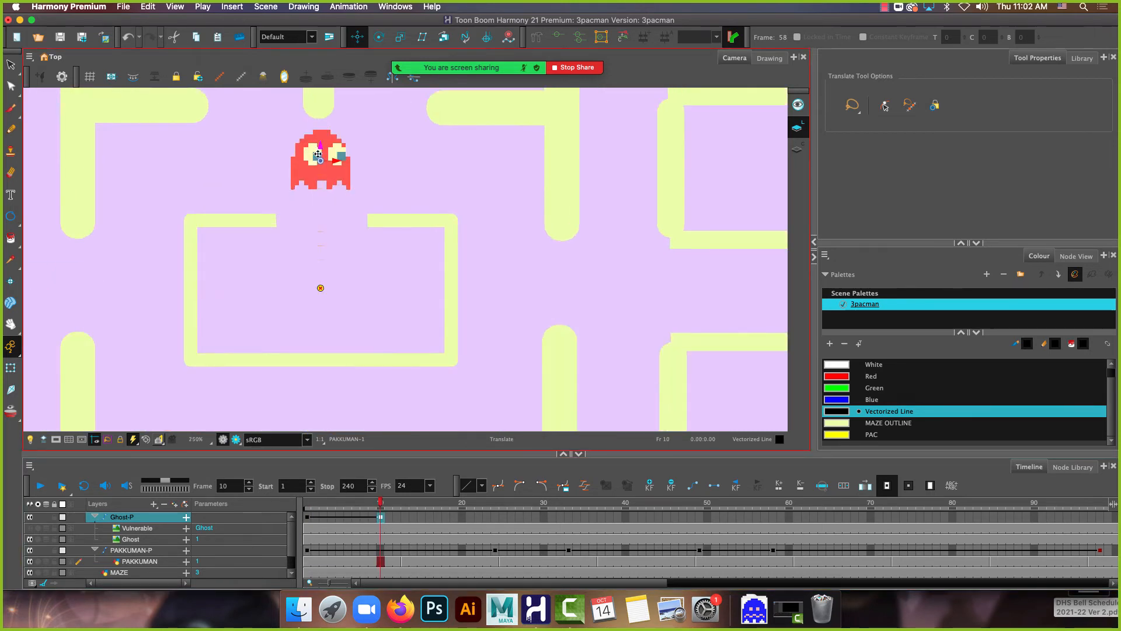
{"action": "scroll", "coordinate": [318, 150], "scroll_direction": "up", "scroll_amount": 2}
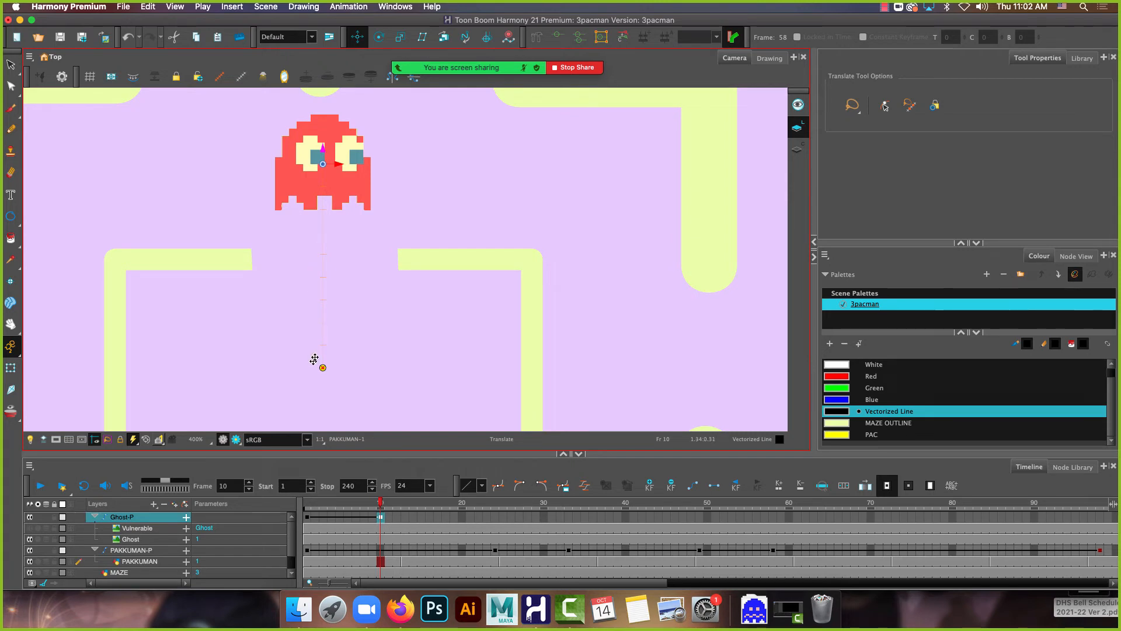
{"action": "left_click_drag", "start_coordinate": [325, 139], "coordinate": [326, 133]}
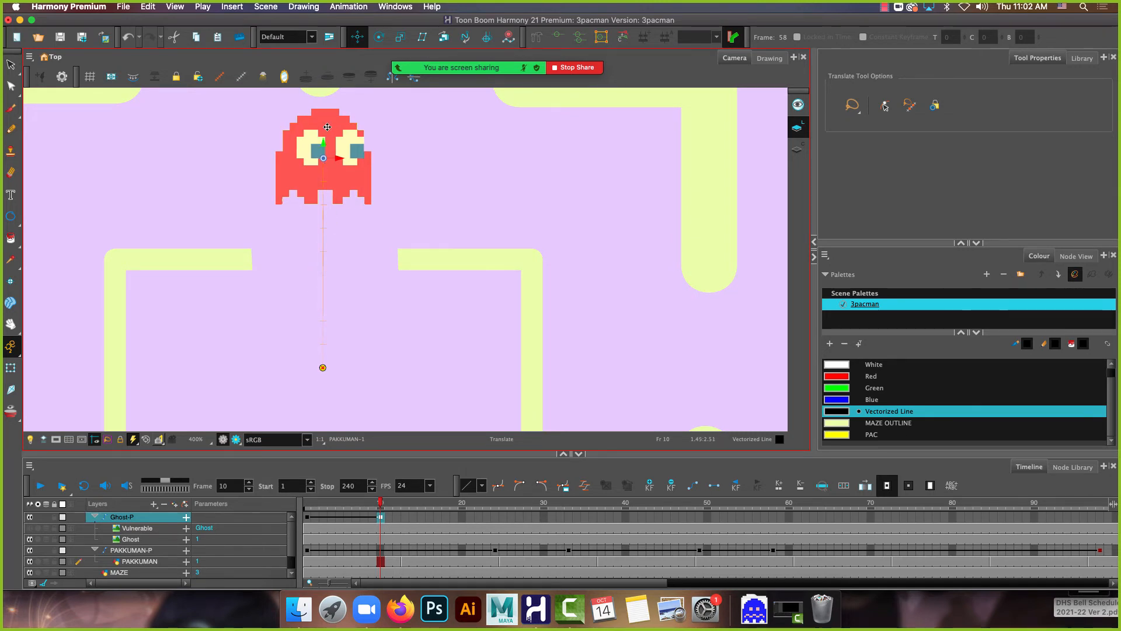
At frame 22, move the Ghost-P peg right along the corridor above the pen to just before the vertical wall
{"action": "left_click", "coordinate": [487, 518]}
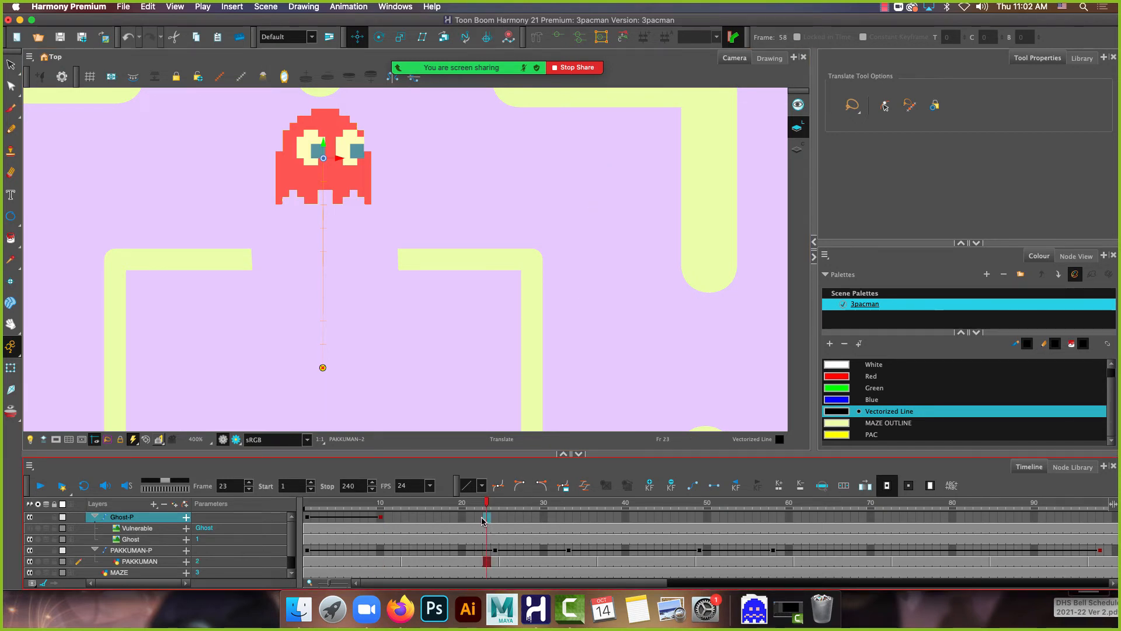
{"action": "left_click", "coordinate": [475, 517]}
{"action": "left_click_drag", "start_coordinate": [339, 157], "coordinate": [635, 167]}
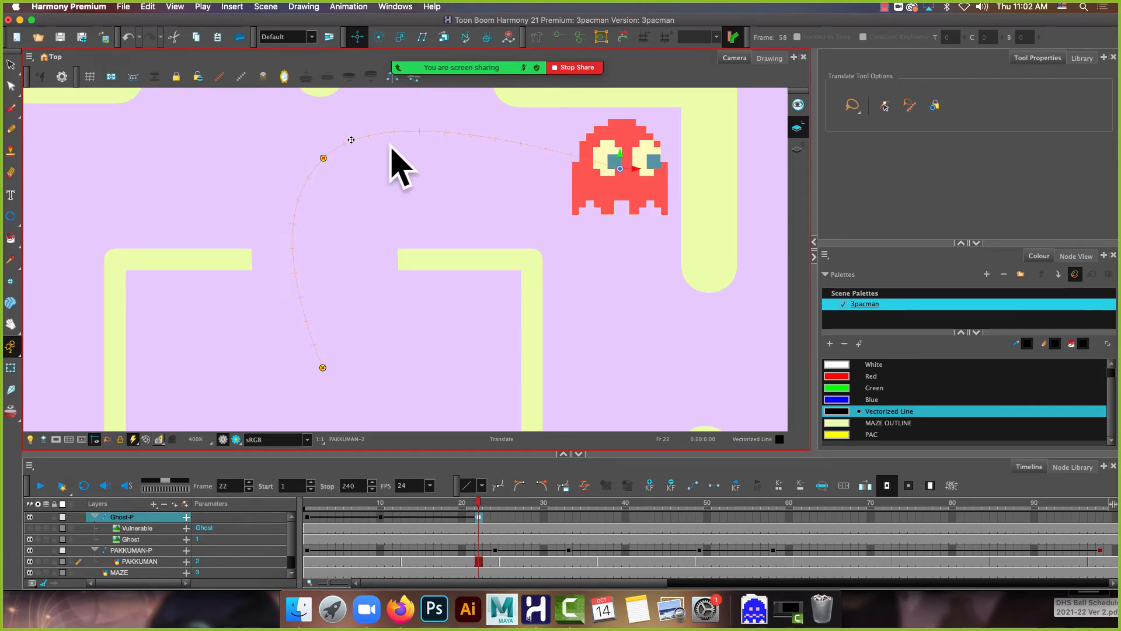
Select the ghost path's corner point at frame 10 with the Transform tool and set its tension to 1
{"action": "left_click", "coordinate": [11, 370]}
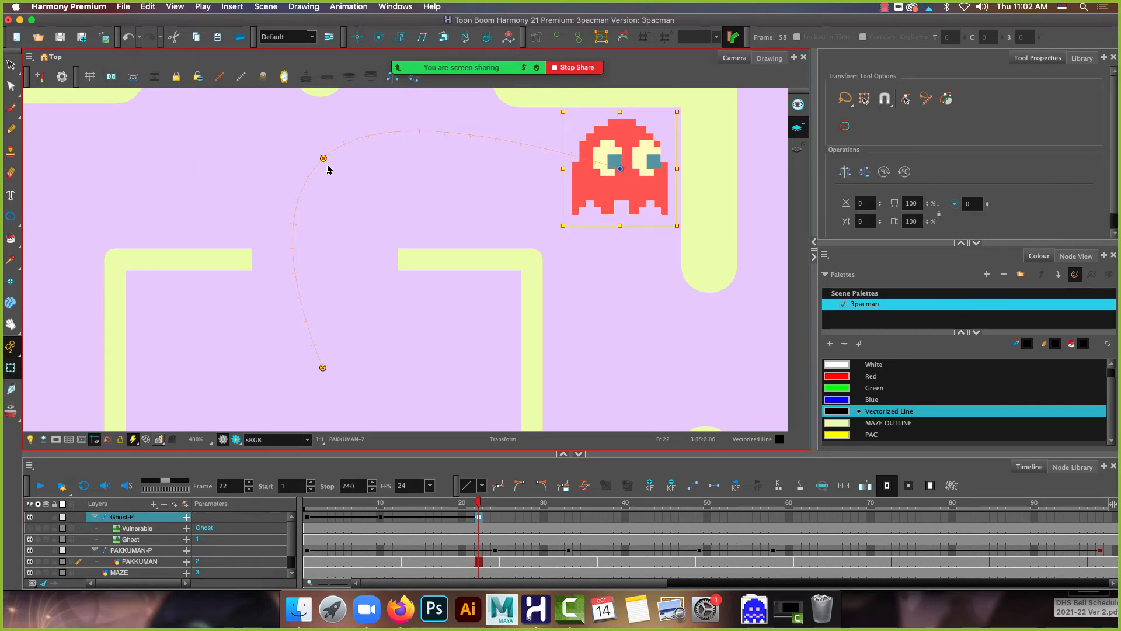
{"action": "left_click", "coordinate": [324, 158]}
{"action": "double_click", "coordinate": [950, 40]}
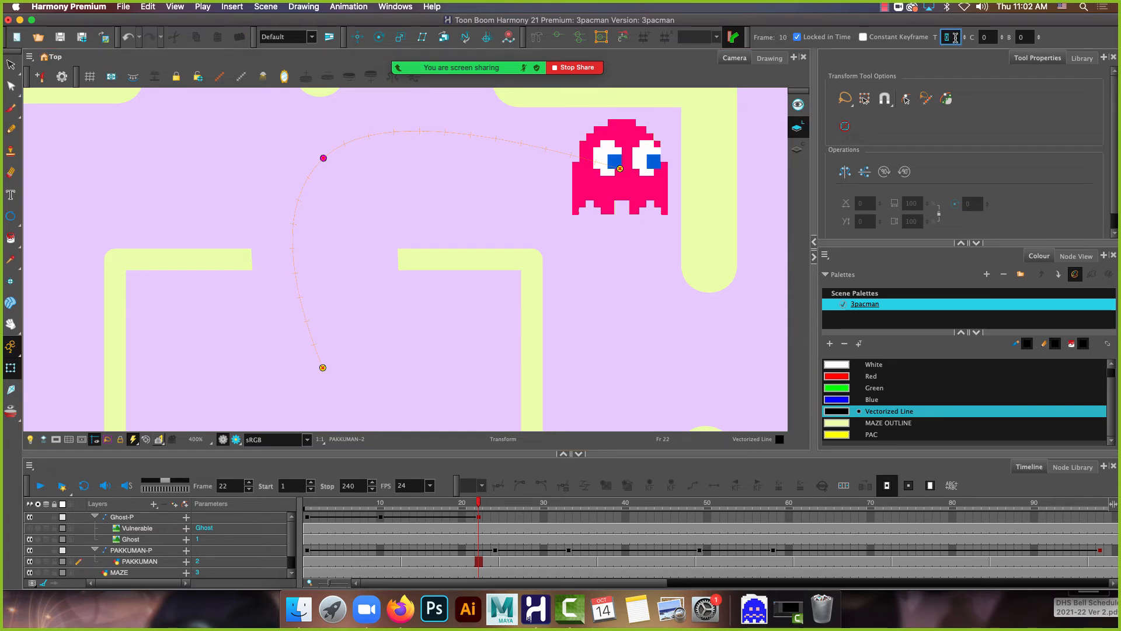
{"action": "type", "text": "1"}
{"action": "key", "text": "Return"}
{"action": "scroll", "coordinate": [330, 166], "scroll_direction": "up", "scroll_amount": 1}
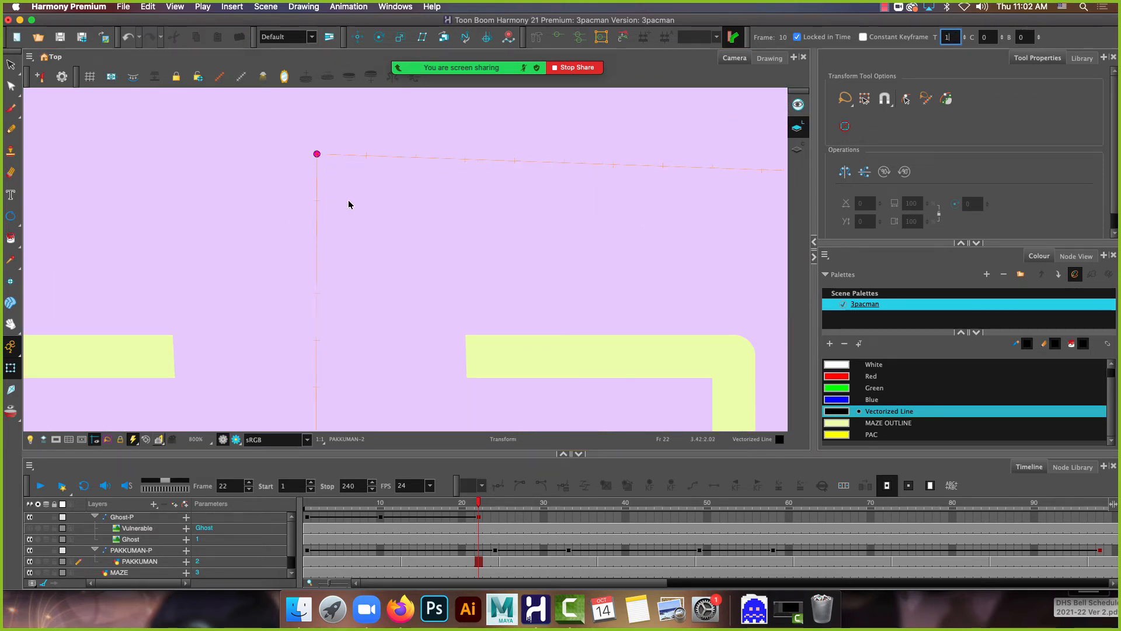
Move the Ghost-P keyframe from frame 22 to frame 24 and nudge the peg slightly up with the Translate tool
{"action": "left_click", "coordinate": [479, 519]}
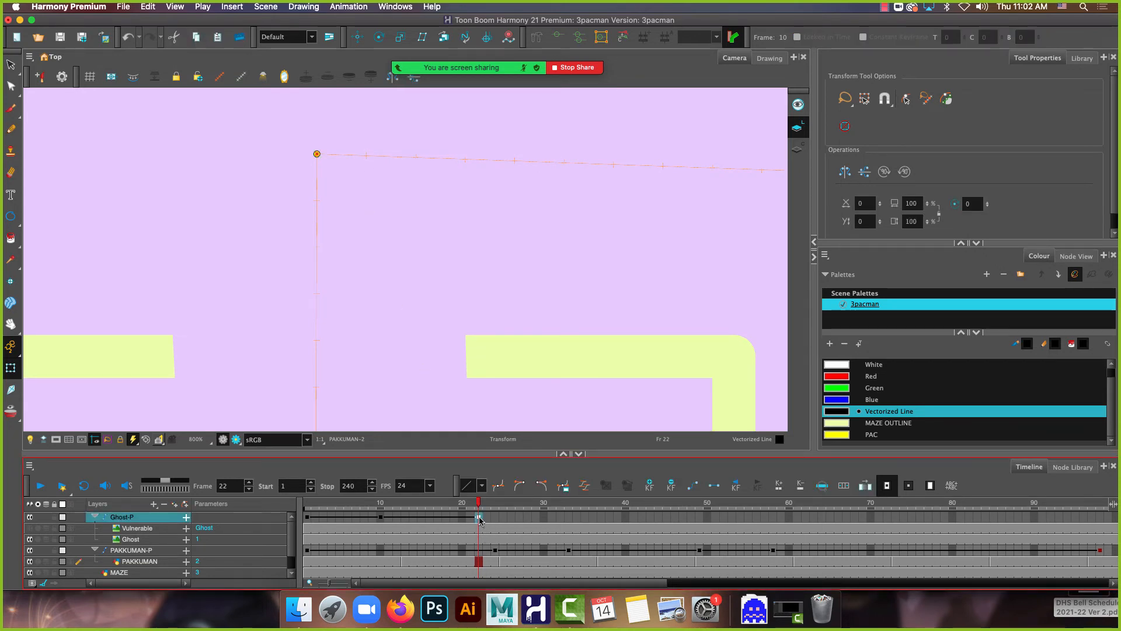
{"action": "left_click_drag", "start_coordinate": [480, 518], "coordinate": [495, 518]}
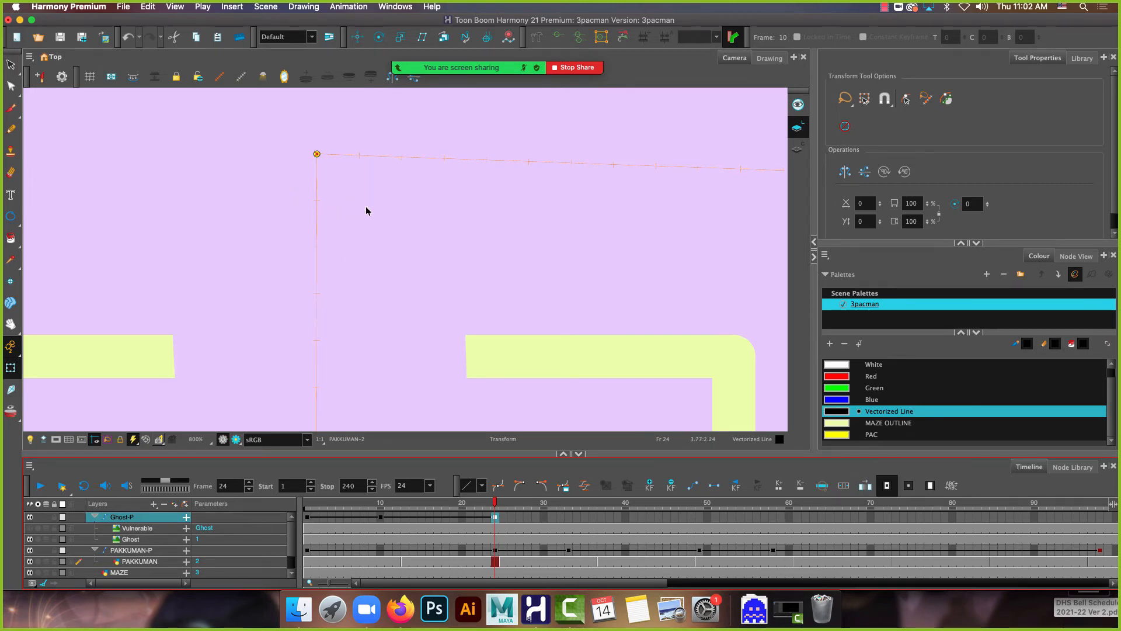
{"action": "scroll", "coordinate": [415, 264], "scroll_direction": "down", "scroll_amount": 4}
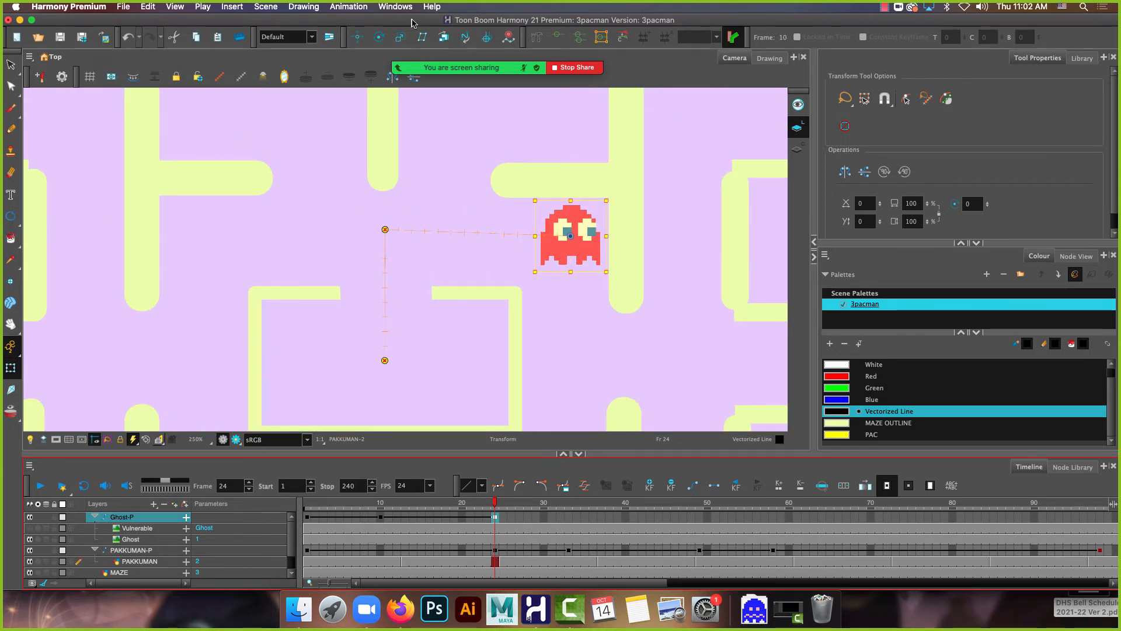
{"action": "left_click", "coordinate": [356, 37]}
{"action": "left_click_drag", "start_coordinate": [571, 219], "coordinate": [571, 218]}
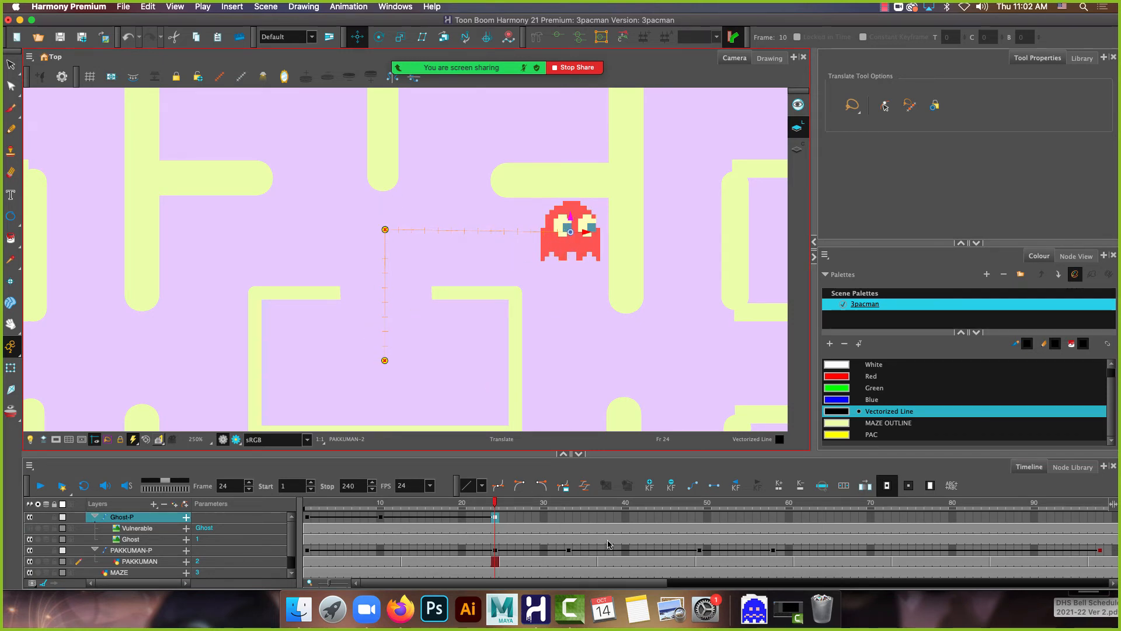
Move the Ghost-P peg straight down beside the pen at frame 34, and right through the gap in the vertical wall at frame 44
{"action": "left_click", "coordinate": [576, 525]}
{"action": "left_click_drag", "start_coordinate": [570, 218], "coordinate": [573, 339]}
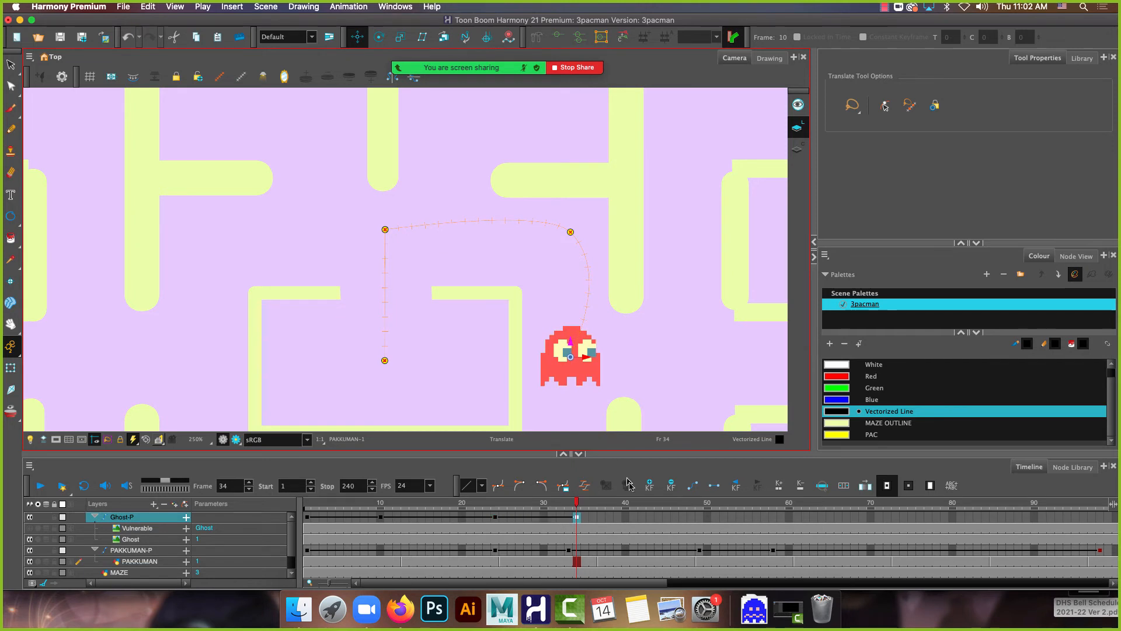
{"action": "left_click", "coordinate": [660, 521]}
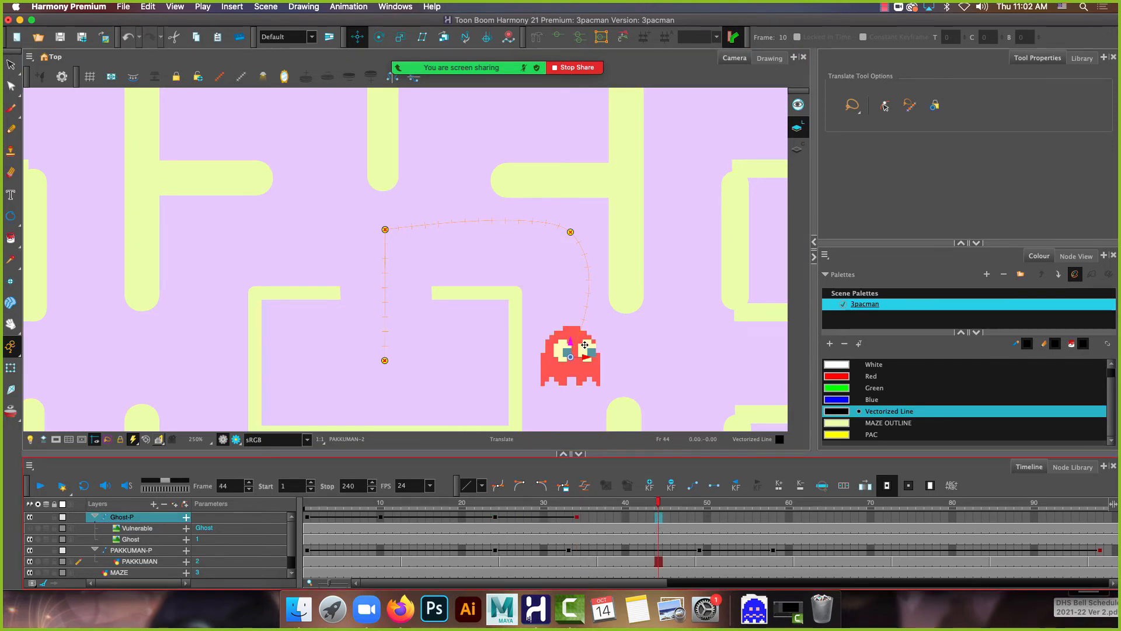
{"action": "left_click_drag", "start_coordinate": [584, 359], "coordinate": [700, 360]}
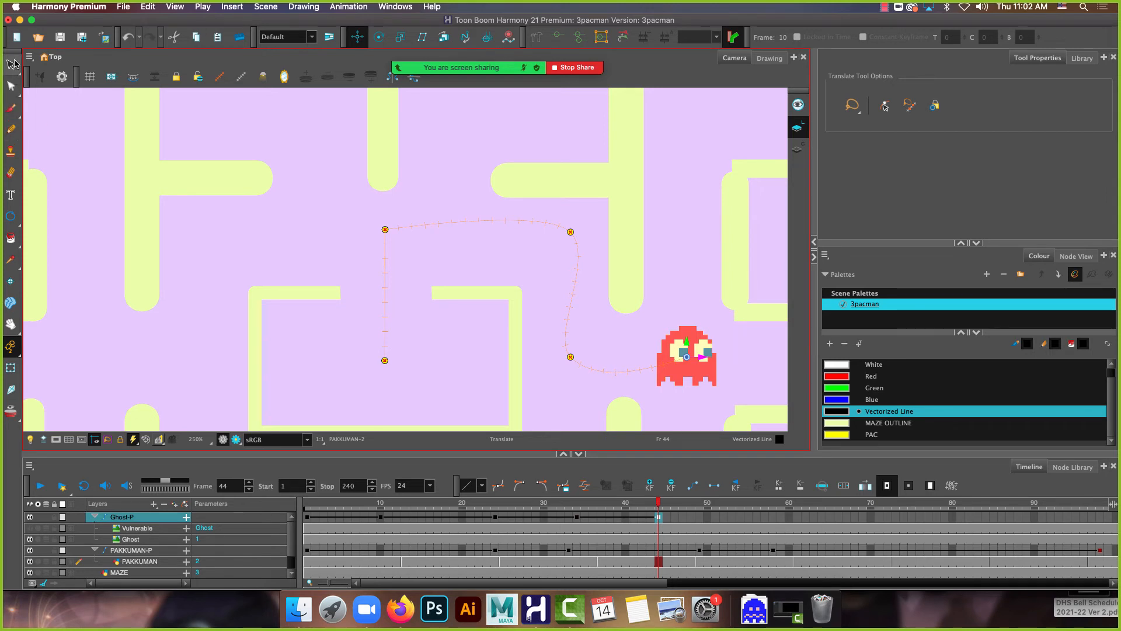
Set the tension of the ghost path's corner points at frames 24 and 34 to 1
{"action": "left_click", "coordinate": [571, 233]}
{"action": "double_click", "coordinate": [951, 39]}
{"action": "type", "text": "1"}
{"action": "key", "text": "Return"}
{"action": "left_click", "coordinate": [572, 357]}
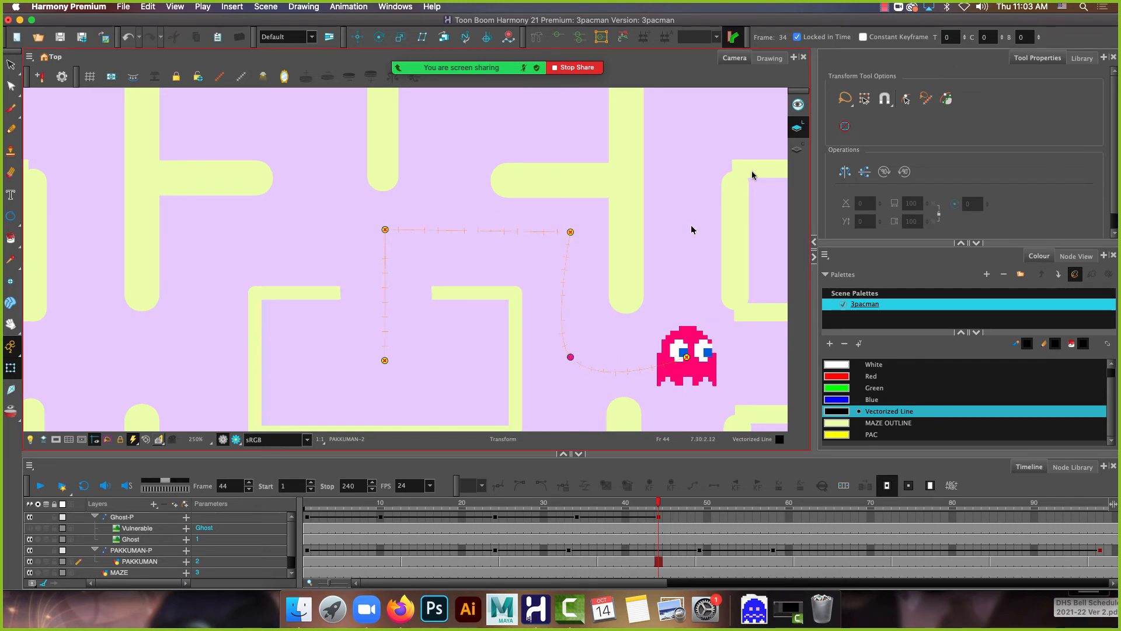
{"action": "double_click", "coordinate": [951, 36]}
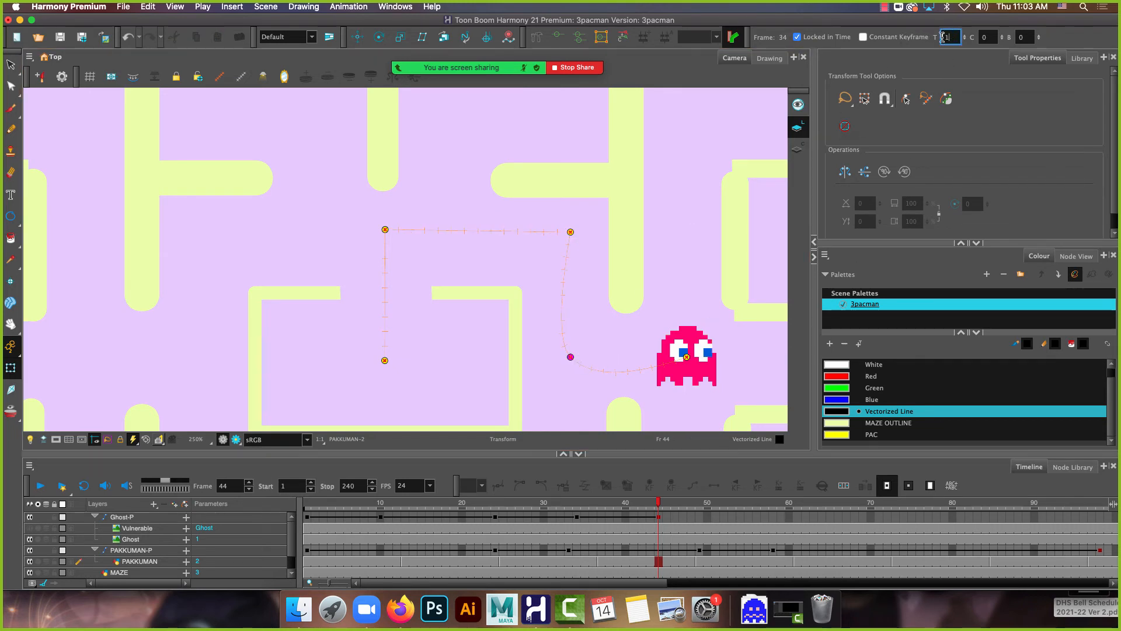
{"action": "type", "text": "1"}
Examine the ghost's motion path corners and its position in the maze relative to Pac-Man's path
{"action": "scroll", "coordinate": [560, 241], "scroll_direction": "up", "scroll_amount": 2}
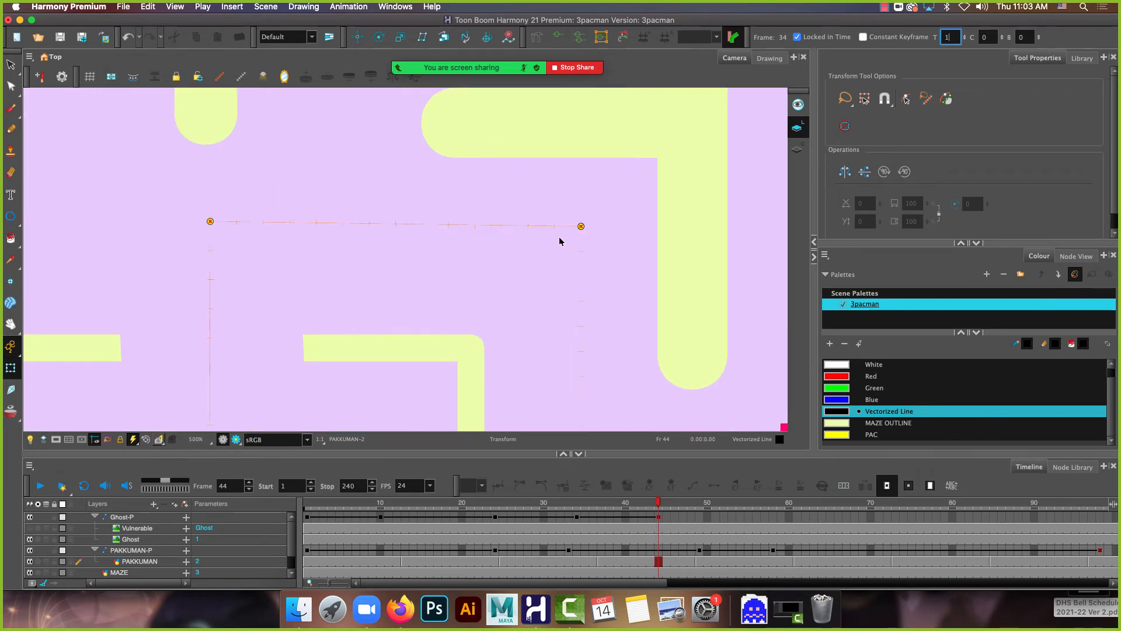
{"action": "scroll", "coordinate": [542, 258], "scroll_direction": "down", "scroll_amount": 2}
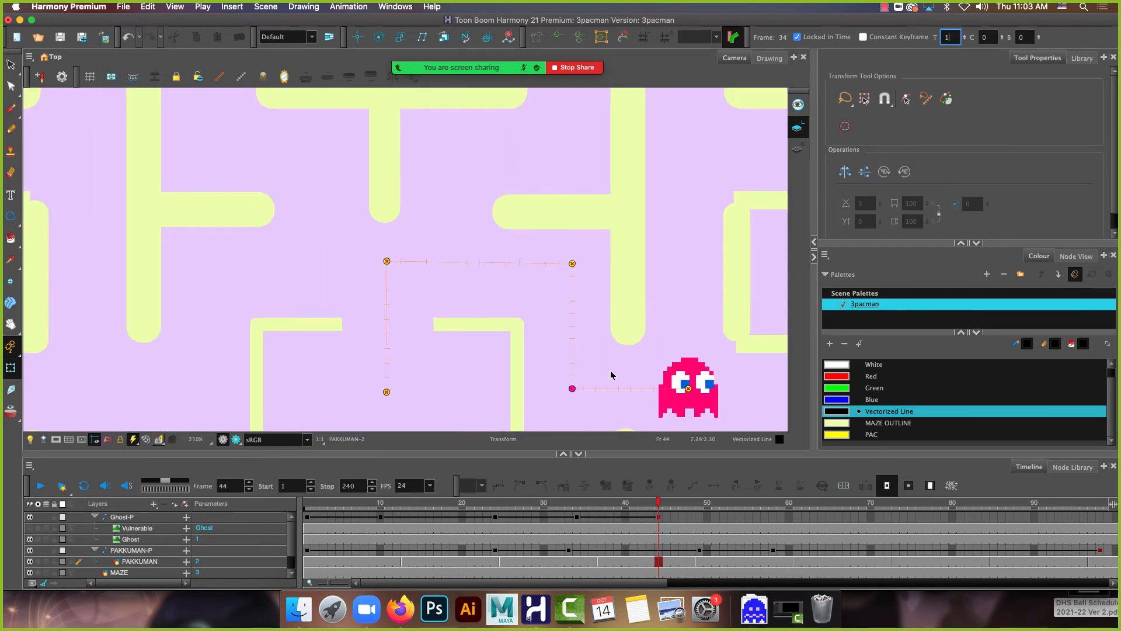
{"action": "scroll", "coordinate": [587, 386], "scroll_direction": "up", "scroll_amount": 1}
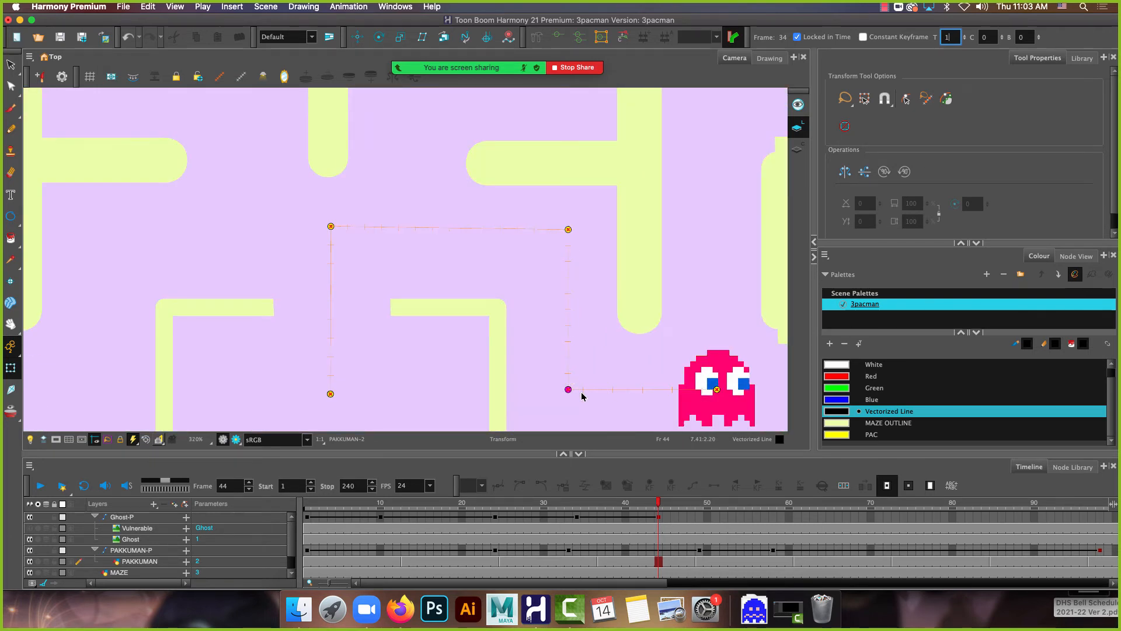
{"action": "scroll", "coordinate": [646, 329], "scroll_direction": "down", "scroll_amount": 4}
{"action": "left_click_drag", "start_coordinate": [571, 343], "coordinate": [496, 279]}
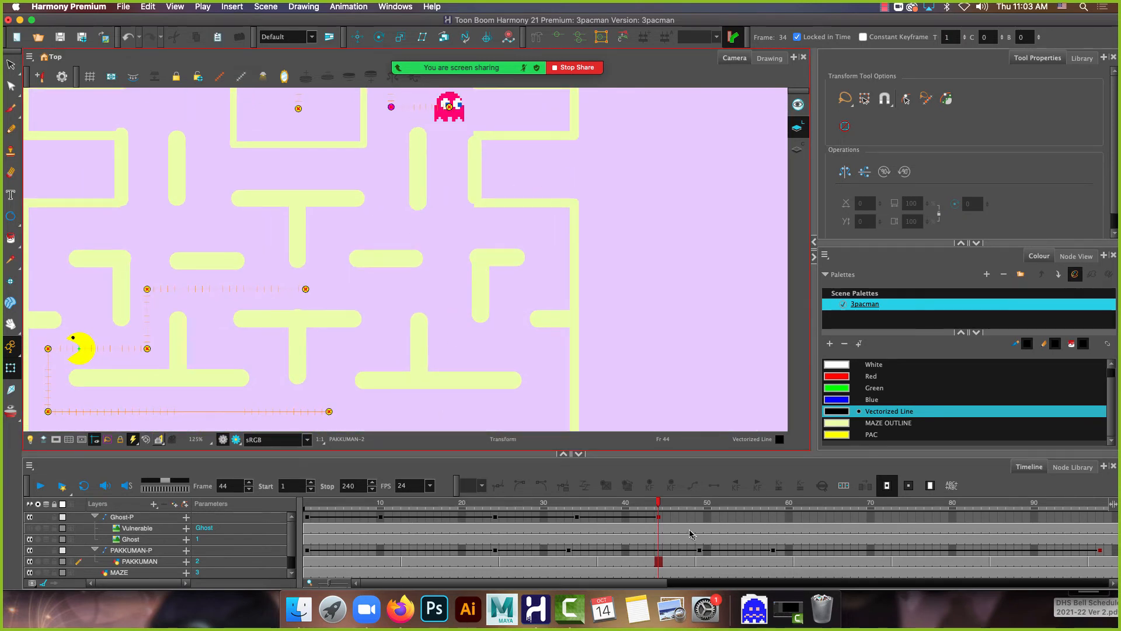
{"action": "key", "text": "space"}
{"action": "left_click_drag", "start_coordinate": [453, 195], "coordinate": [458, 285]}
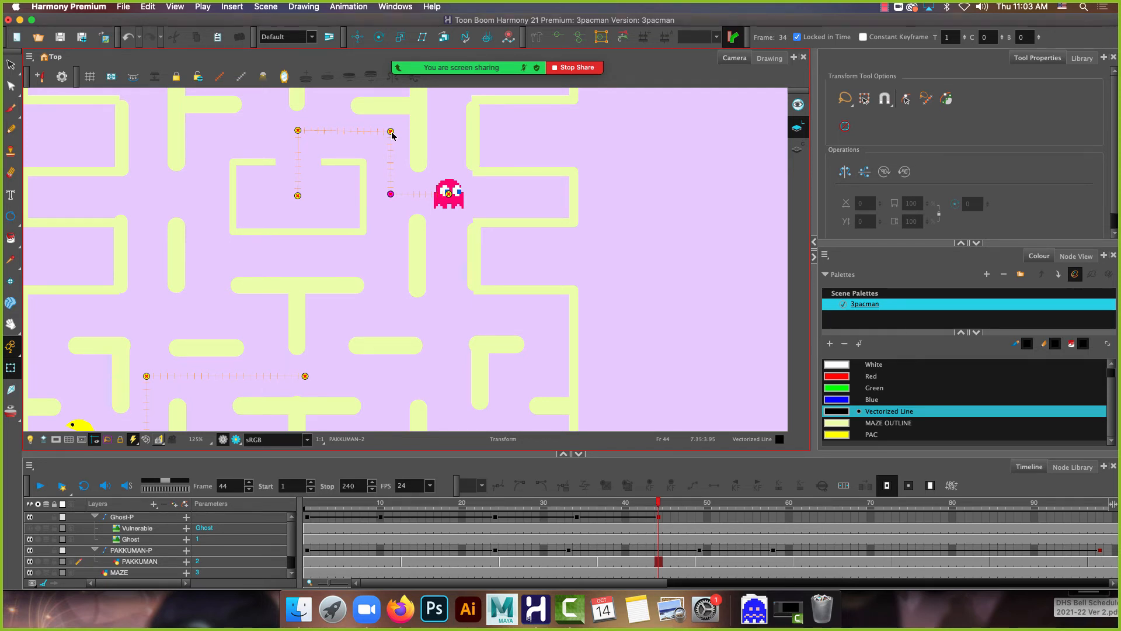
At frame 72, translate the Ghost-P peg straight down to the corridor level with Pac-Man's upper horizontal path
{"action": "left_click", "coordinate": [659, 517]}
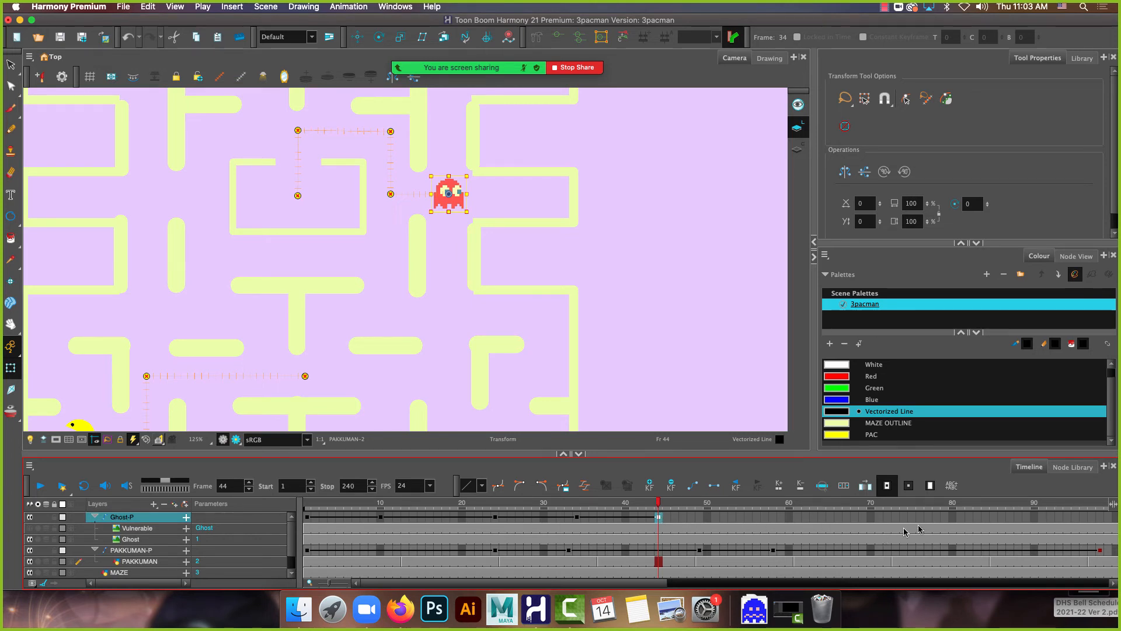
{"action": "left_click", "coordinate": [887, 518]}
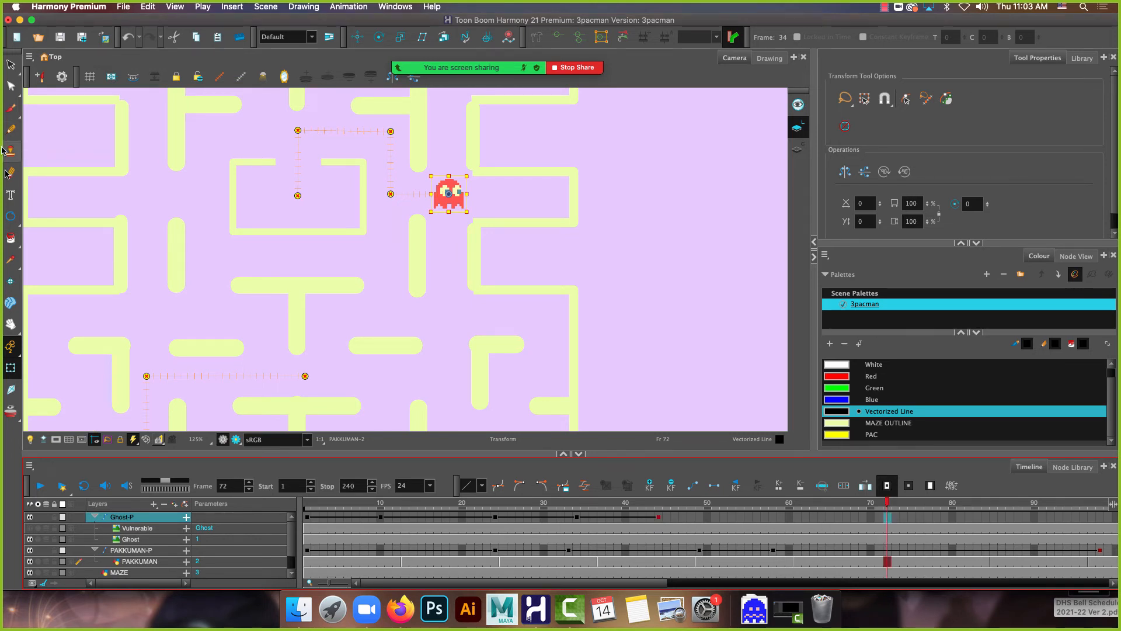
{"action": "left_click", "coordinate": [357, 36]}
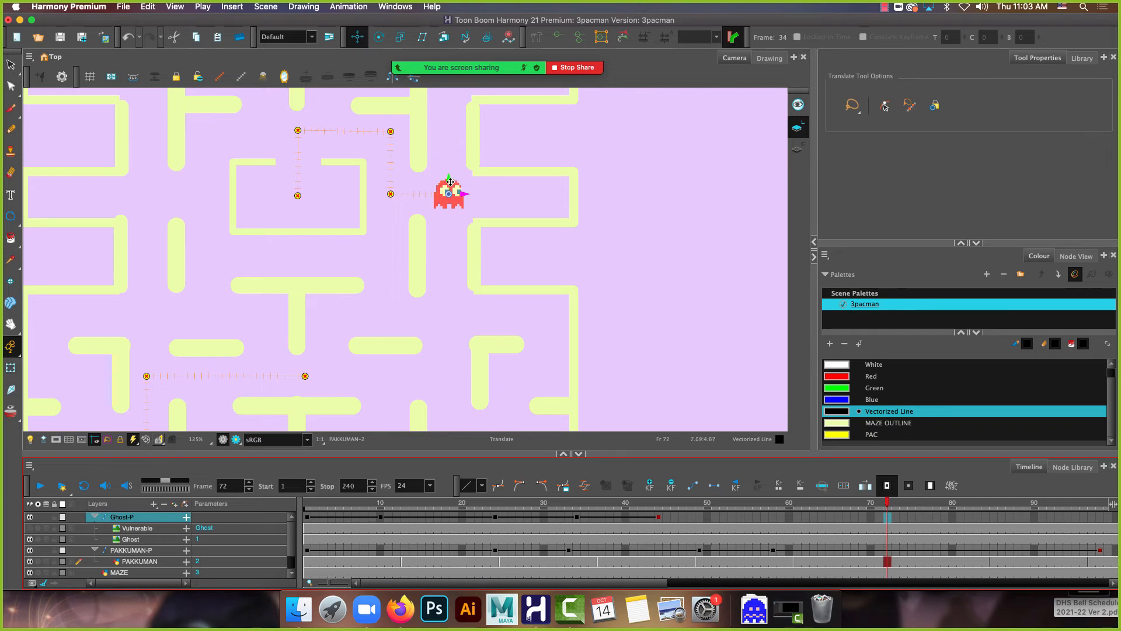
{"action": "left_click_drag", "start_coordinate": [439, 181], "coordinate": [440, 360]}
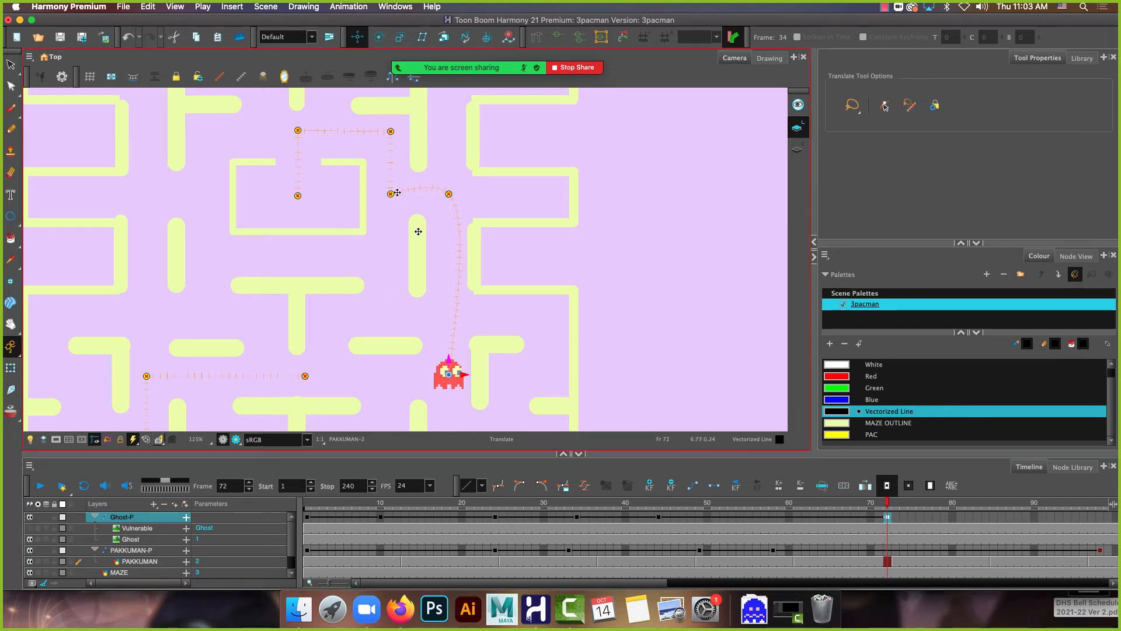
Set the tension of the ghost path's corner point at frame 44 to 1 and check the corner up close
{"action": "left_click", "coordinate": [10, 368]}
{"action": "left_click", "coordinate": [449, 194]}
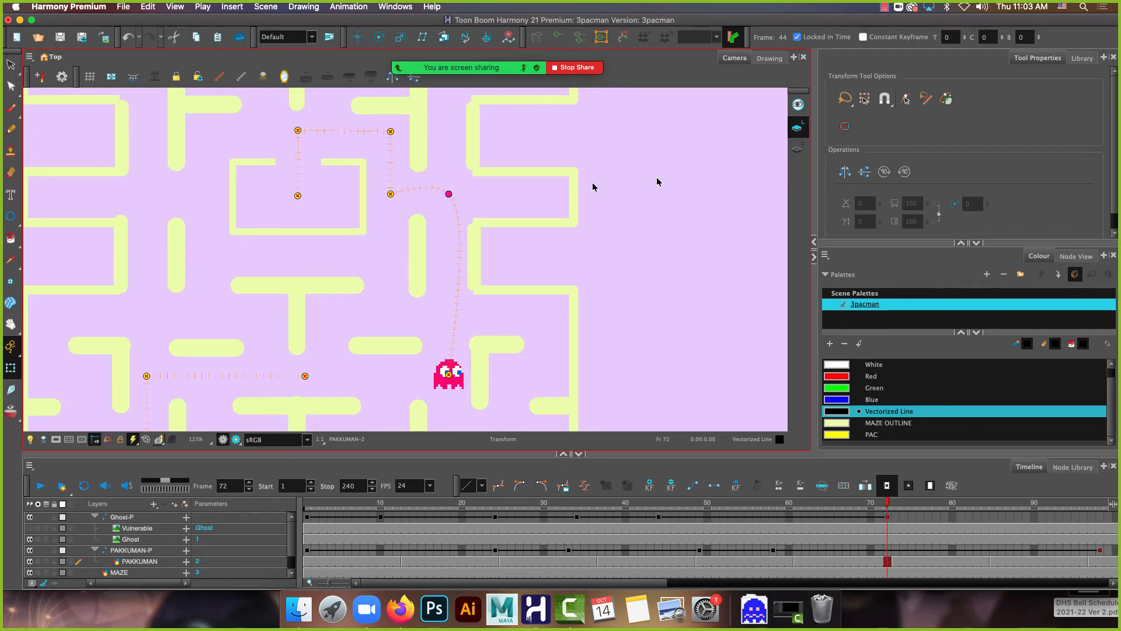
{"action": "left_click", "coordinate": [958, 38]}
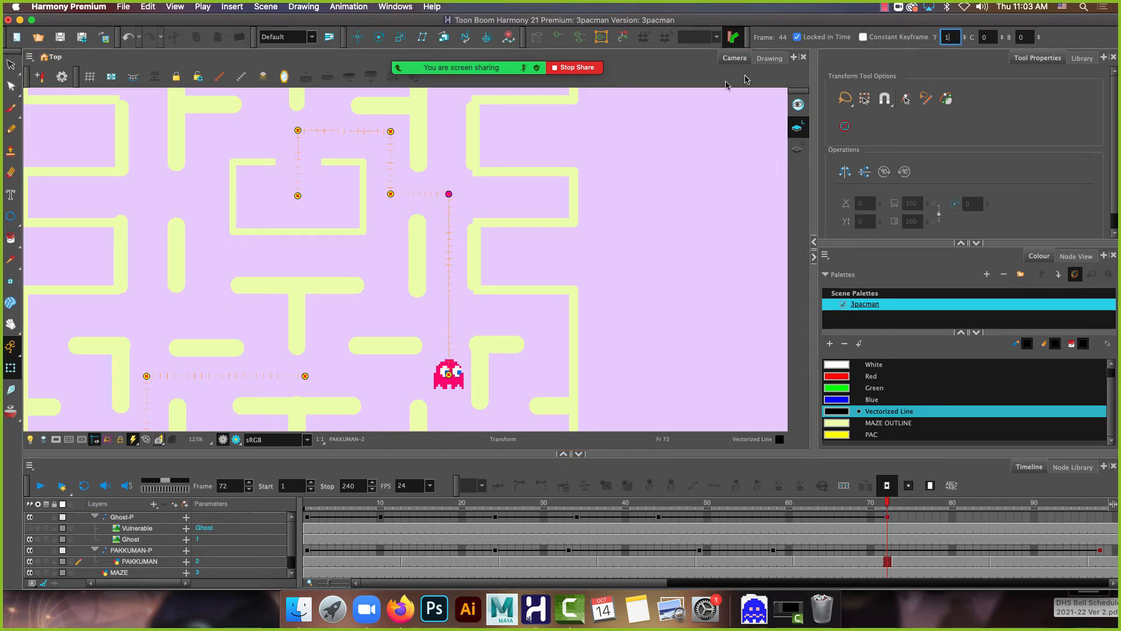
{"action": "scroll", "coordinate": [448, 195], "scroll_direction": "up", "scroll_amount": 5}
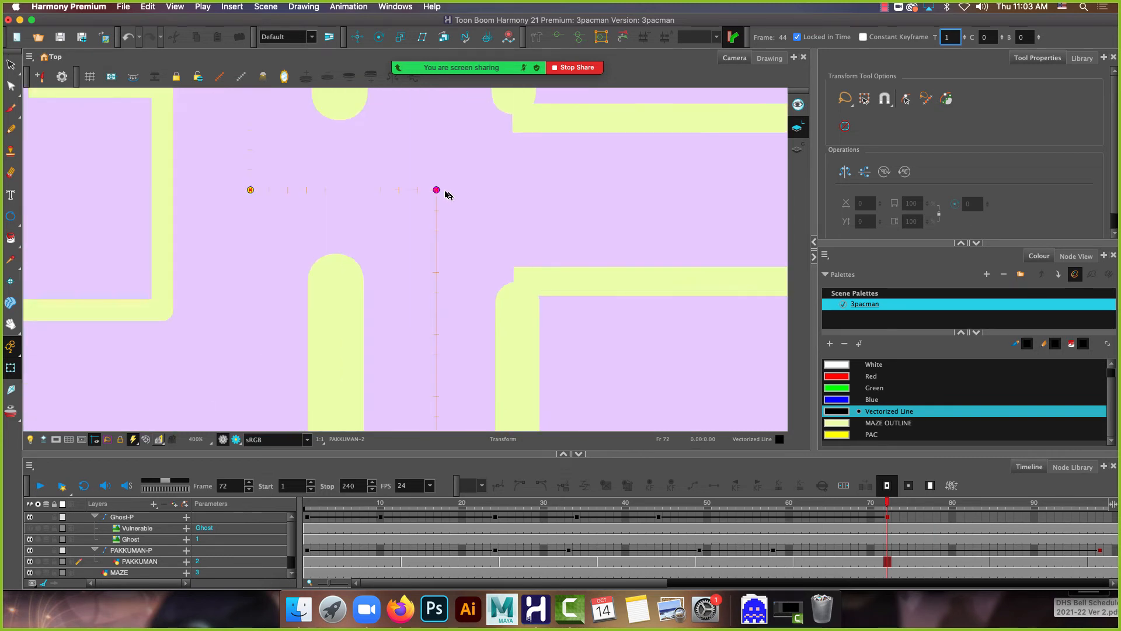
{"action": "scroll", "coordinate": [447, 194], "scroll_direction": "up", "scroll_amount": 2}
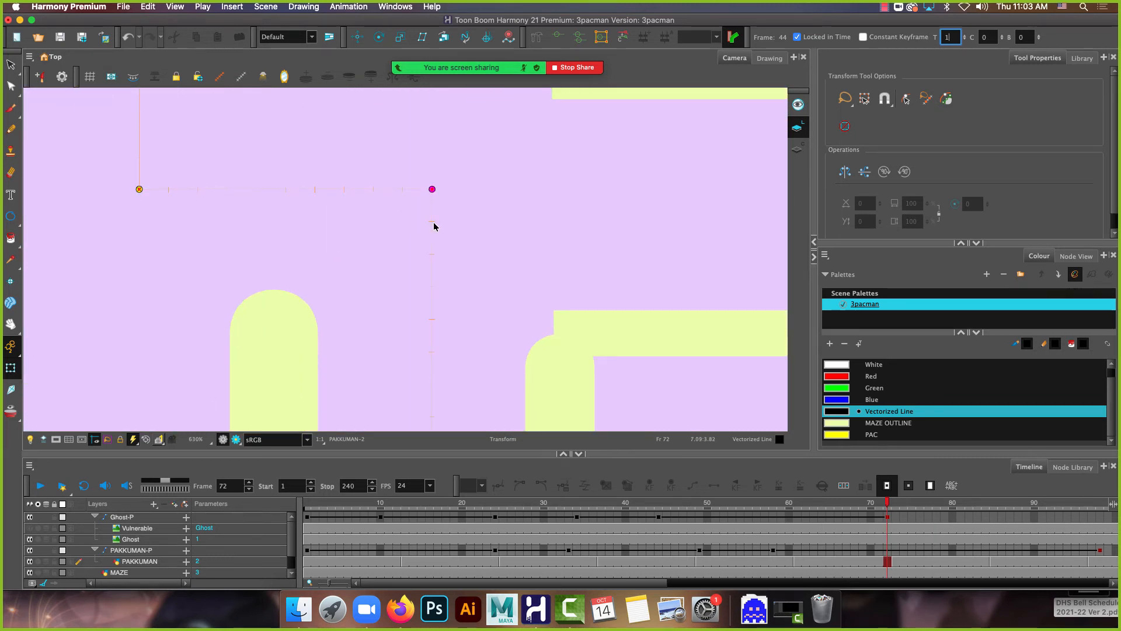
{"action": "scroll", "coordinate": [434, 227], "scroll_direction": "down", "scroll_amount": 4}
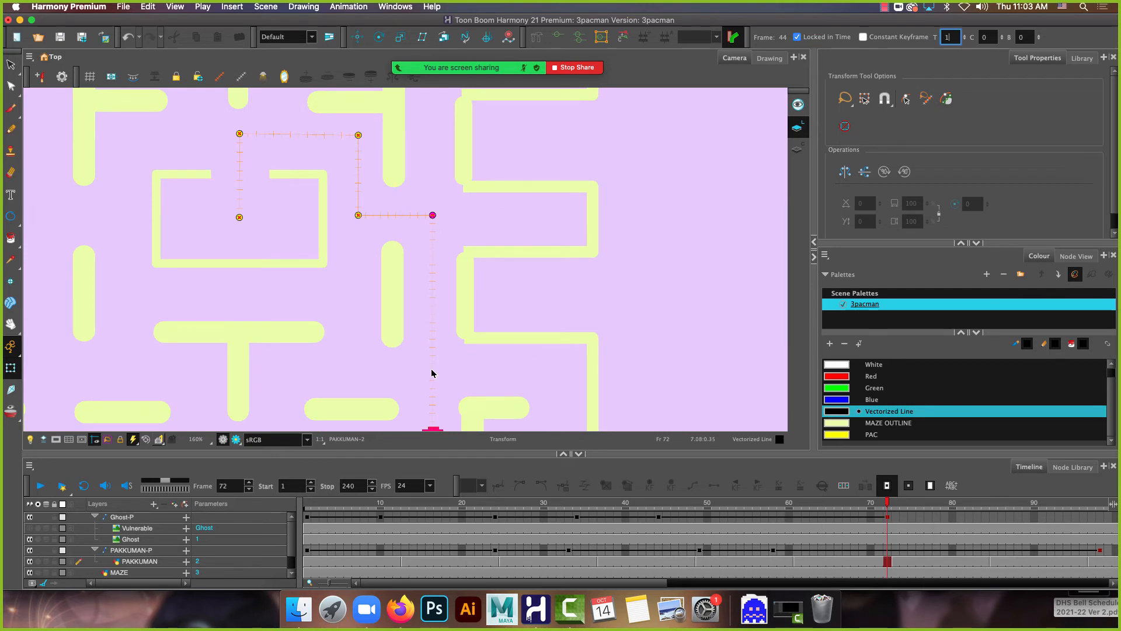
Examine the ghost's position at frame 72 relative to Pac-Man, his motion path and the surrounding maze corridors
{"action": "left_click_drag", "start_coordinate": [412, 425], "coordinate": [477, 259]}
{"action": "scroll", "coordinate": [477, 259], "scroll_direction": "up", "scroll_amount": 1}
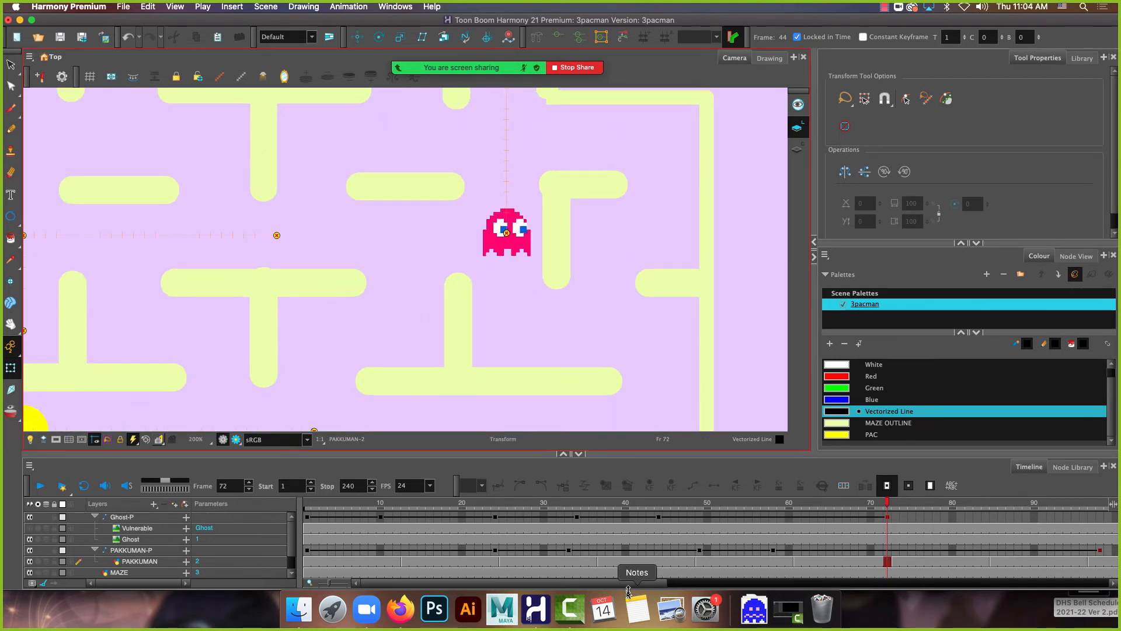
{"action": "scroll", "coordinate": [581, 543], "scroll_direction": "right", "scroll_amount": 5}
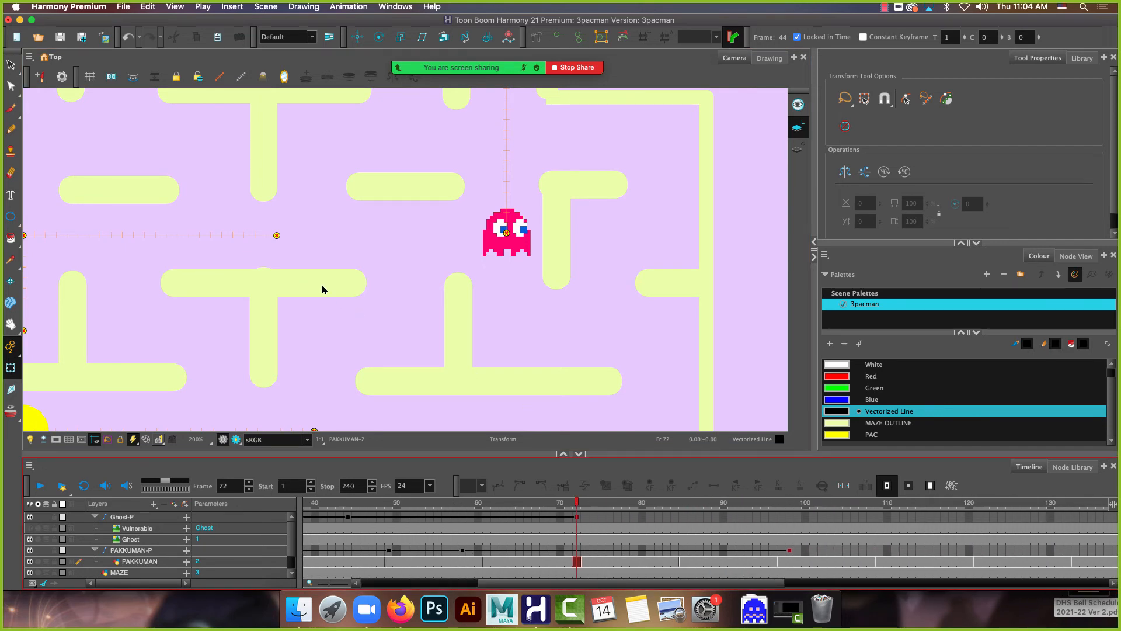
{"action": "scroll", "coordinate": [323, 287], "scroll_direction": "up", "scroll_amount": 2}
{"action": "scroll", "coordinate": [324, 292], "scroll_direction": "down", "scroll_amount": 1}
{"action": "left_click_drag", "start_coordinate": [401, 325], "coordinate": [478, 247]}
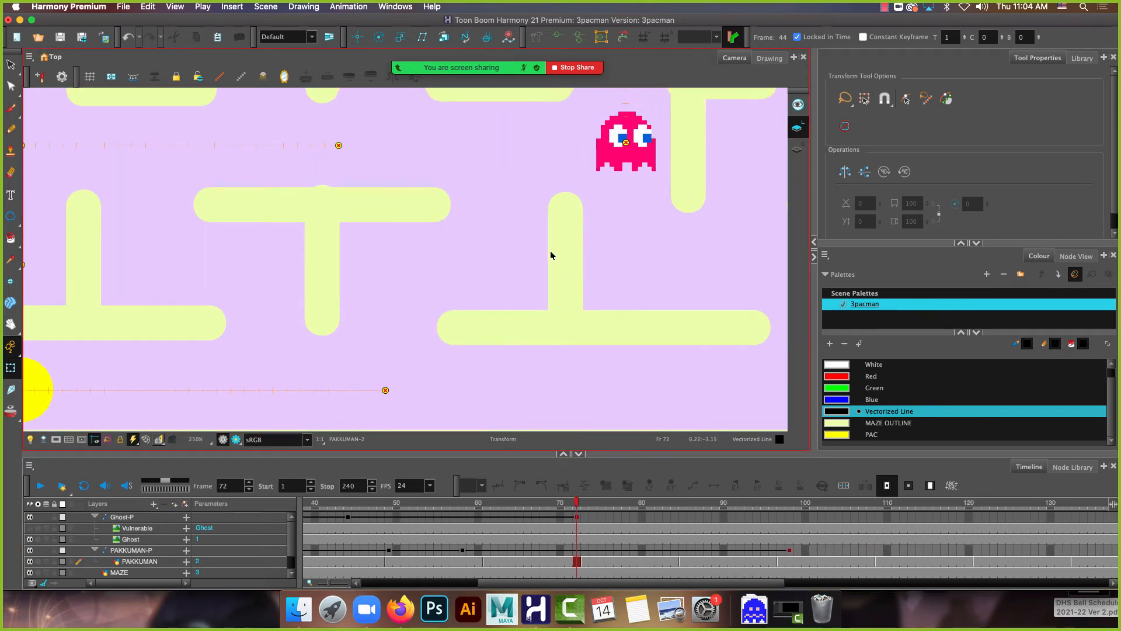
{"action": "left_click_drag", "start_coordinate": [172, 262], "coordinate": [251, 264]}
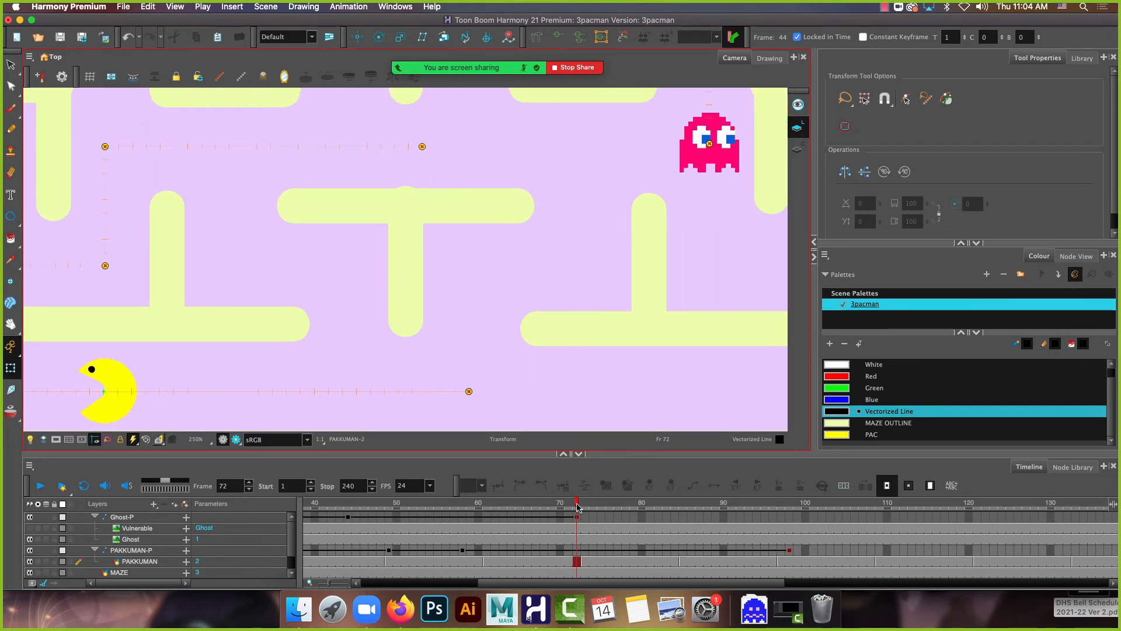
{"action": "mouse_move", "coordinate": [576, 507]}
{"action": "left_mouse_down"}
{"action": "mouse_move", "coordinate": [514, 507]}
{"action": "mouse_move", "coordinate": [662, 507]}
{"action": "mouse_move", "coordinate": [494, 507]}
{"action": "mouse_move", "coordinate": [691, 507]}
{"action": "mouse_move", "coordinate": [565, 520]}
{"action": "mouse_move", "coordinate": [577, 517]}
{"action": "left_mouse_up"}
{"action": "left_click", "coordinate": [579, 518]}
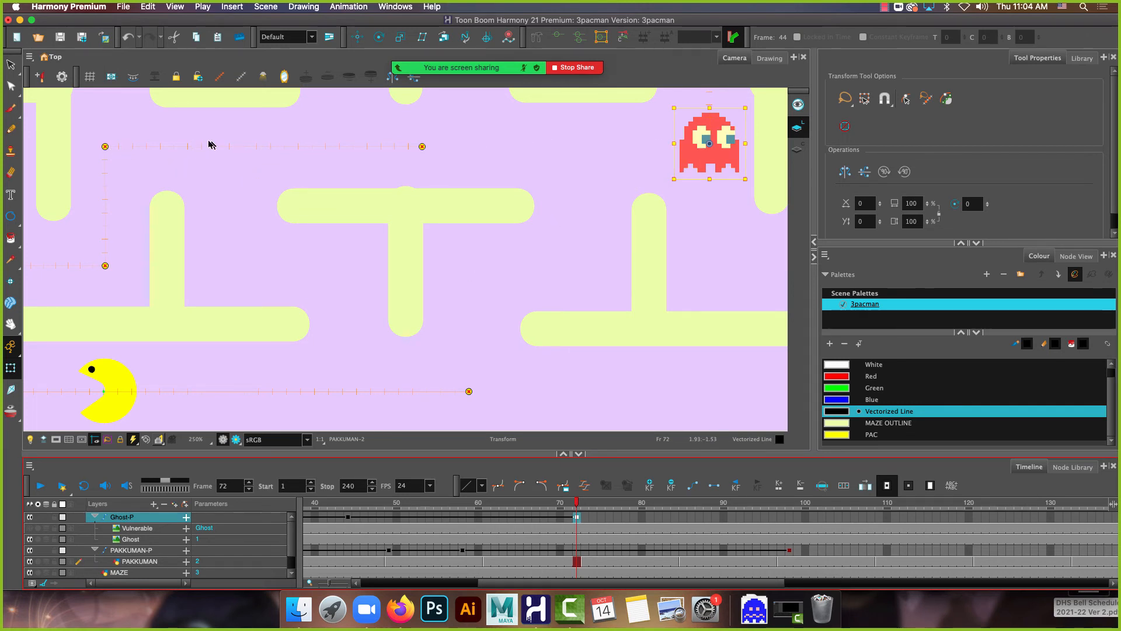
{"action": "left_click_drag", "start_coordinate": [350, 150], "coordinate": [379, 333]}
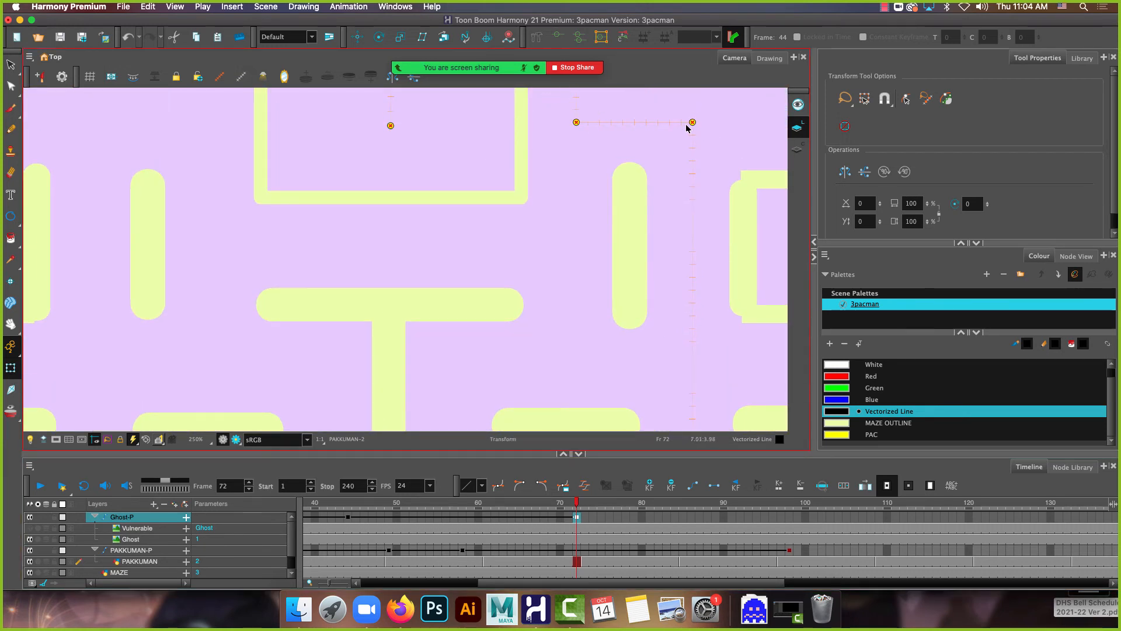
{"action": "left_click_drag", "start_coordinate": [646, 318], "coordinate": [646, 191]}
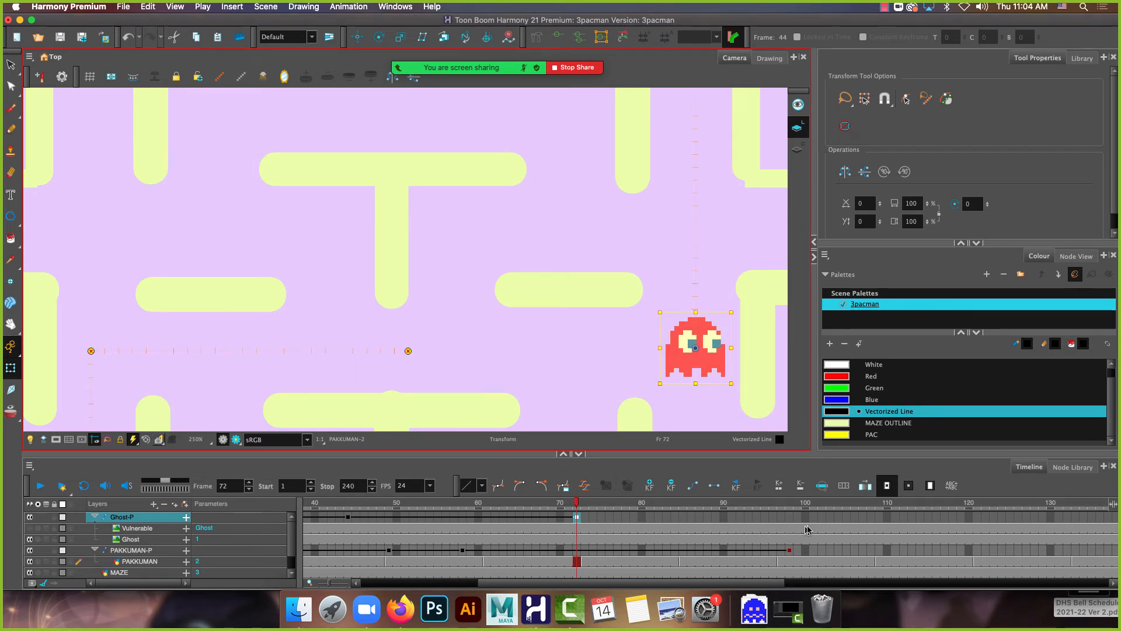
At frame 102, translate the Ghost-P peg straight left along the corridor to beneath the far short horizontal wall
{"action": "left_click", "coordinate": [823, 519]}
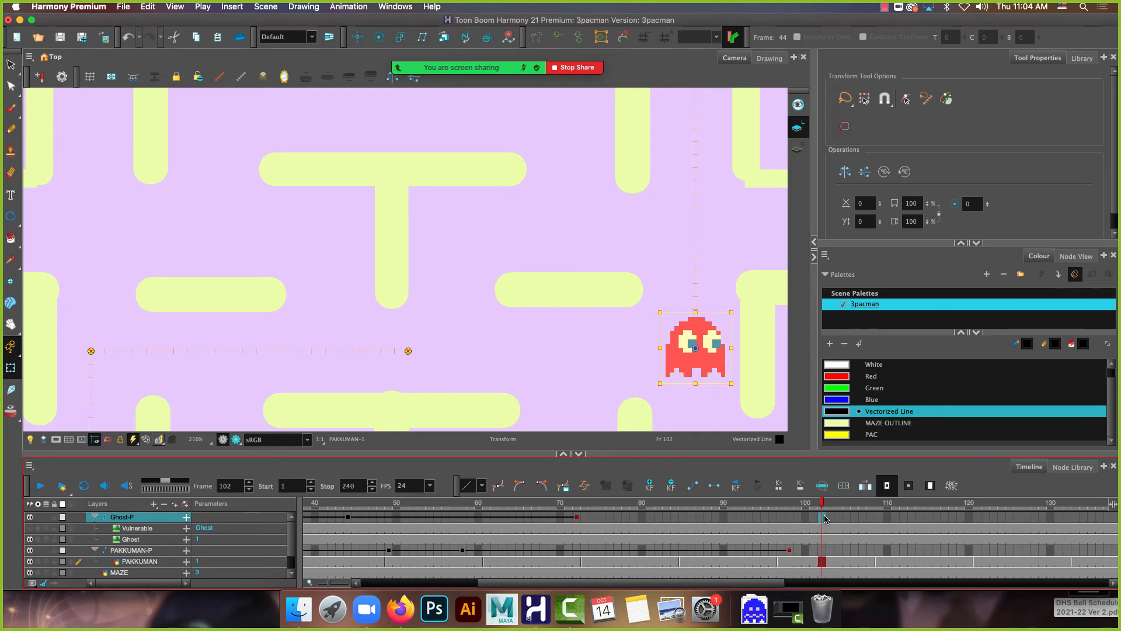
{"action": "left_click", "coordinate": [357, 36]}
{"action": "left_click_drag", "start_coordinate": [711, 349], "coordinate": [227, 349]}
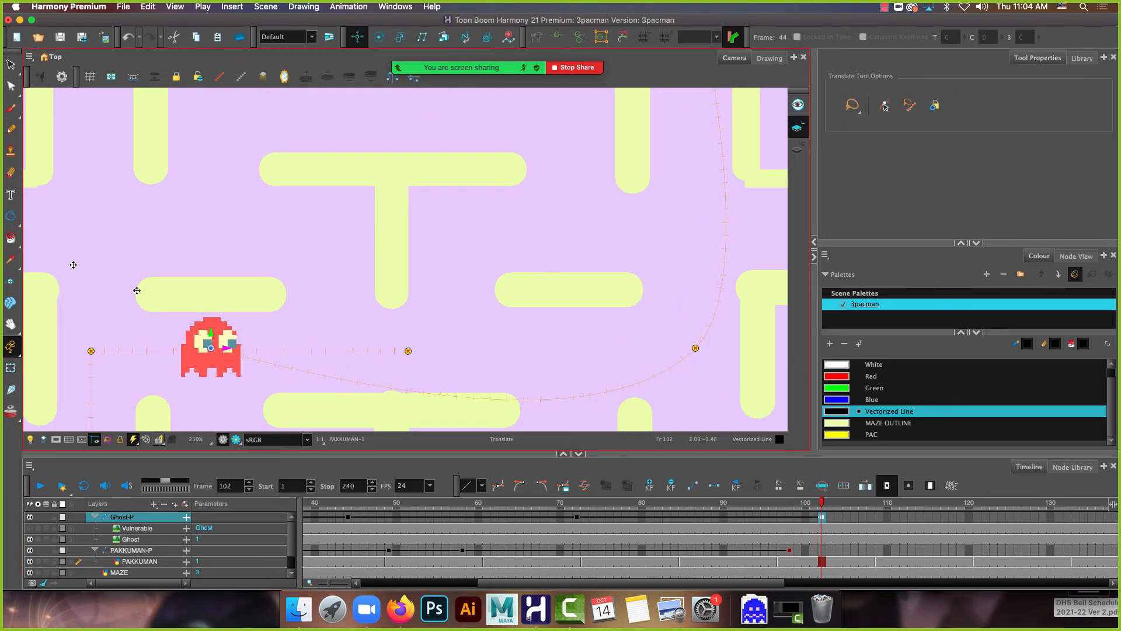
Set the tension of the ghost path's corner point at frame 72 to 1 and check the corner up close
{"action": "key", "text": "shift+t"}
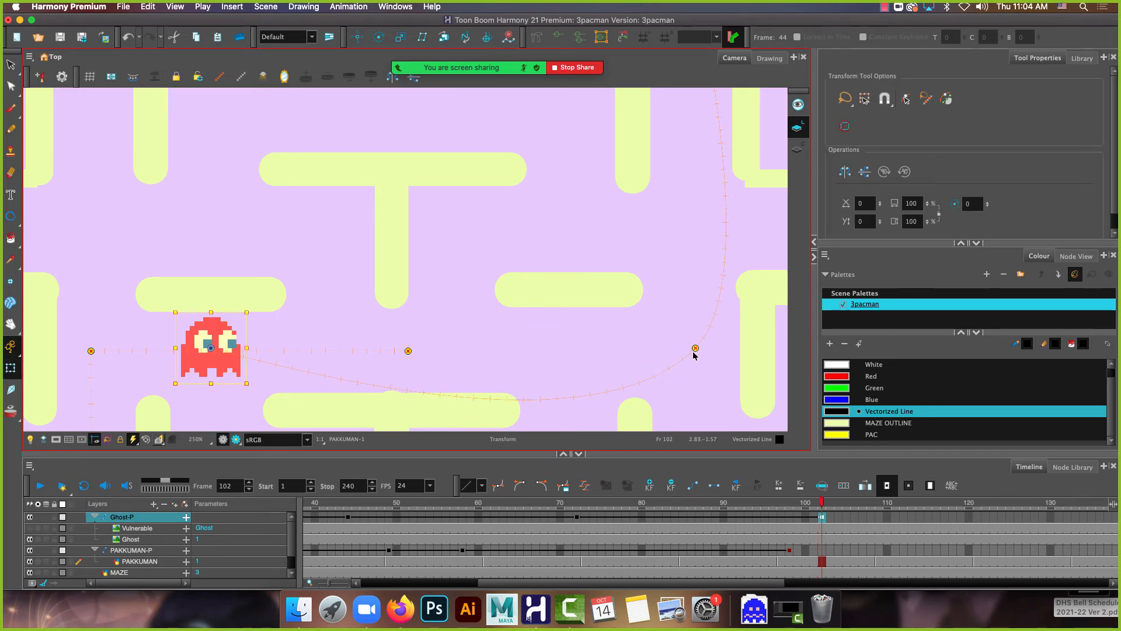
{"action": "left_click", "coordinate": [695, 349]}
{"action": "left_click", "coordinate": [952, 36]}
{"action": "type", "text": "1"}
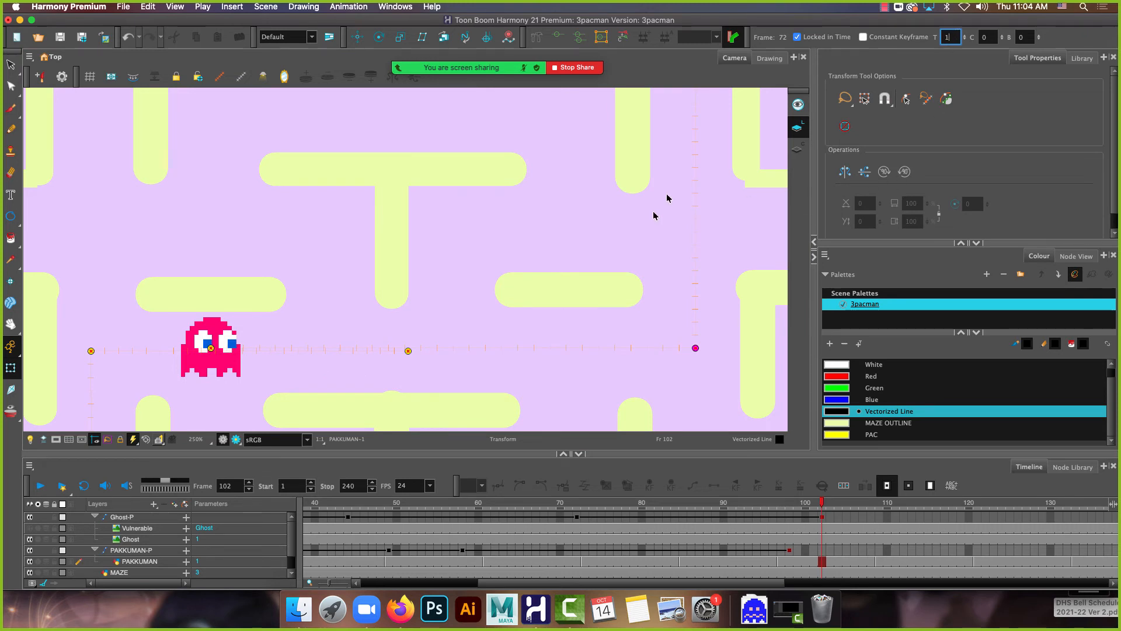
{"action": "scroll", "coordinate": [696, 358], "scroll_direction": "up", "scroll_amount": 3}
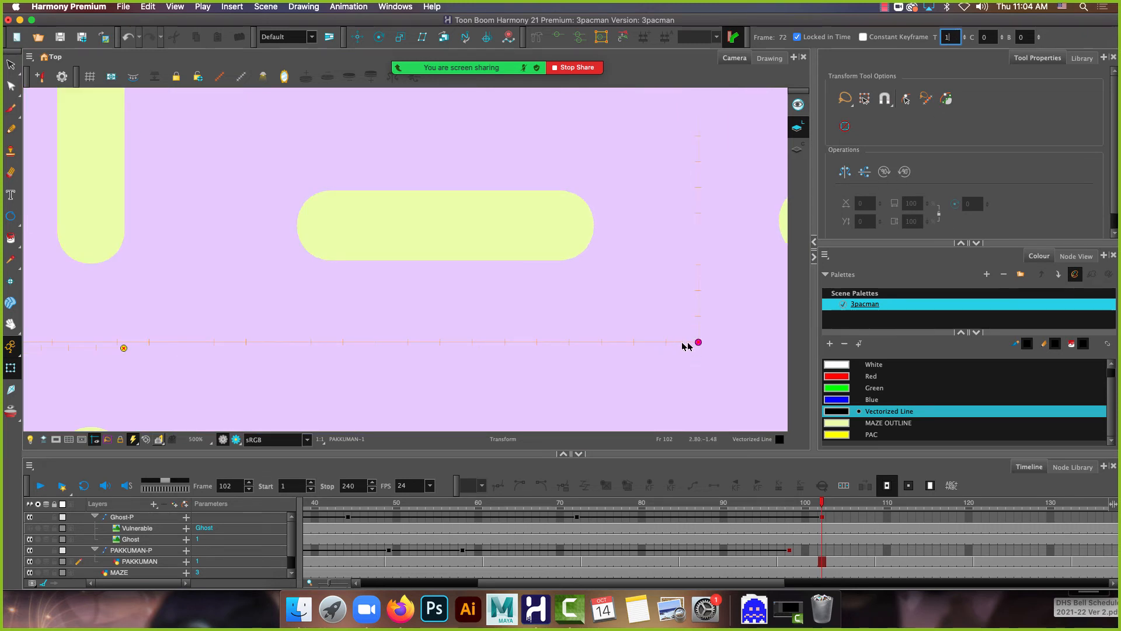
Retime the last Ghost-P keyframe to frame 110, checking the spacing of the path's tick marks near the corner
{"action": "left_click", "coordinate": [823, 518]}
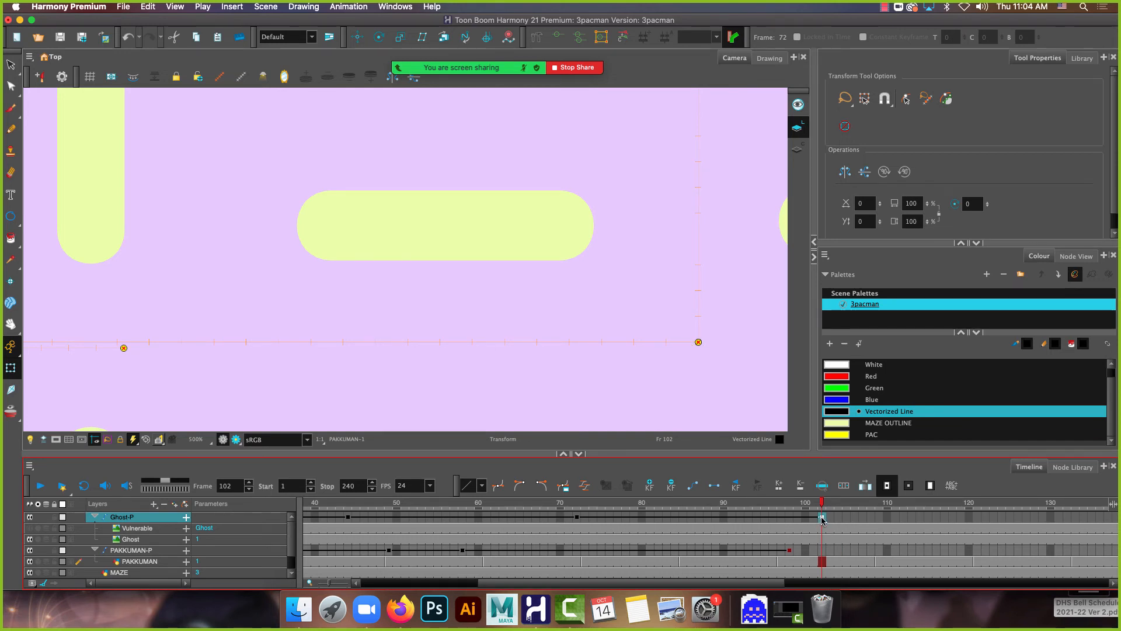
{"action": "left_click_drag", "start_coordinate": [823, 519], "coordinate": [853, 520]}
{"action": "left_click_drag", "start_coordinate": [853, 521], "coordinate": [854, 521]}
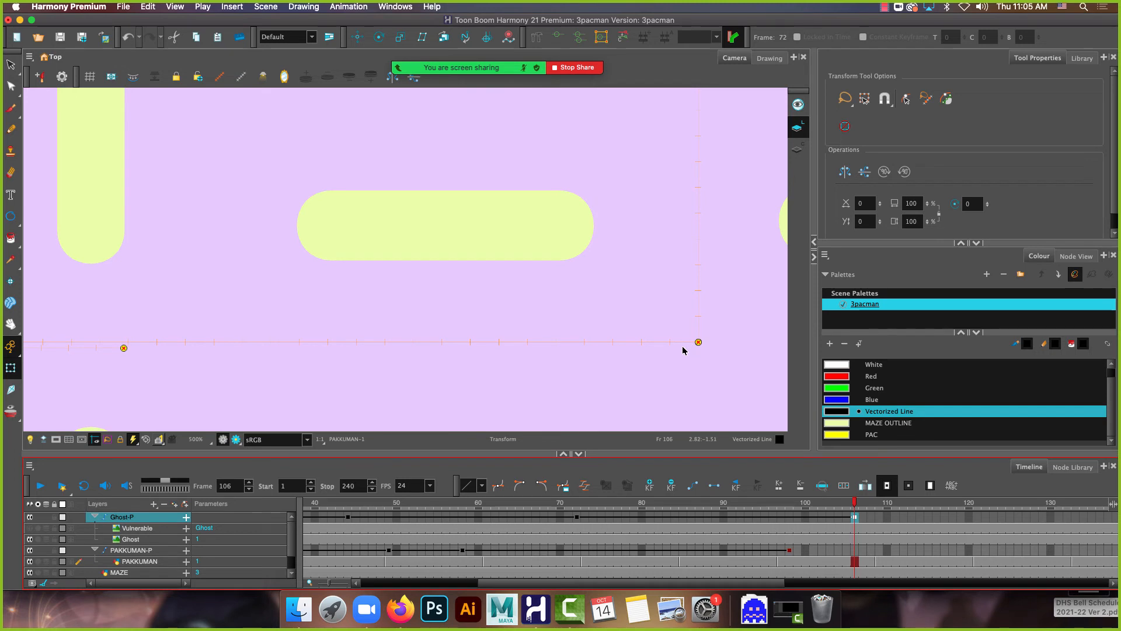
{"action": "left_click_drag", "start_coordinate": [855, 518], "coordinate": [872, 520]}
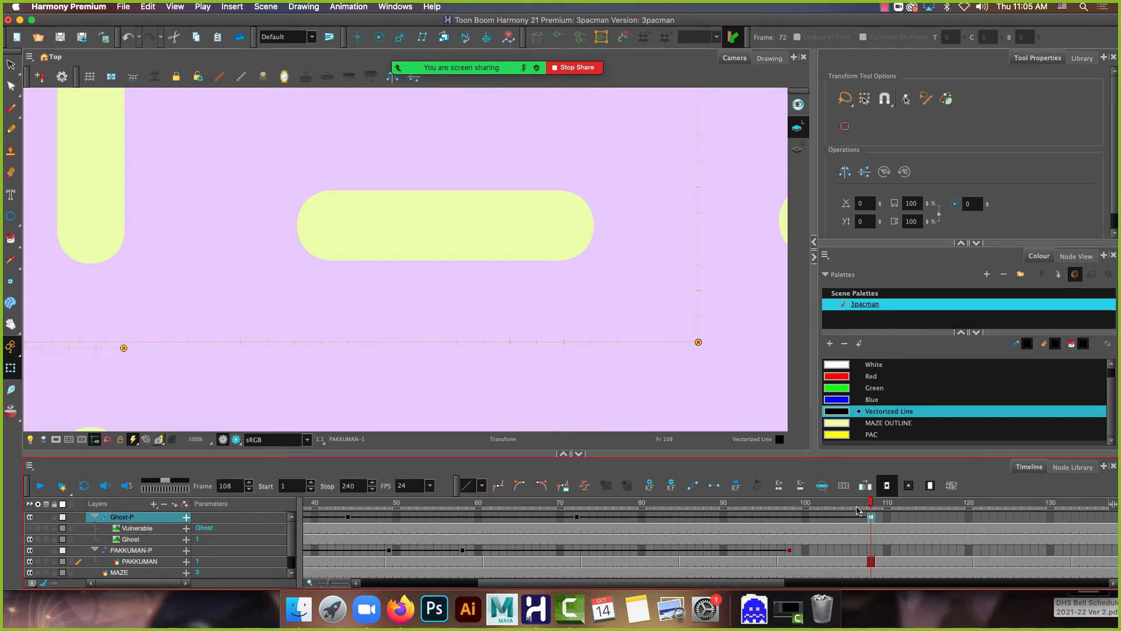
{"action": "scroll", "coordinate": [698, 349], "scroll_direction": "up", "scroll_amount": 3}
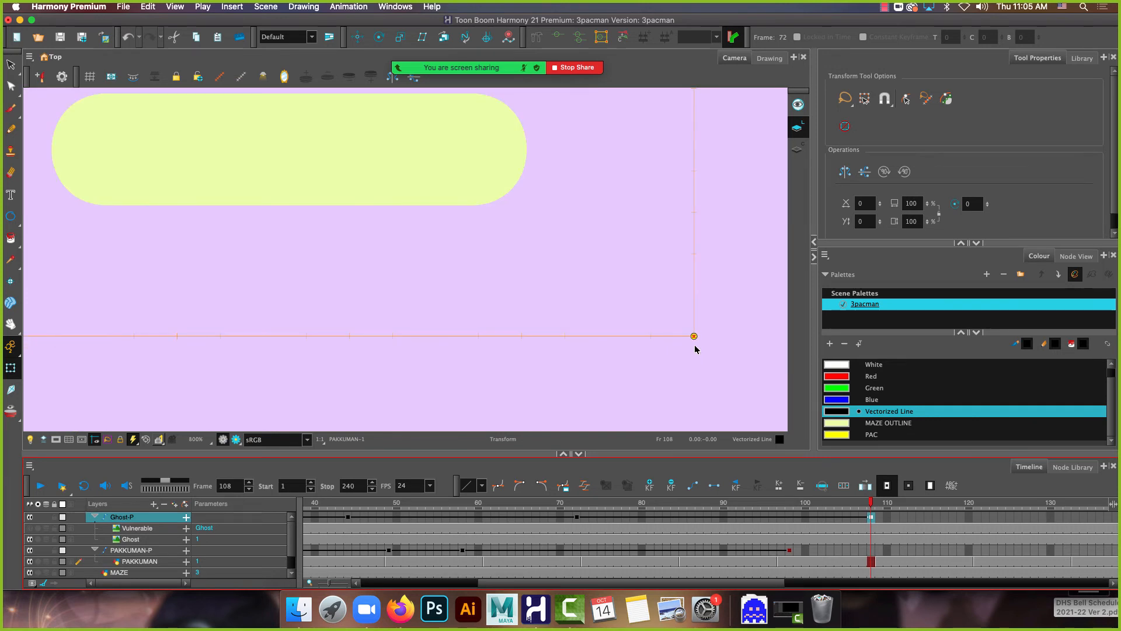
{"action": "scroll", "coordinate": [696, 349], "scroll_direction": "up", "scroll_amount": 1}
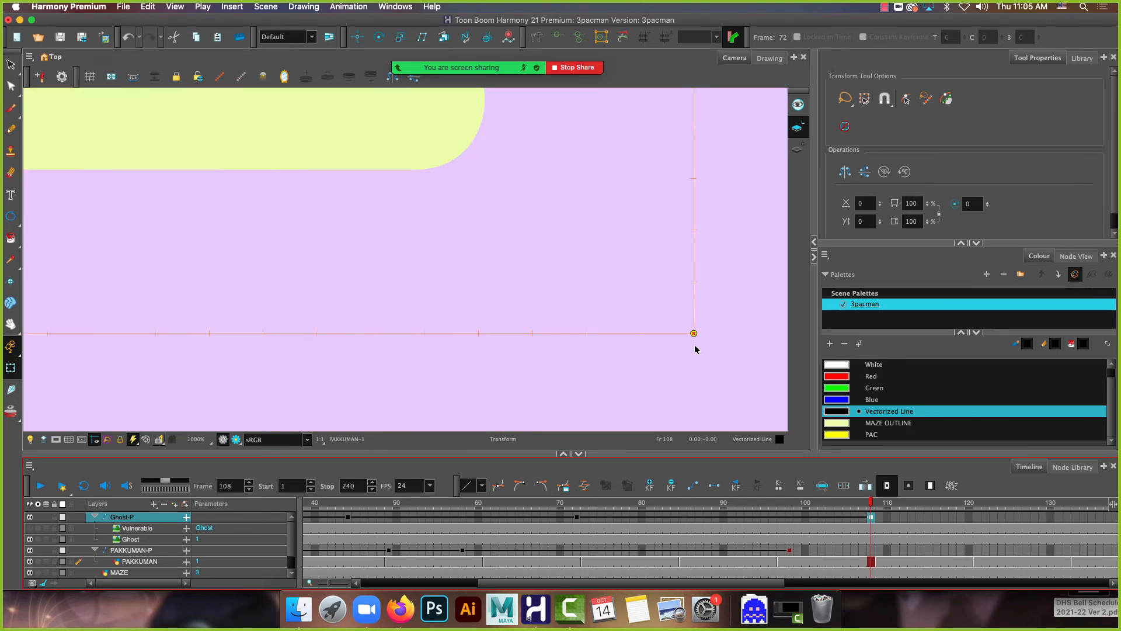
{"action": "scroll", "coordinate": [694, 330], "scroll_direction": "up", "scroll_amount": 2}
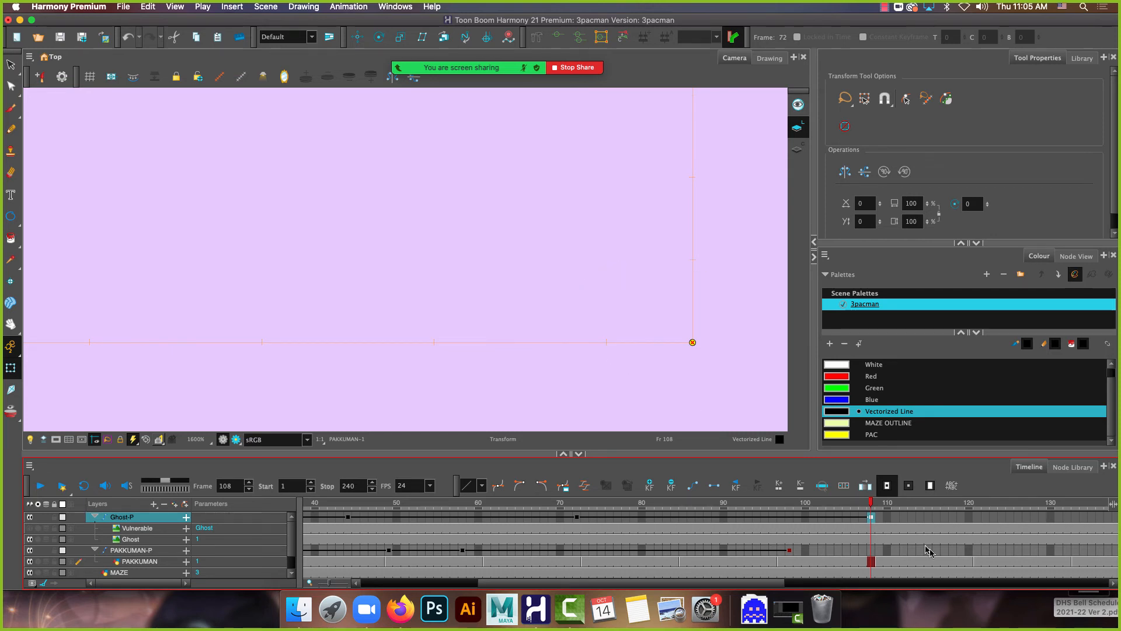
{"action": "left_click", "coordinate": [887, 517]}
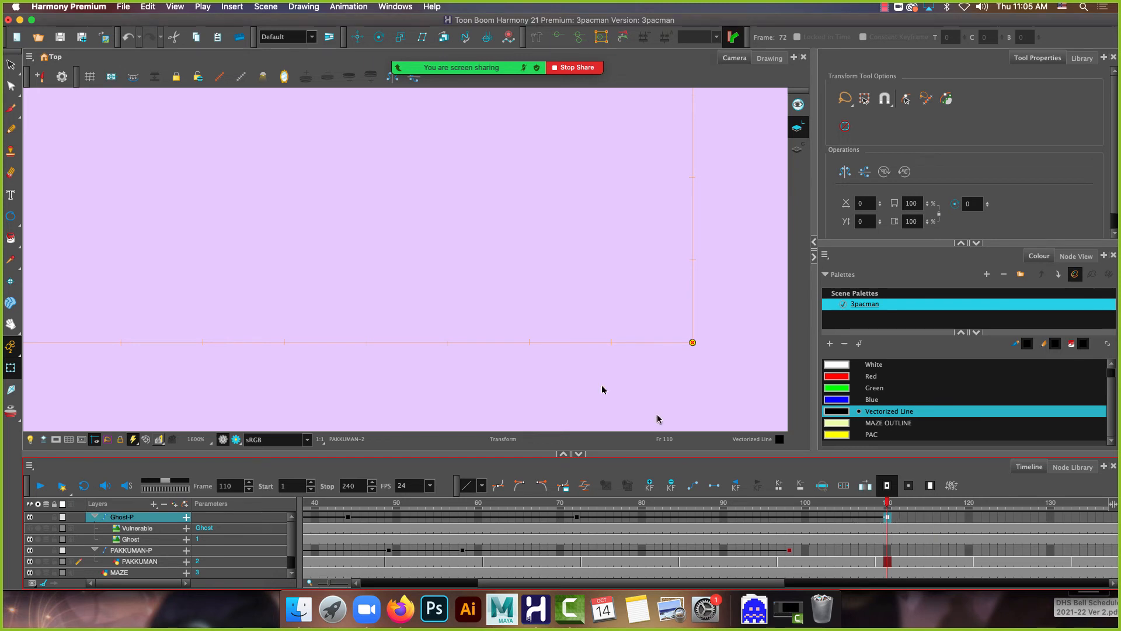
Make the Vulnerable ghost layer visible, with frame 110 as the current frame
{"action": "scroll", "coordinate": [428, 281], "scroll_direction": "down", "scroll_amount": 3}
{"action": "scroll", "coordinate": [428, 281], "scroll_direction": "down", "scroll_amount": 5}
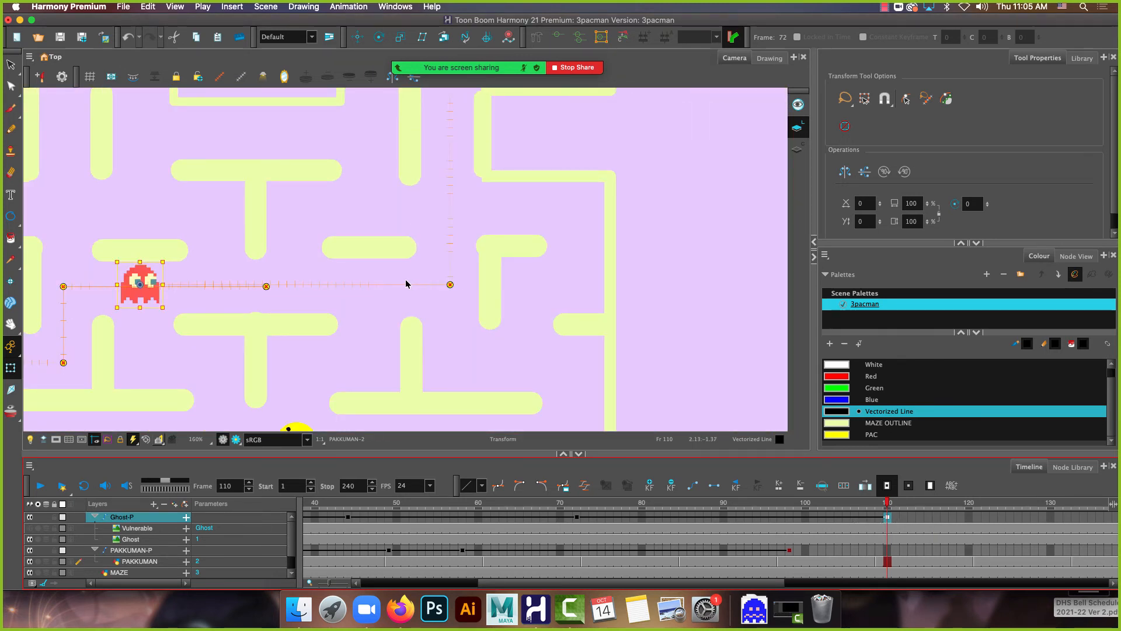
{"action": "left_click_drag", "start_coordinate": [278, 313], "coordinate": [426, 303]}
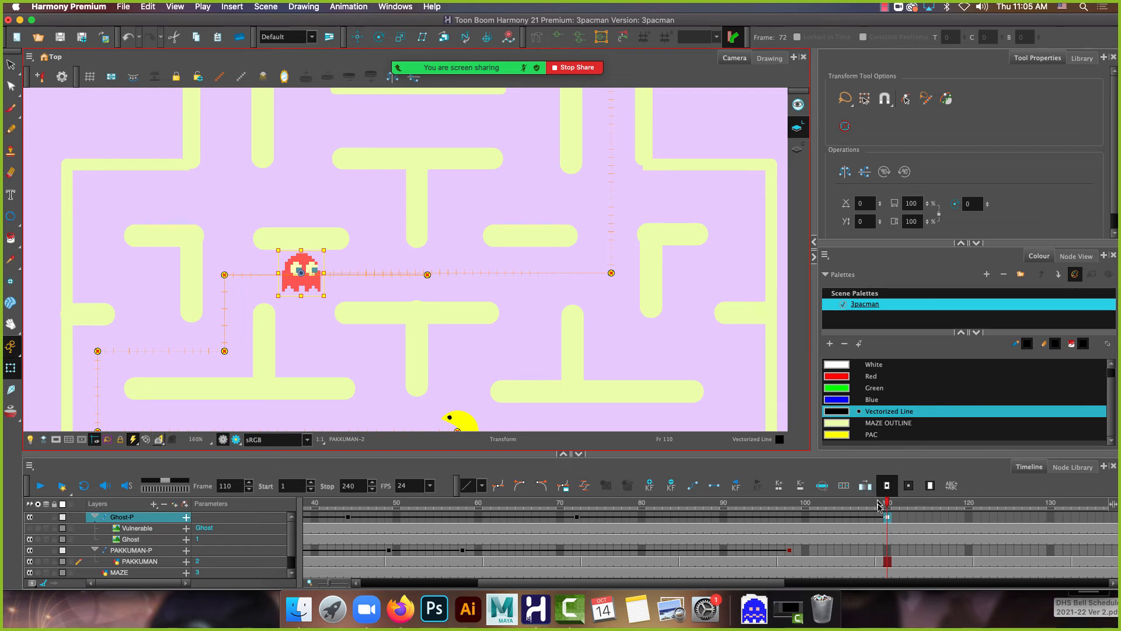
{"action": "mouse_move", "coordinate": [889, 504]}
{"action": "left_mouse_down"}
{"action": "mouse_move", "coordinate": [905, 502]}
{"action": "mouse_move", "coordinate": [889, 503]}
{"action": "left_mouse_up"}
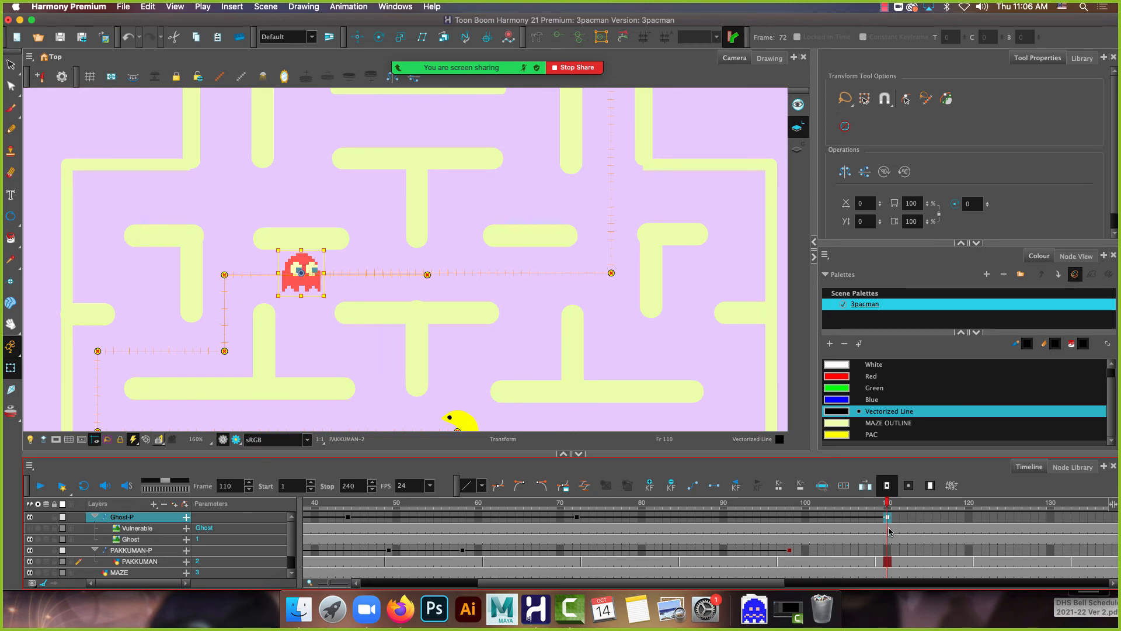
{"action": "left_click", "coordinate": [890, 530]}
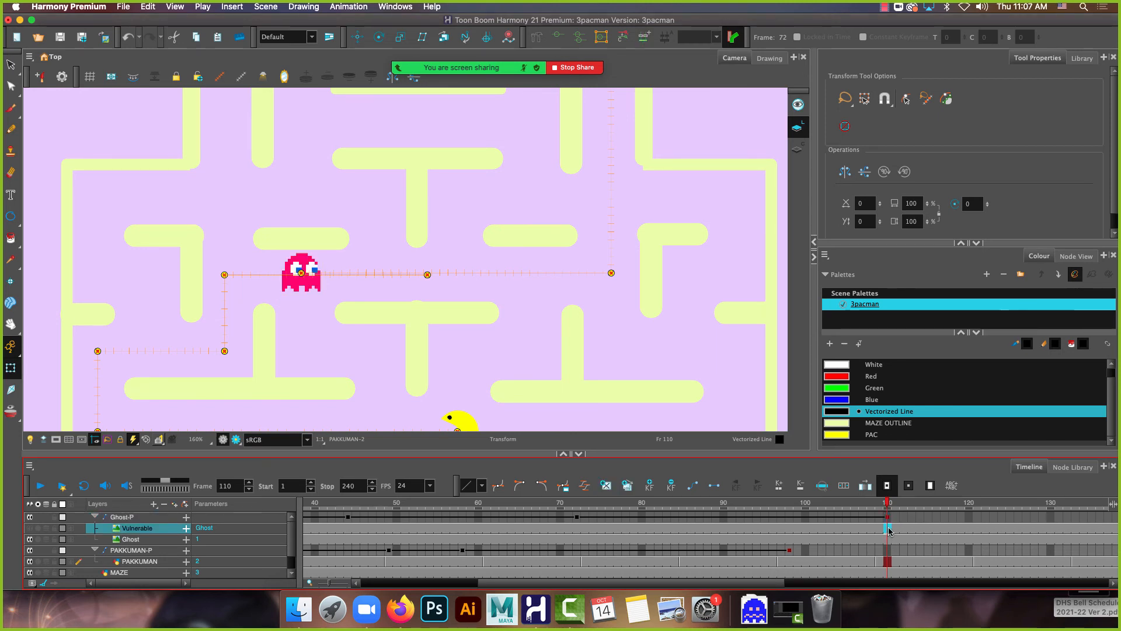
{"action": "left_click", "coordinate": [31, 529]}
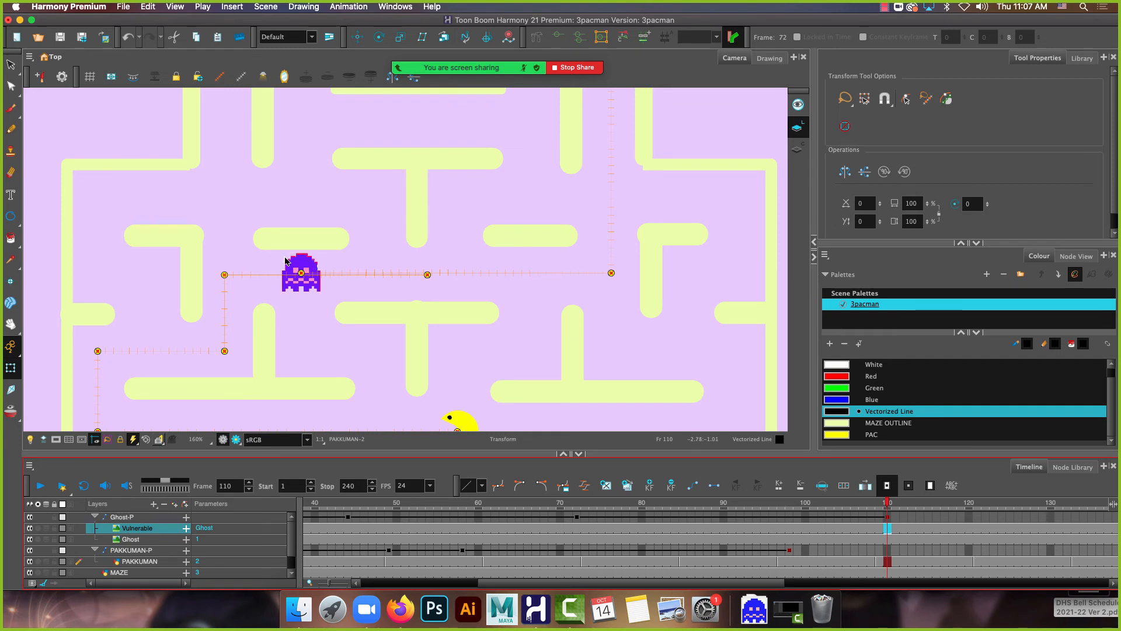
{"action": "left_click_drag", "start_coordinate": [731, 583], "coordinate": [508, 583]}
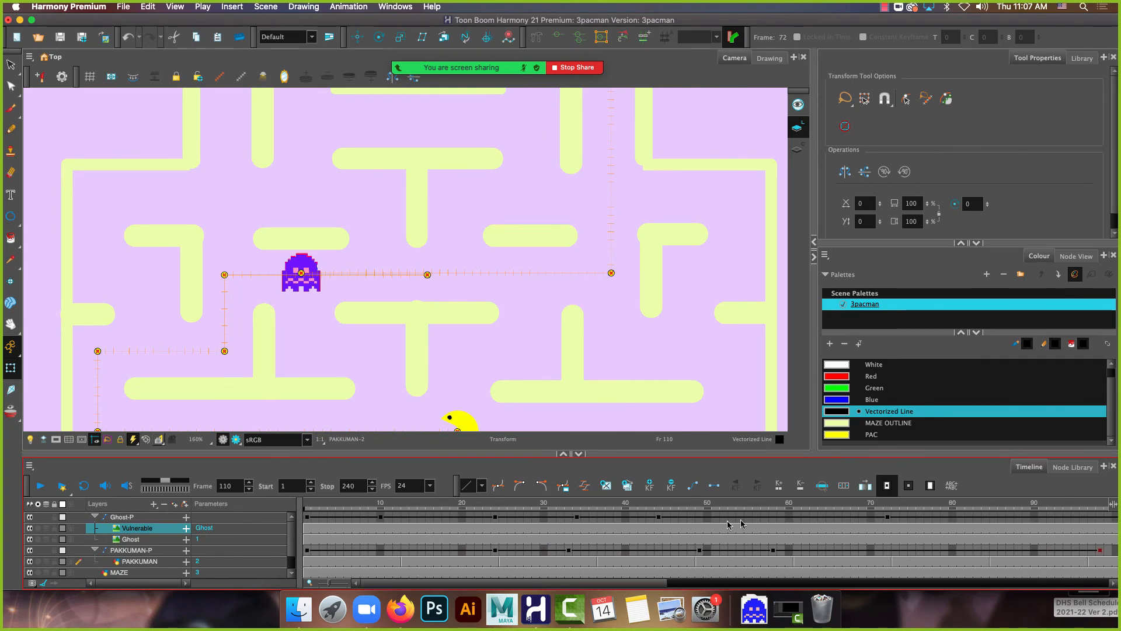
{"action": "left_click_drag", "start_coordinate": [630, 582], "coordinate": [764, 581]}
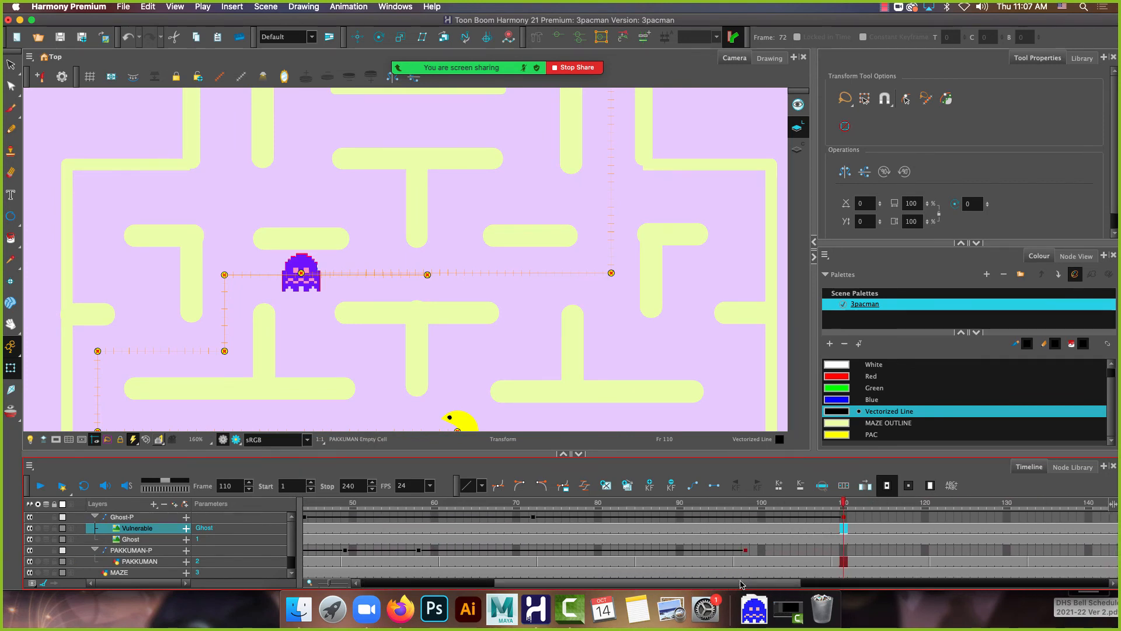
Delete the Vulnerable layer's exposure from frame 1 to frame 110 and scrub the early frames to check the ghost
{"action": "left_click_drag", "start_coordinate": [712, 583], "coordinate": [449, 579]}
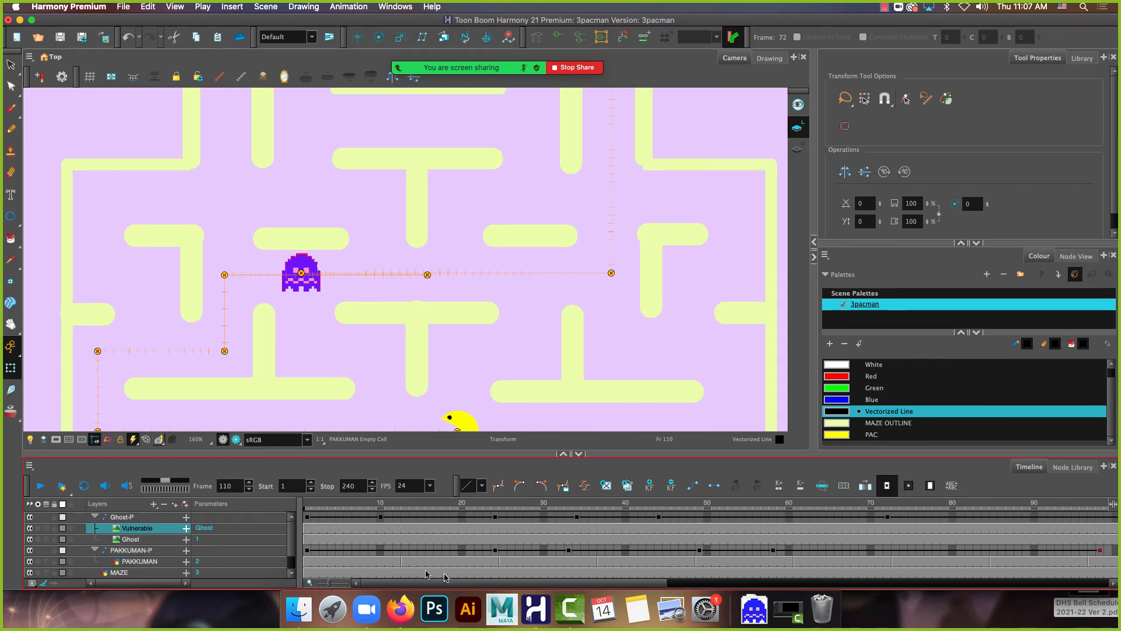
{"action": "left_click", "coordinate": [308, 531]}
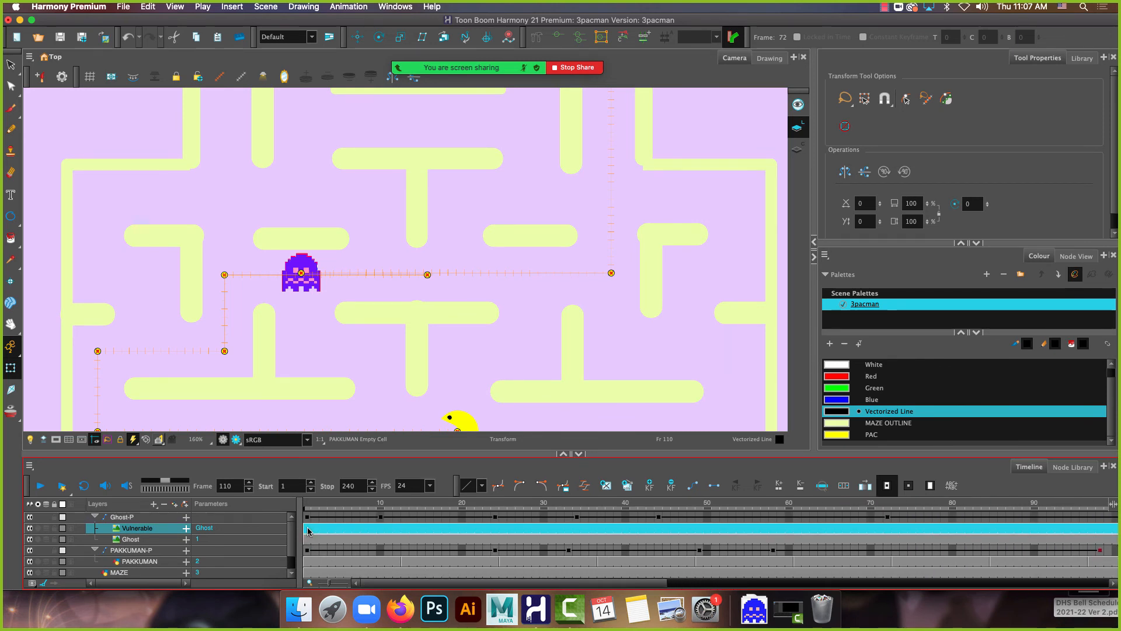
{"action": "key", "text": "Delete"}
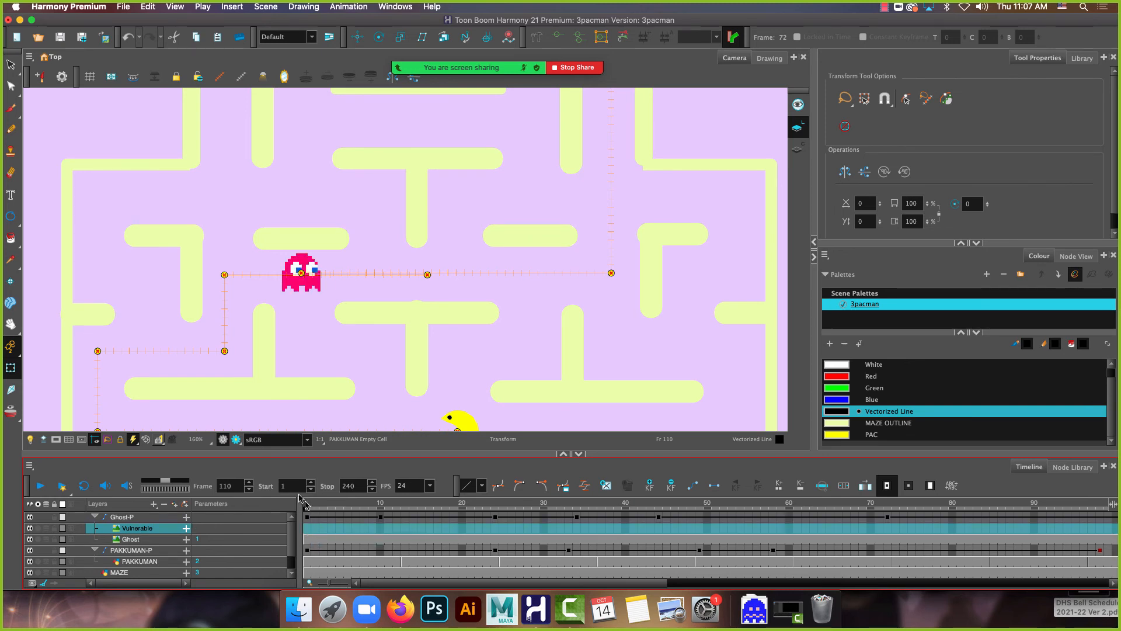
{"action": "left_click_drag", "start_coordinate": [305, 501], "coordinate": [1044, 503]}
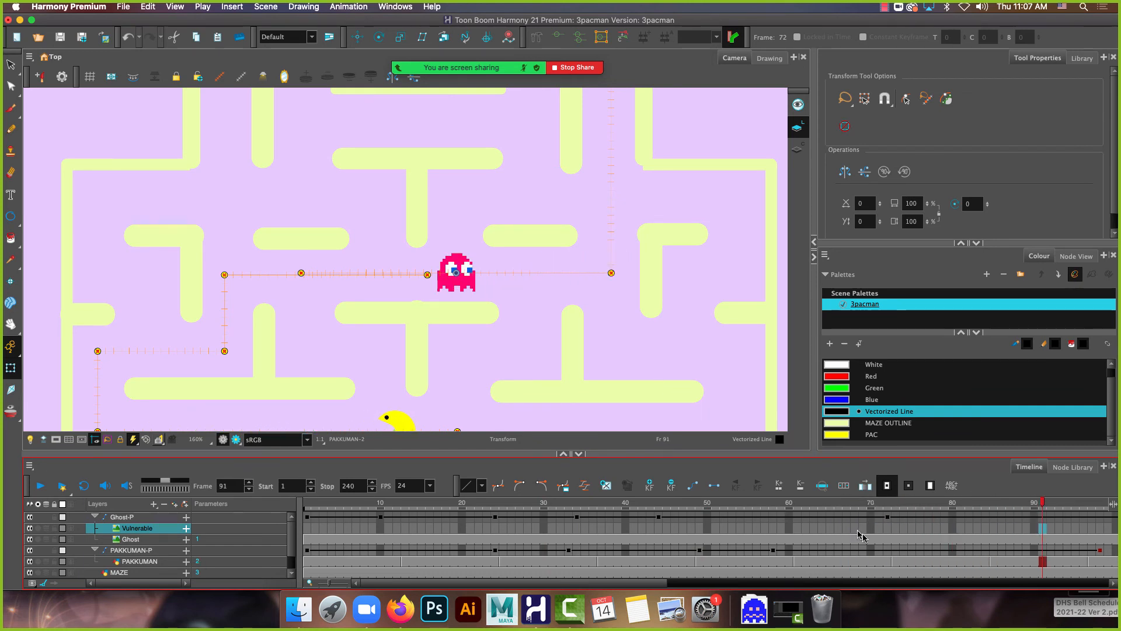
Delete the Ghost layer's exposure from frame 111 to frame 240 and scrub across the drawing switch
{"action": "scroll", "coordinate": [660, 550], "scroll_direction": "down", "scroll_amount": 2}
{"action": "scroll", "coordinate": [660, 550], "scroll_direction": "up", "scroll_amount": 2}
{"action": "left_click_drag", "start_coordinate": [643, 583], "coordinate": [858, 590]}
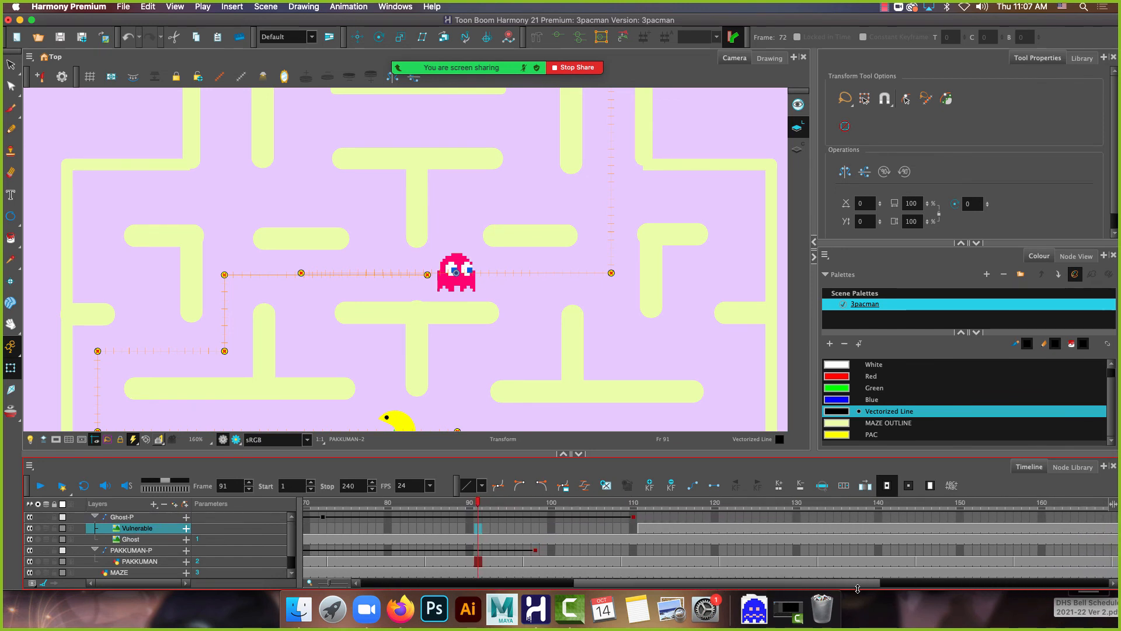
{"action": "left_click", "coordinate": [643, 542]}
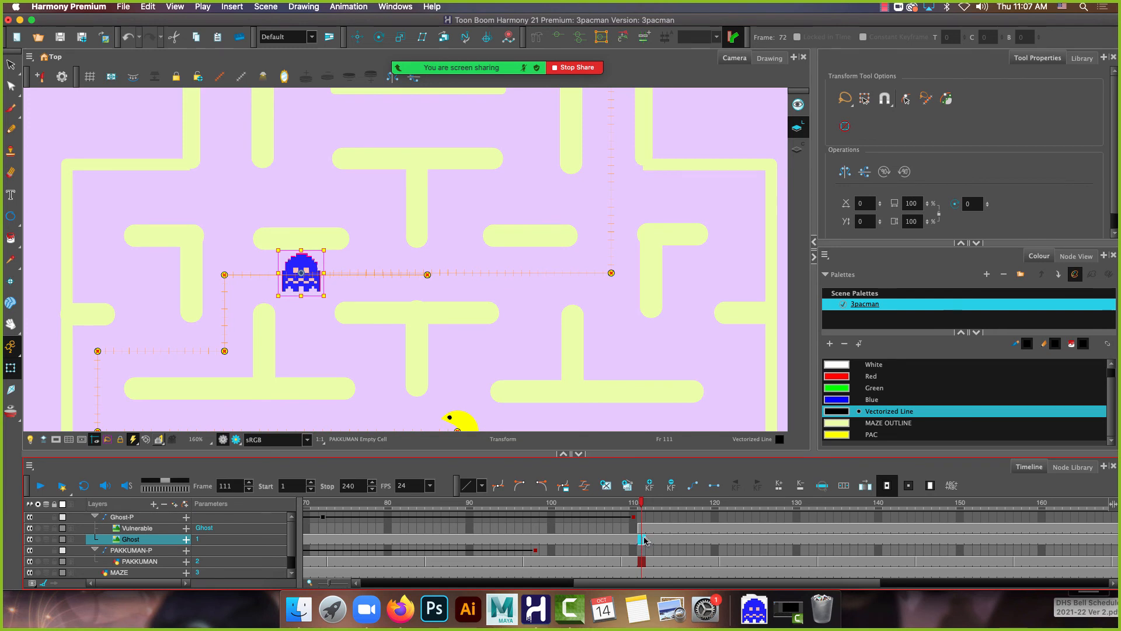
{"action": "left_click_drag", "start_coordinate": [643, 583], "coordinate": [876, 583]}
{"action": "left_click", "coordinate": [1092, 540], "text": "shift"}
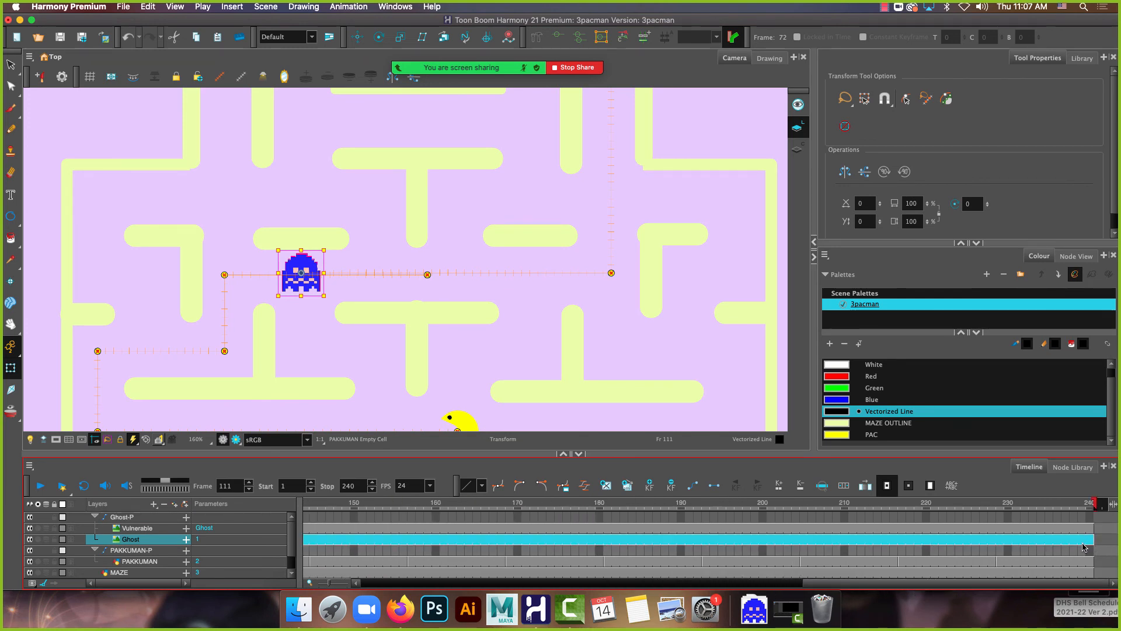
{"action": "key", "text": "Delete"}
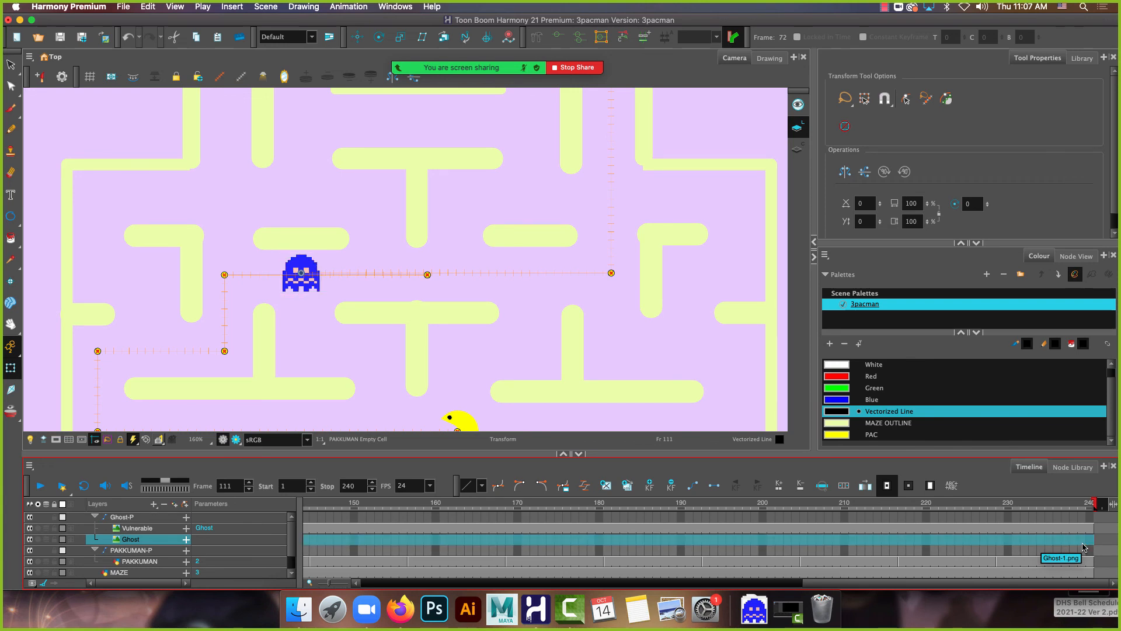
{"action": "left_click_drag", "start_coordinate": [898, 586], "coordinate": [659, 510]}
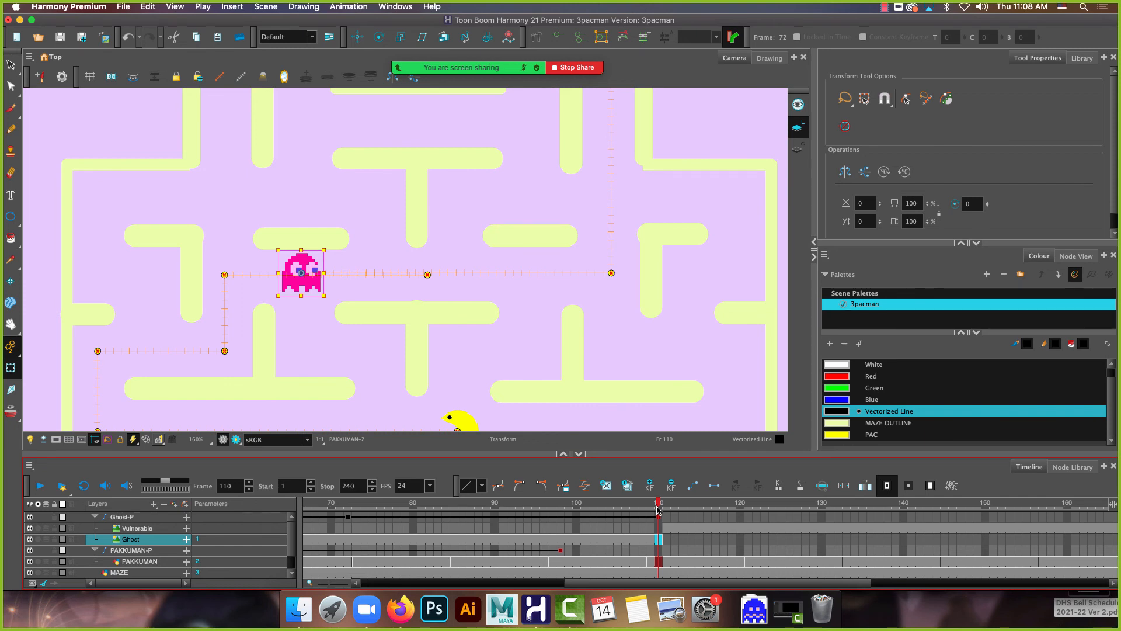
{"action": "mouse_move", "coordinate": [660, 504]}
{"action": "left_mouse_down"}
{"action": "mouse_move", "coordinate": [757, 513]}
{"action": "mouse_move", "coordinate": [741, 511]}
{"action": "left_mouse_up"}
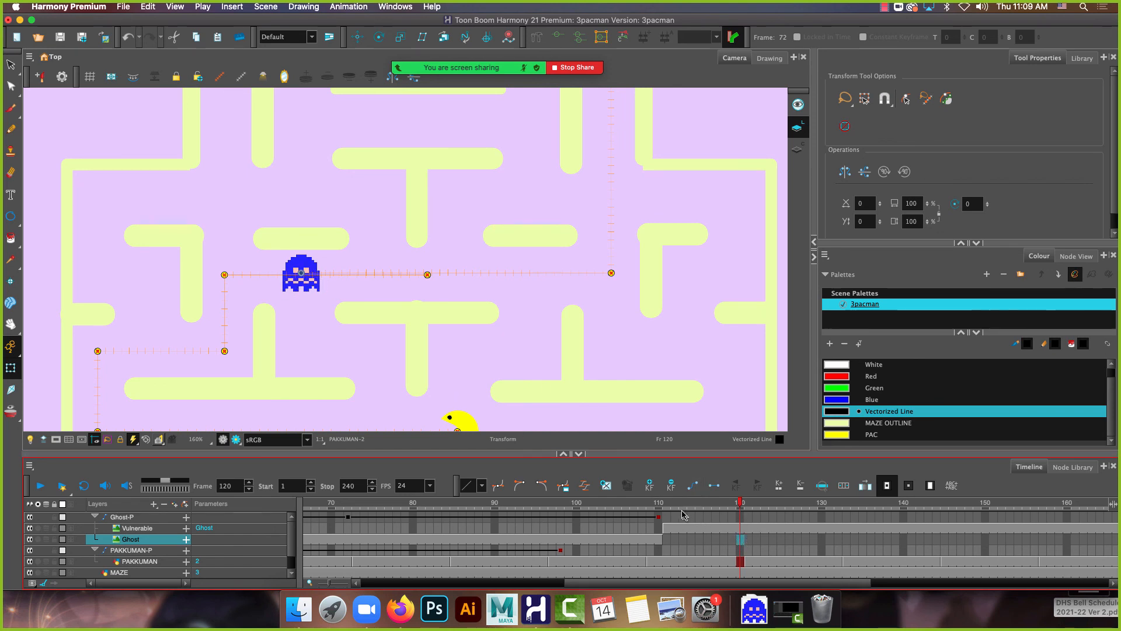
At frame 120, translate the Ghost-P peg straight left along the corridor to the junction beside the L-shaped wall
{"action": "left_click", "coordinate": [659, 517]}
{"action": "left_click_drag", "start_coordinate": [659, 504], "coordinate": [770, 512]}
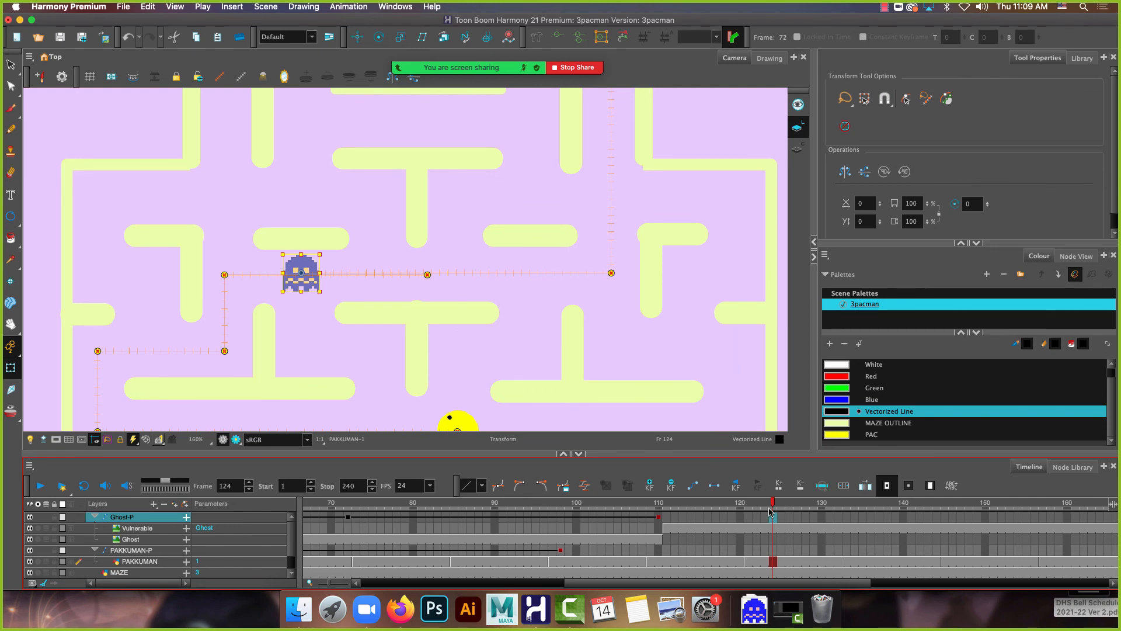
{"action": "left_click", "coordinate": [740, 516]}
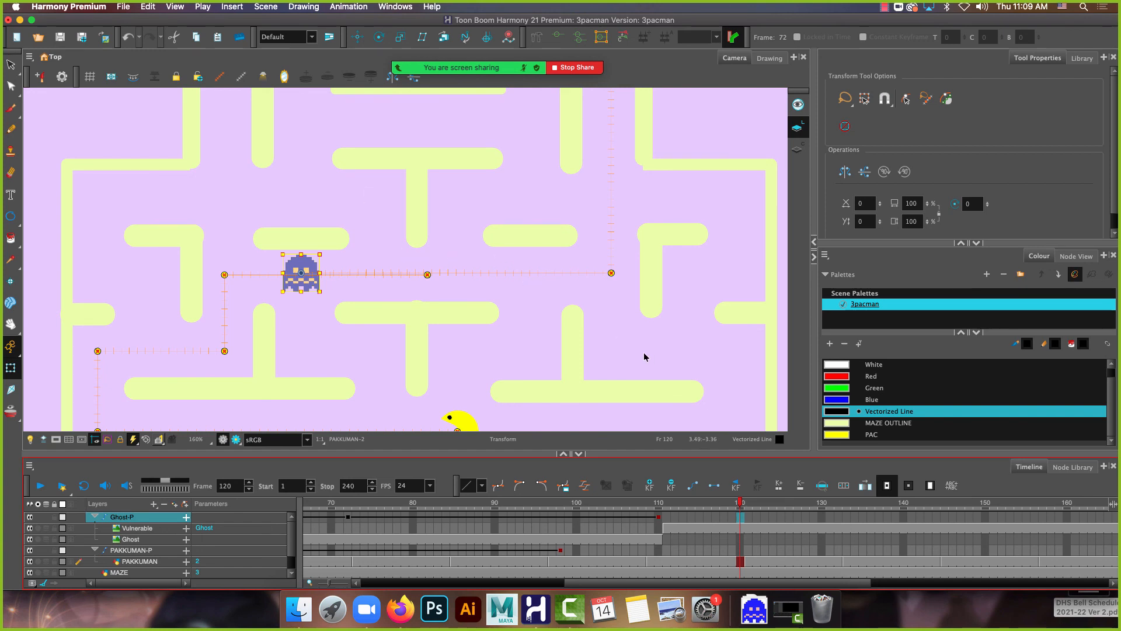
{"action": "mouse_move", "coordinate": [362, 35]}
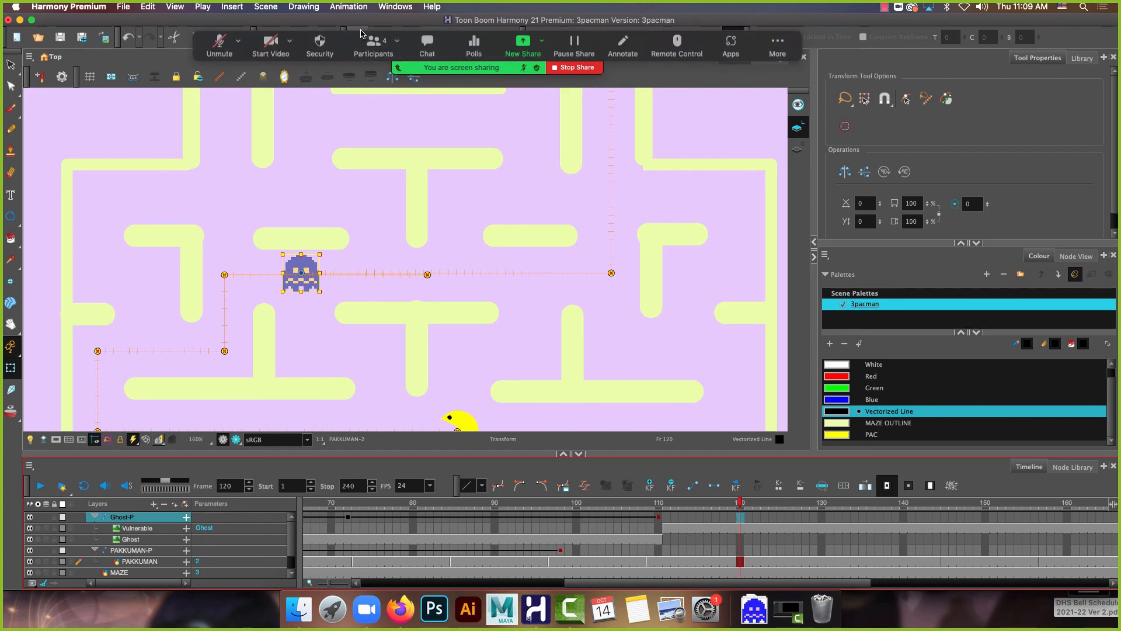
{"action": "key", "text": "alt+2"}
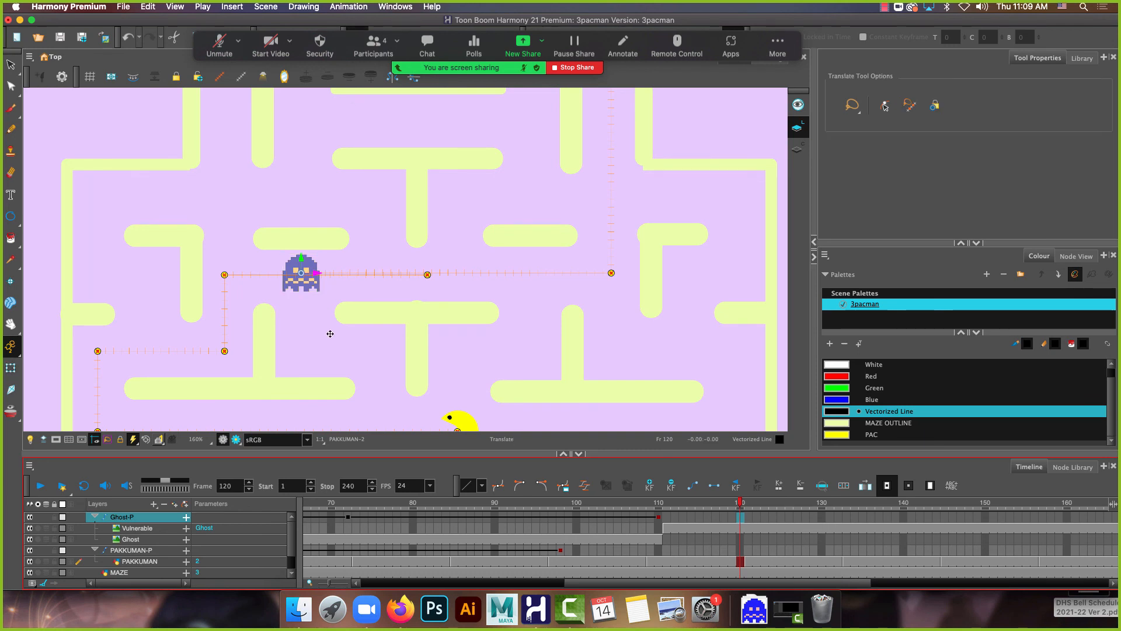
{"action": "scroll", "coordinate": [306, 277], "scroll_direction": "up", "scroll_amount": 3}
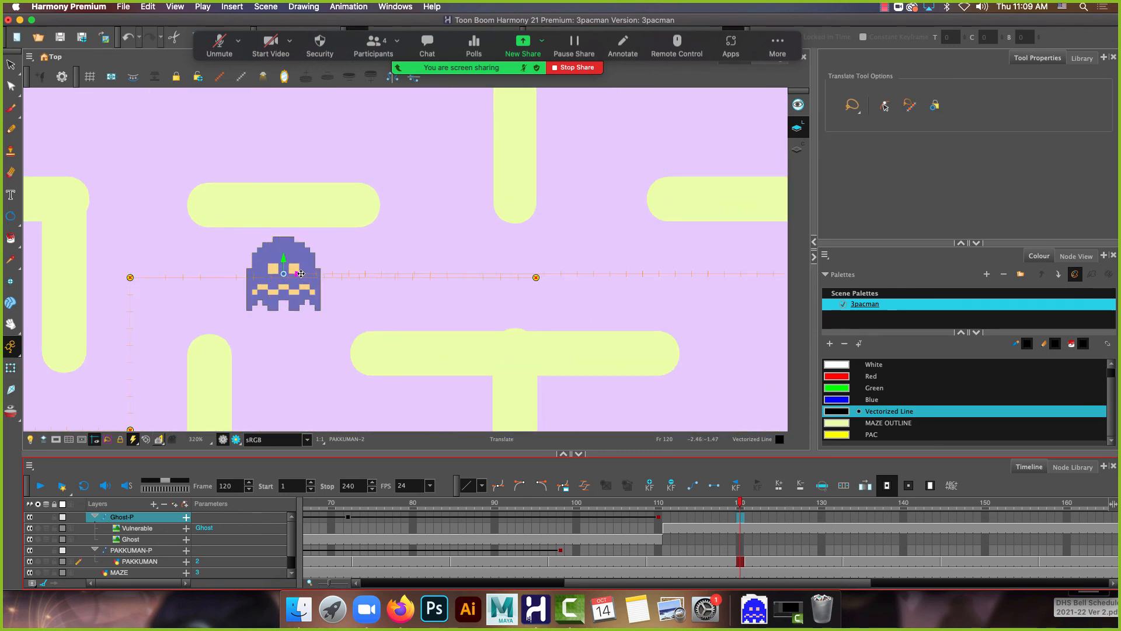
{"action": "left_click_drag", "start_coordinate": [301, 273], "coordinate": [146, 272]}
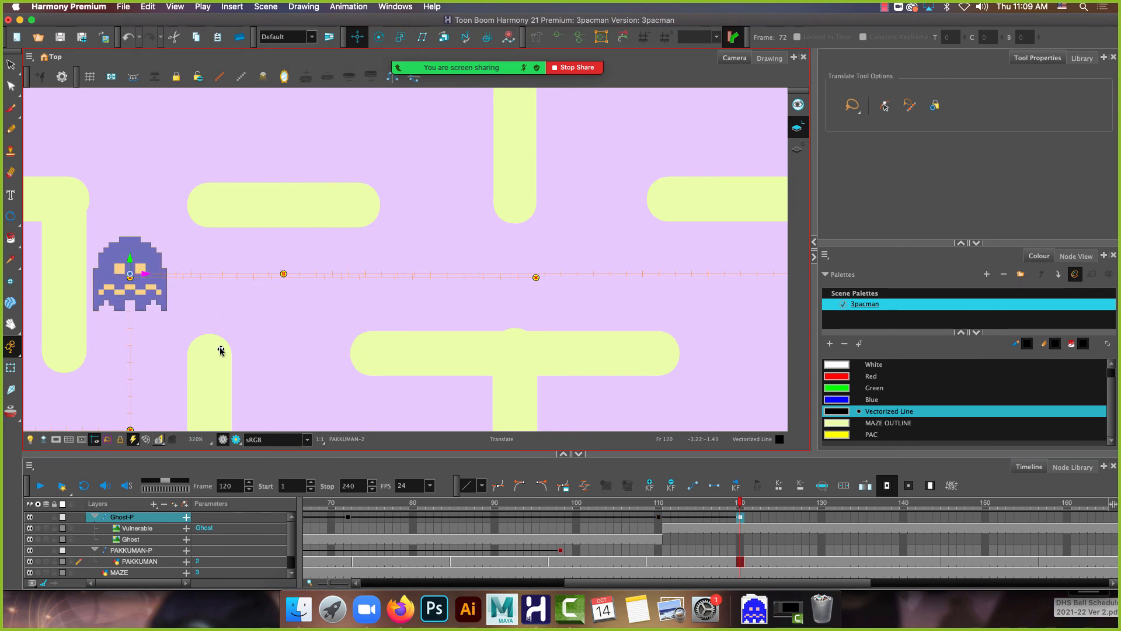
Hide the PAKKUMAN-P peg's motion path control and inspect the remaining ghost path up close
{"action": "left_click", "coordinate": [142, 553]}
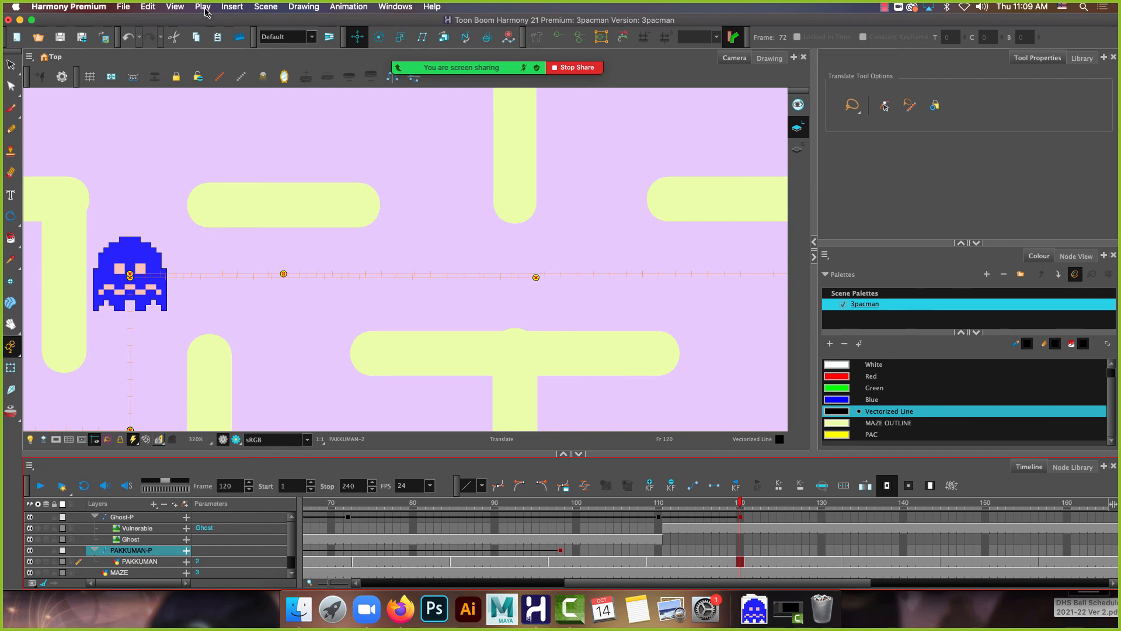
{"action": "left_click", "coordinate": [174, 7]}
{"action": "mouse_move", "coordinate": [217, 238]}
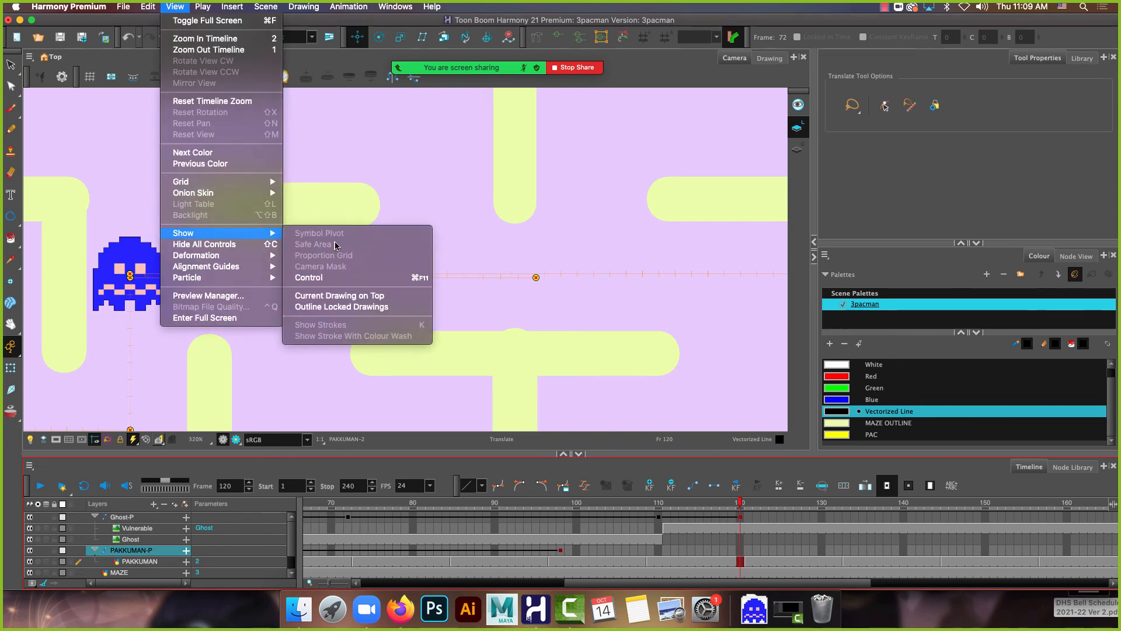
{"action": "left_click", "coordinate": [337, 279]}
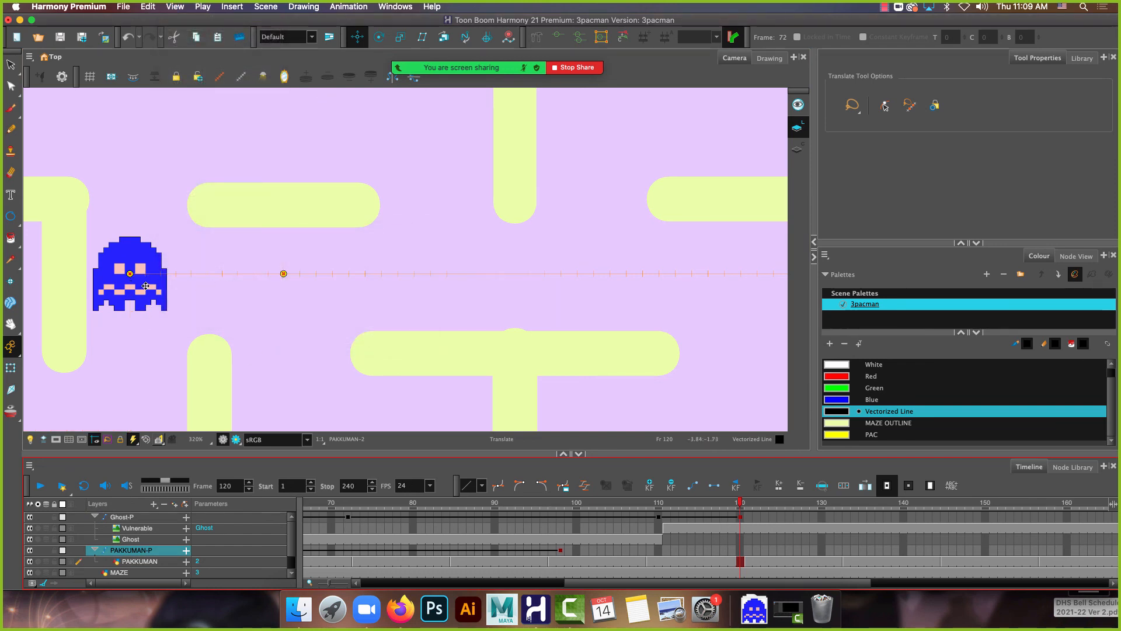
{"action": "scroll", "coordinate": [148, 313], "scroll_direction": "up", "scroll_amount": 6}
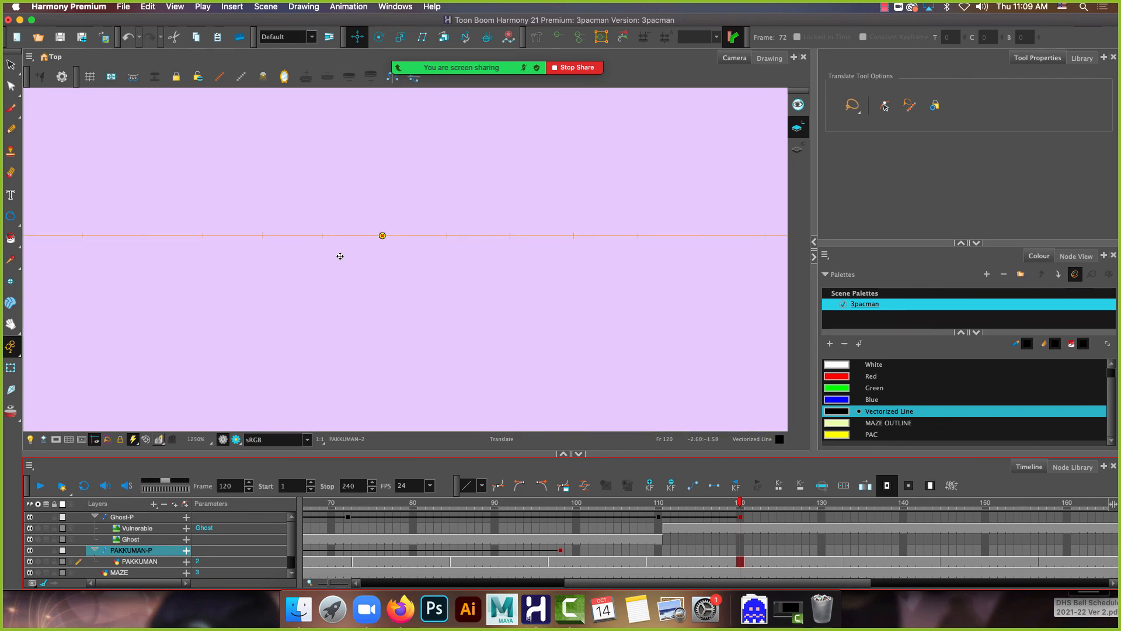
{"action": "scroll", "coordinate": [383, 263], "scroll_direction": "down", "scroll_amount": 6}
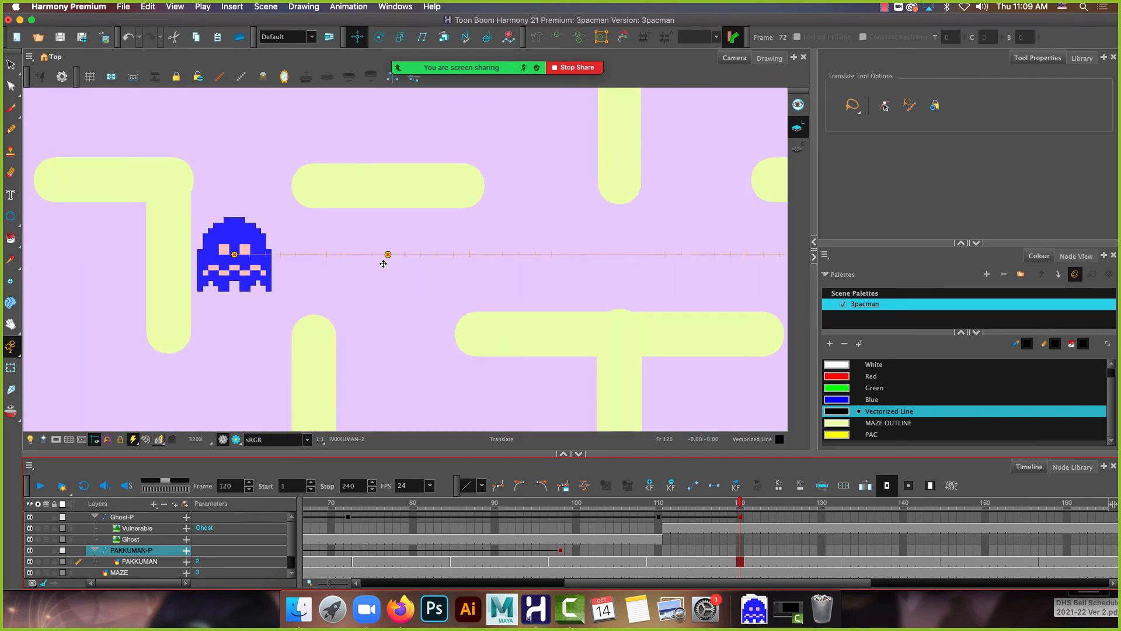
At frame 170, translate the Ghost-P peg straight up the long vertical corridor to just below the upper horizontal wall
{"action": "left_click", "coordinate": [740, 517]}
{"action": "scroll", "coordinate": [267, 235], "scroll_direction": "down", "scroll_amount": 3}
{"action": "scroll", "coordinate": [266, 235], "scroll_direction": "down", "scroll_amount": 3}
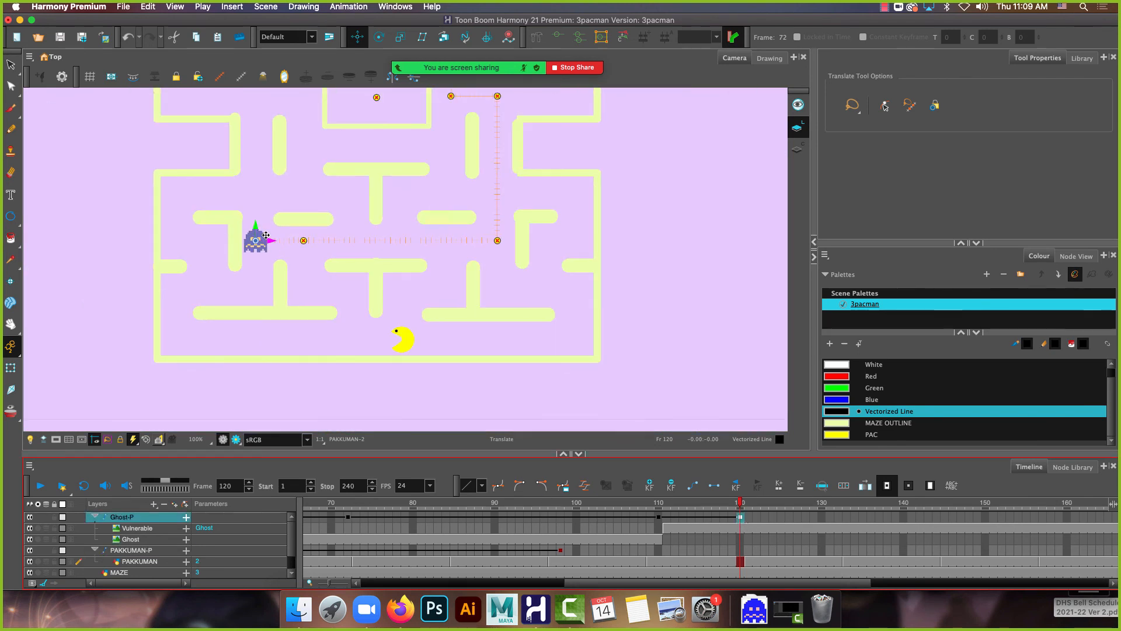
{"action": "left_click_drag", "start_coordinate": [274, 202], "coordinate": [254, 338]}
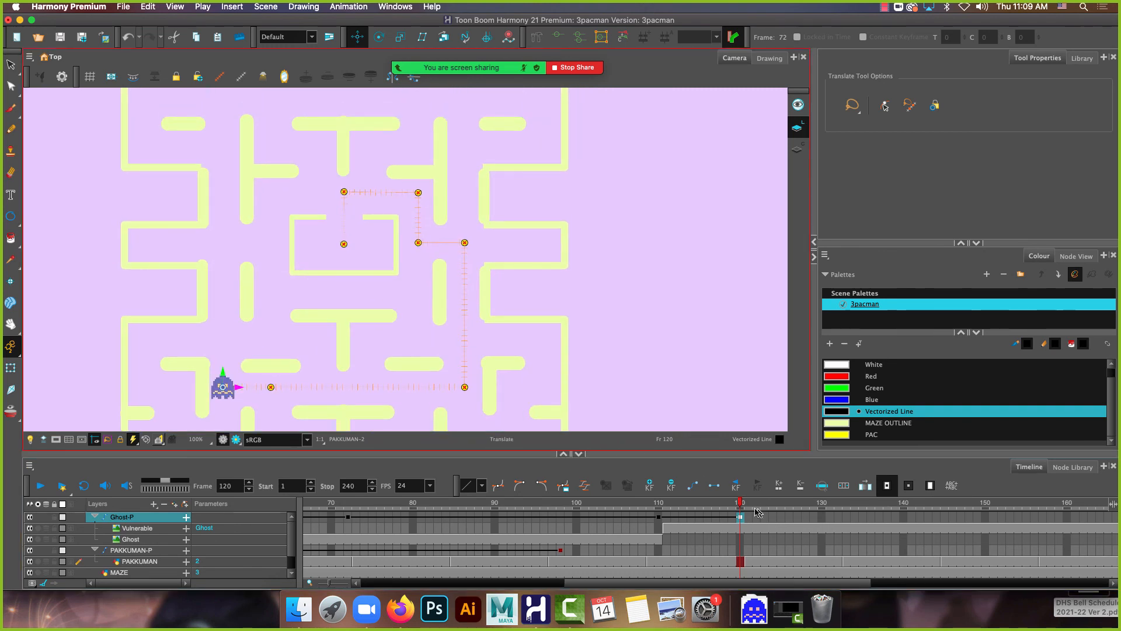
{"action": "left_click_drag", "start_coordinate": [670, 584], "coordinate": [781, 585]}
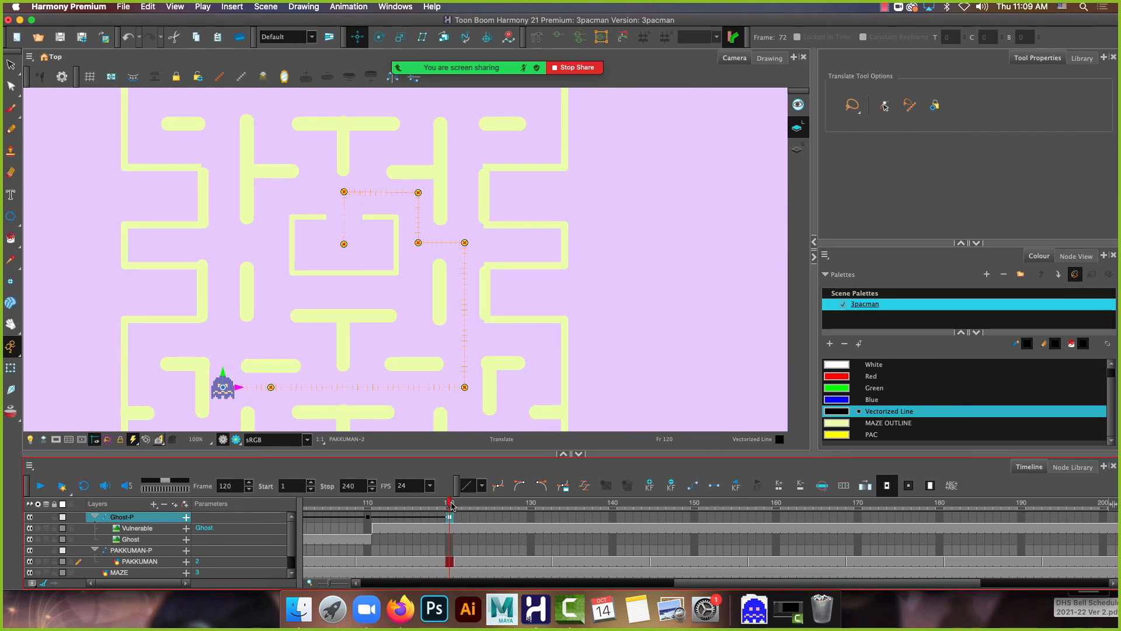
{"action": "left_click", "coordinate": [856, 521]}
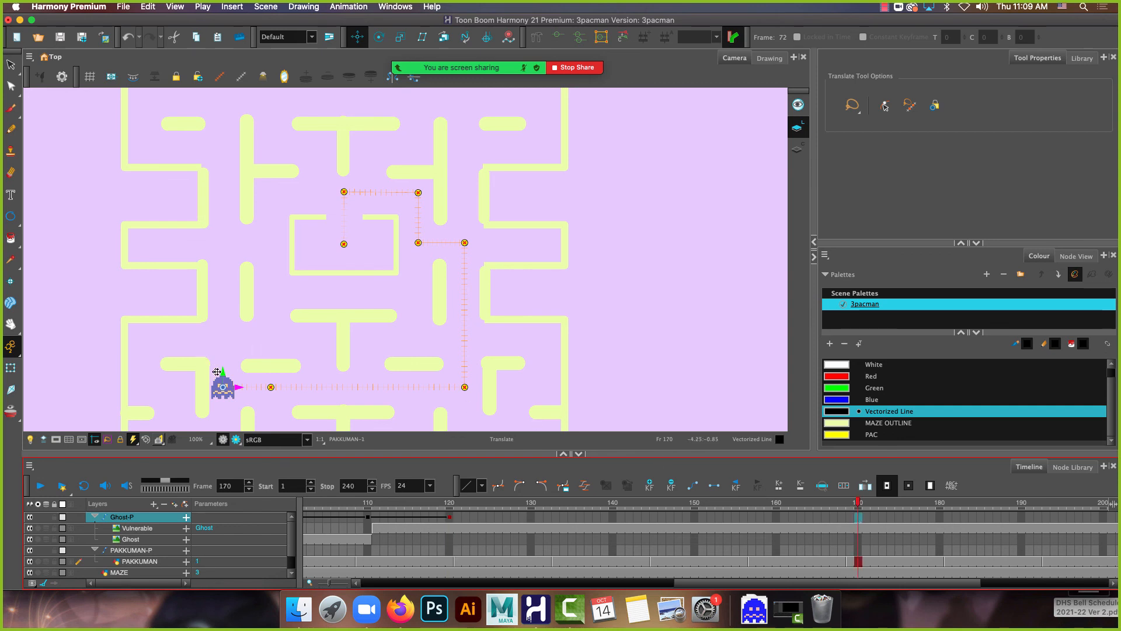
{"action": "left_click_drag", "start_coordinate": [223, 373], "coordinate": [221, 131]}
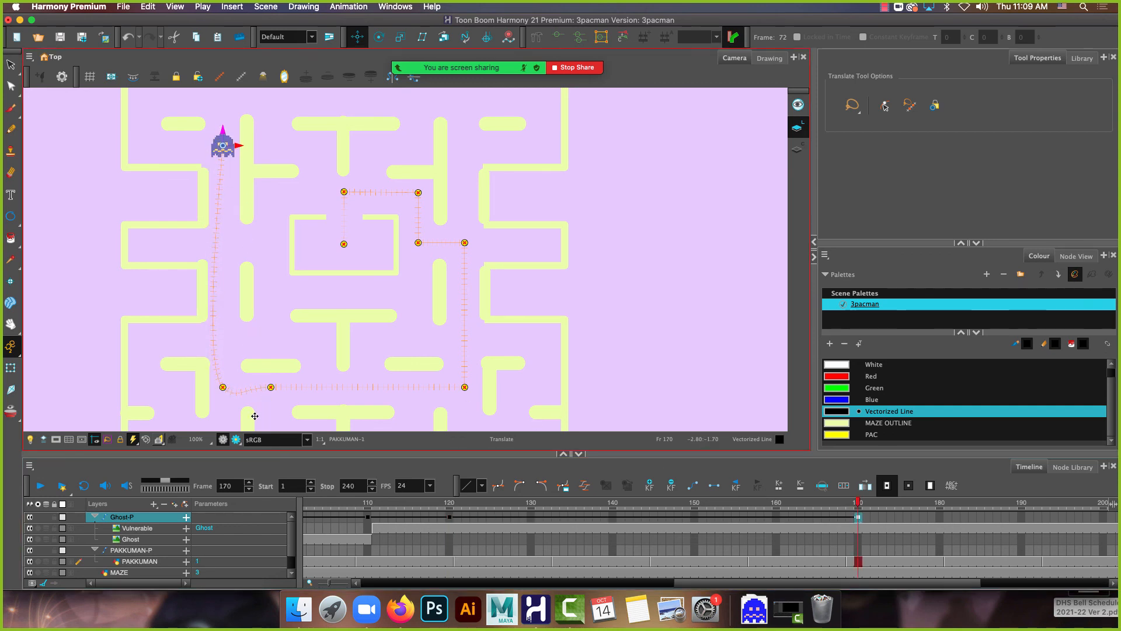
Set the tension of the ghost path's corner point at frame 120 to 1 and check the corner up close
{"action": "left_click", "coordinate": [10, 368]}
{"action": "left_click", "coordinate": [222, 386]}
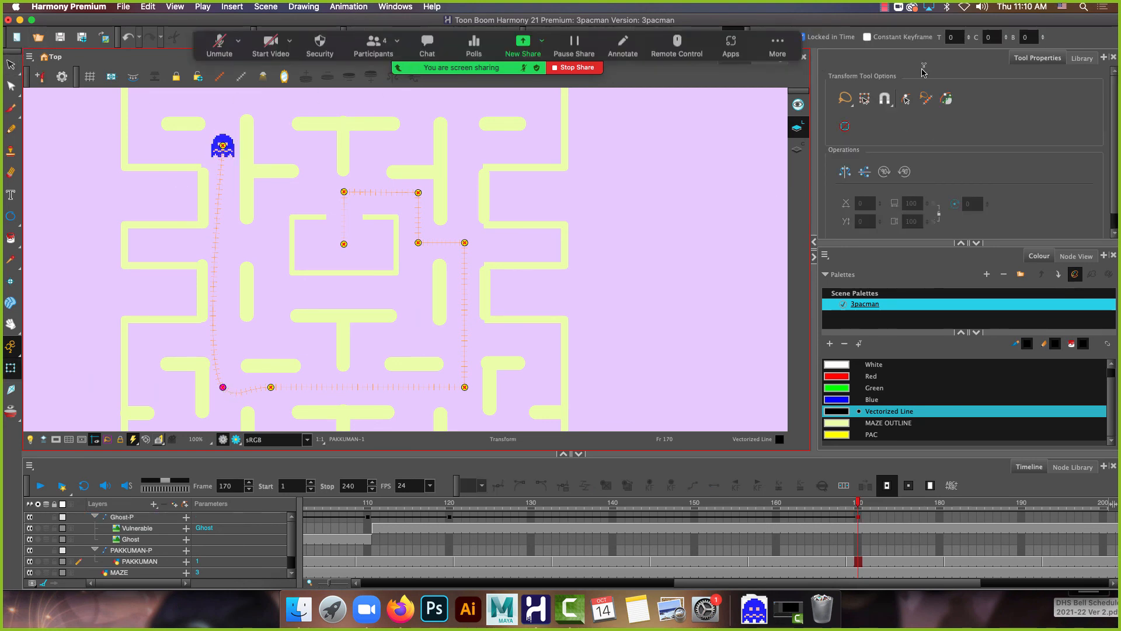
{"action": "left_click", "coordinate": [968, 34]}
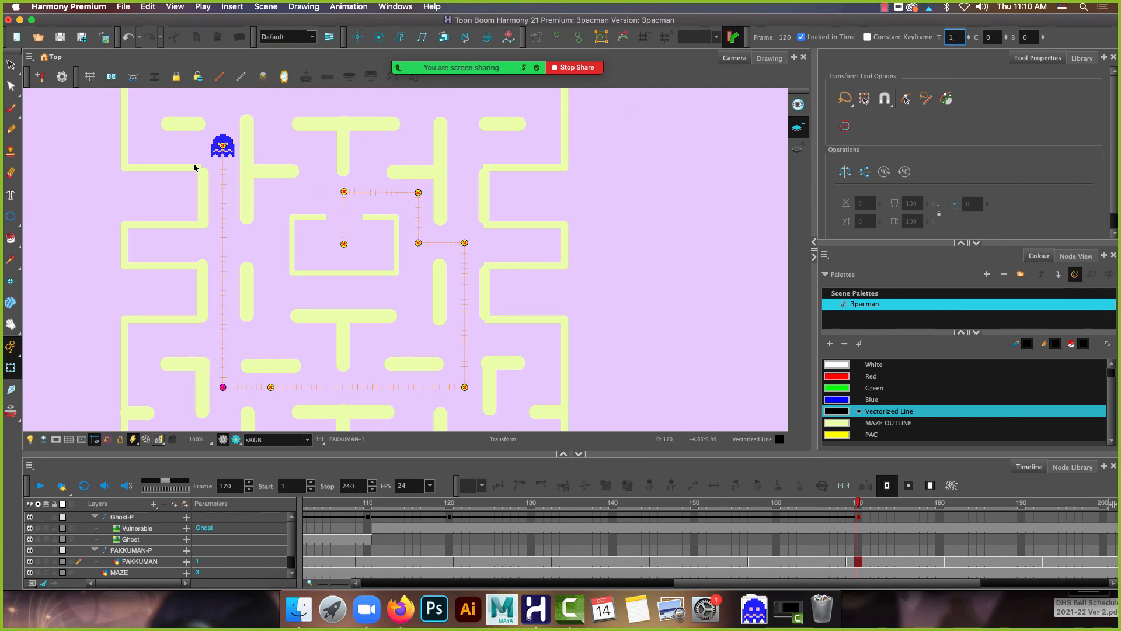
{"action": "scroll", "coordinate": [216, 383], "scroll_direction": "up", "scroll_amount": 6}
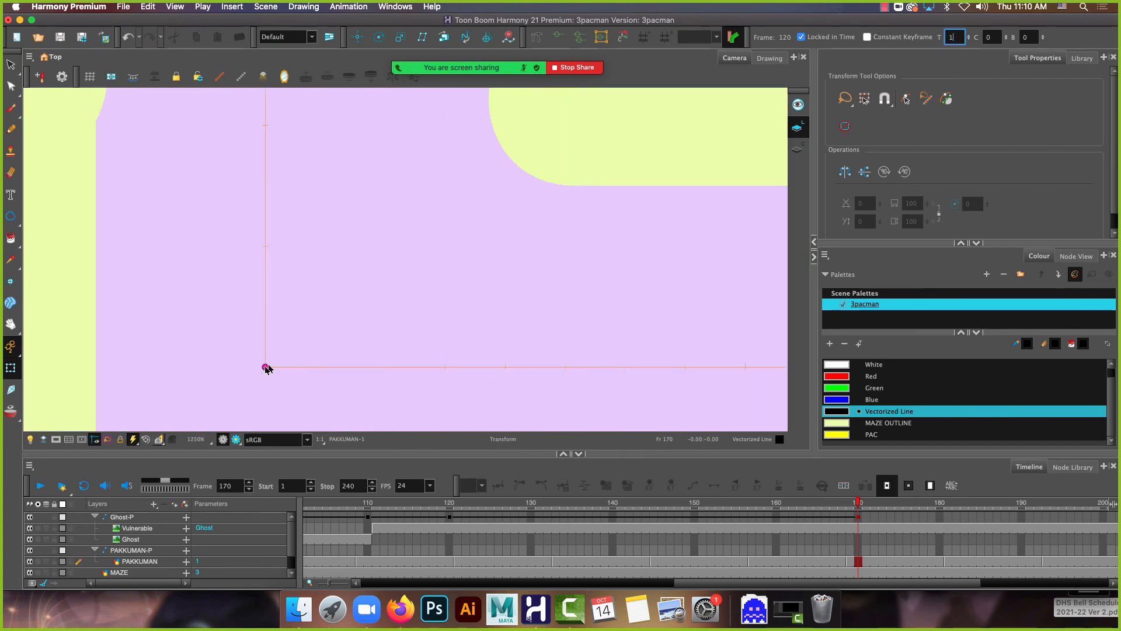
Retime the last Ghost-P keyframe to frame 174, comparing the spacing of the path's tick marks around the corner
{"action": "scroll", "coordinate": [292, 353], "scroll_direction": "down", "scroll_amount": 2}
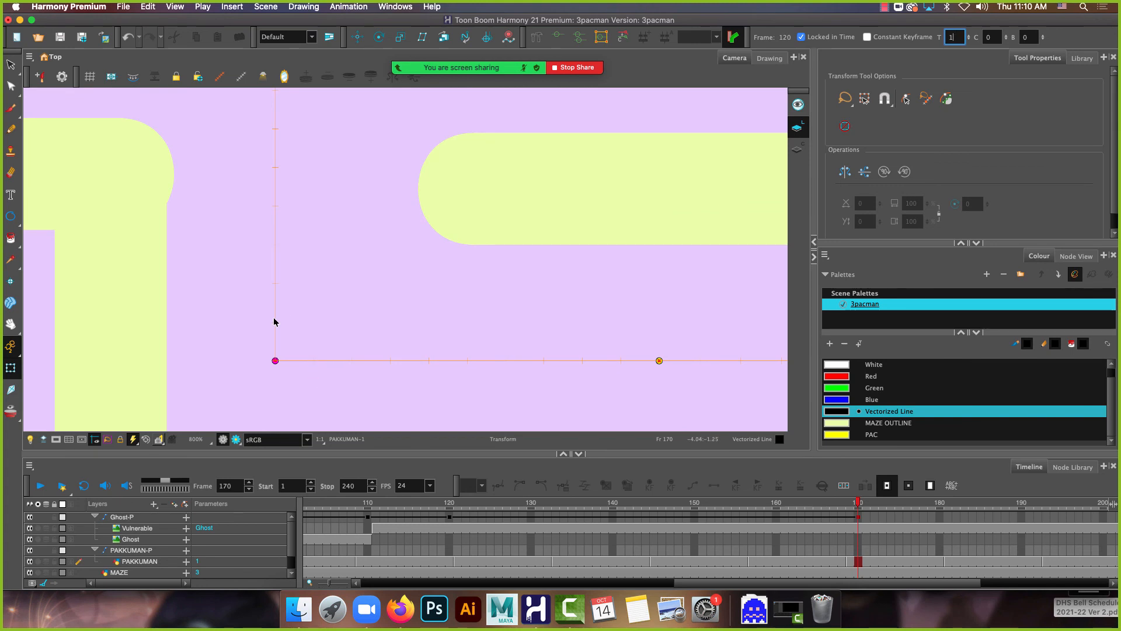
{"action": "scroll", "coordinate": [305, 330], "scroll_direction": "down", "scroll_amount": 2}
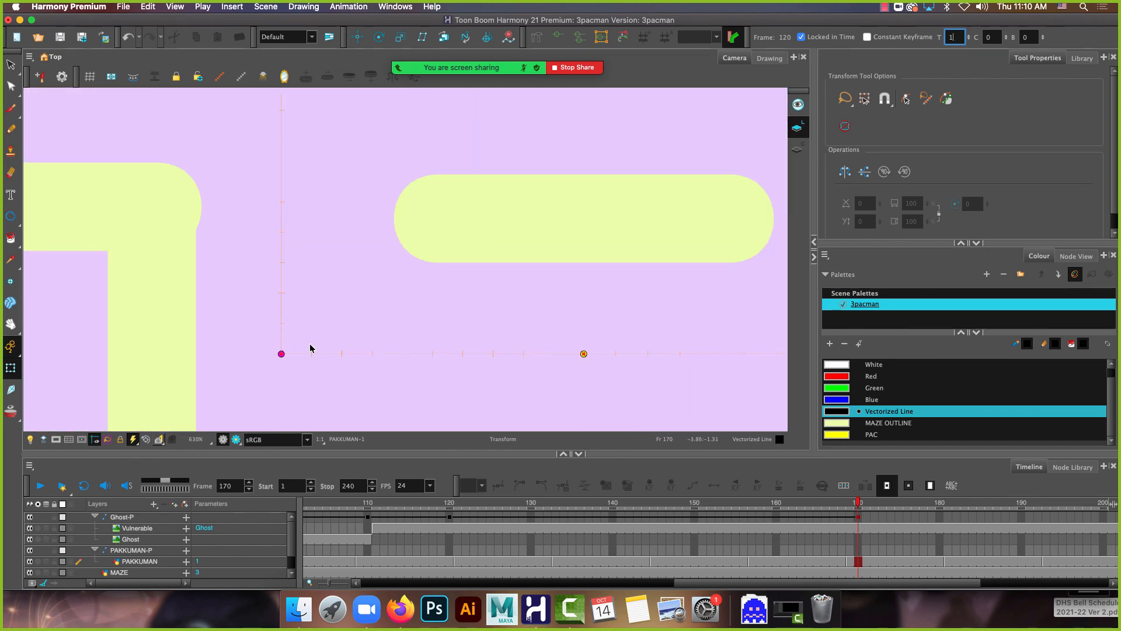
{"action": "left_click", "coordinate": [858, 518]}
{"action": "left_click_drag", "start_coordinate": [860, 518], "coordinate": [892, 518]}
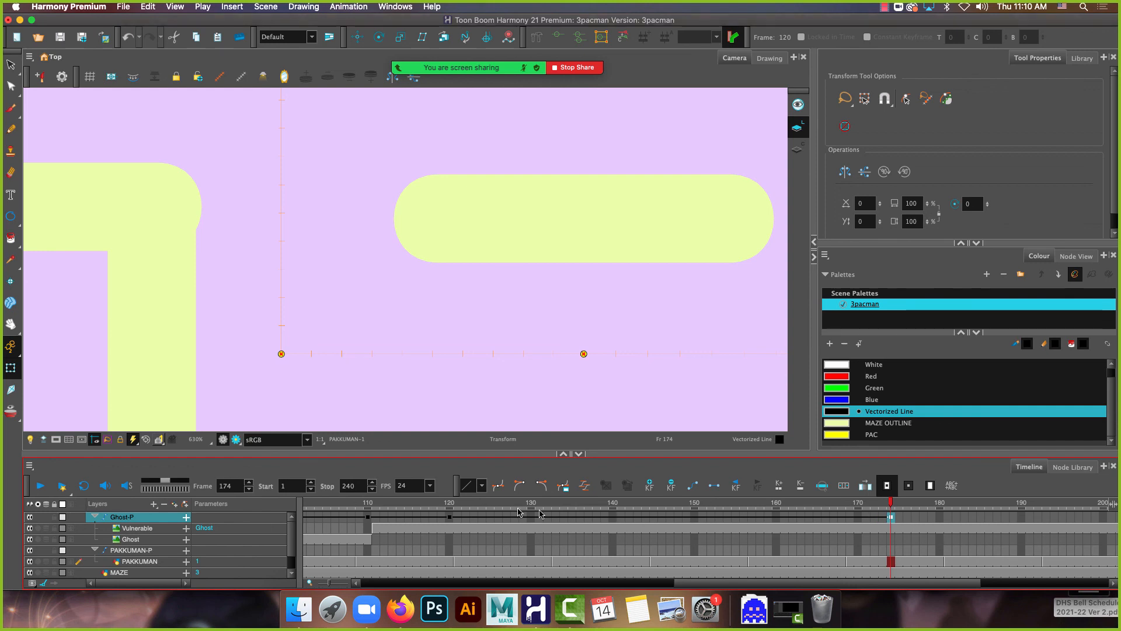
Play the animation from frame 1 with the maze in view to review the ghost's path and drawing switch
{"action": "scroll", "coordinate": [296, 337], "scroll_direction": "down", "scroll_amount": 3}
{"action": "key", "text": "space"}
{"action": "scroll", "coordinate": [362, 305], "scroll_direction": "down", "scroll_amount": 6}
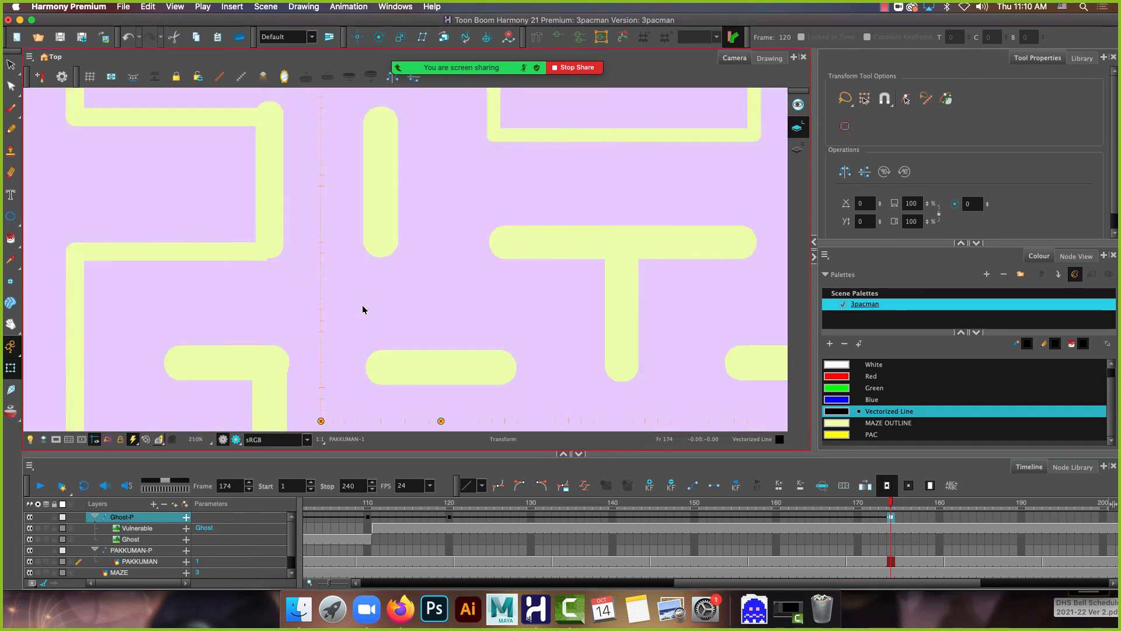
{"action": "key", "text": "space"}
{"action": "left_click_drag", "start_coordinate": [365, 311], "coordinate": [346, 292]}
{"action": "left_click_drag", "start_coordinate": [351, 502], "coordinate": [140, 476]}
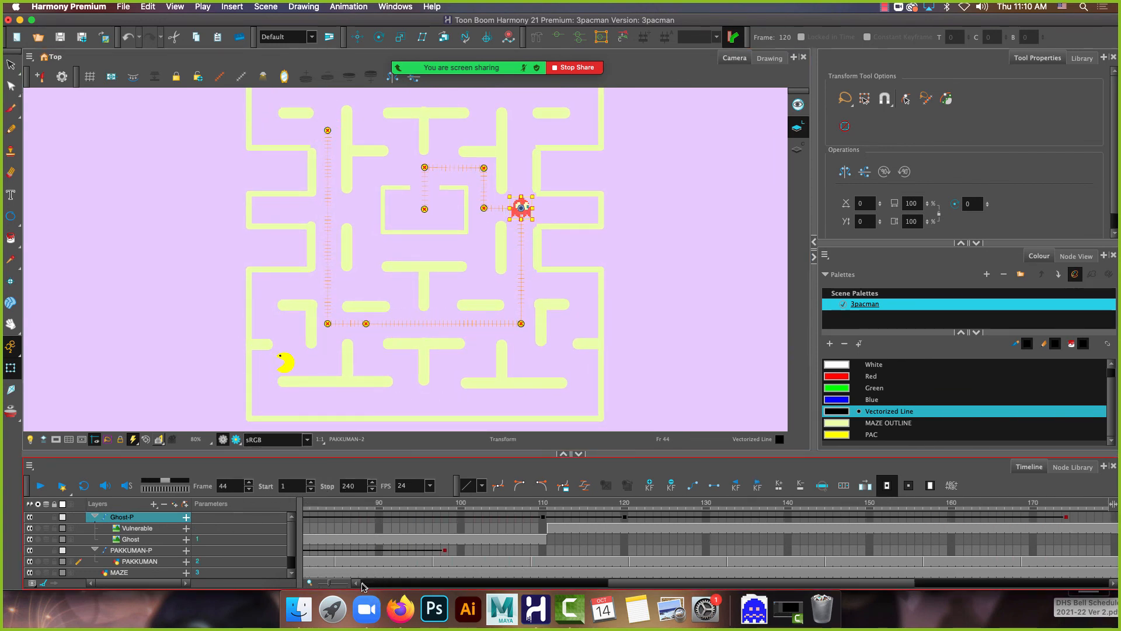
{"action": "left_click", "coordinate": [362, 586]}
{"action": "left_click", "coordinate": [308, 504]}
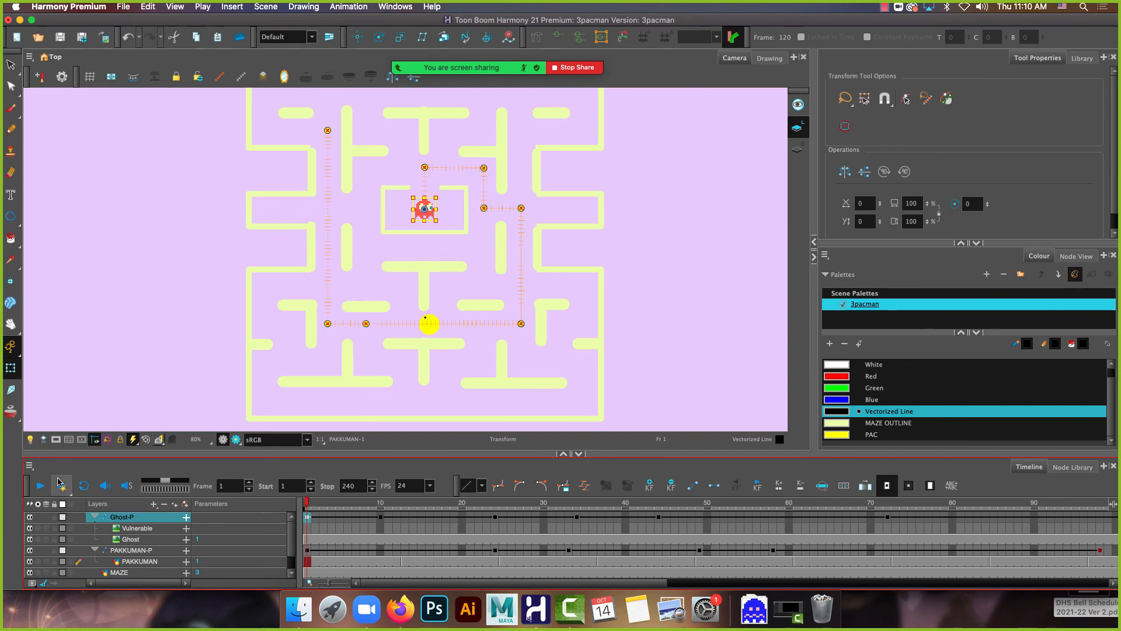
{"action": "left_click", "coordinate": [41, 486]}
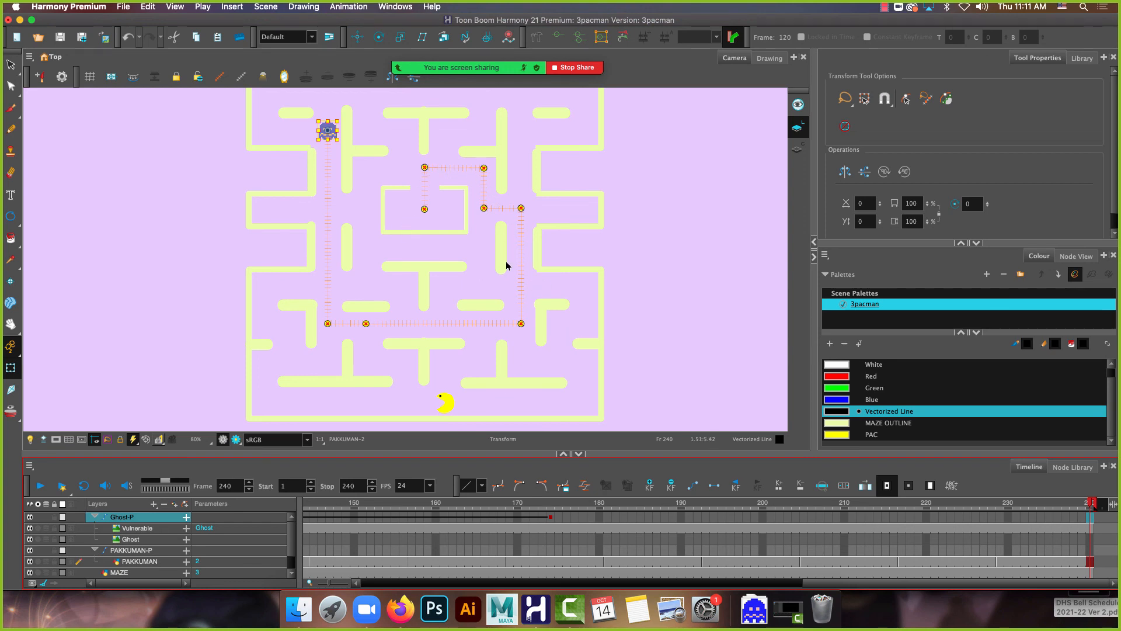
Activate the Translate tool on the Ghost-P peg at frame 240
{"action": "mouse_move", "coordinate": [355, 47]}
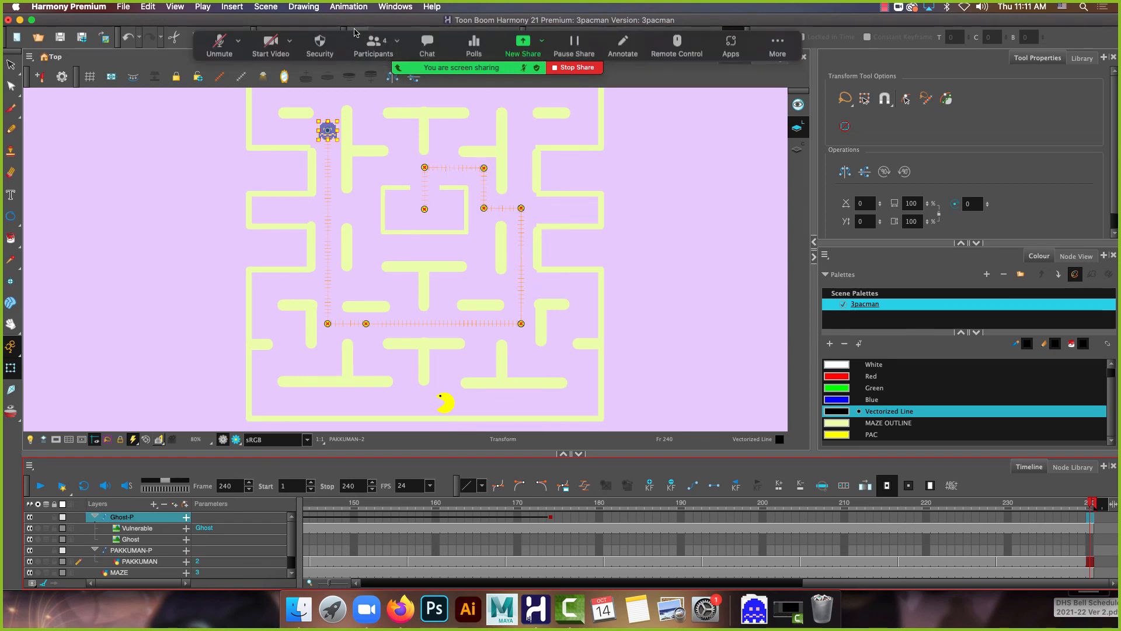
{"action": "key", "text": "alt+2"}
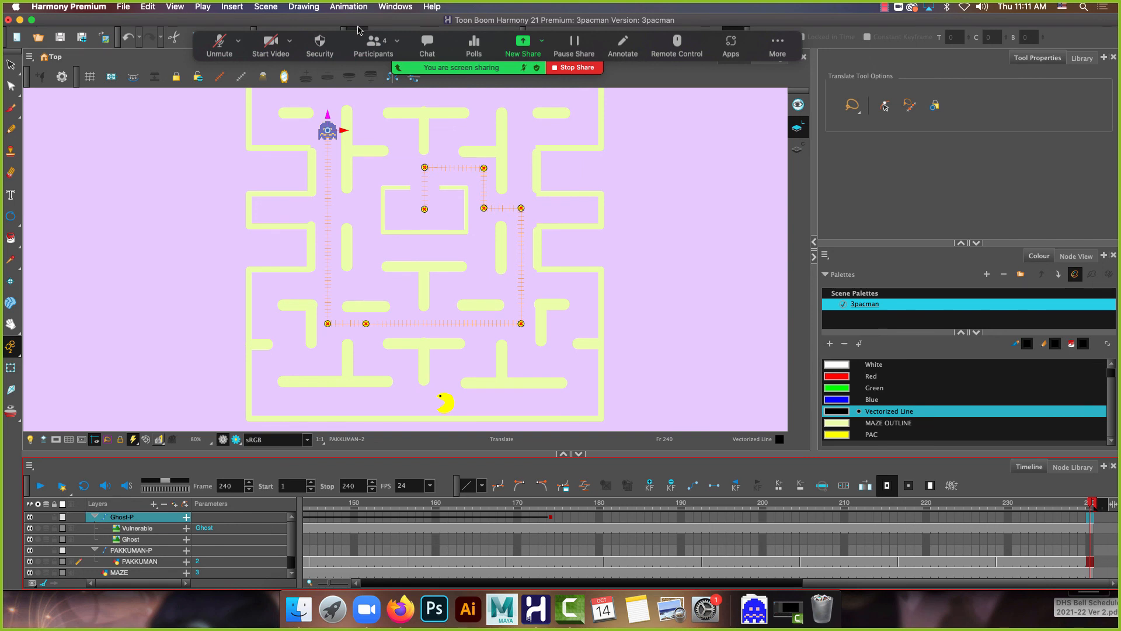